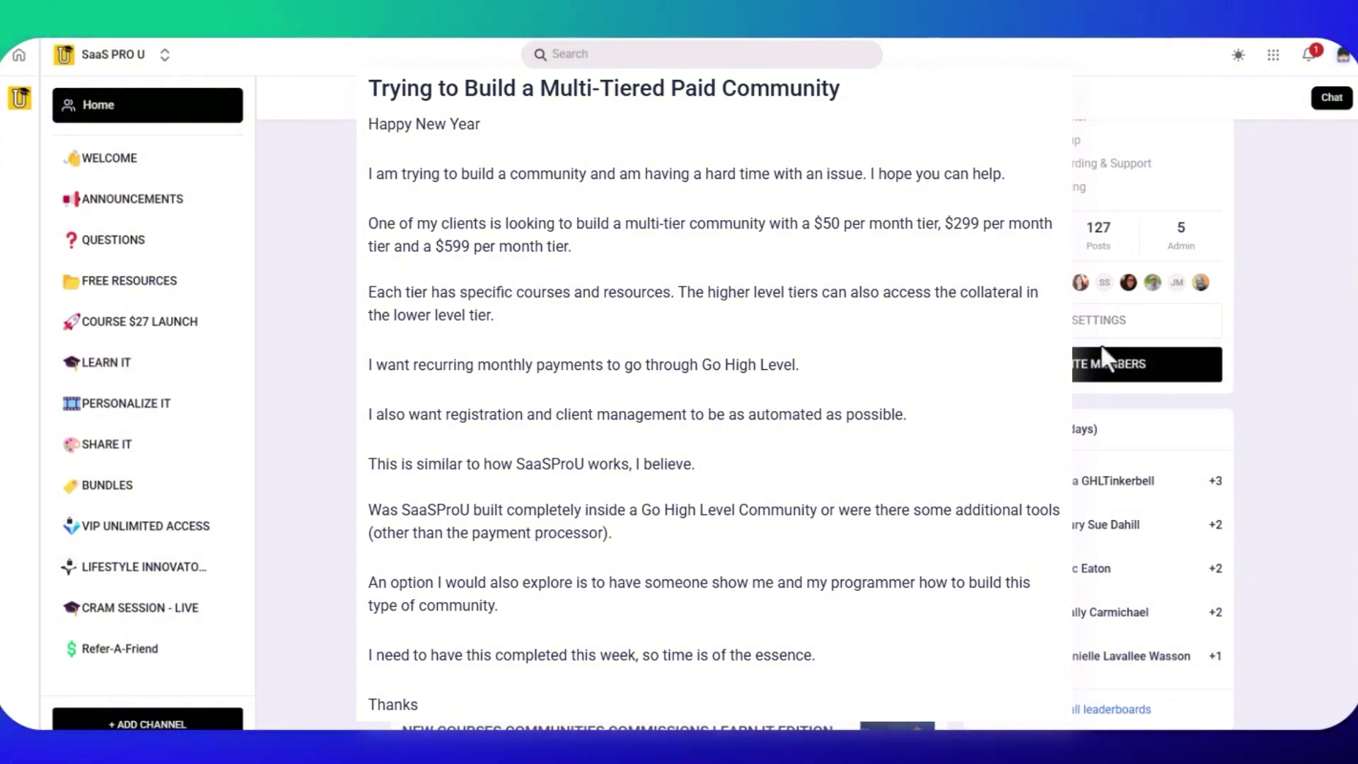
# Review the billing period options for adding a paid price in the group's subscription settings, and close the settings unchanged.
pyautogui.click(1080, 325)
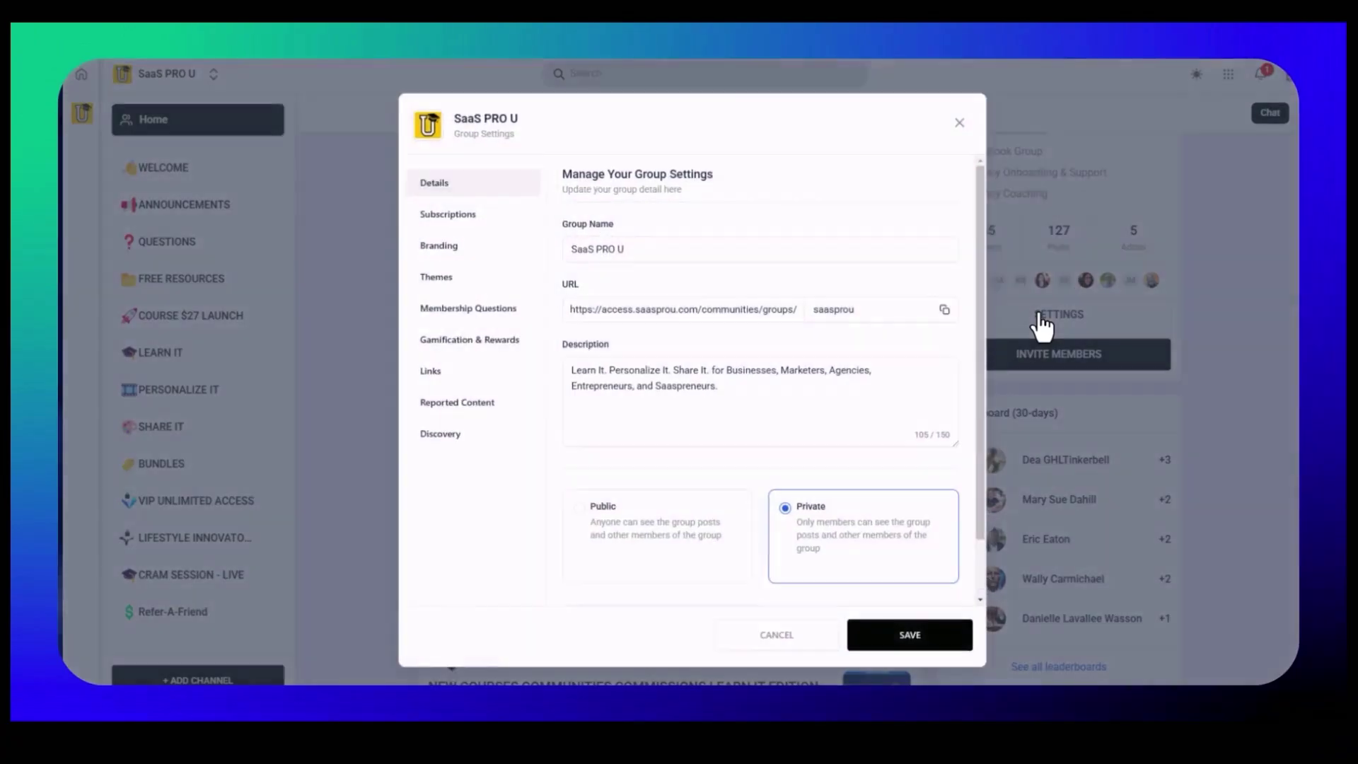
pyautogui.click(446, 213)
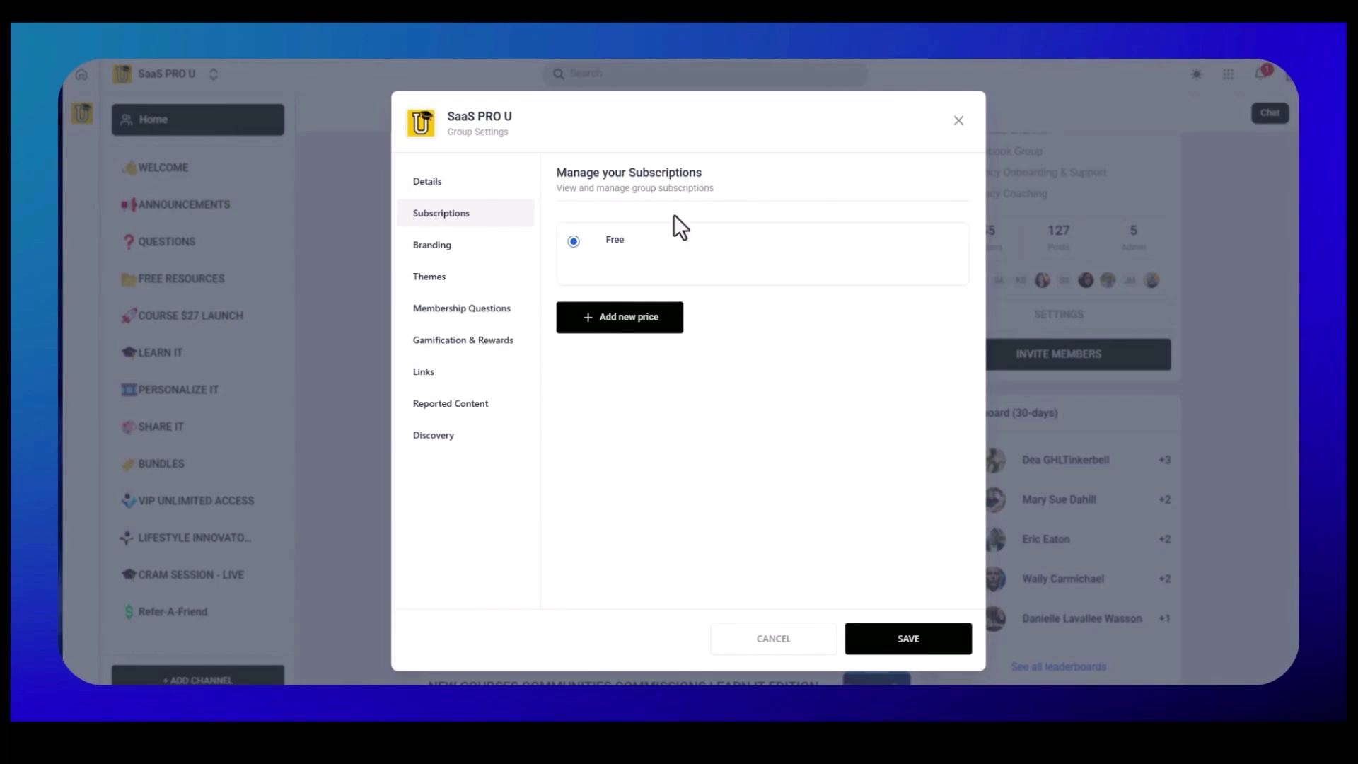
pyautogui.click(617, 328)
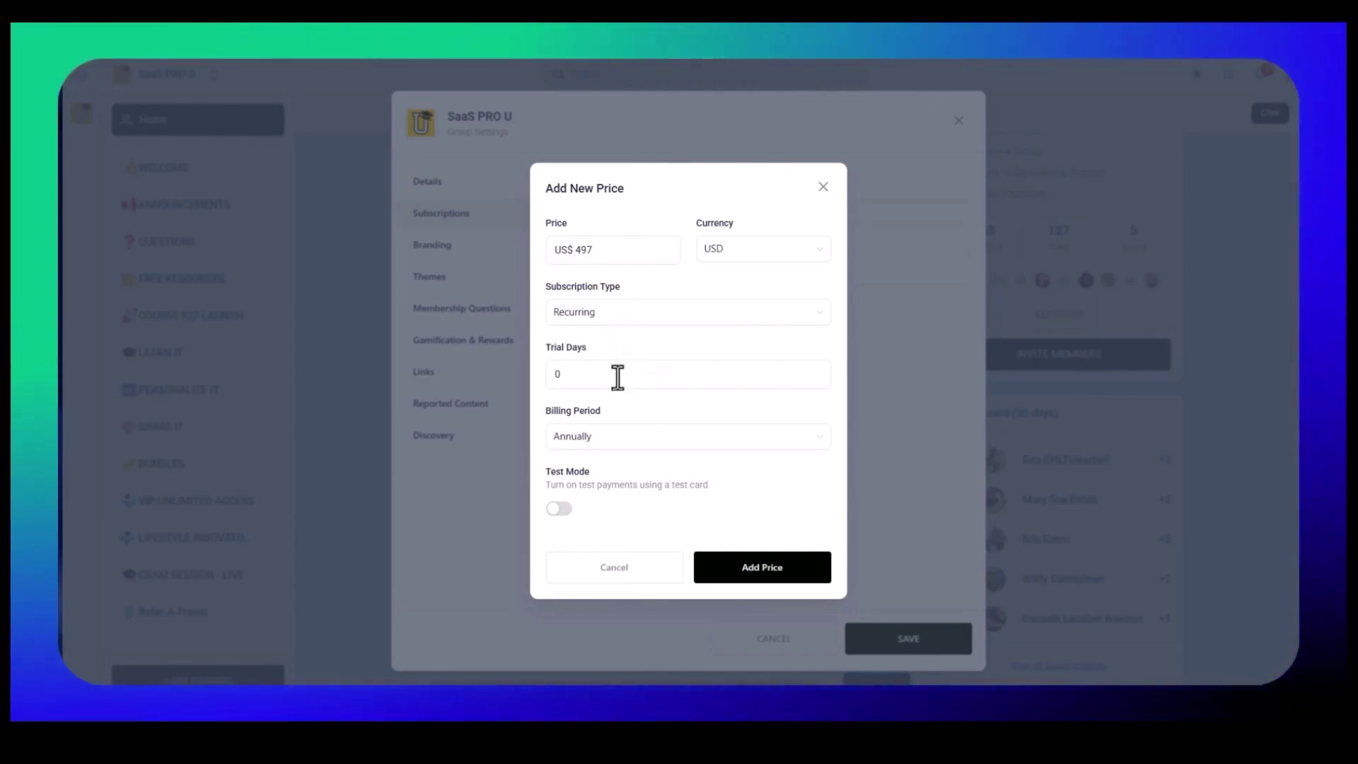
pyautogui.click(618, 446)
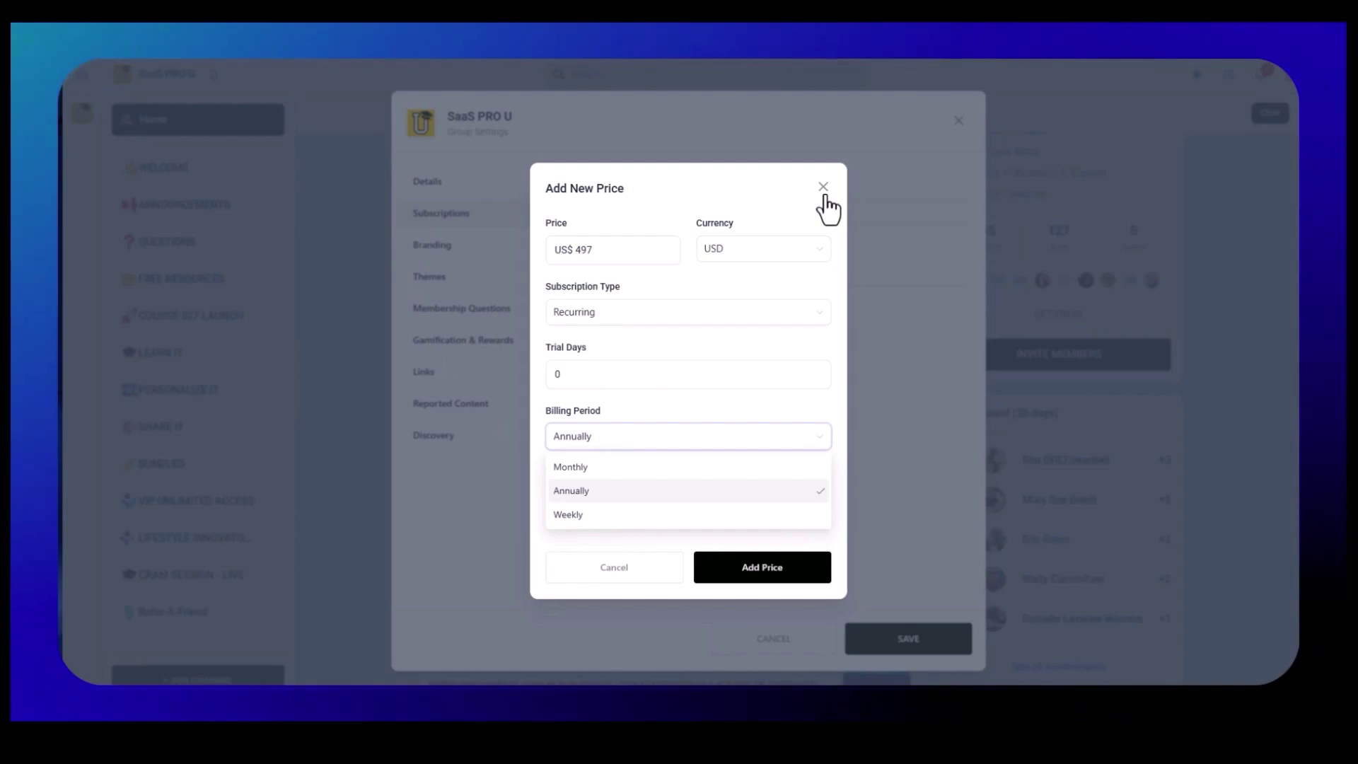
pyautogui.click(823, 188)
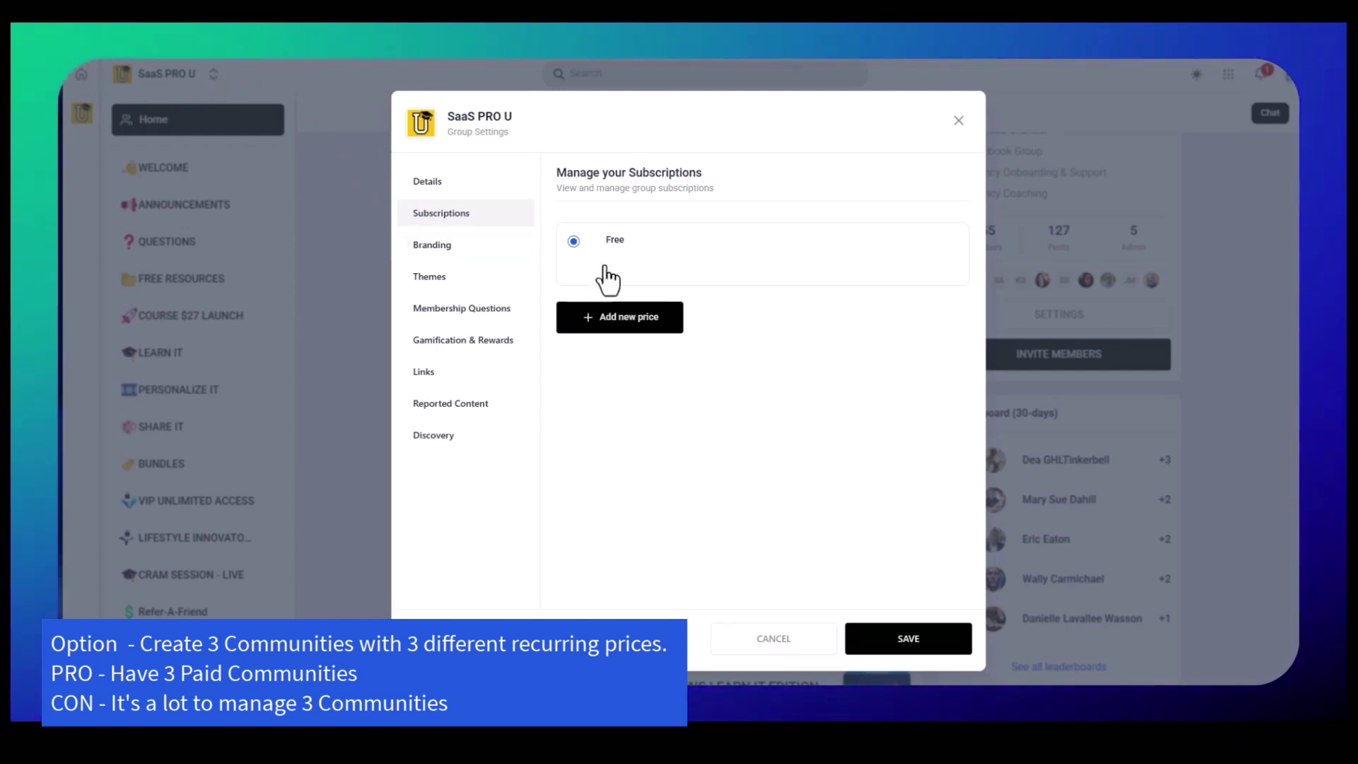
pyautogui.click(958, 122)
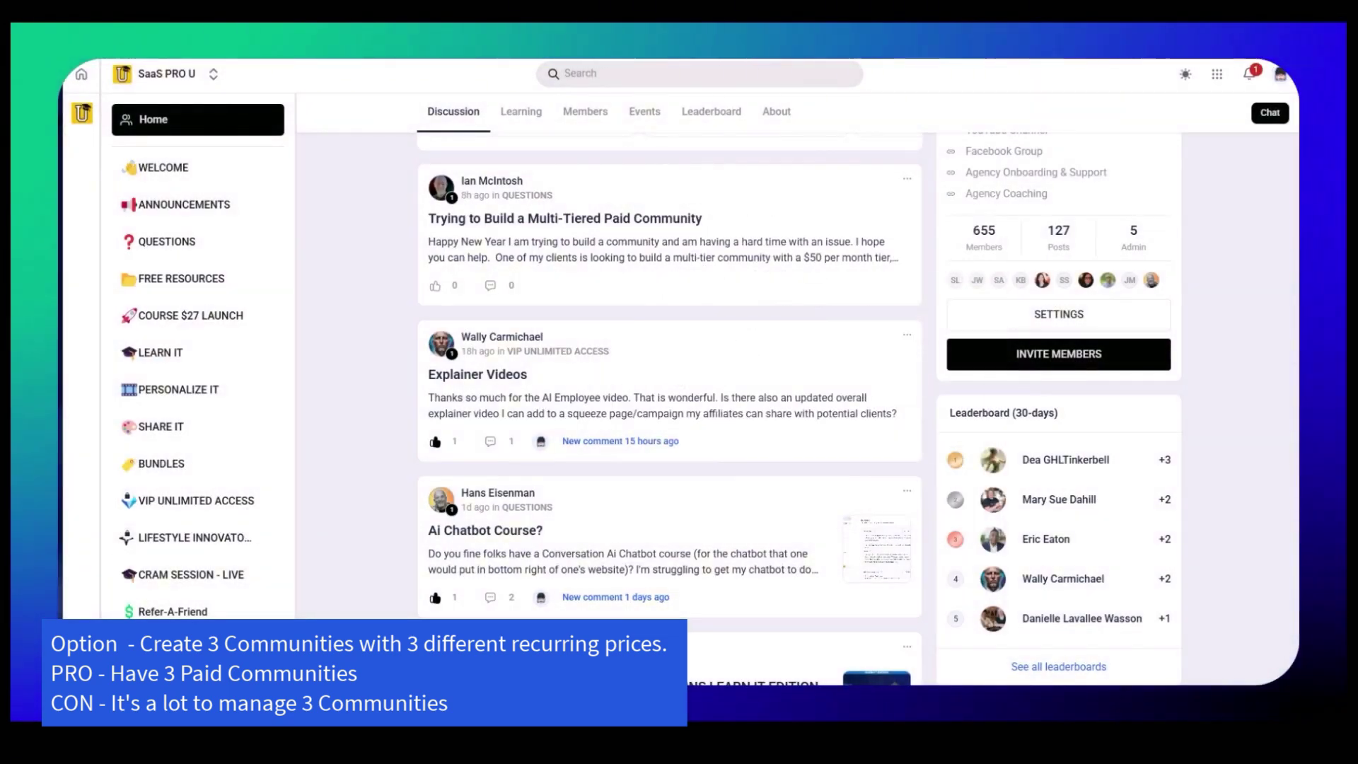
# Start adding a channel with Make Channel Private turned on, and close the form without creating it.
pyautogui.click(197, 677)
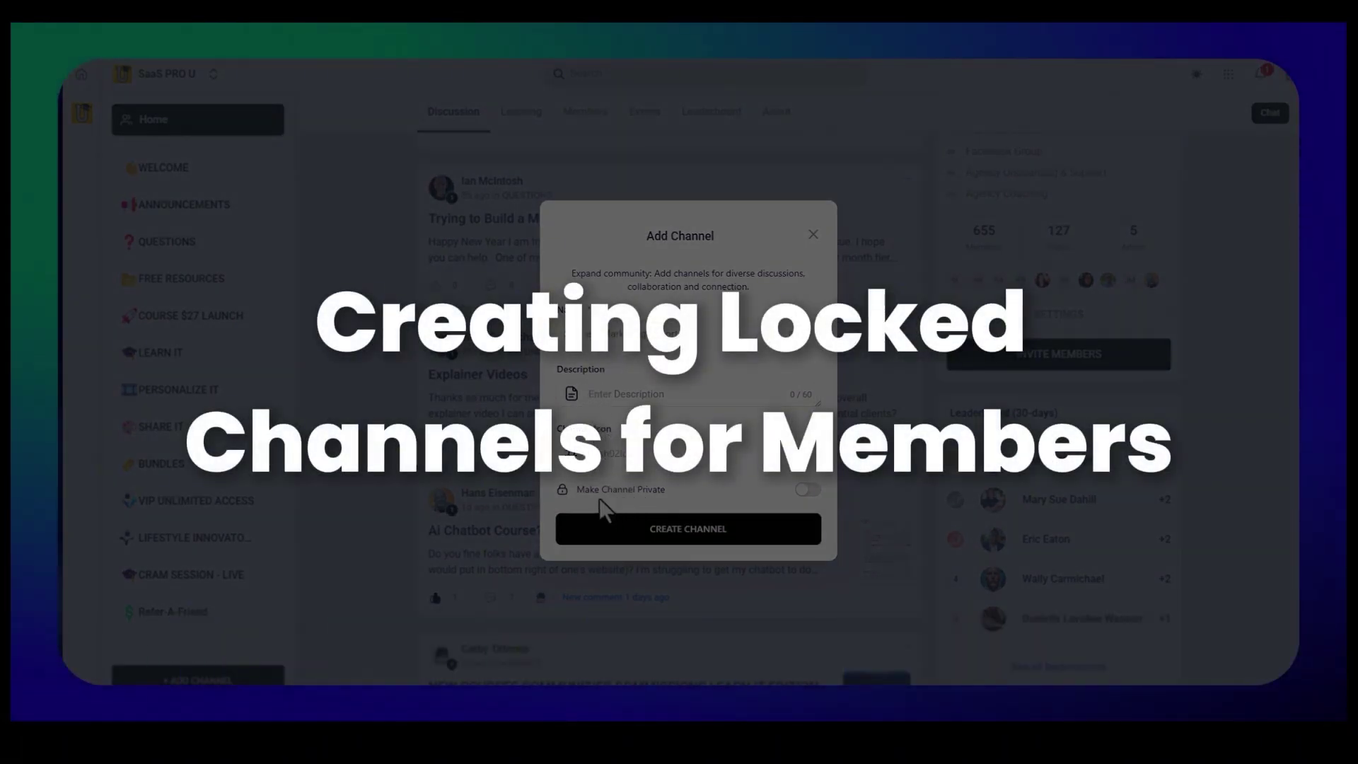
pyautogui.moveTo(577, 488); pyautogui.dragTo(654, 486)
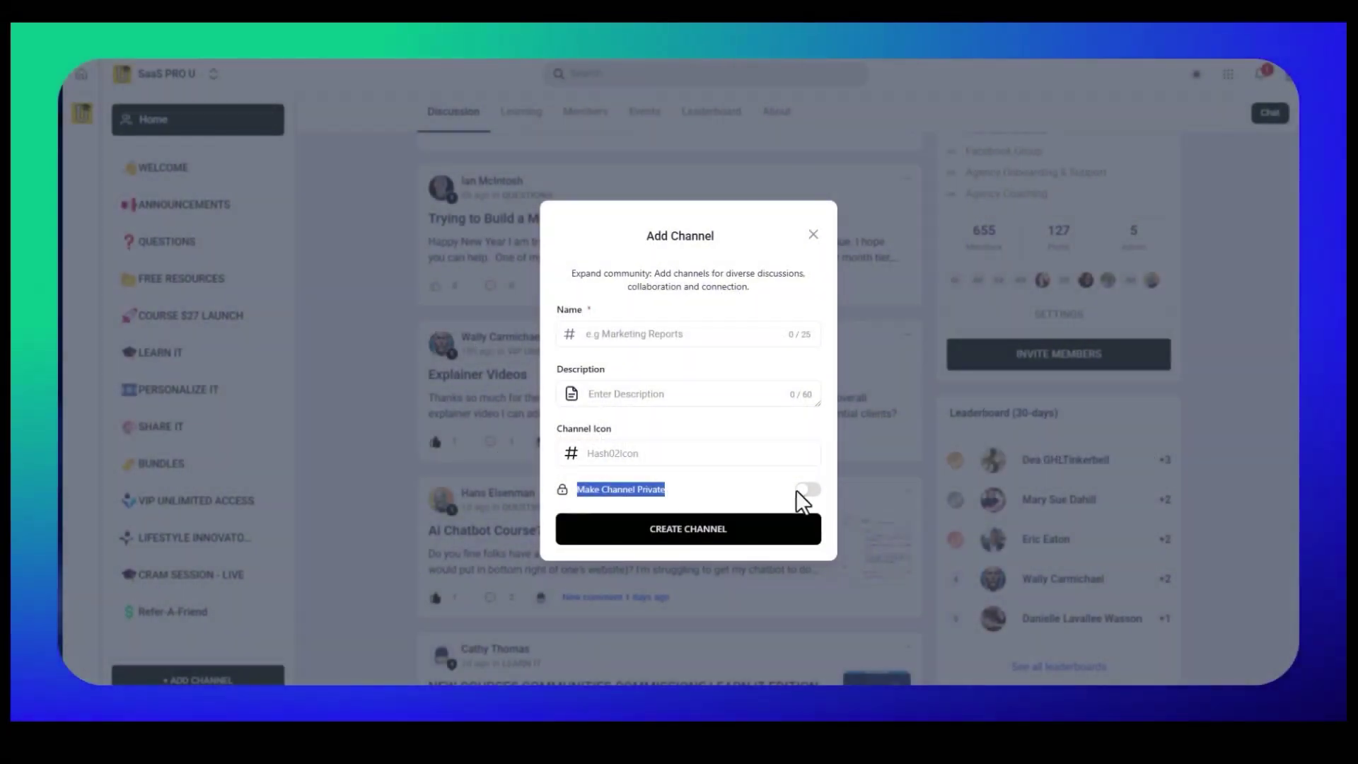
pyautogui.click(809, 489)
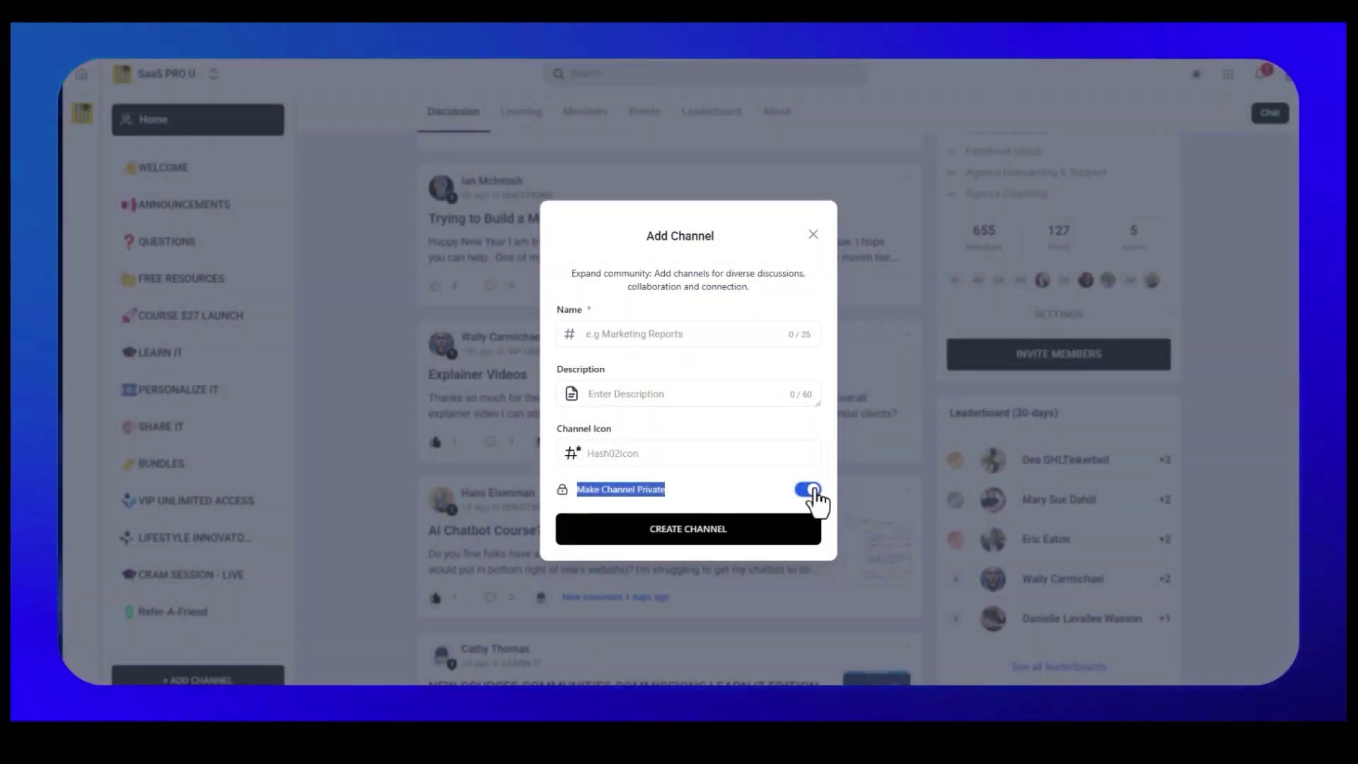
pyautogui.click(600, 340)
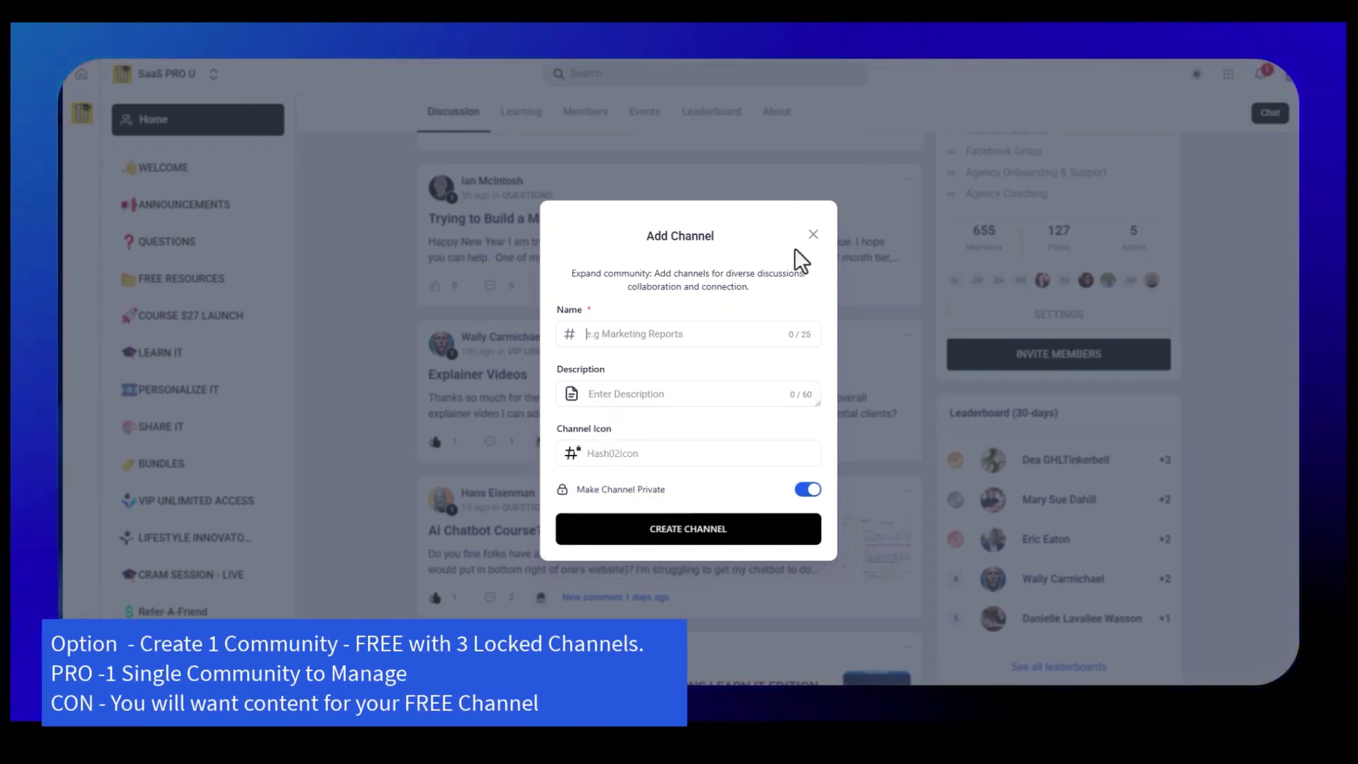
pyautogui.moveTo(667, 489); pyautogui.dragTo(566, 488)
pyautogui.click(813, 235)
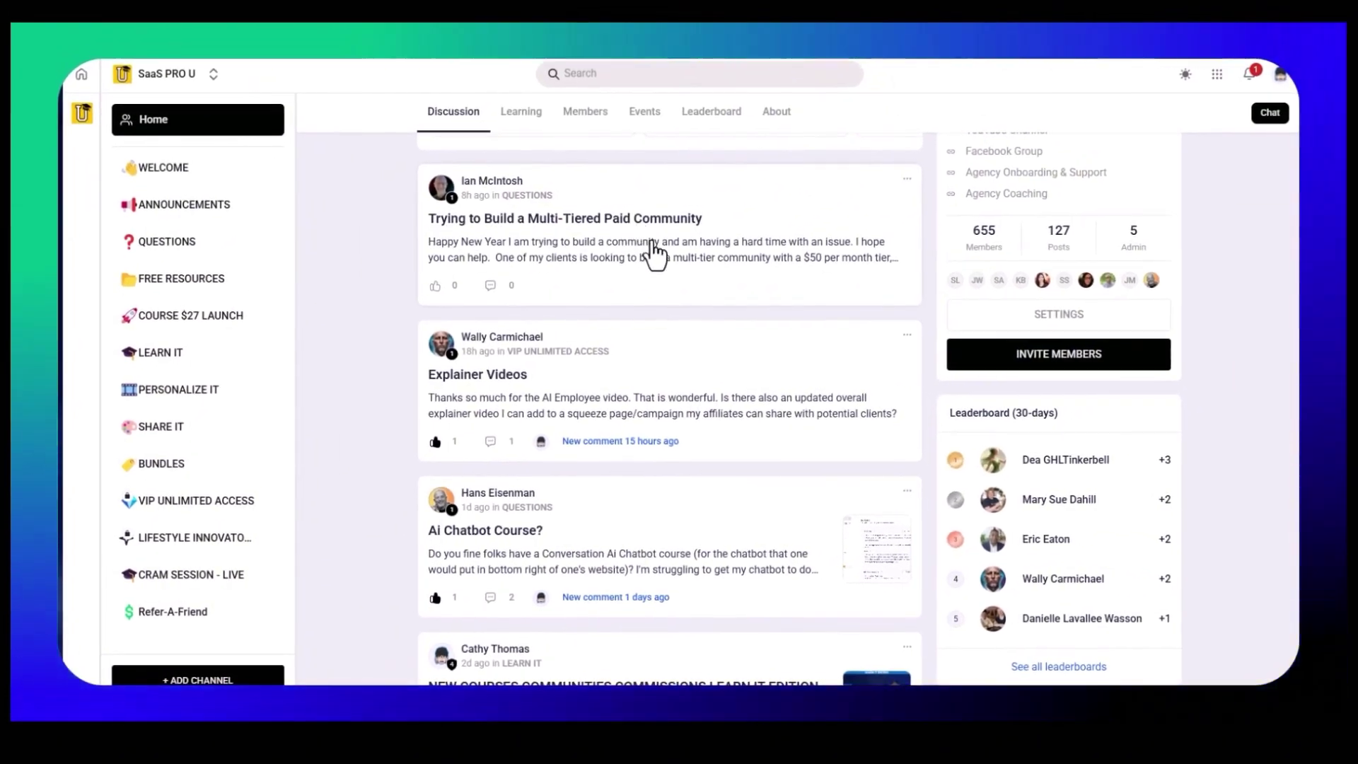
# Open the "Trying to Build a Multi-Tiered Paid Community" post and highlight its tier prices.
pyautogui.click(655, 253)
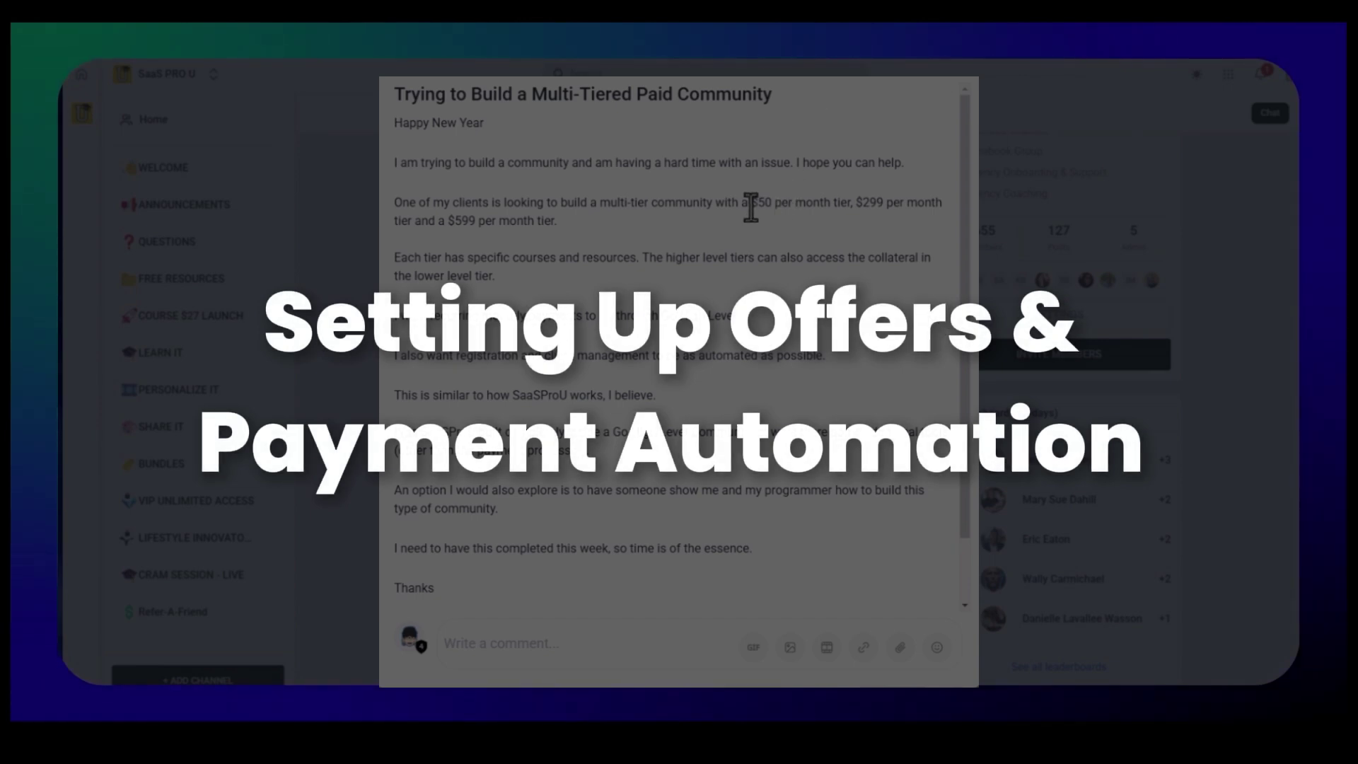
pyautogui.moveTo(751, 205); pyautogui.dragTo(892, 225)
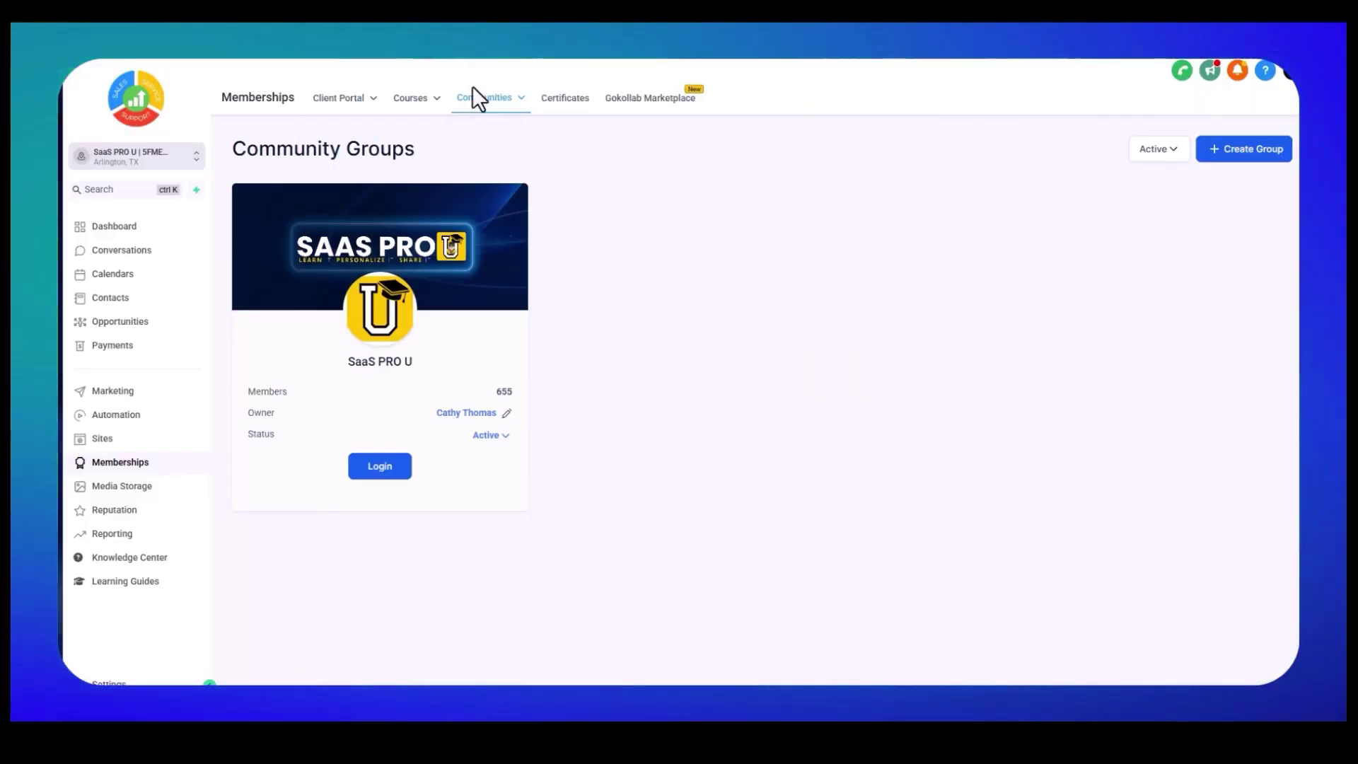
# Start a new course offer in Memberships and make its type Recurring.
pyautogui.moveTo(413, 110)
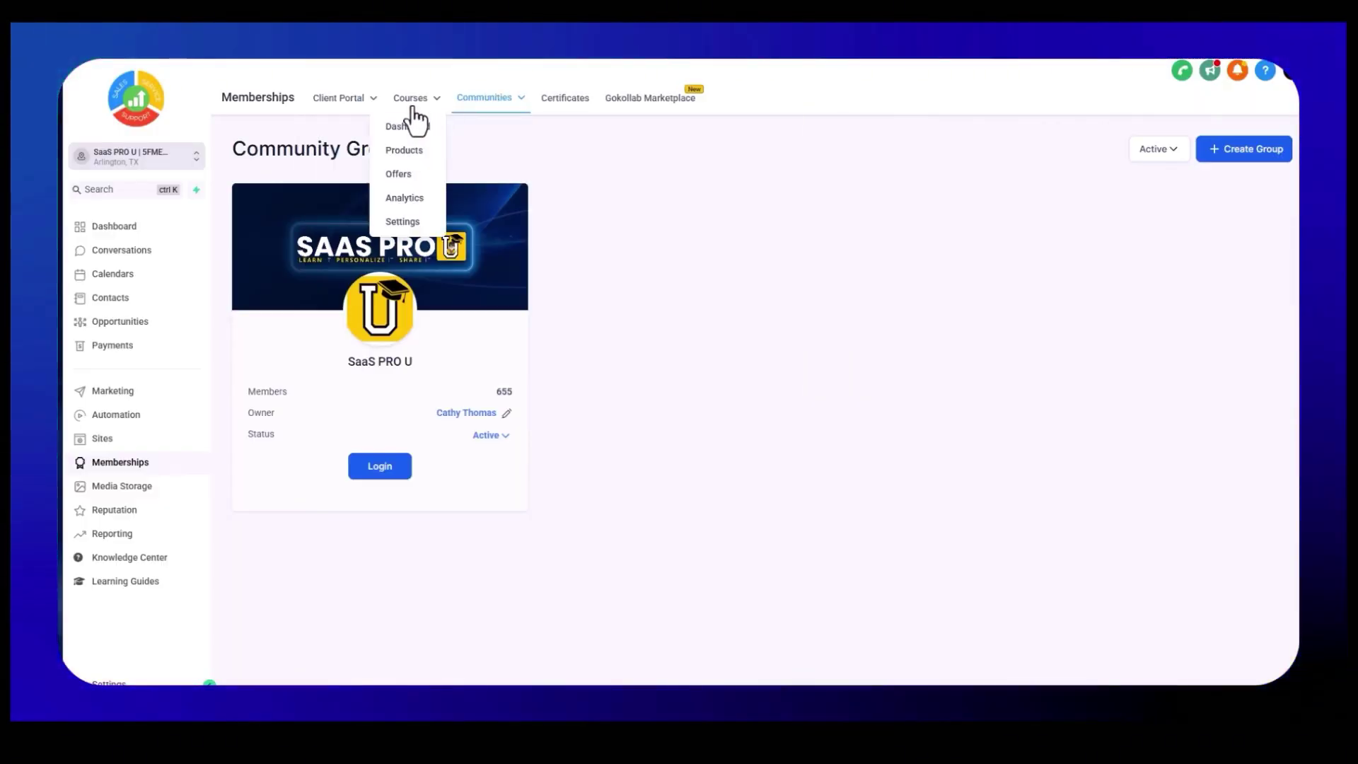
pyautogui.click(398, 176)
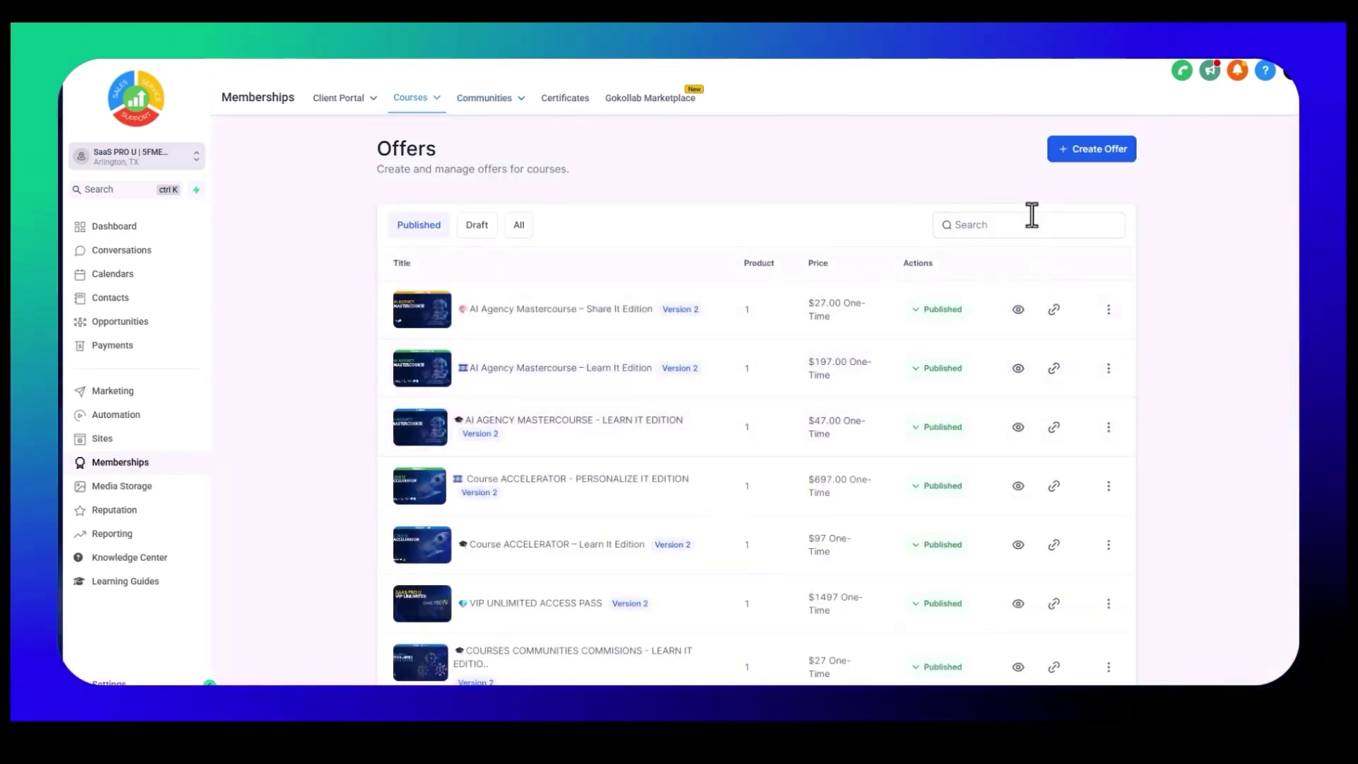
pyautogui.click(1084, 157)
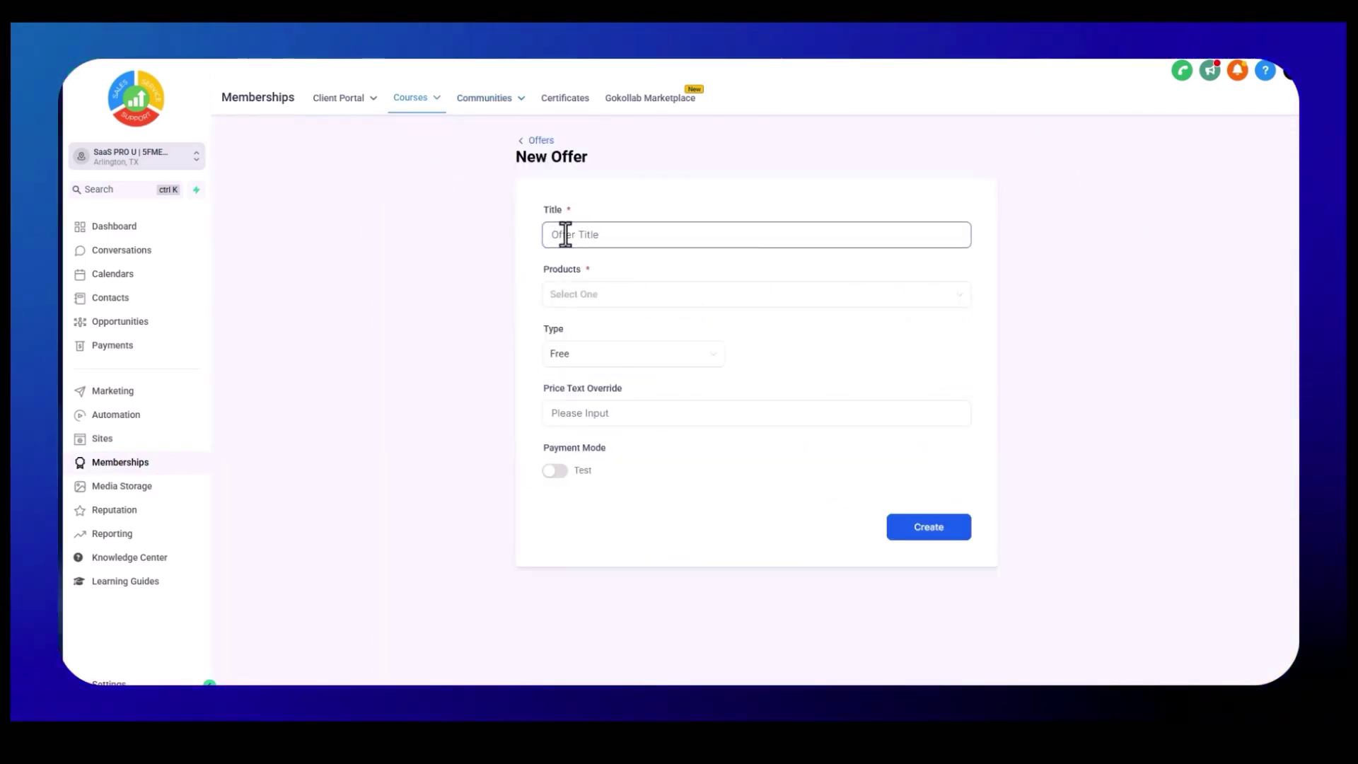
pyautogui.click(566, 295)
pyautogui.click(567, 298)
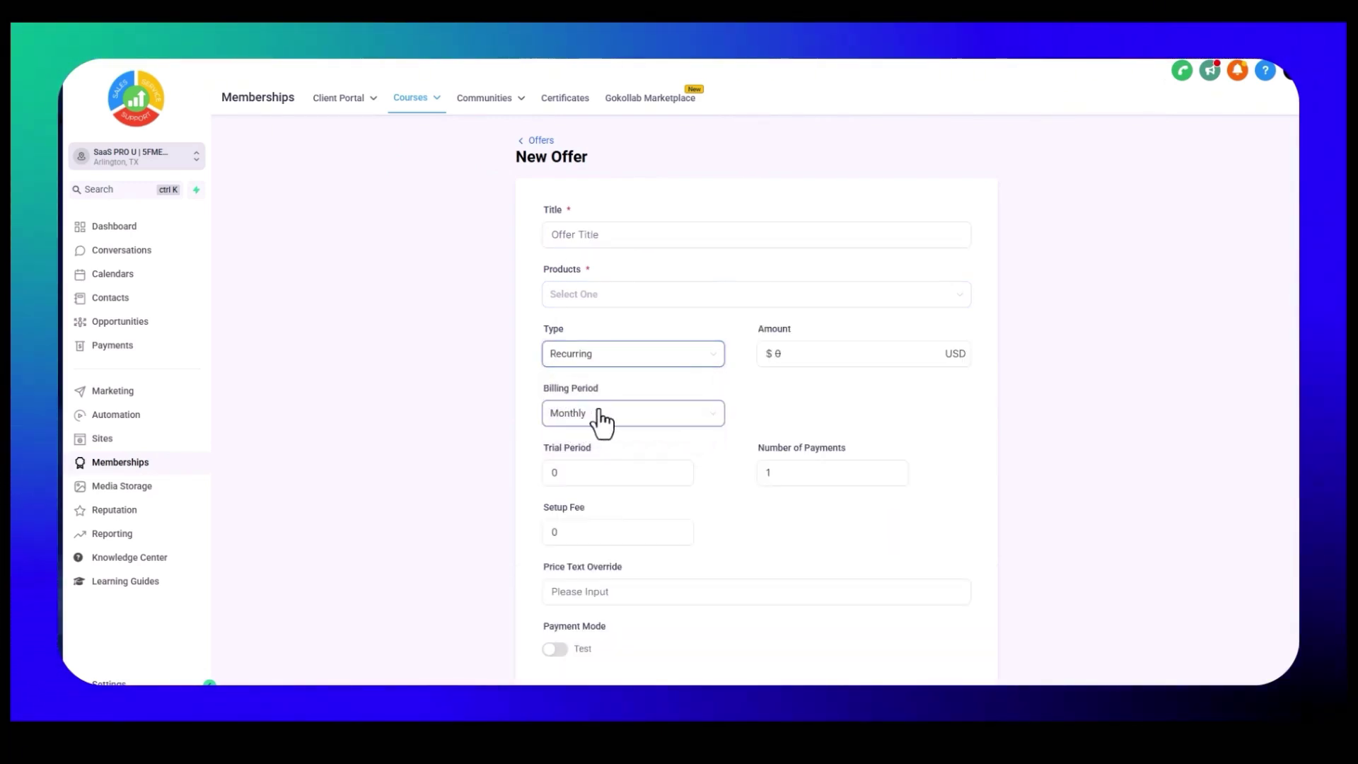
pyautogui.scroll(-1, 598, 410)
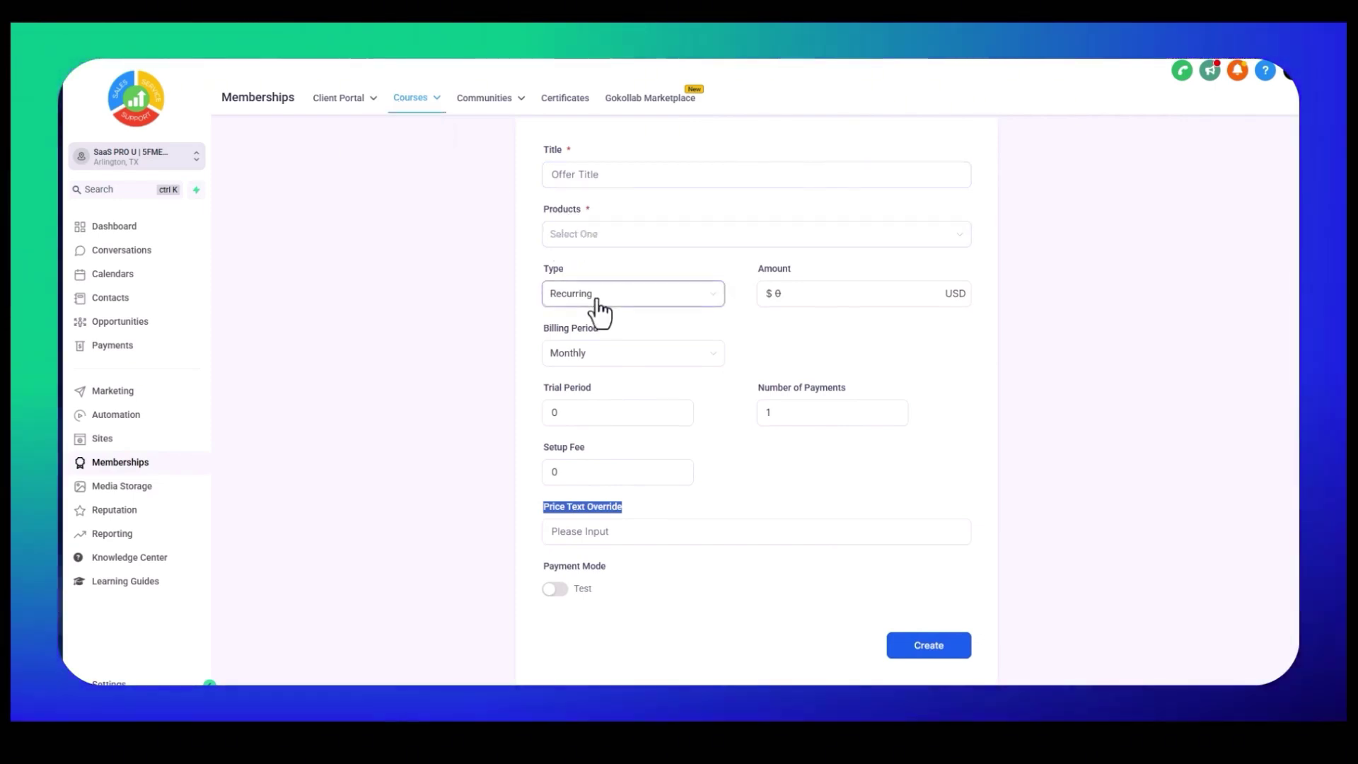
# Set the new offer's amount to $50 and its price text override to "$50 / Month", and return to the offers list without creating it.
pyautogui.moveTo(836, 303); pyautogui.dragTo(743, 309)
pyautogui.write('50')
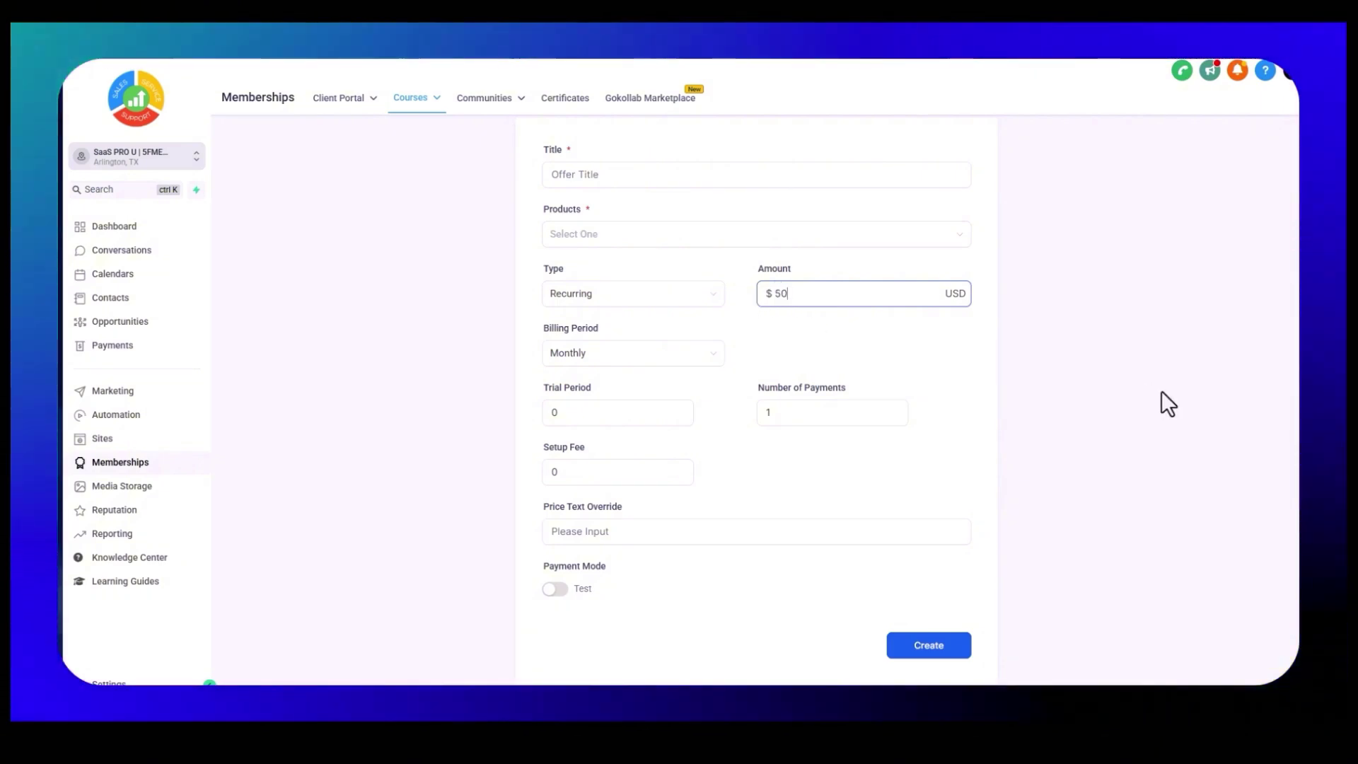
pyautogui.click(575, 537)
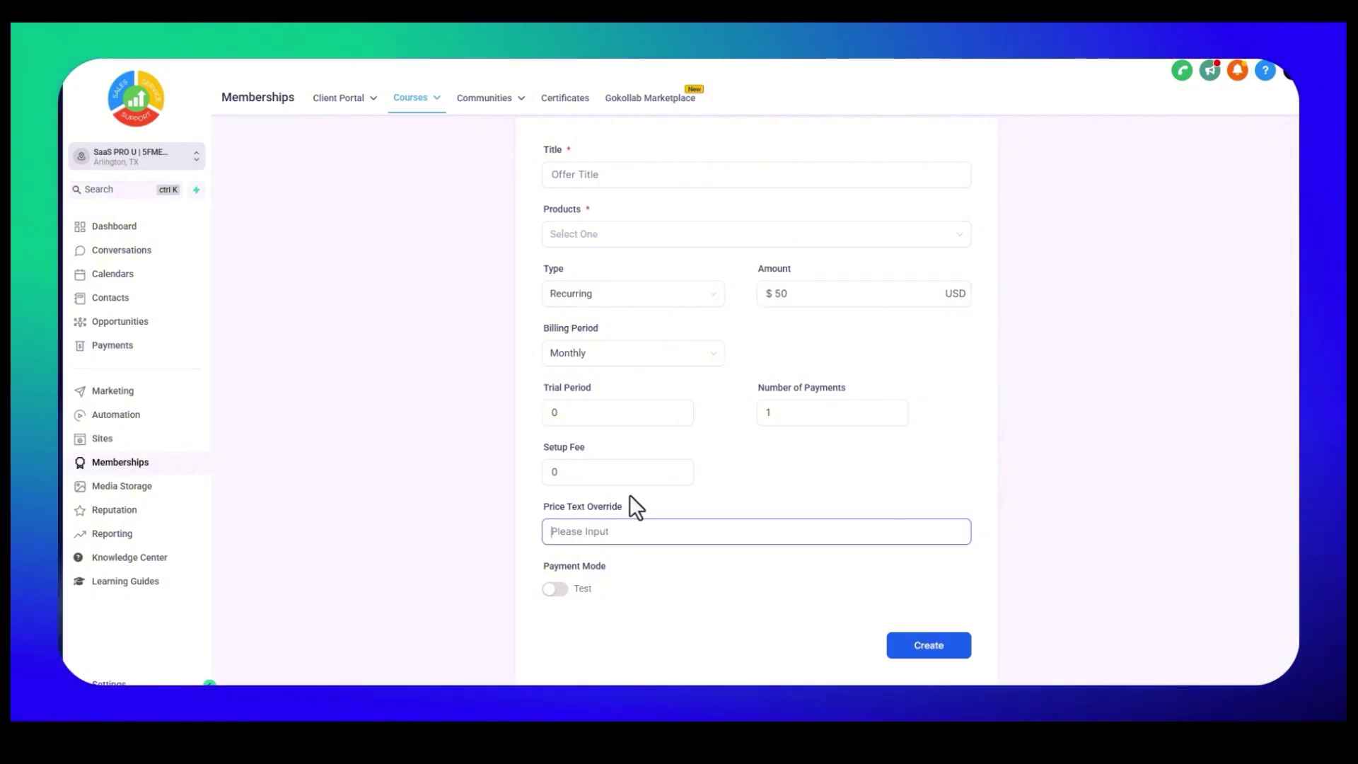
pyautogui.write('$')
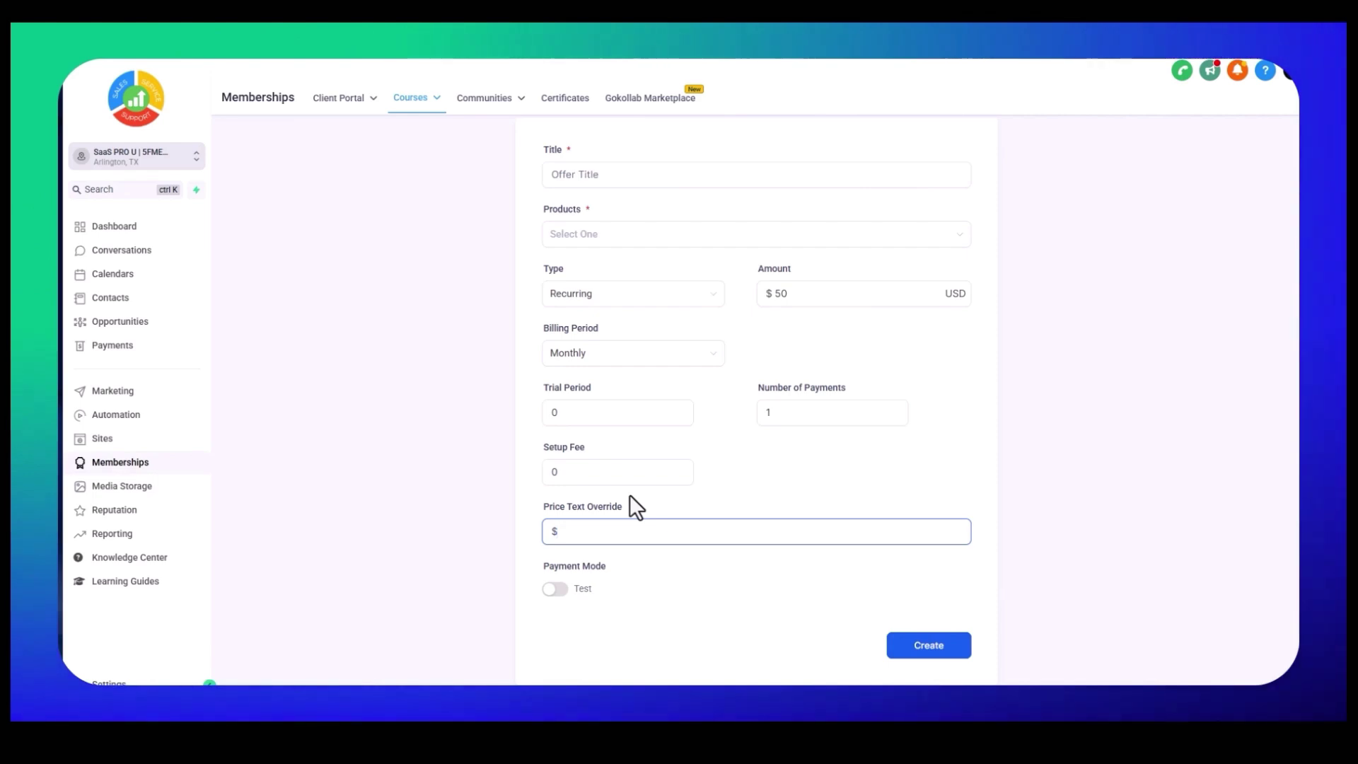
pyautogui.write('50 / Month')
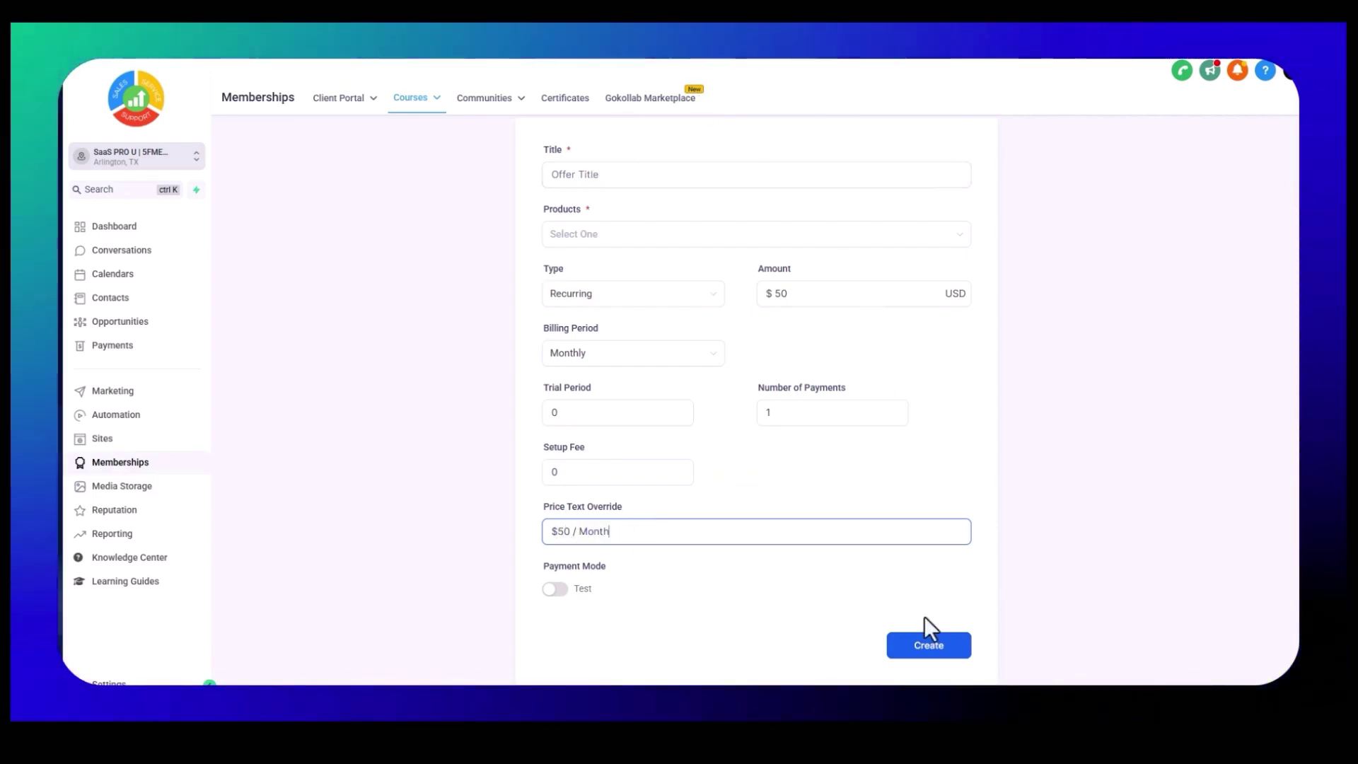
pyautogui.click(472, 145)
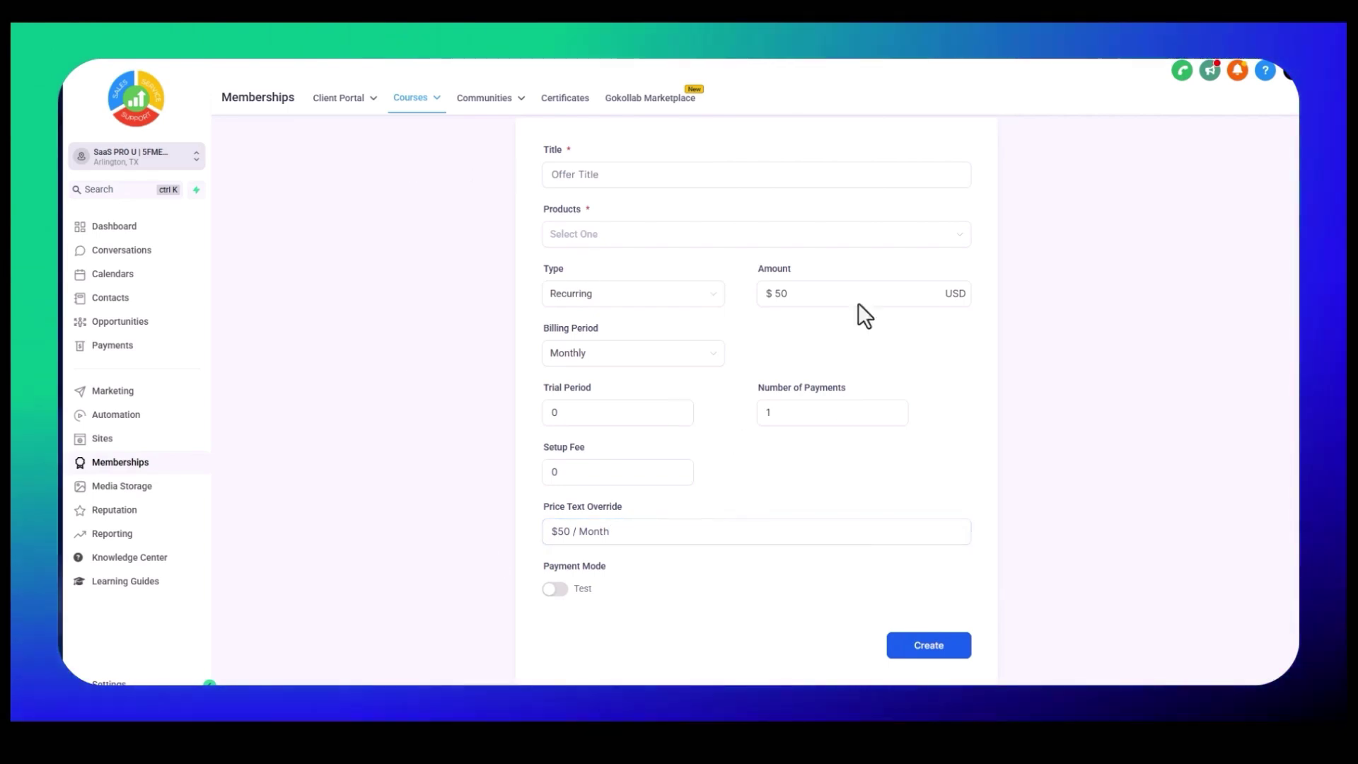
pyautogui.scroll(2, 858, 302)
pyautogui.click(533, 137)
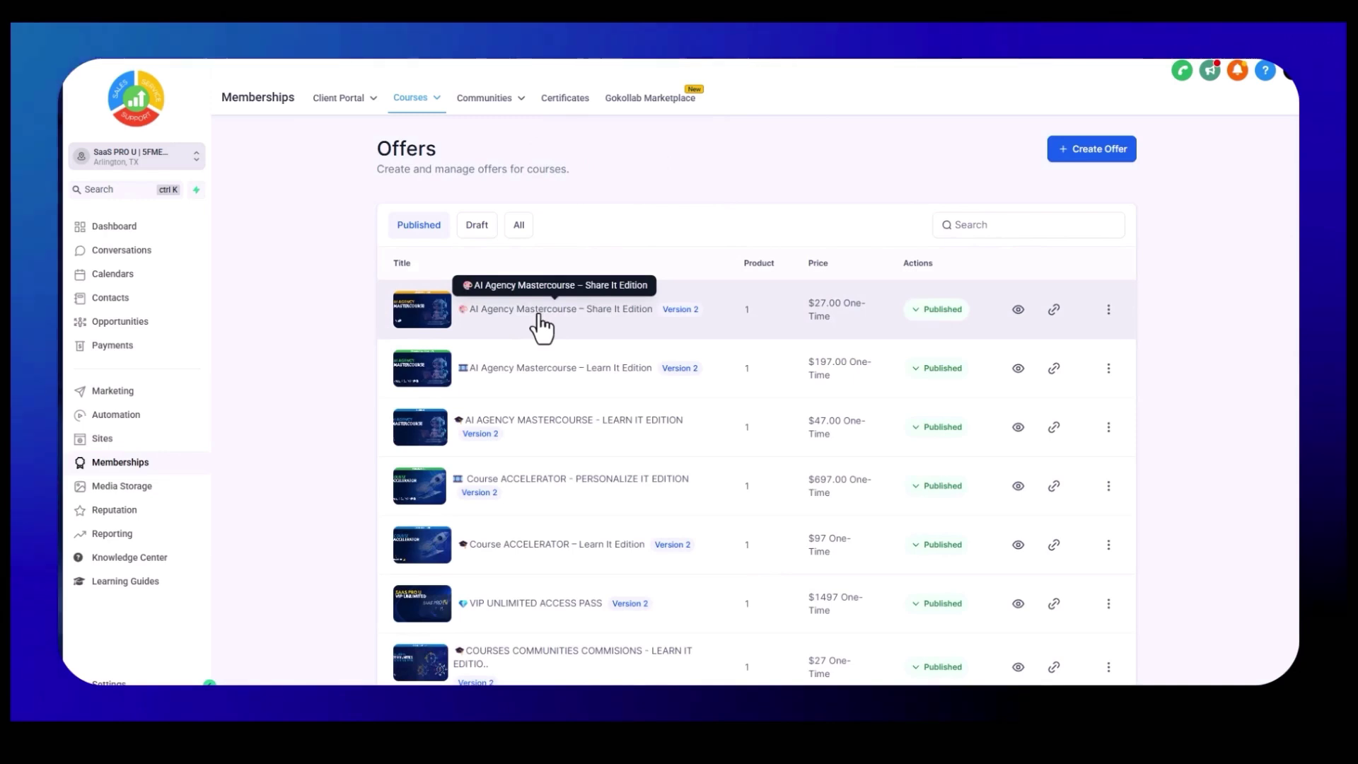
# Examine the published "AI Agency Mastercourse – Share It Edition" offer, including its description and the choices for included products.
pyautogui.click(540, 316)
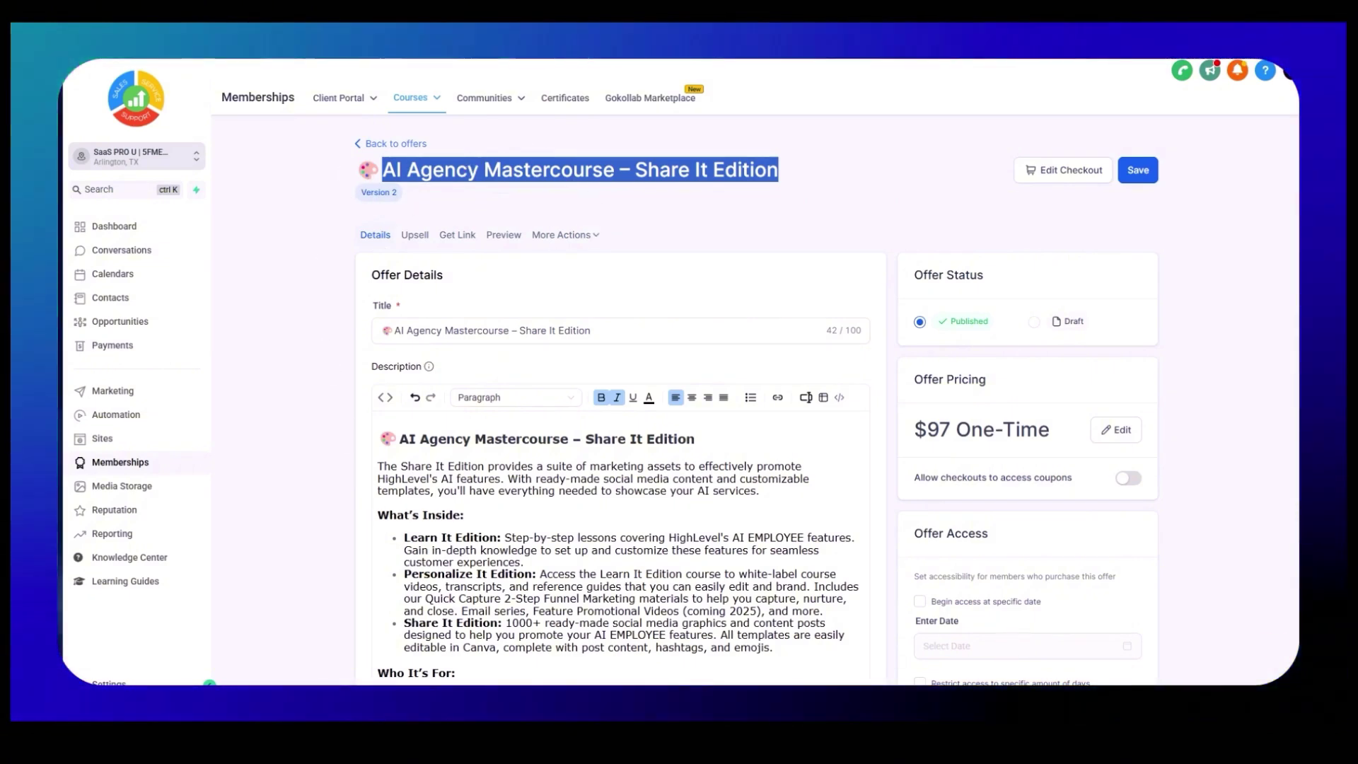
pyautogui.scroll(-6, 561, 478)
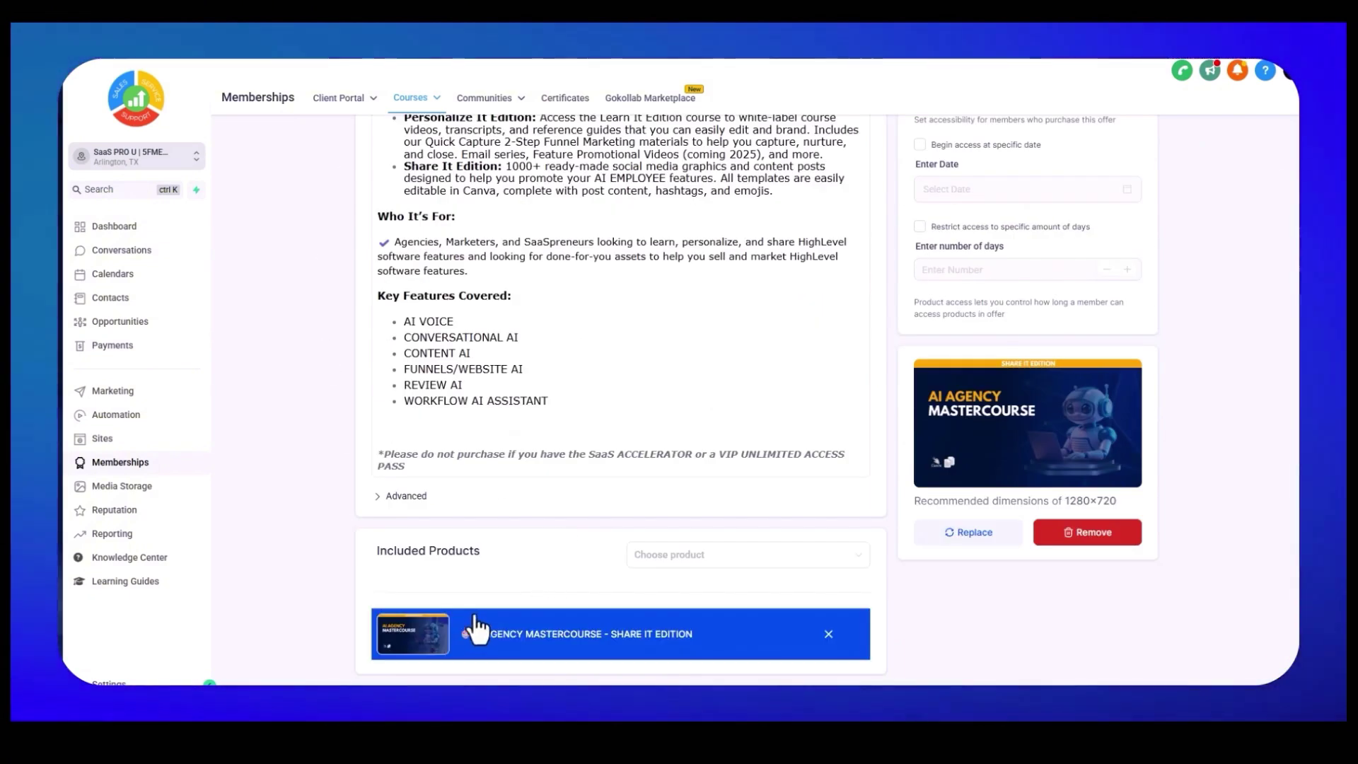
pyautogui.click(697, 558)
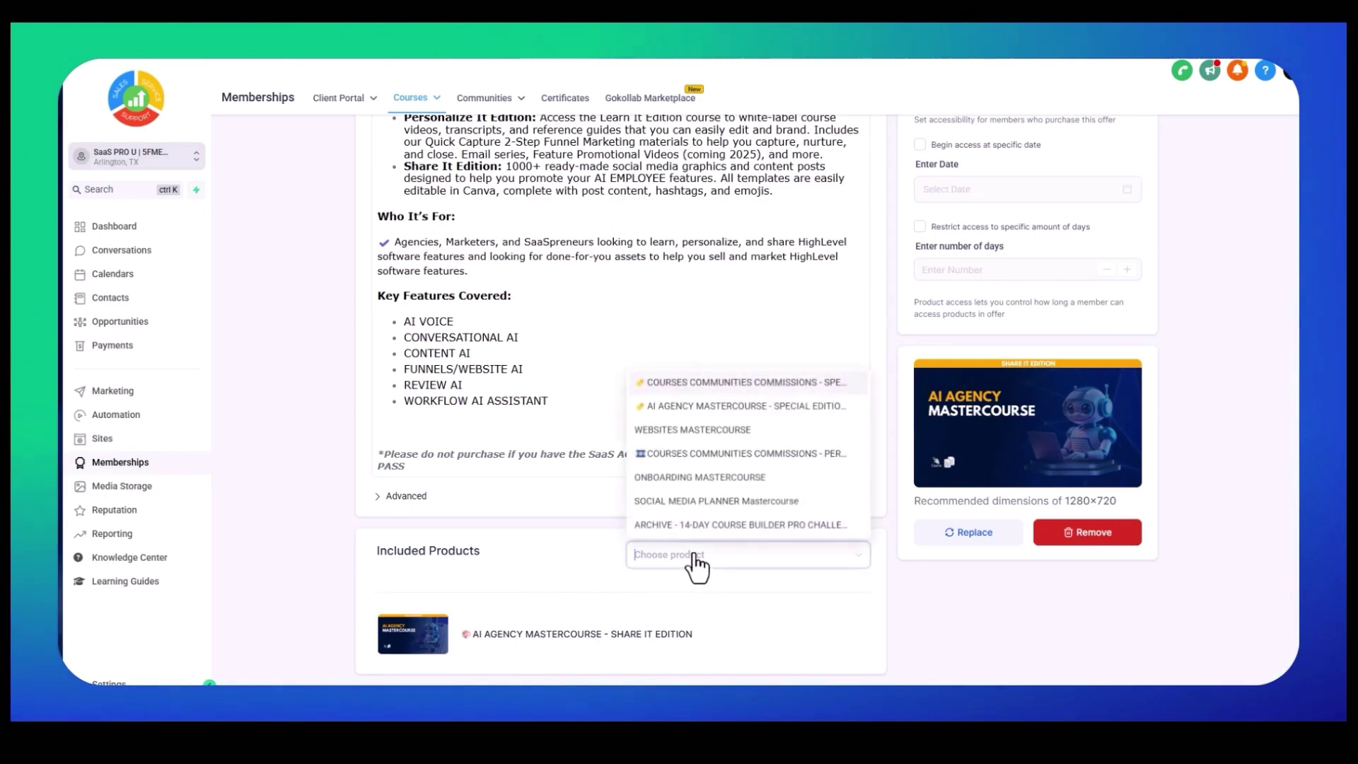
pyautogui.click(456, 572)
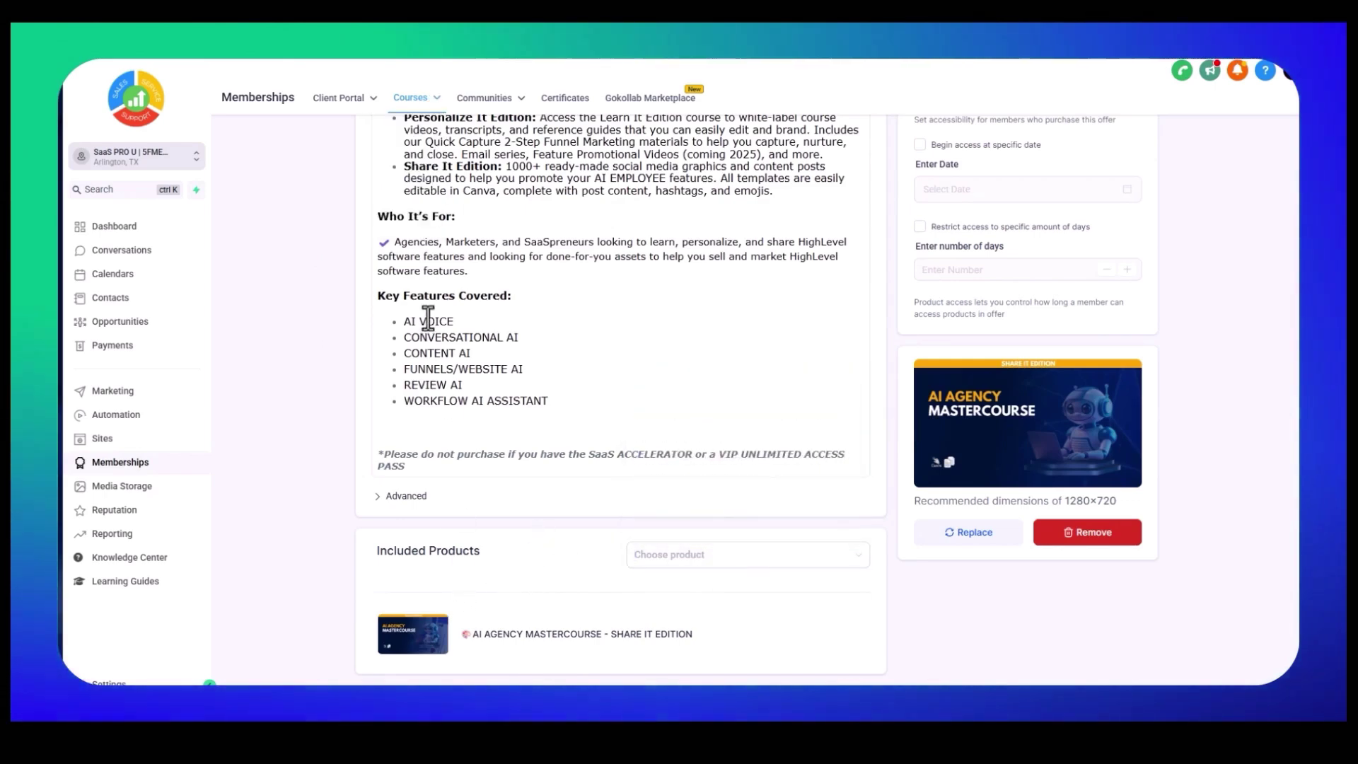
pyautogui.scroll(6, 711, 337)
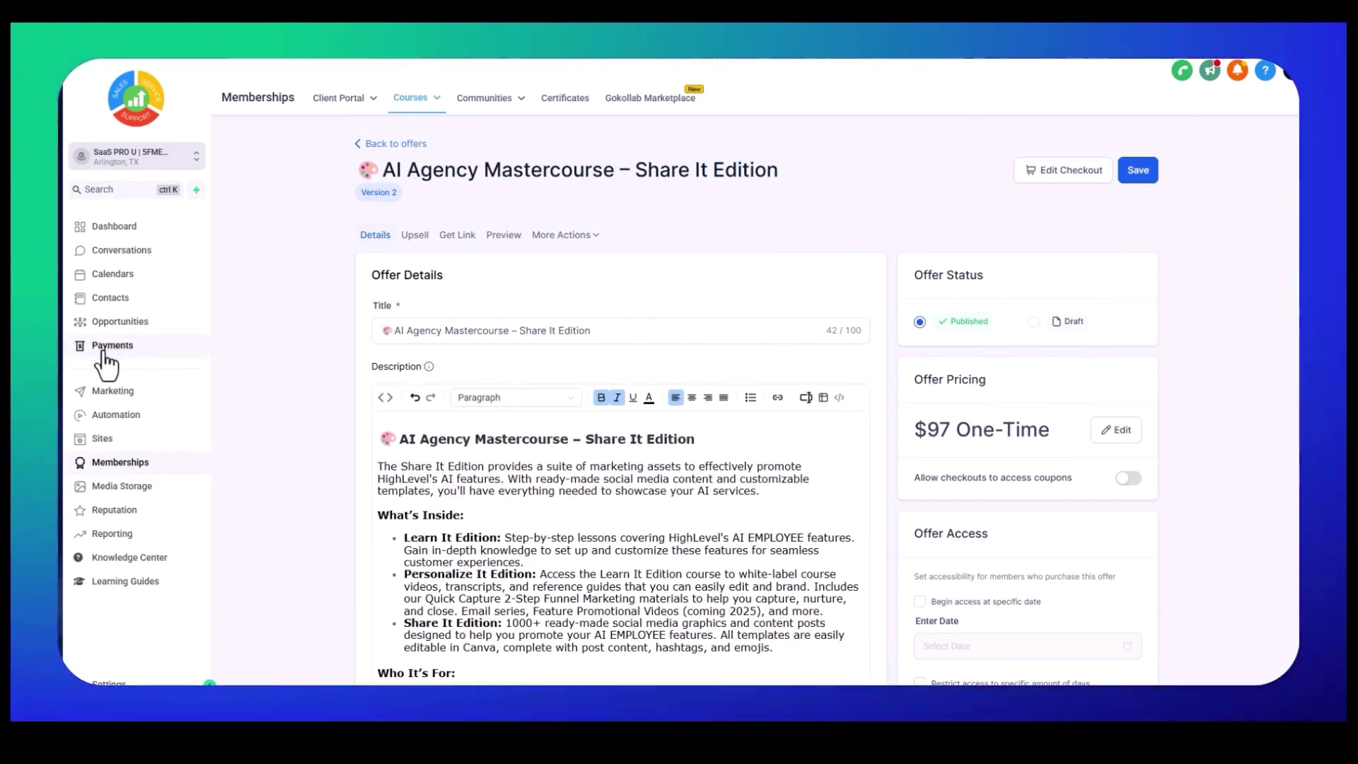
# Search the payment products for "ai", open the AI Agency Mastercourse Special Edition Bundle offer, and review its media, collections and tax settings.
pyautogui.click(104, 353)
pyautogui.moveTo(826, 113)
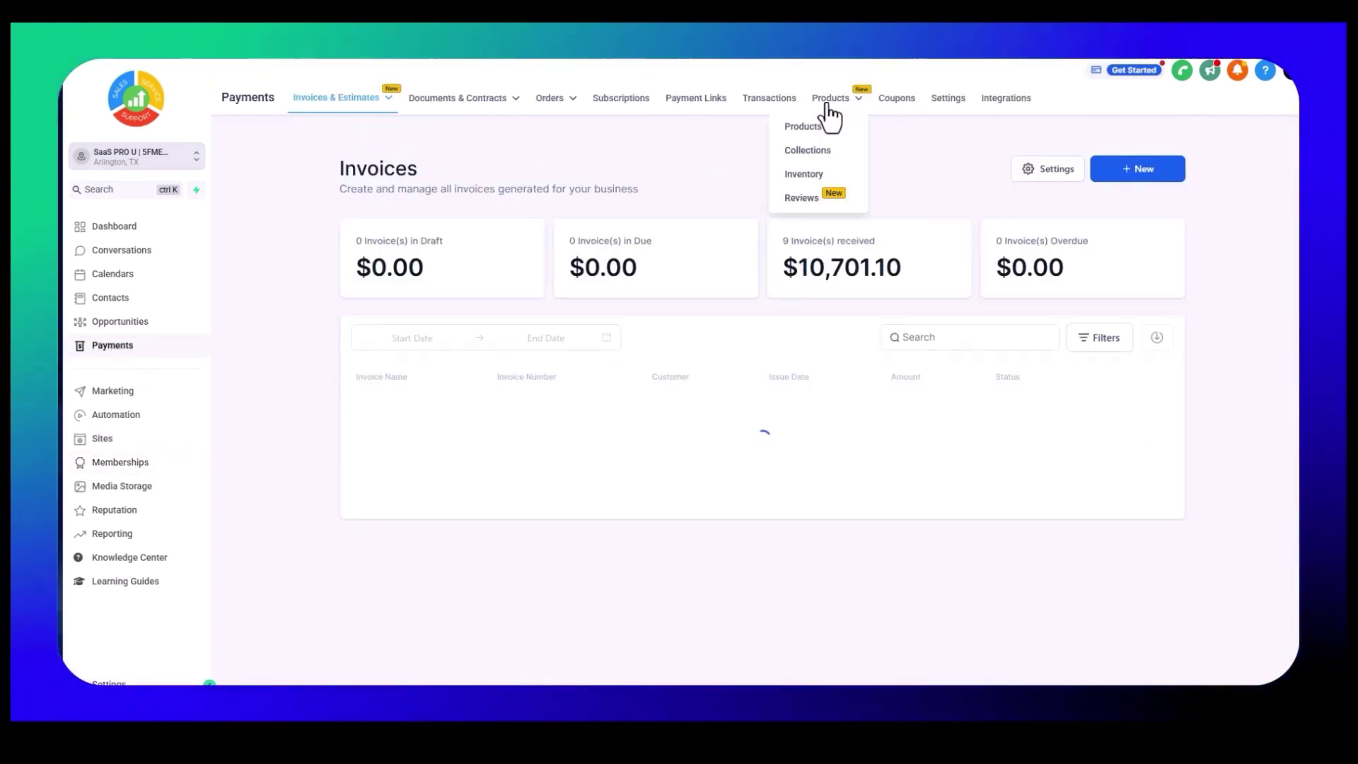
pyautogui.click(806, 128)
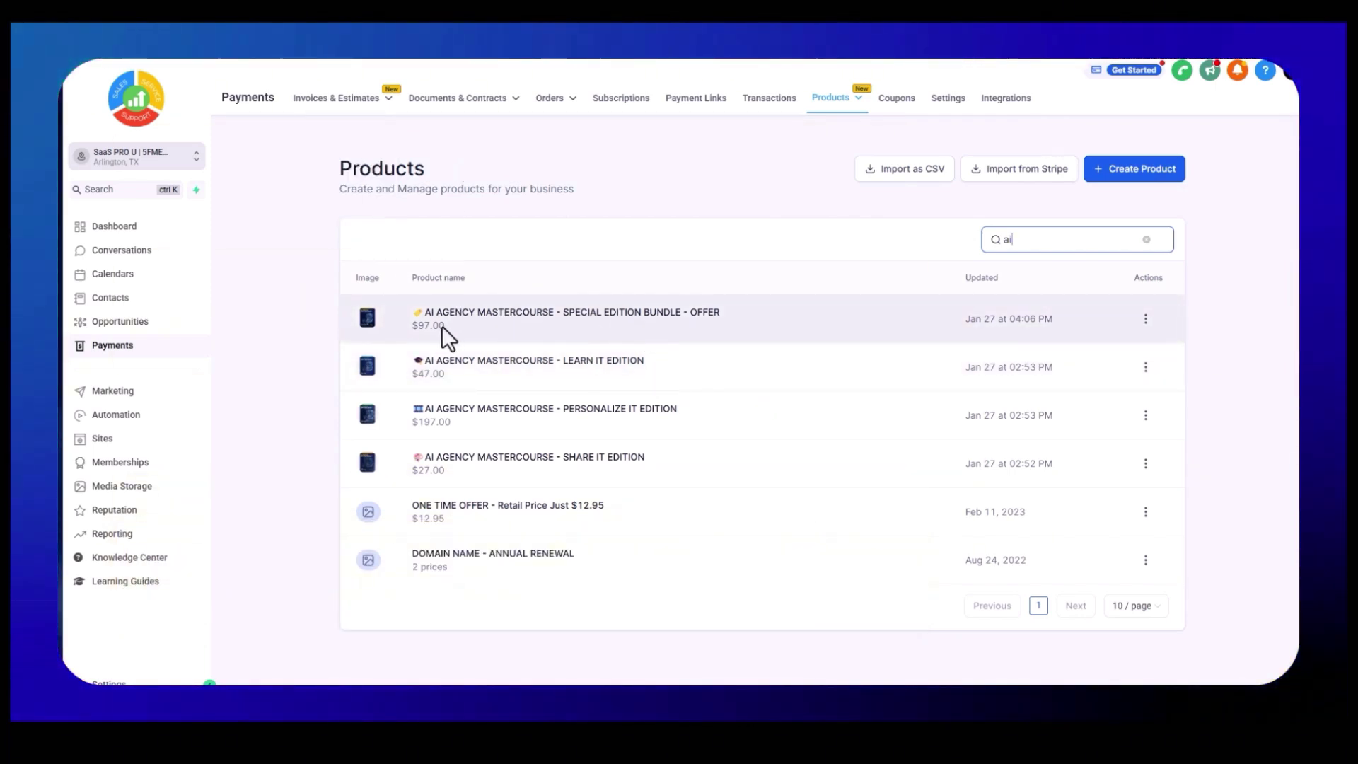
pyautogui.click(574, 325)
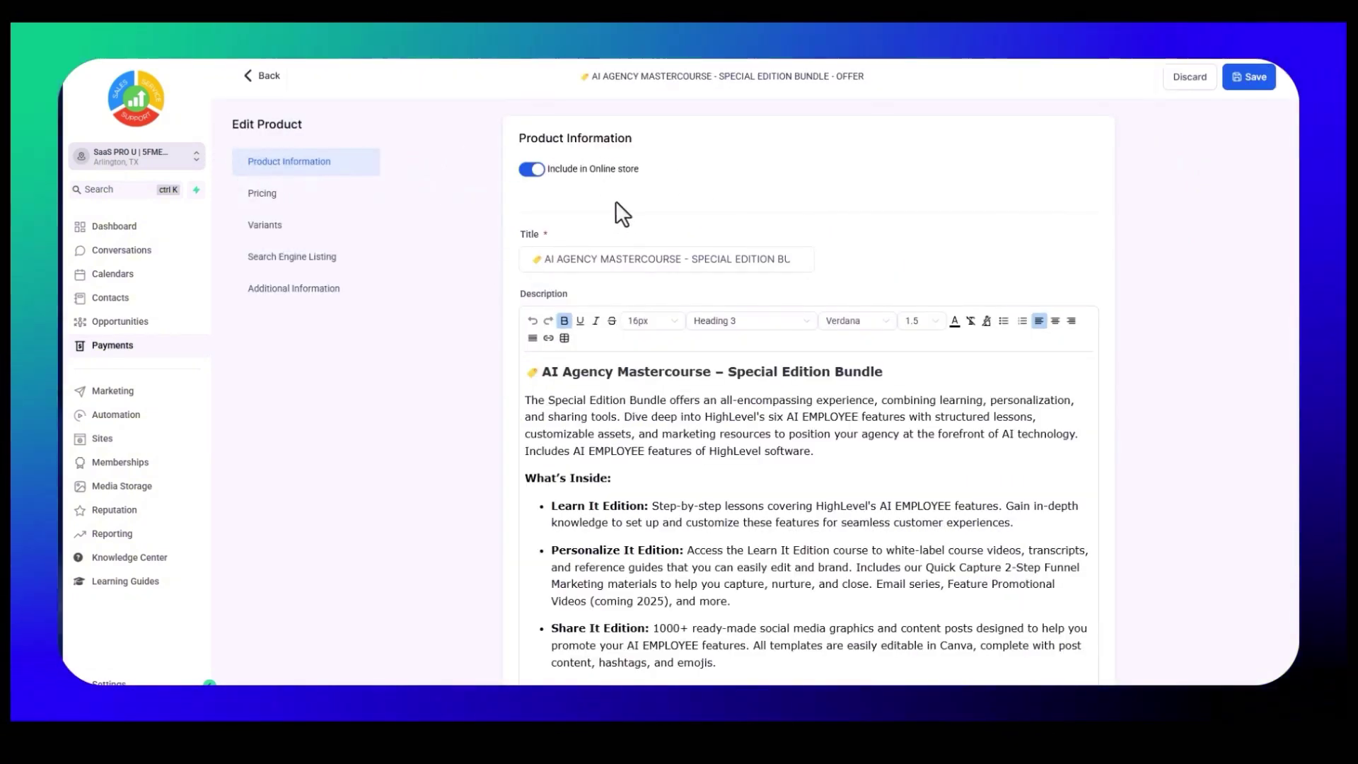
pyautogui.scroll(-2, 621, 203)
pyautogui.scroll(-10, 657, 534)
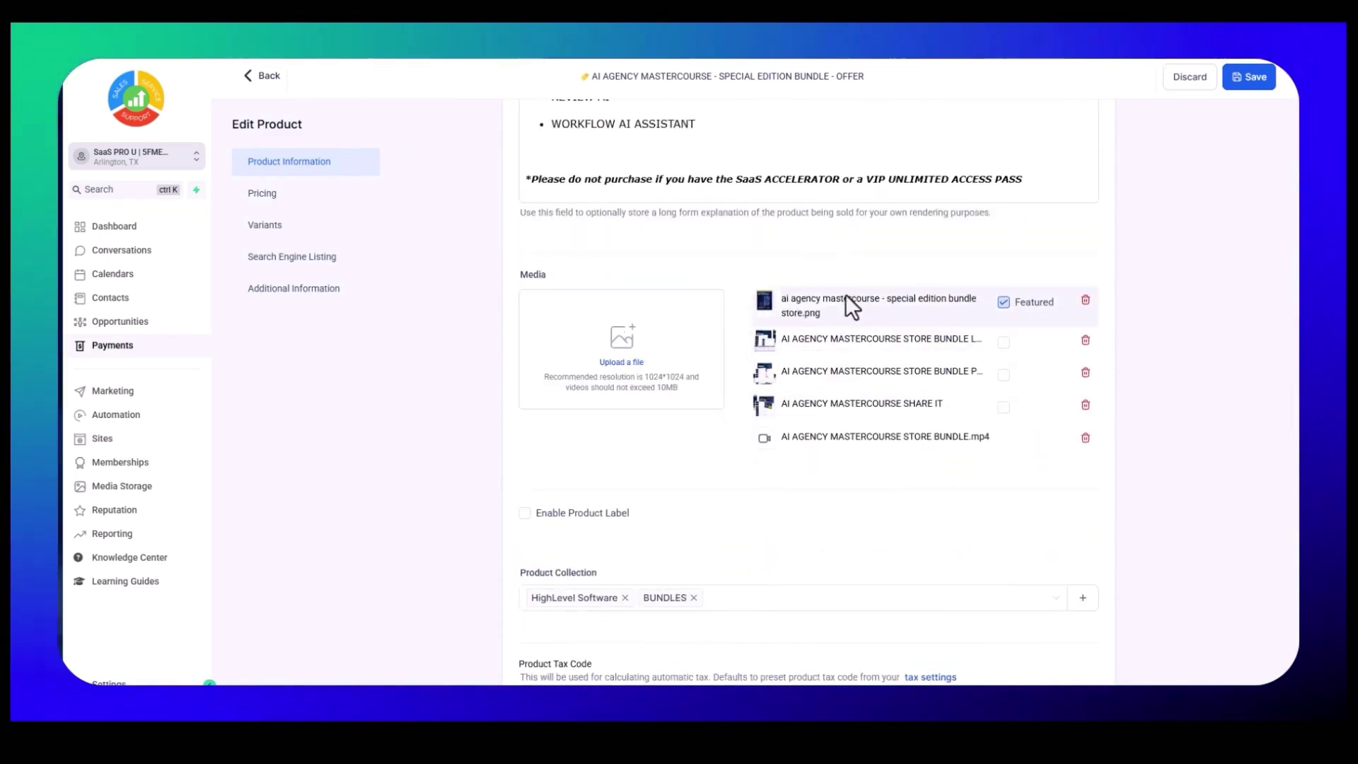
pyautogui.scroll(-5, 575, 475)
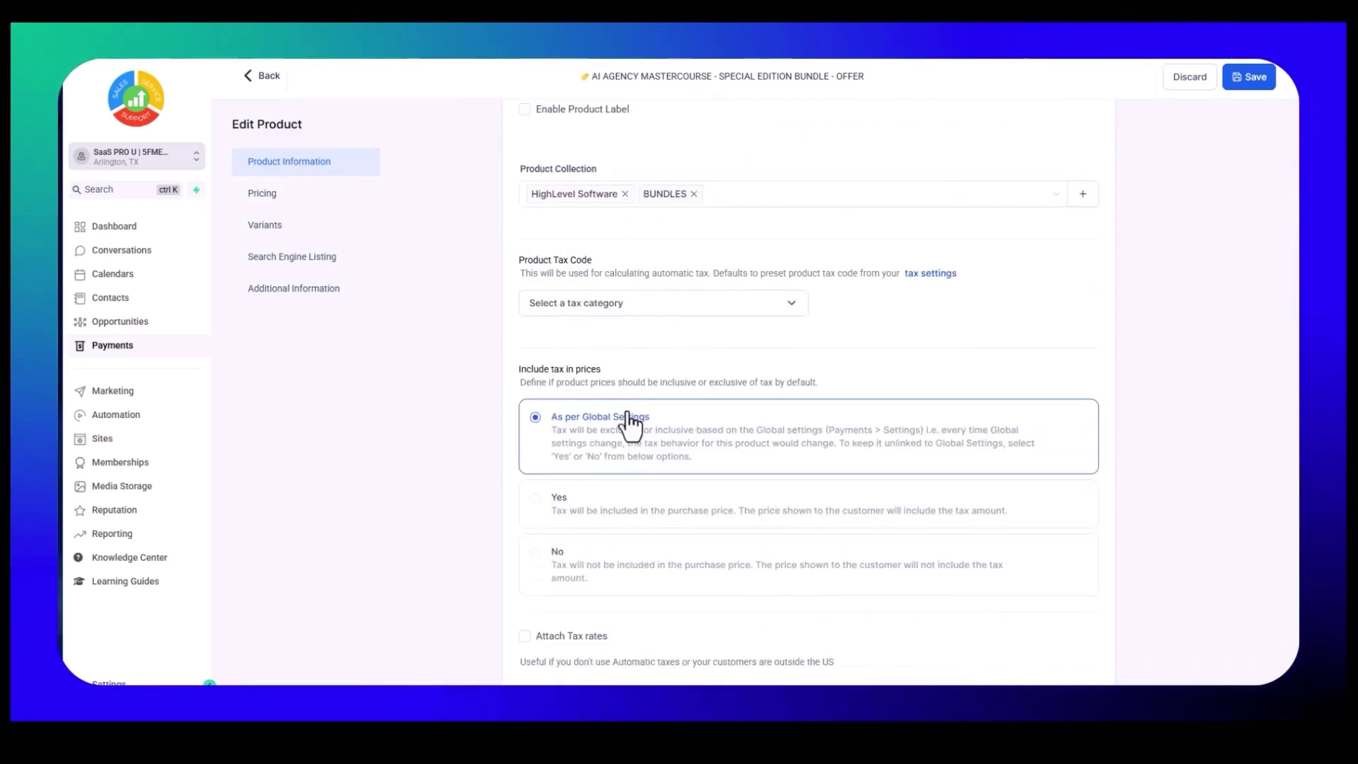
pyautogui.scroll(15, 685, 301)
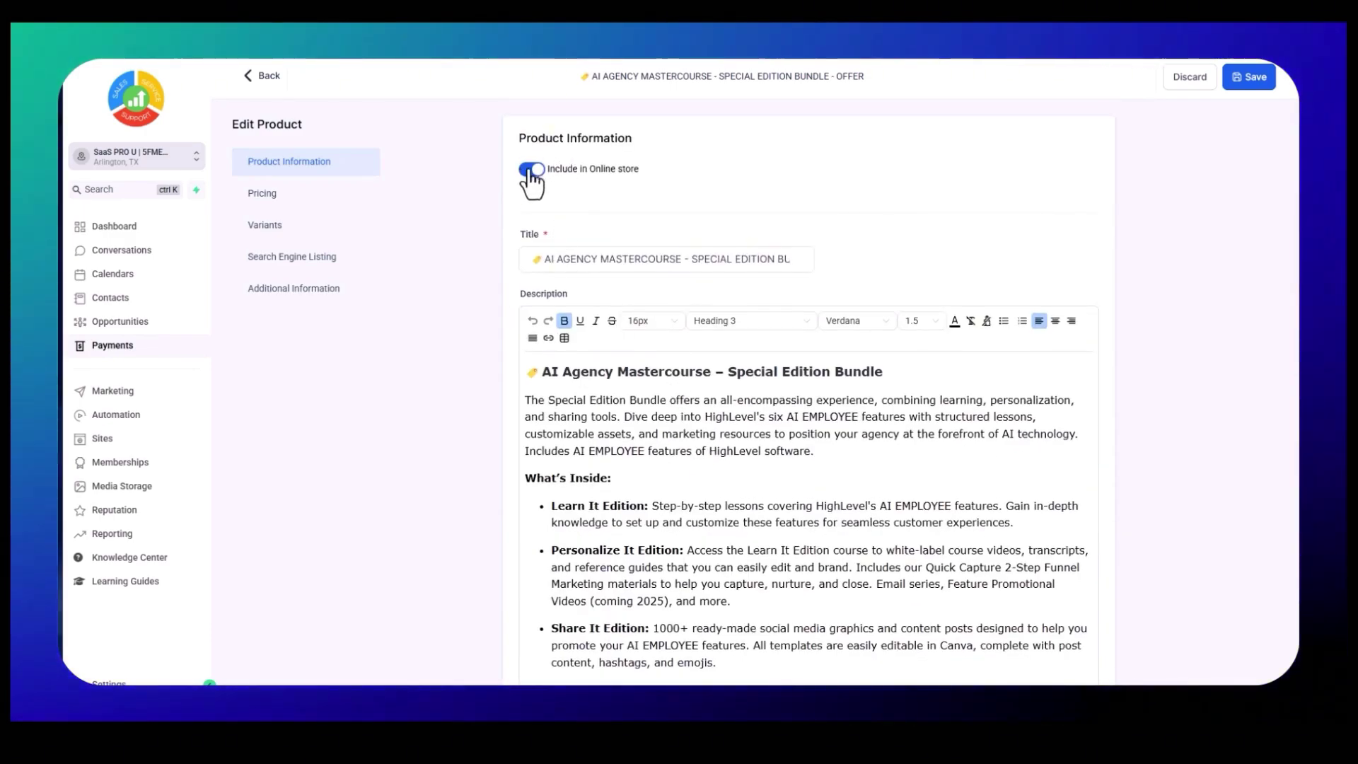
# Open the bundle's price details, expand the additional pricing options, and turn on Membership Offer.
pyautogui.scroll(-12, 704, 307)
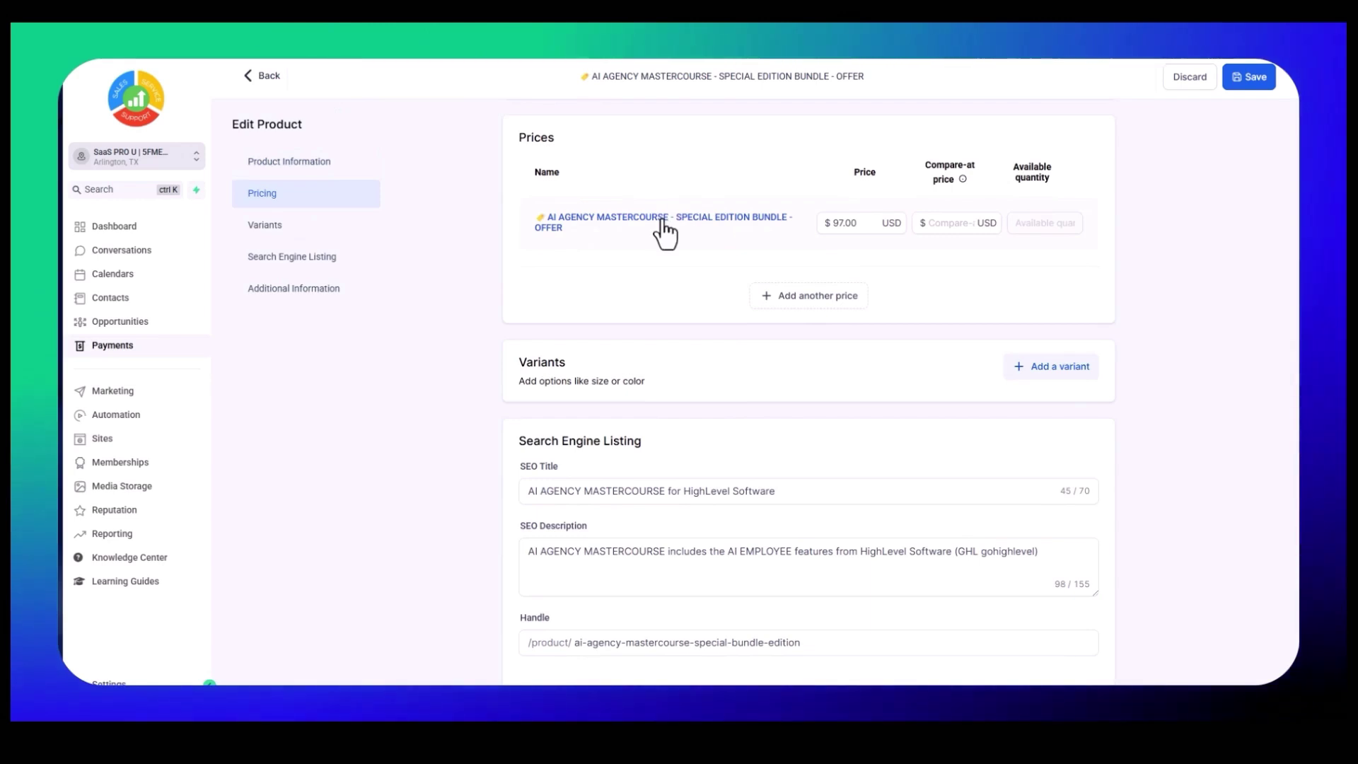
pyautogui.click(664, 222)
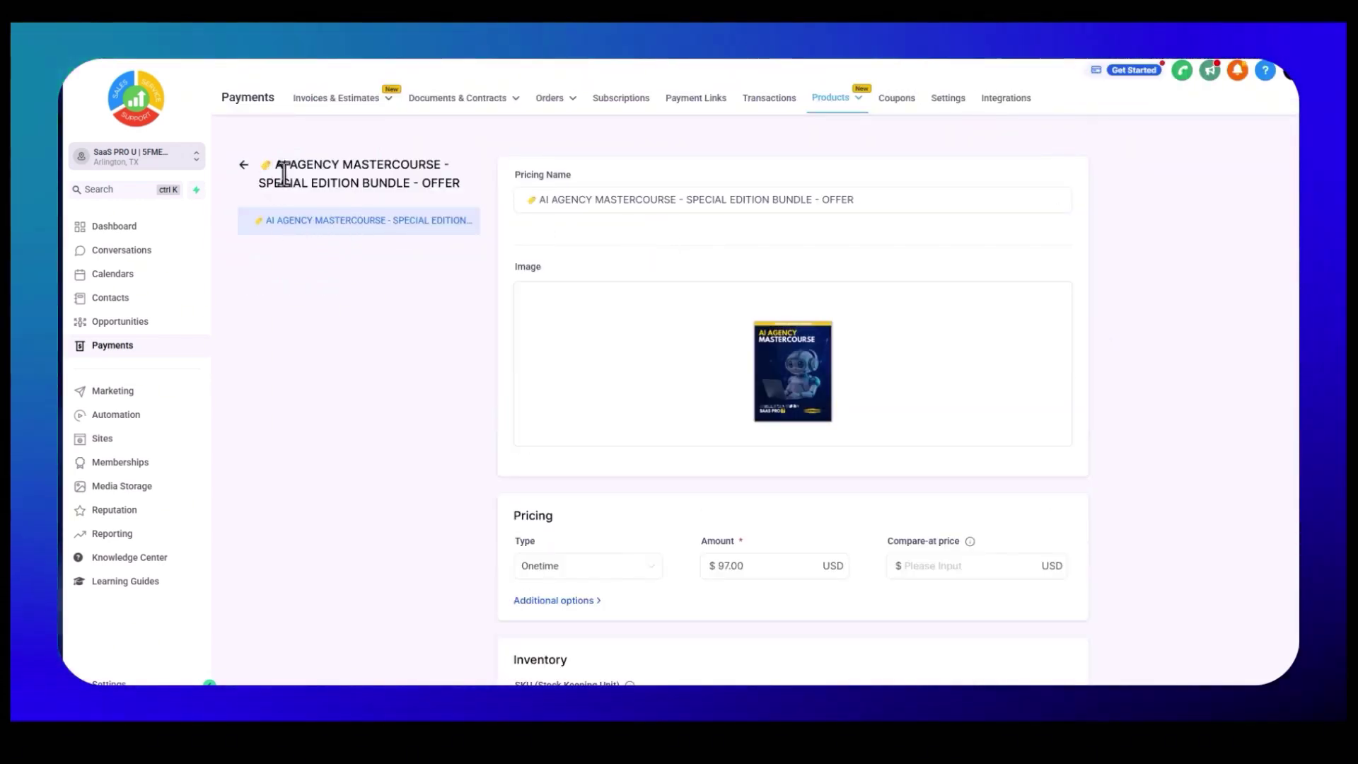
pyautogui.scroll(-5, 601, 417)
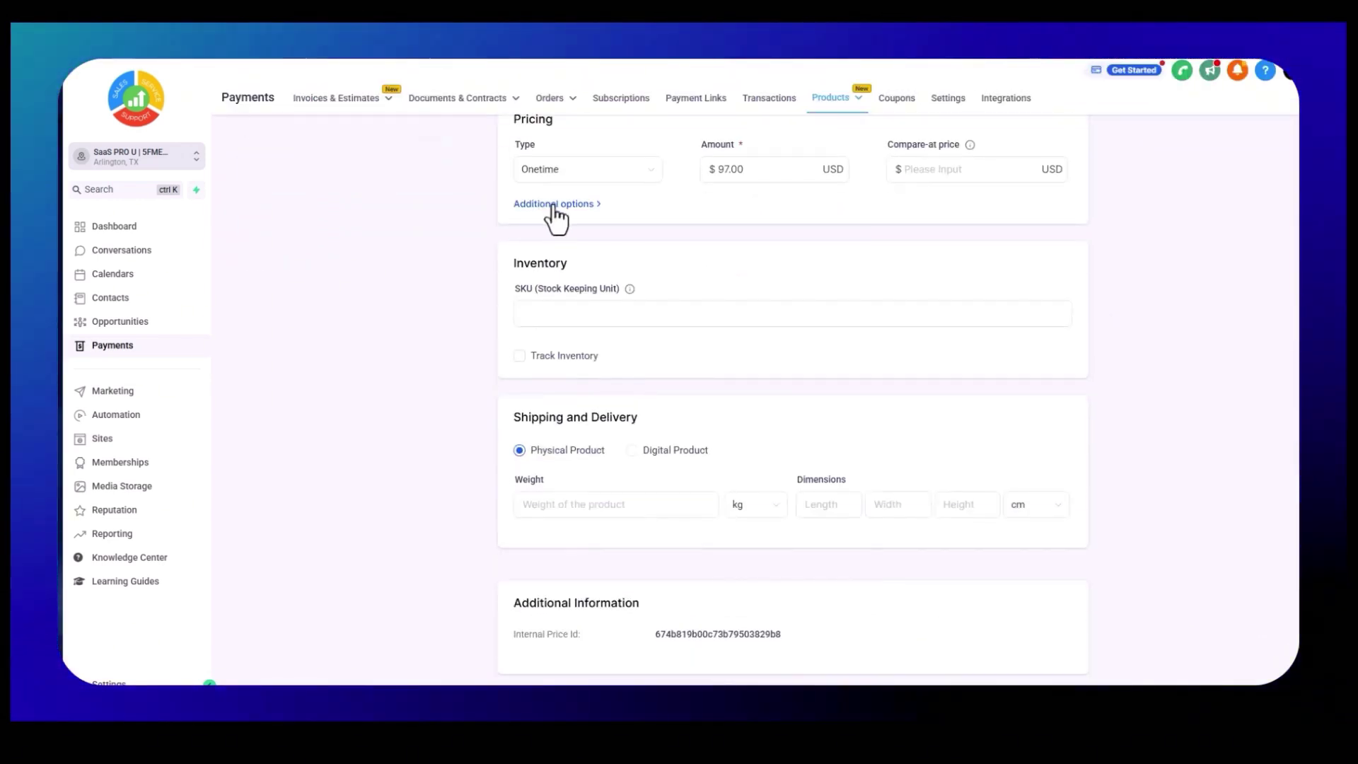
pyautogui.click(555, 206)
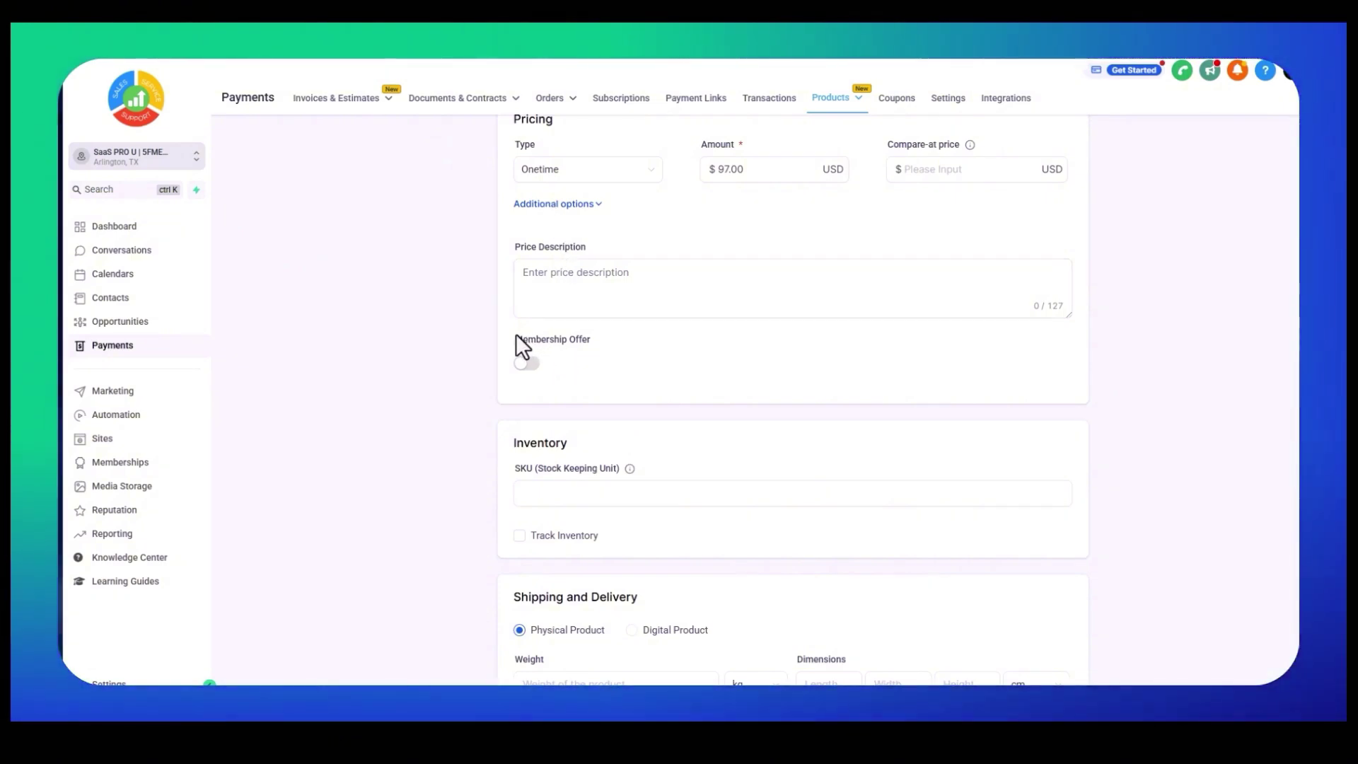
pyautogui.moveTo(515, 337); pyautogui.dragTo(601, 339)
pyautogui.scroll(6, 602, 339)
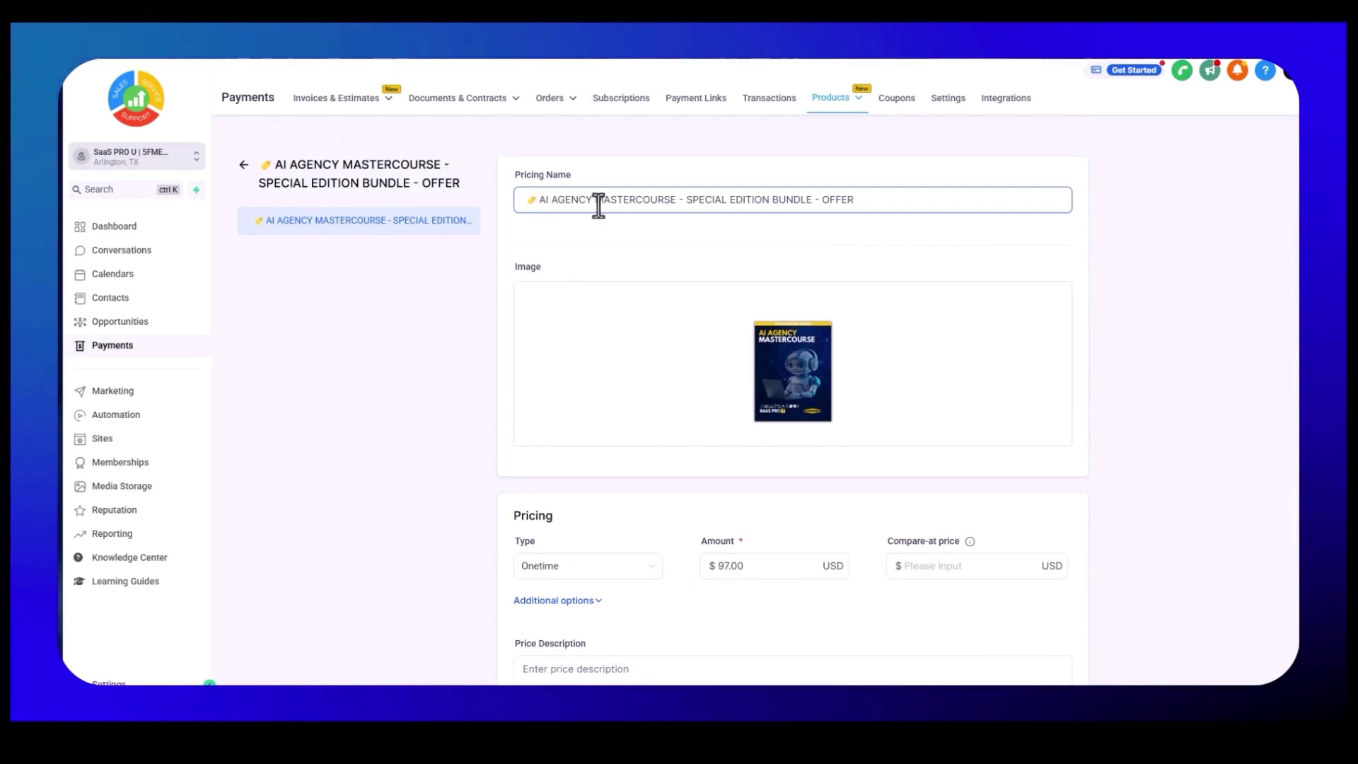
pyautogui.scroll(-5, 570, 546)
pyautogui.scroll(3, 694, 428)
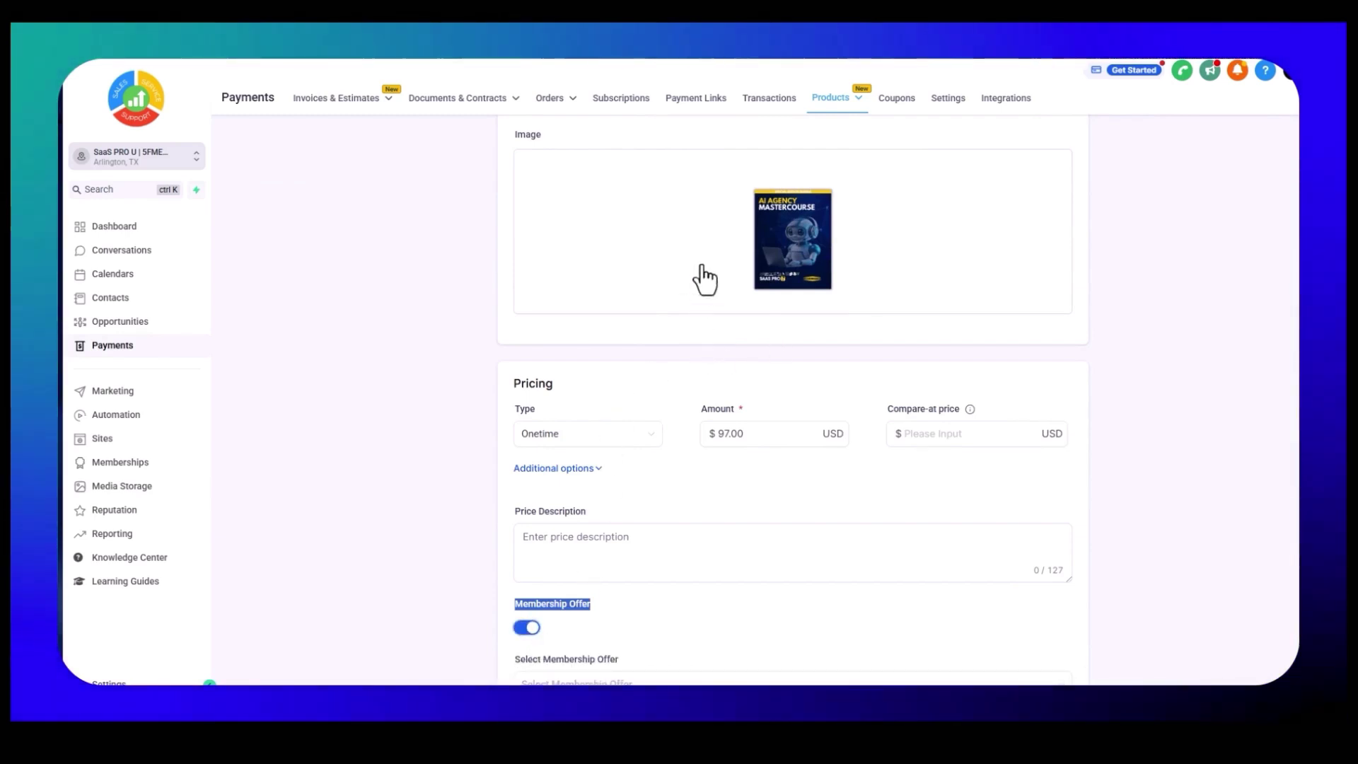
# Choose "AI AGENCY MASTERCOURSE - SPECIAL EDITION BUNDLE - OFFER" as the membership offer, check the pricing types, and return to the products list without saving.
pyautogui.scroll(2, 703, 279)
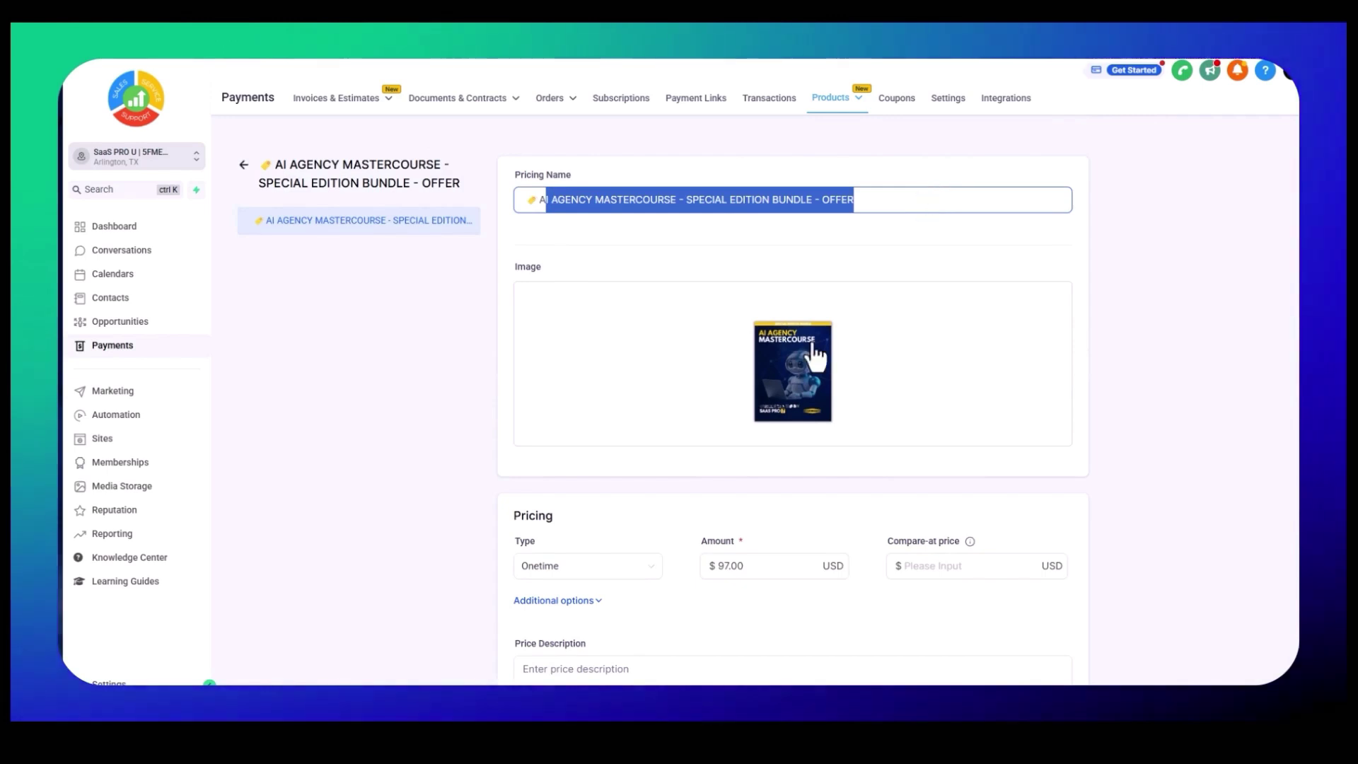
pyautogui.scroll(-5, 817, 357)
pyautogui.scroll(5, 661, 394)
pyautogui.scroll(-3, 521, 325)
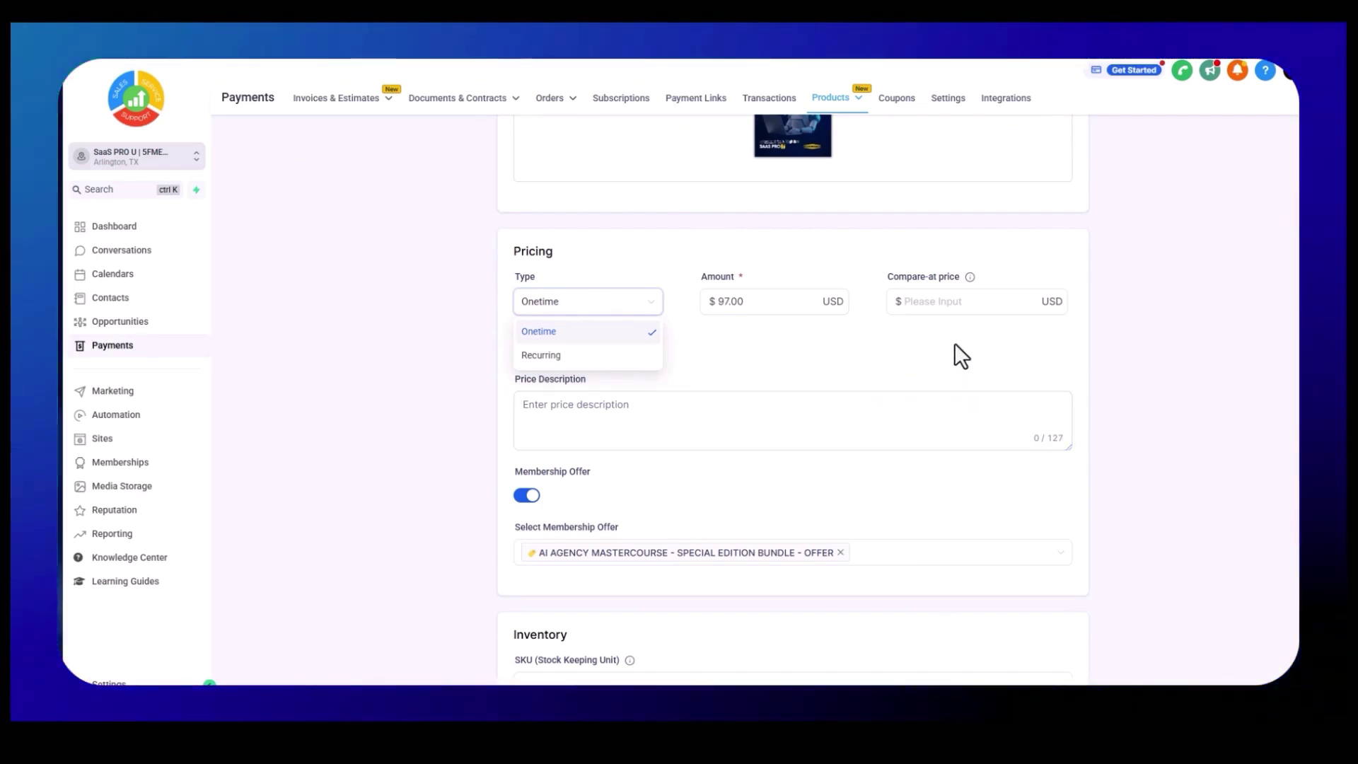
pyautogui.scroll(5, 940, 355)
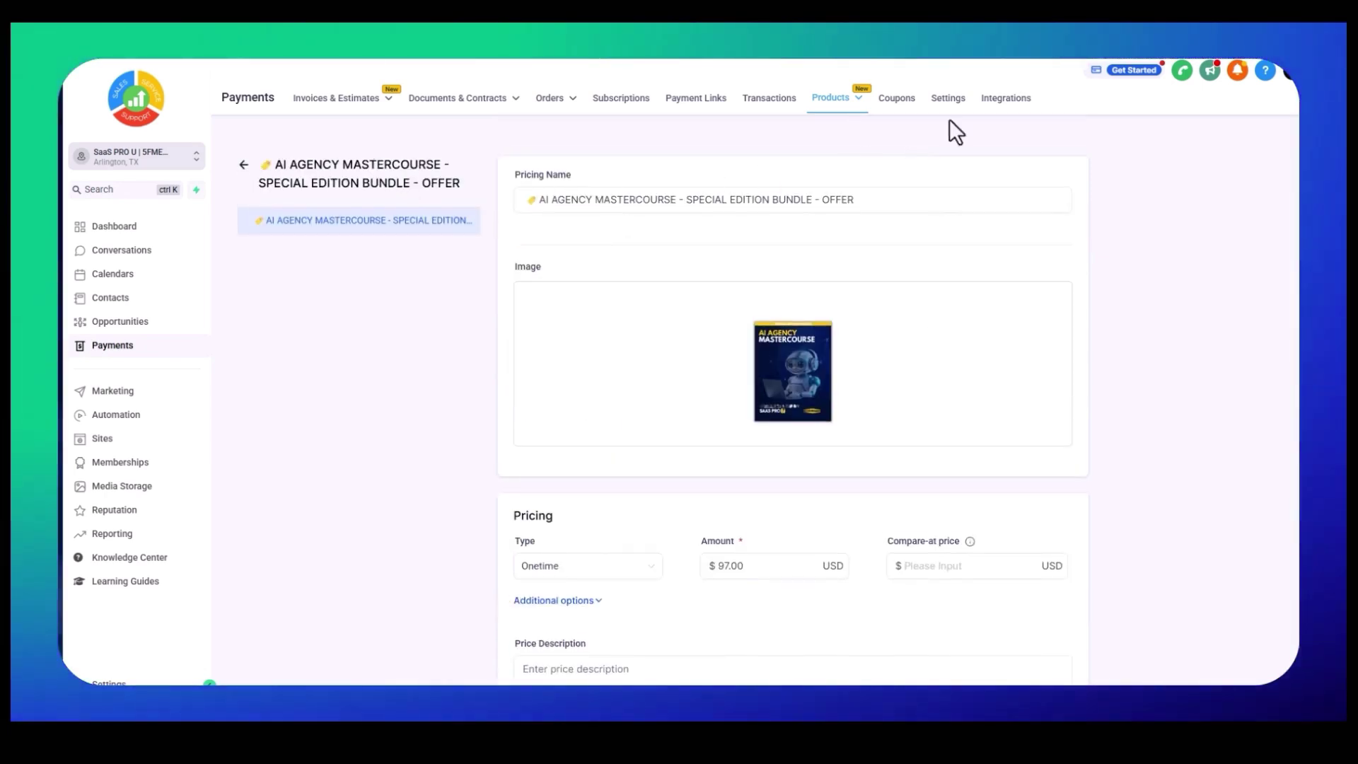
pyautogui.moveTo(830, 99)
pyautogui.click(815, 130)
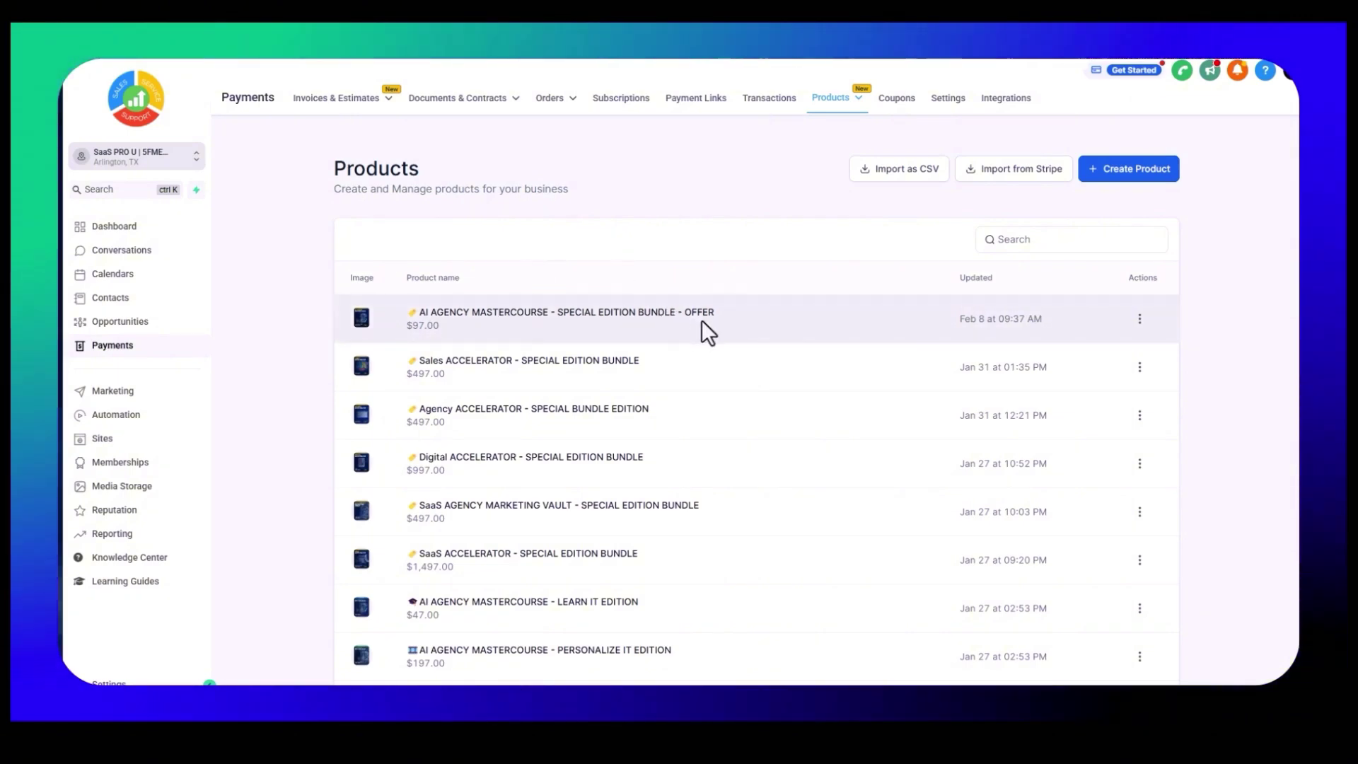
# Review the course offers list in Memberships and go back to the products list in Payments.
pyautogui.click(113, 390)
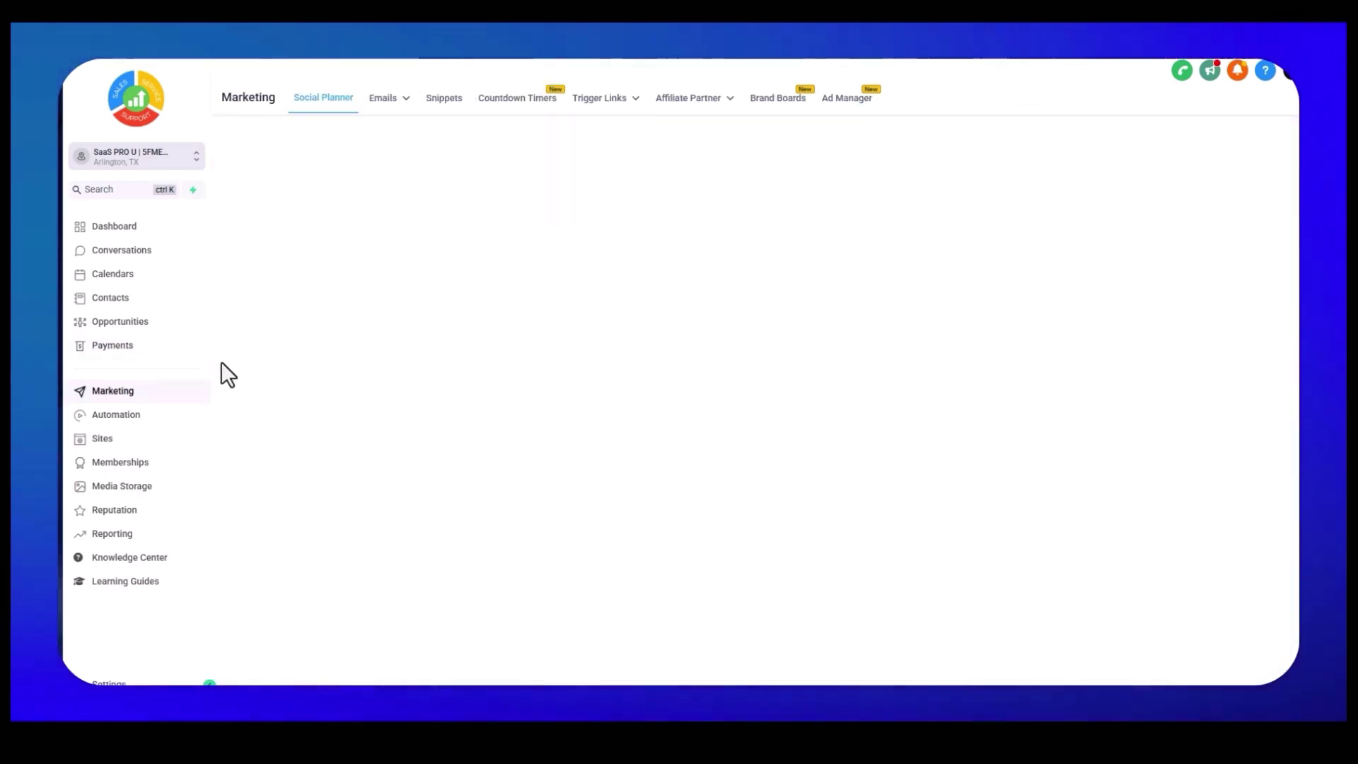
pyautogui.click(131, 464)
pyautogui.moveTo(412, 102)
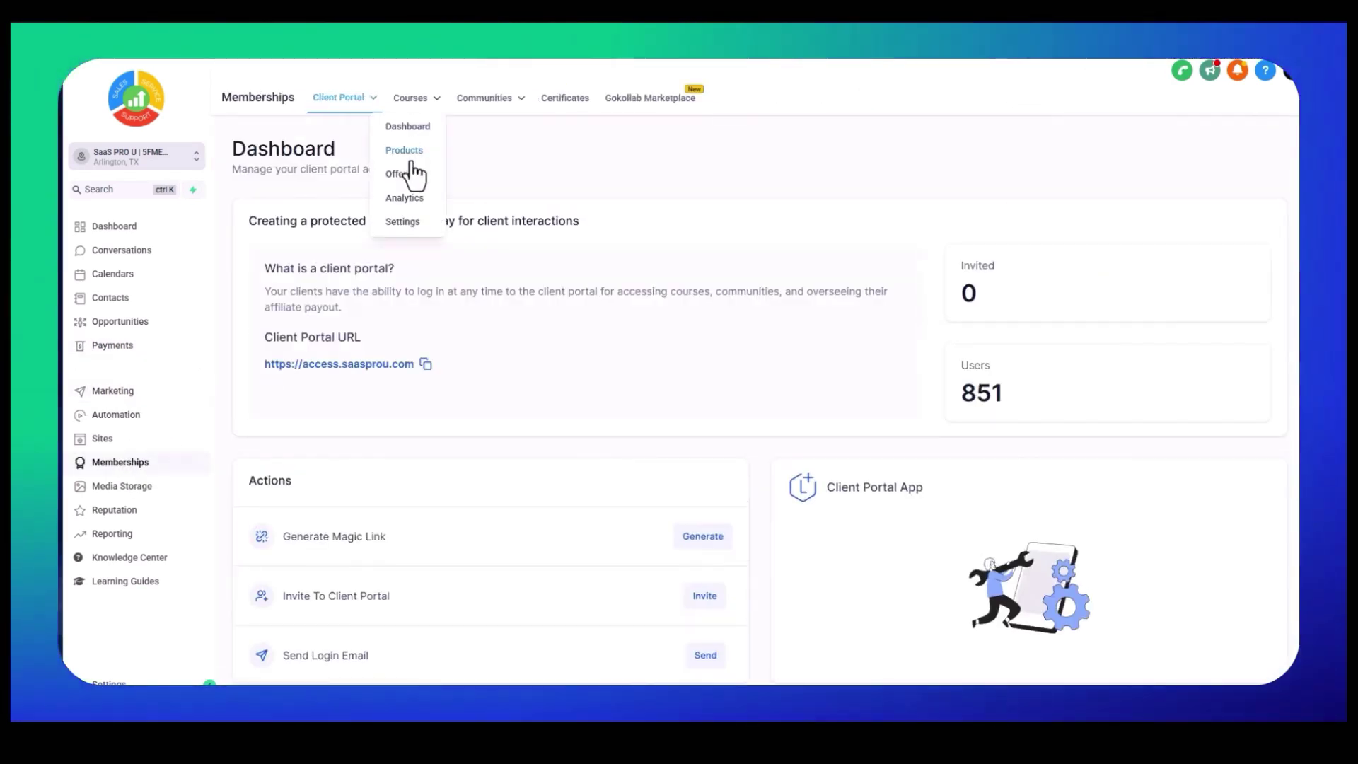
pyautogui.click(401, 175)
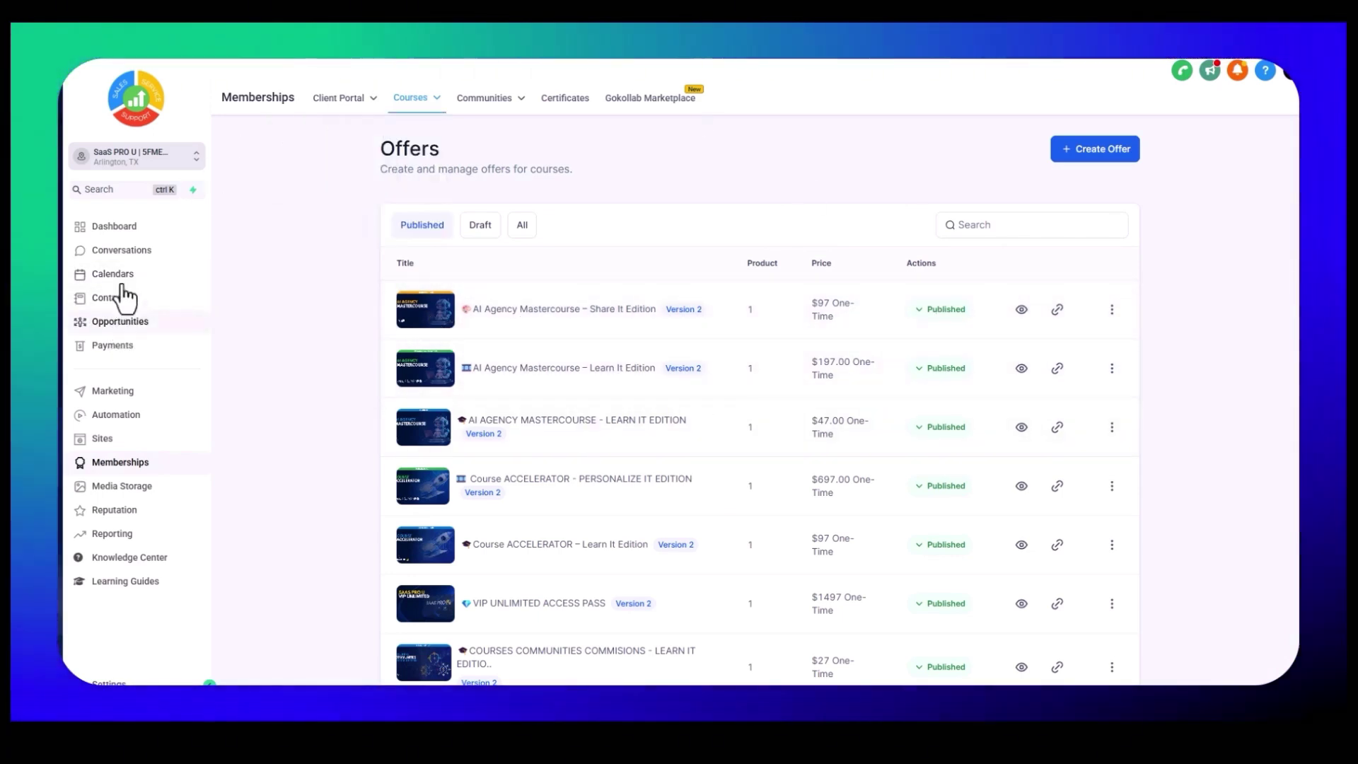
pyautogui.click(121, 345)
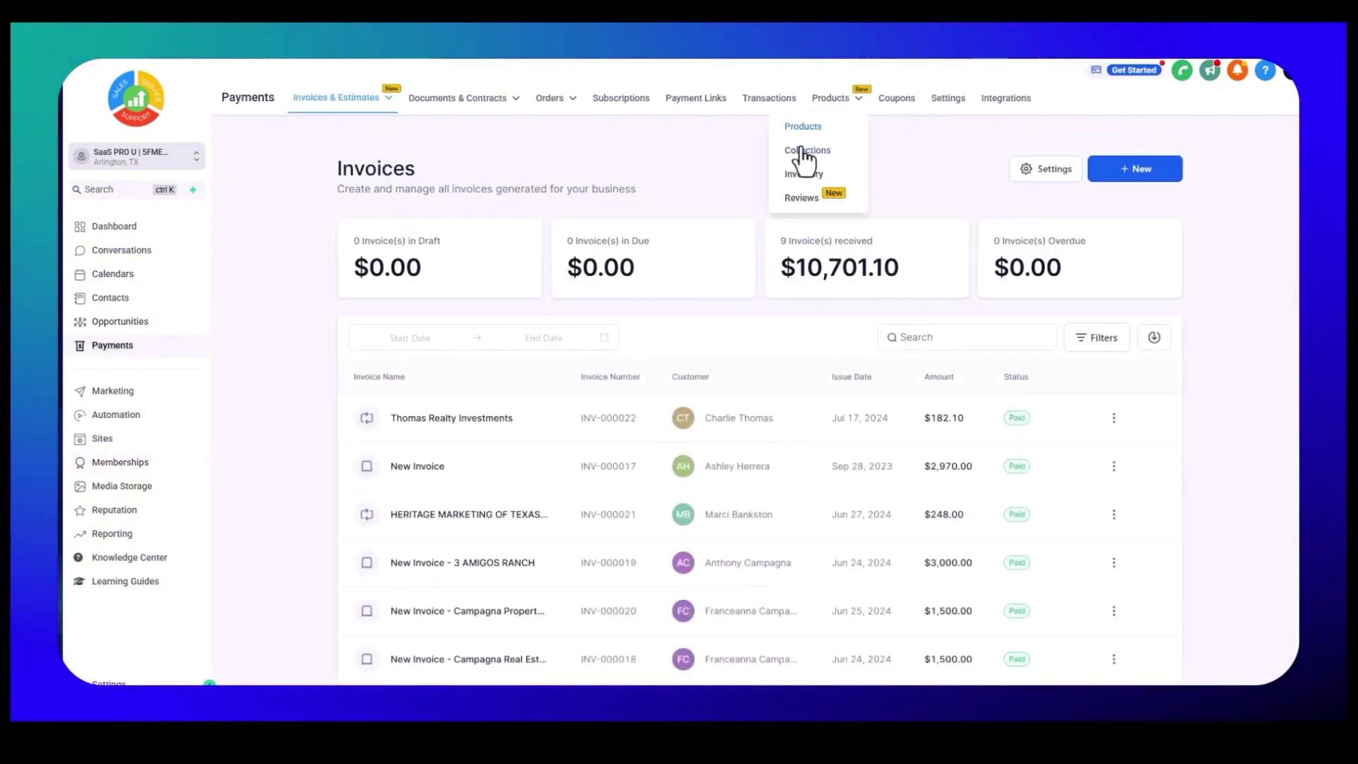
pyautogui.click(797, 130)
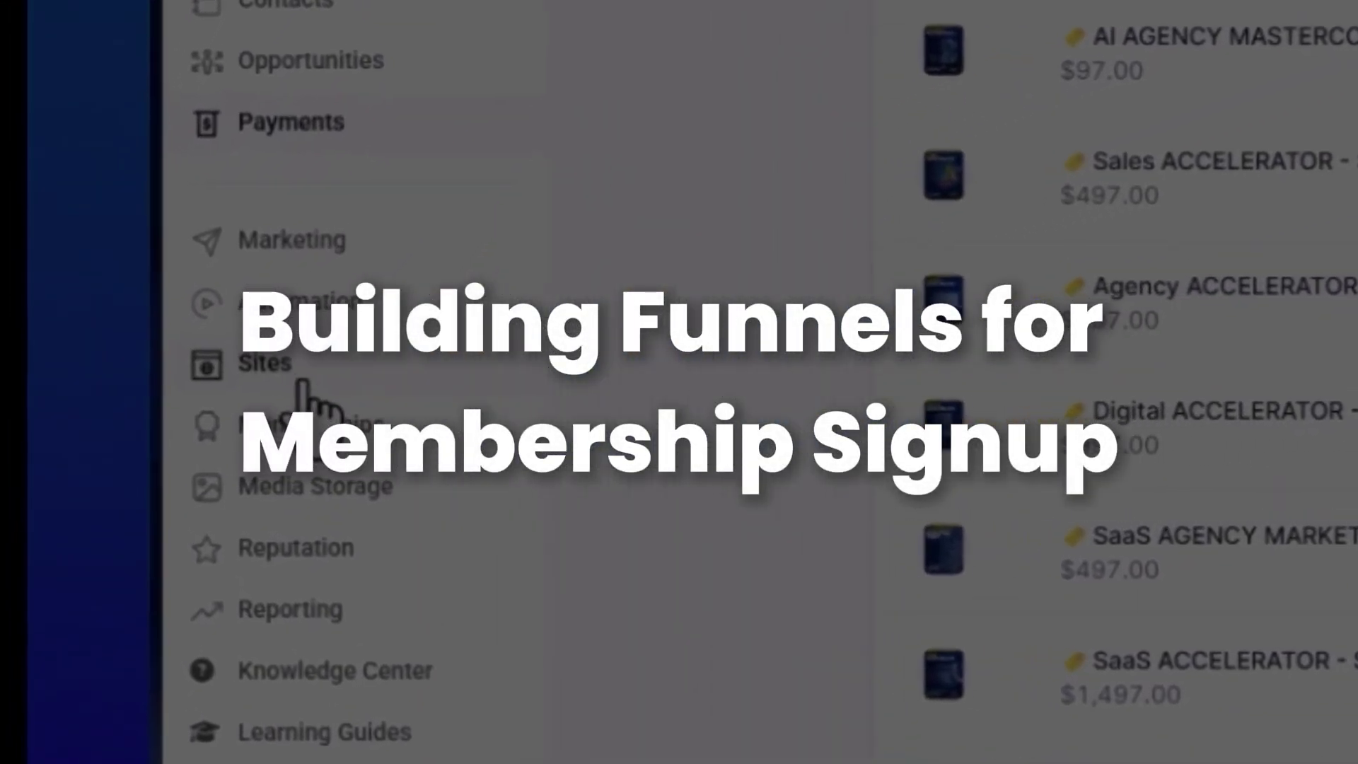
# Search the funnels for "demo" and open the "options" step of the demo (1) funnel in the page editor.
pyautogui.click(302, 380)
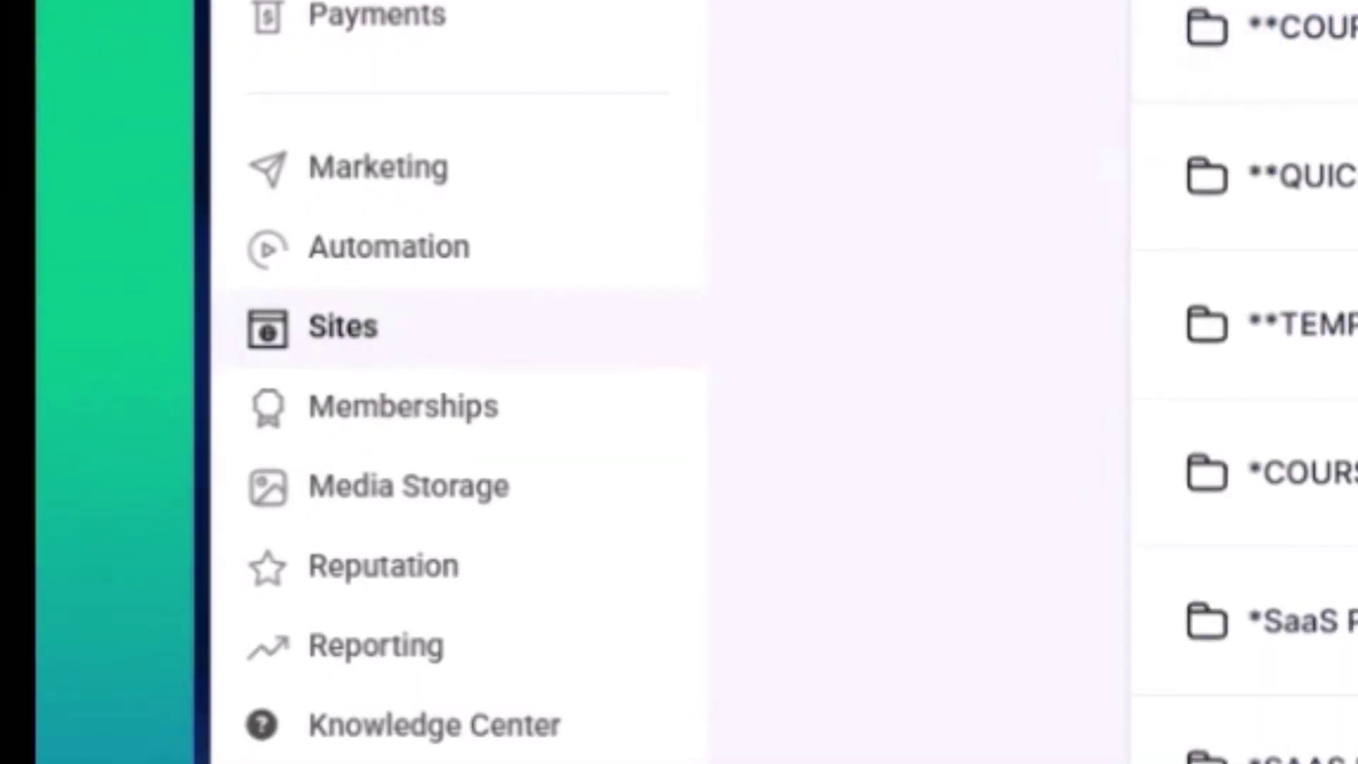
pyautogui.click(1076, 212)
pyautogui.write('demo')
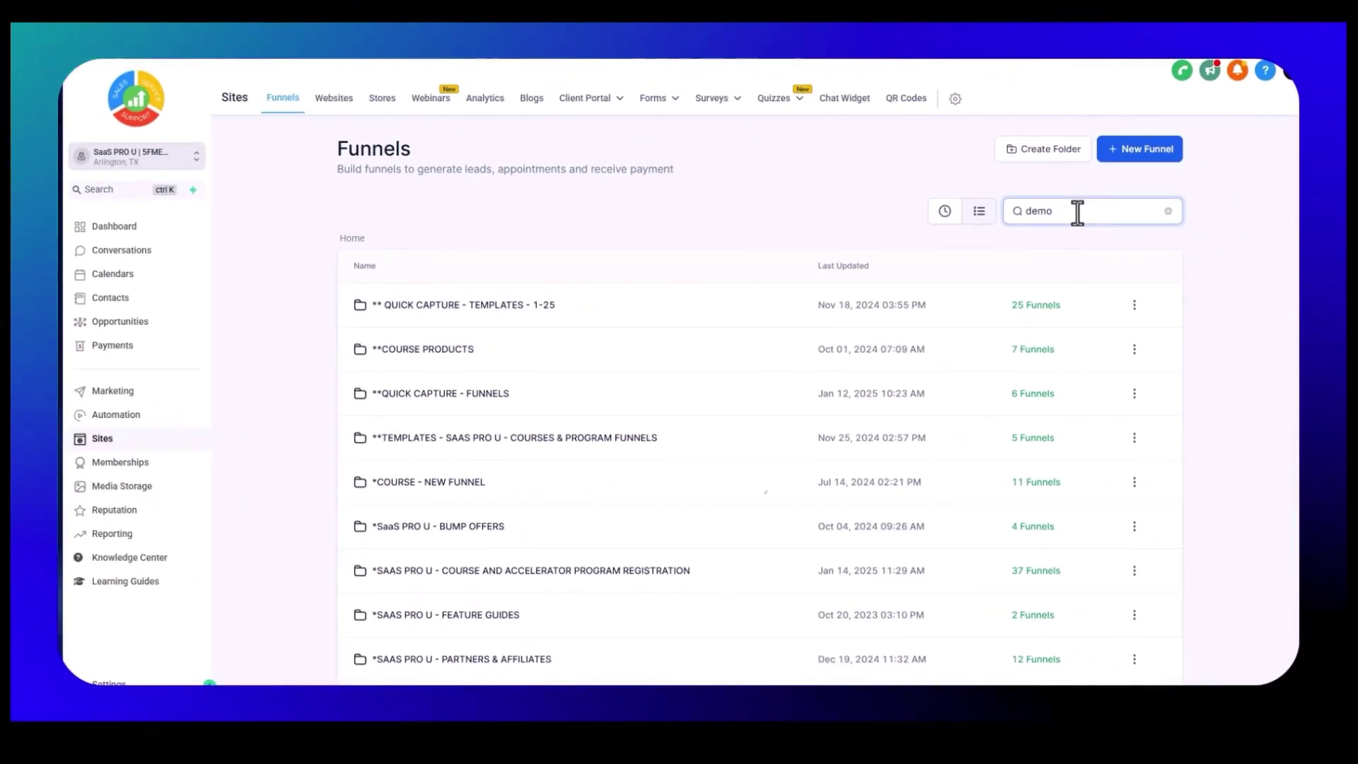
pyautogui.click(365, 305)
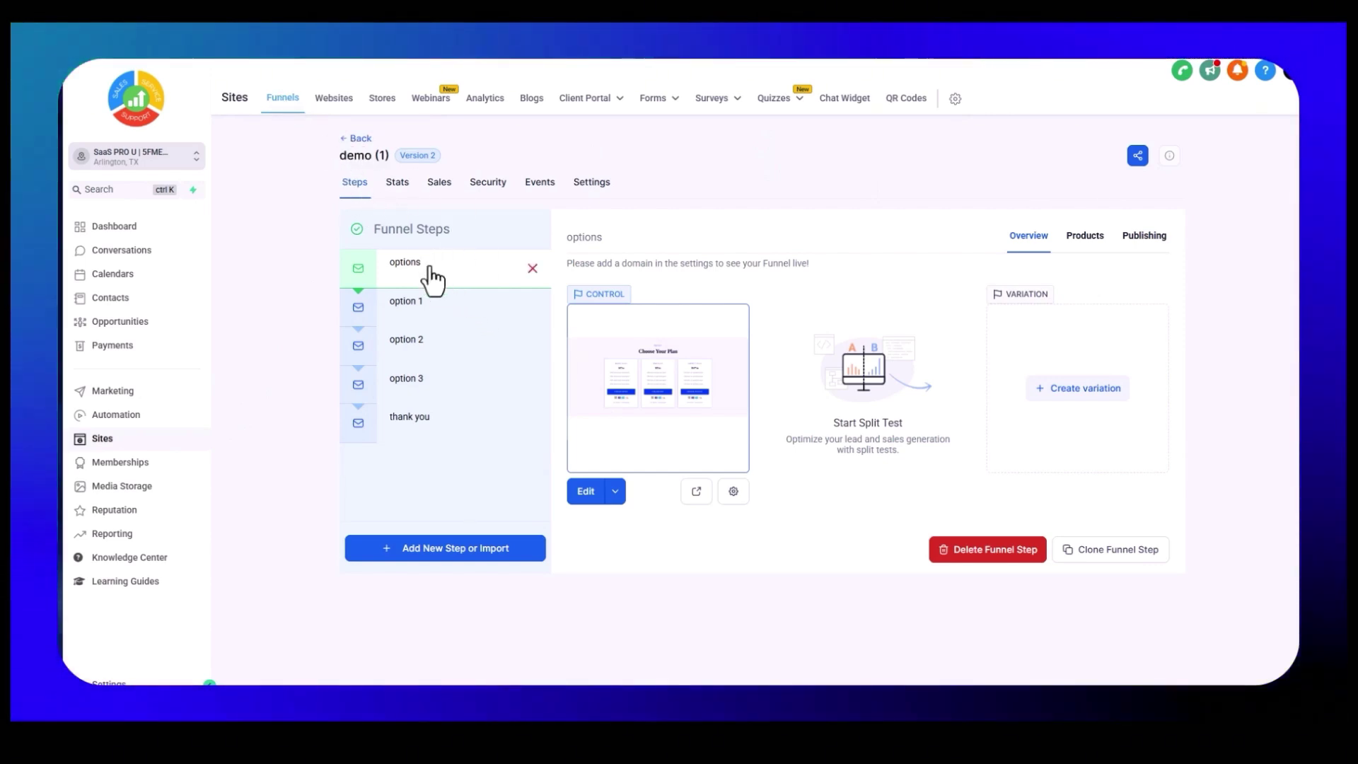
pyautogui.click(589, 492)
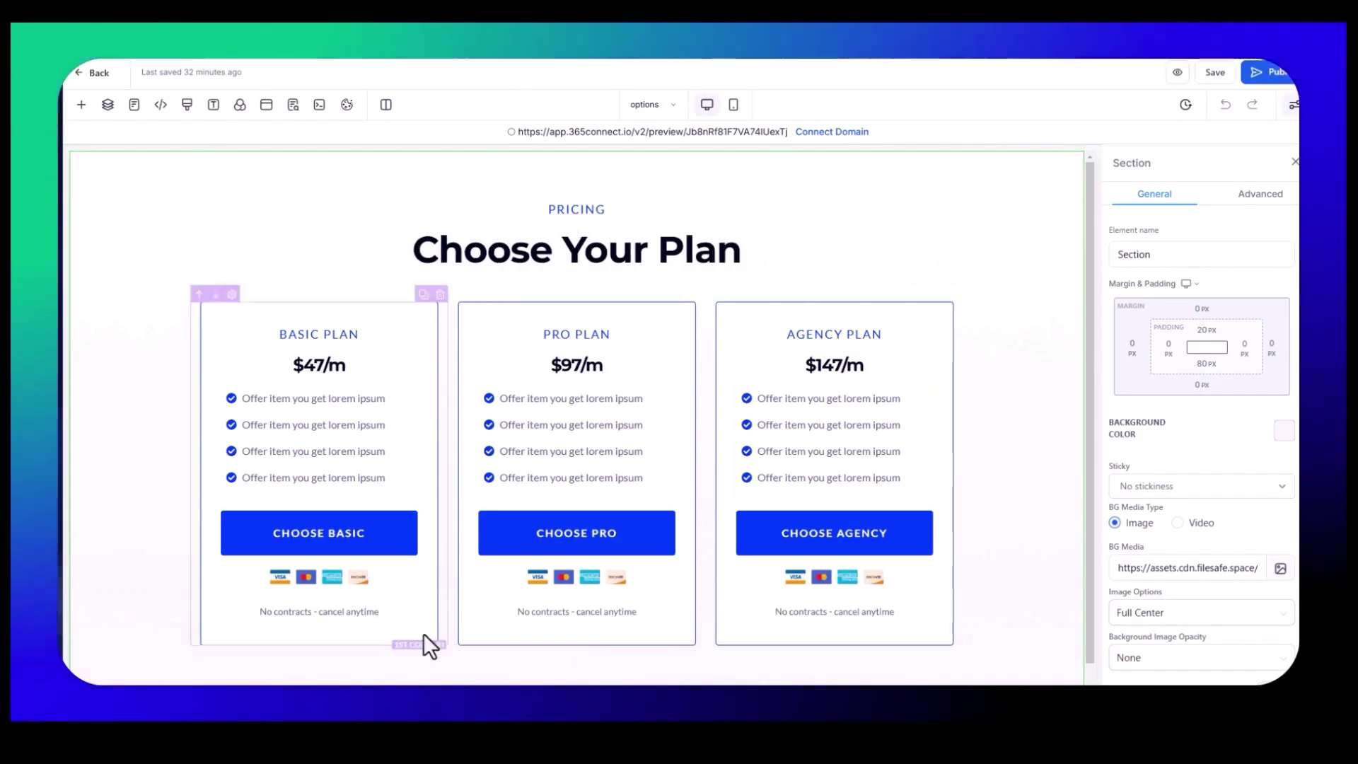
# Browse the prebuilt Plan Selection sections without adding one to the page.
pyautogui.click(82, 104)
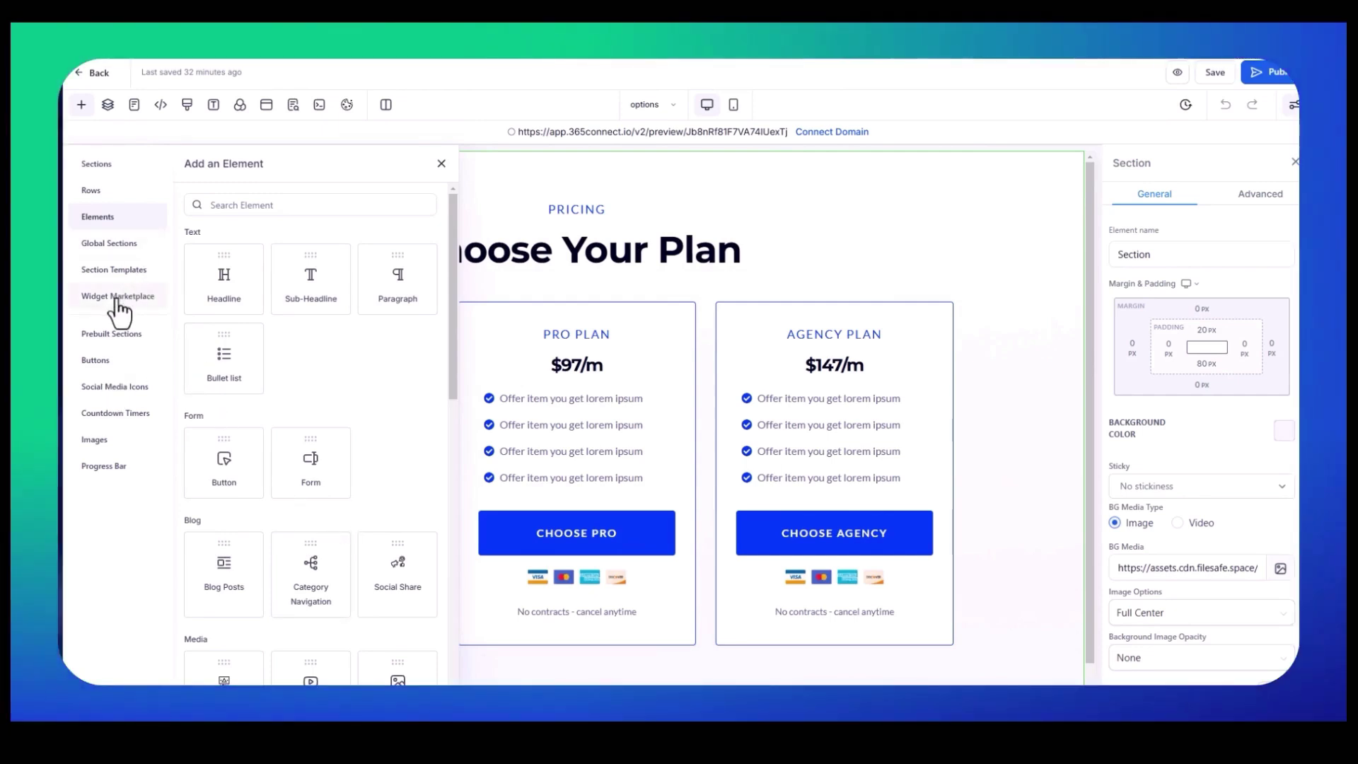
pyautogui.click(111, 338)
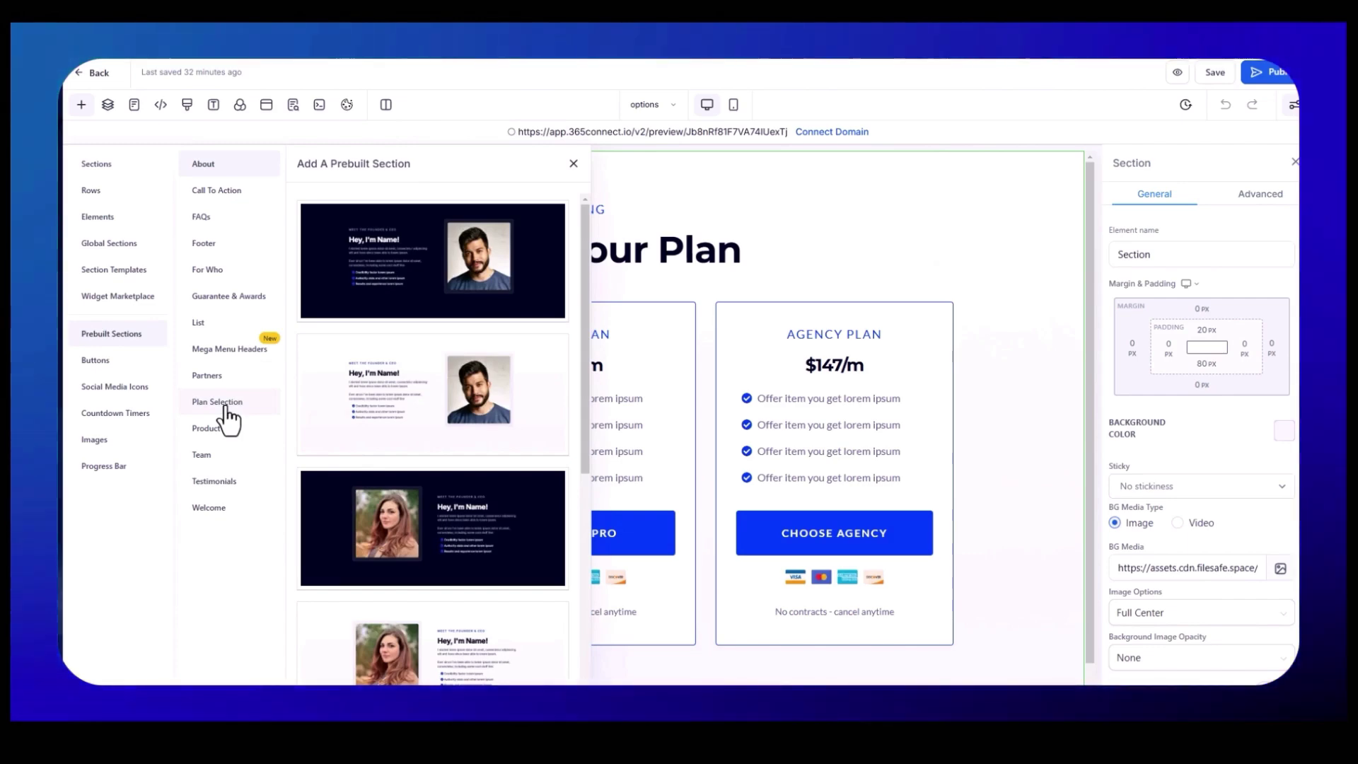
pyautogui.click(225, 407)
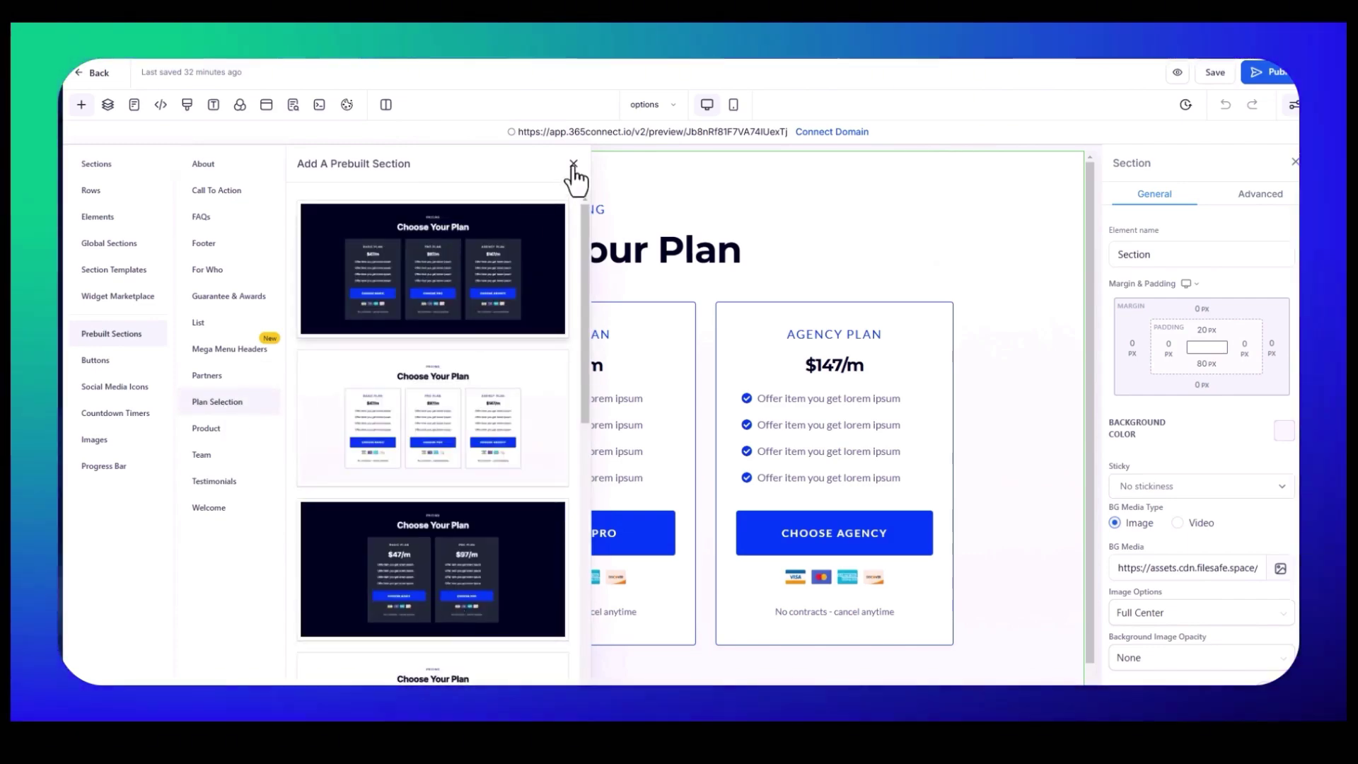
pyautogui.click(573, 163)
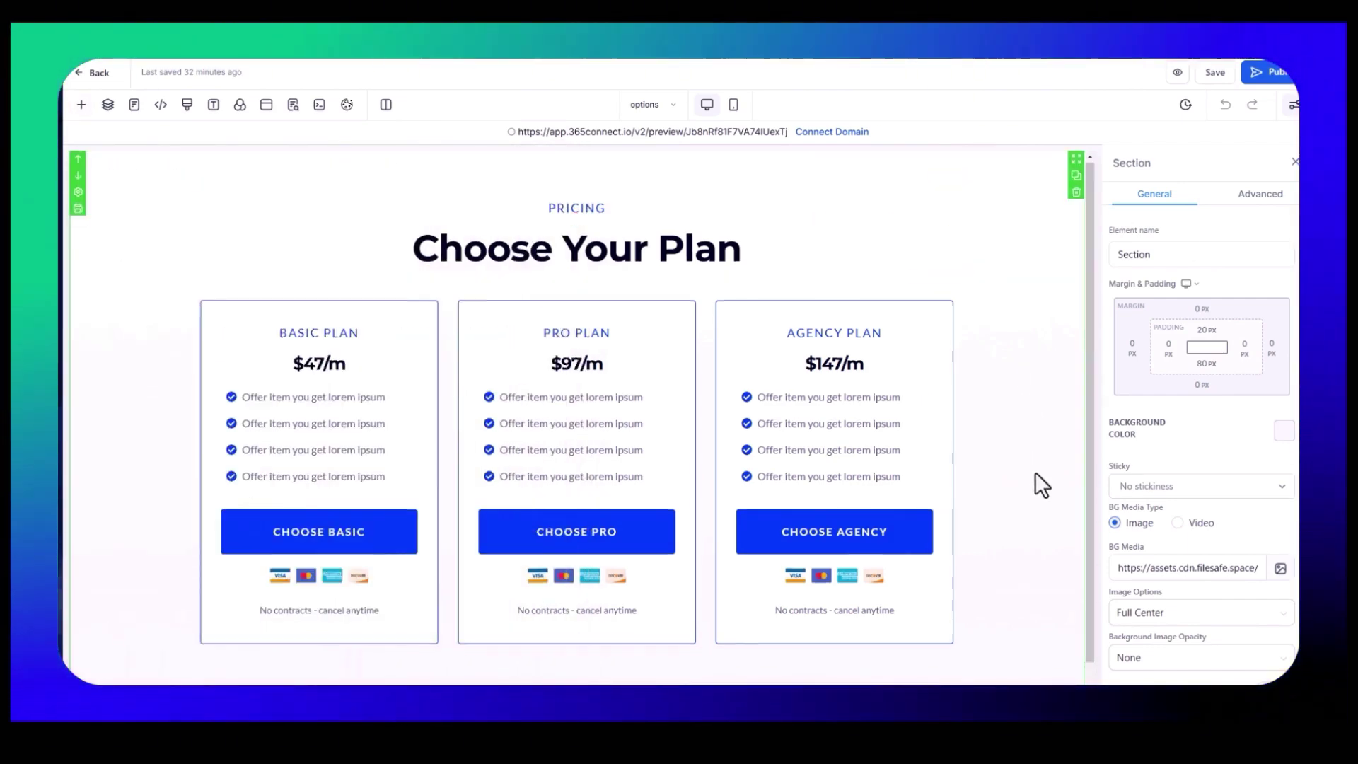
# Set the plan prices to $50/m for Basic, $299/m for Pro and $599/m for Agency.
pyautogui.scroll(-1, 883, 551)
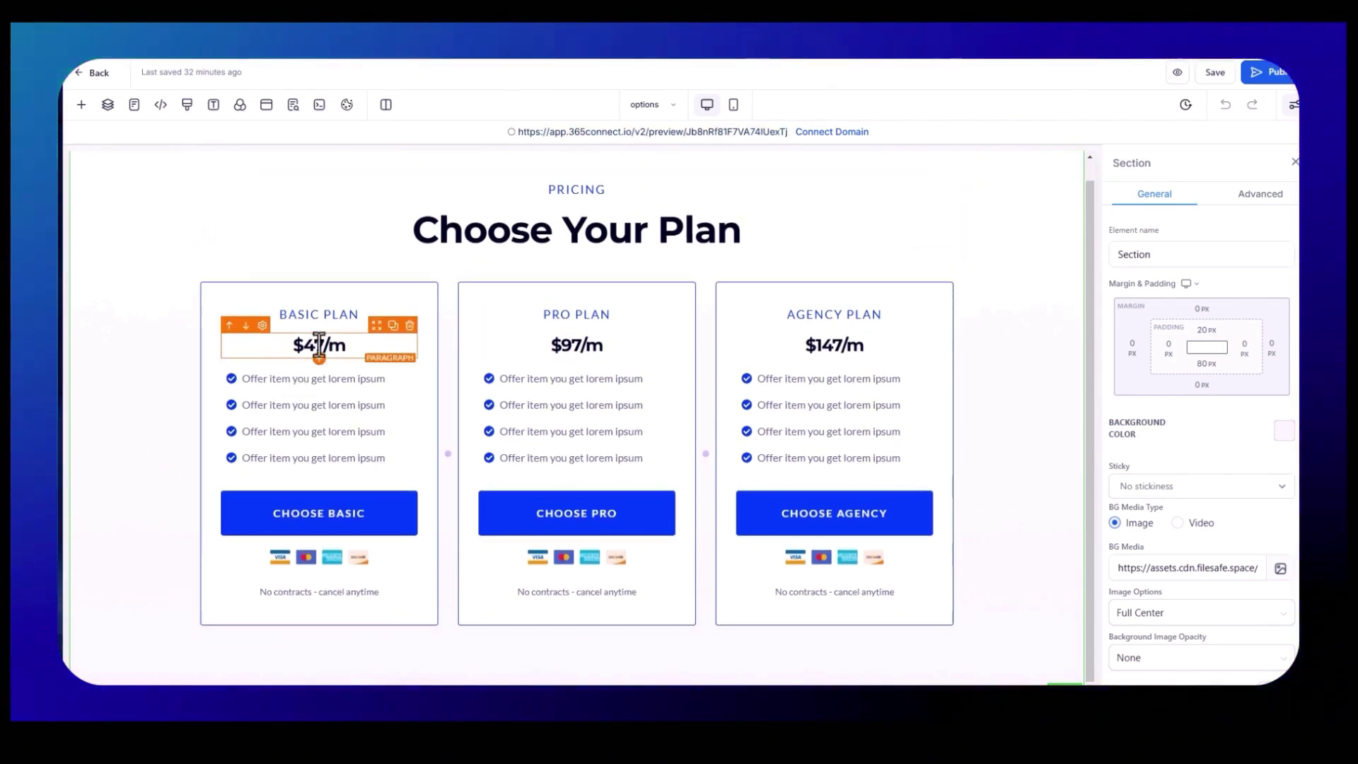
pyautogui.write('50')
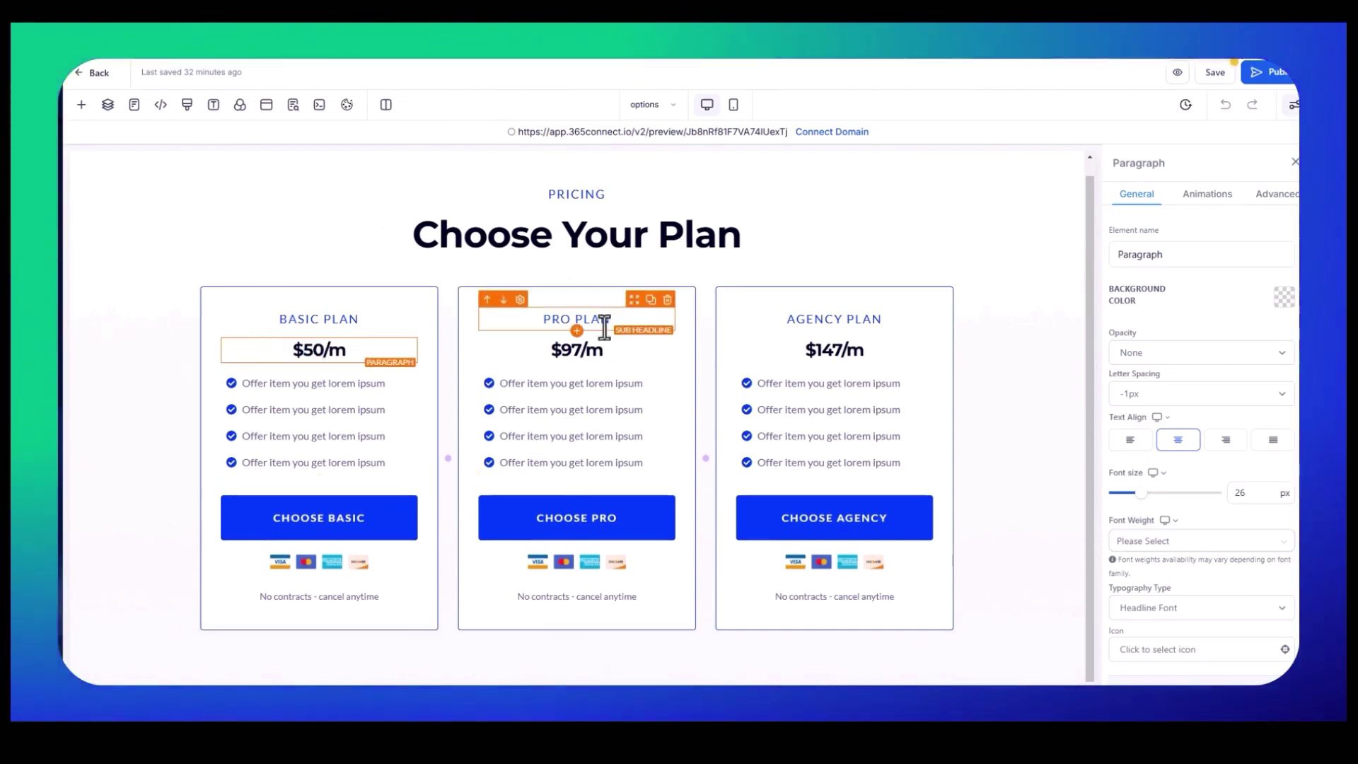
pyautogui.doubleClick(570, 350)
pyautogui.write('299')
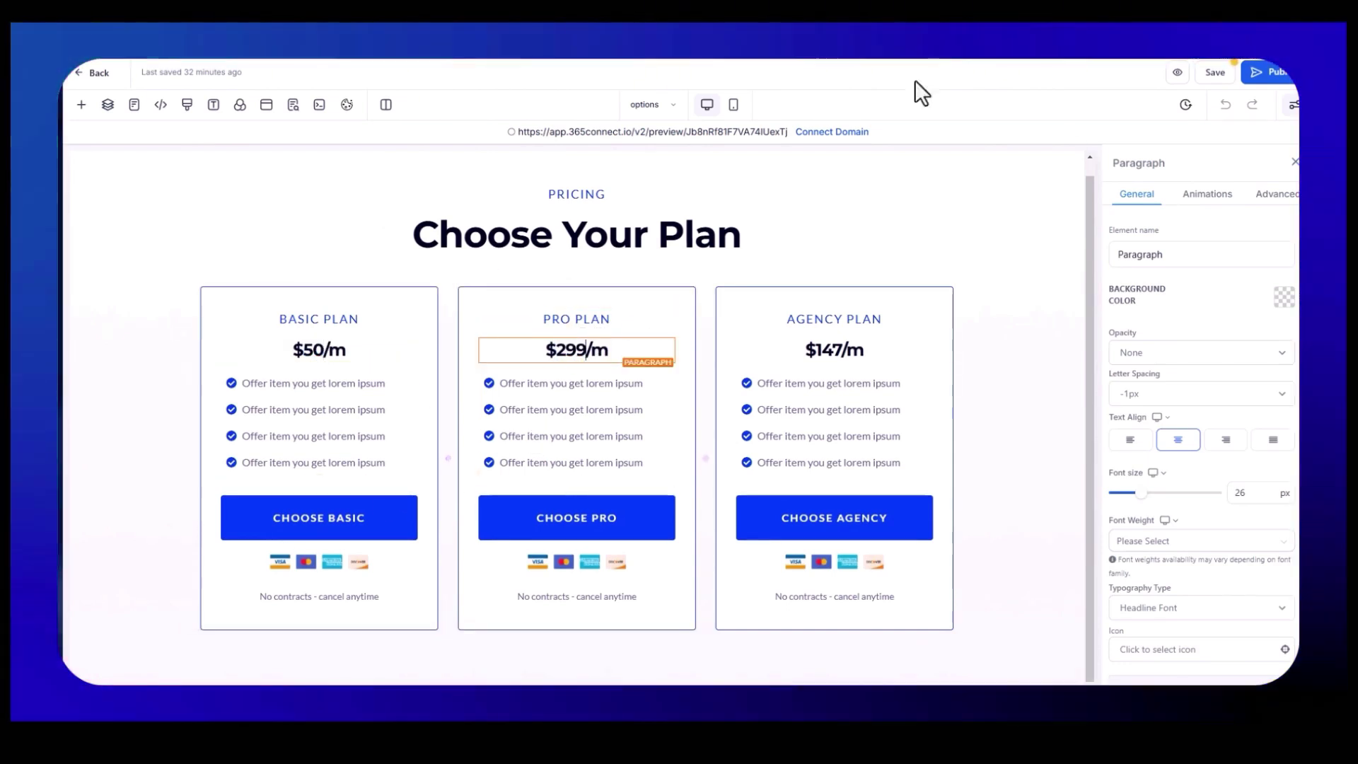
pyautogui.doubleClick(833, 349)
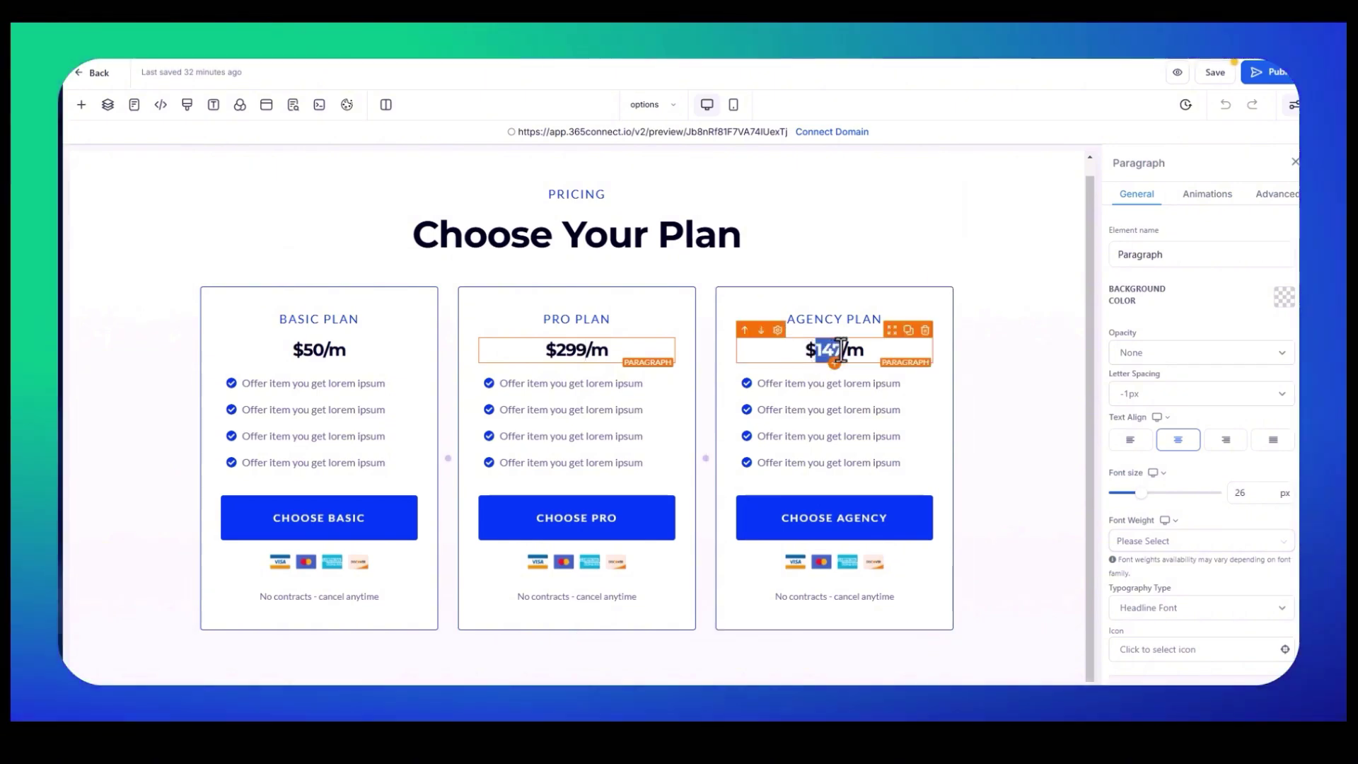
pyautogui.write('599')
# View the element library and the page's SEO metadata settings, and return to the demo (1) funnel's steps.
pyautogui.click(81, 105)
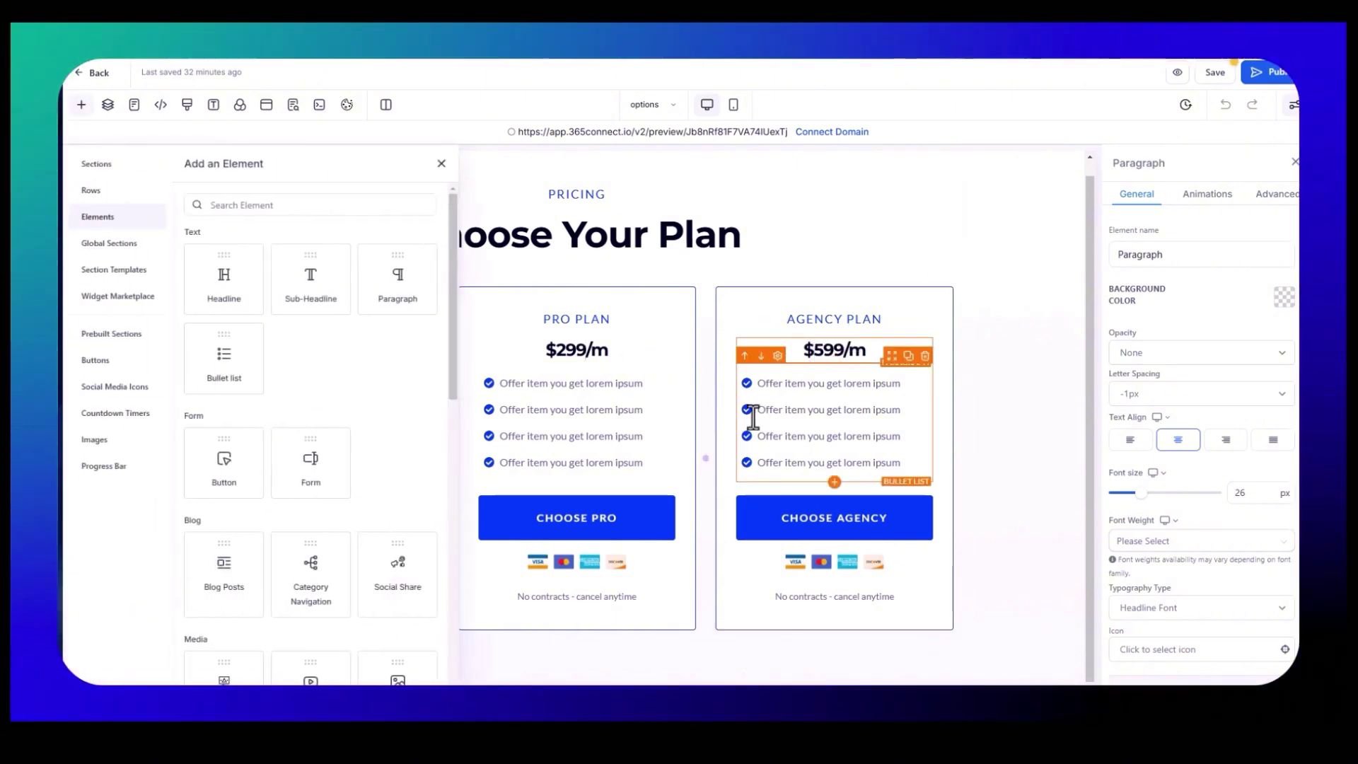
pyautogui.click(440, 165)
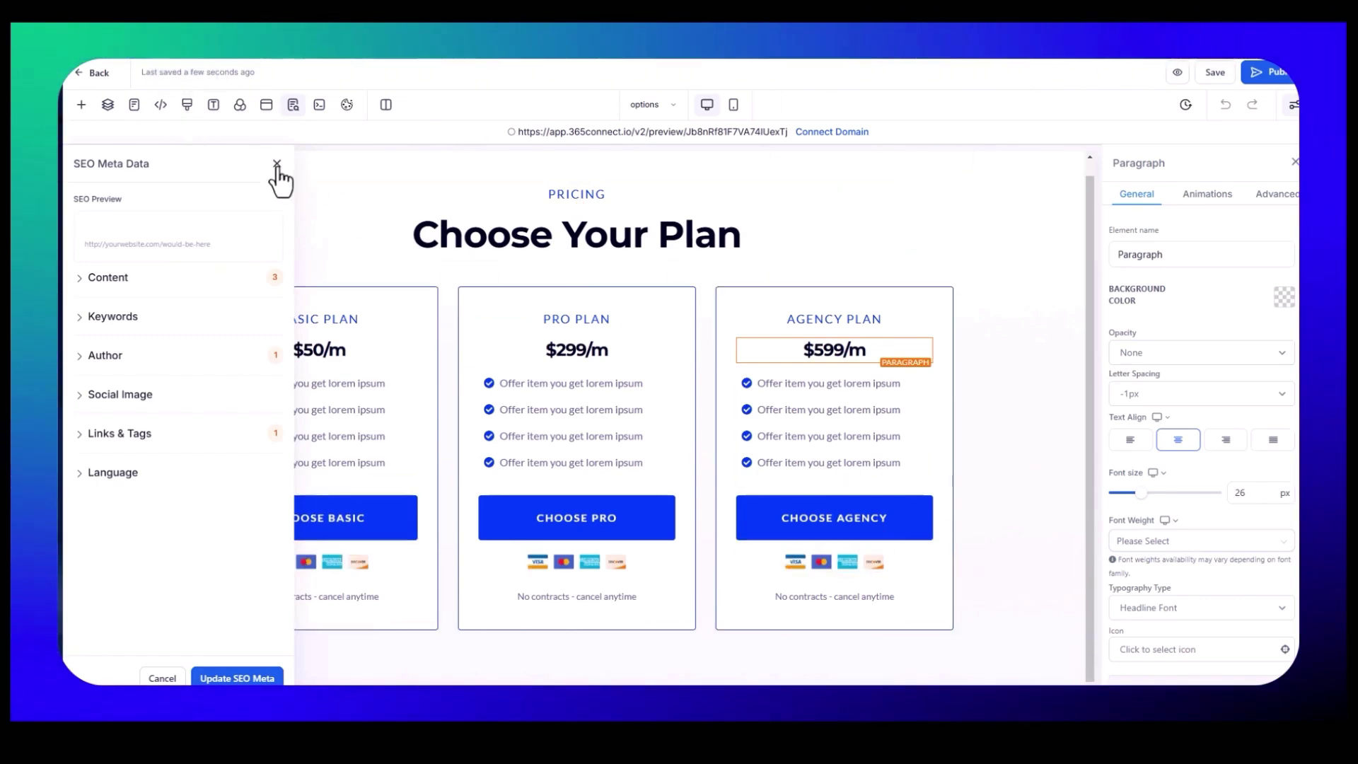
pyautogui.click(277, 165)
pyautogui.click(89, 74)
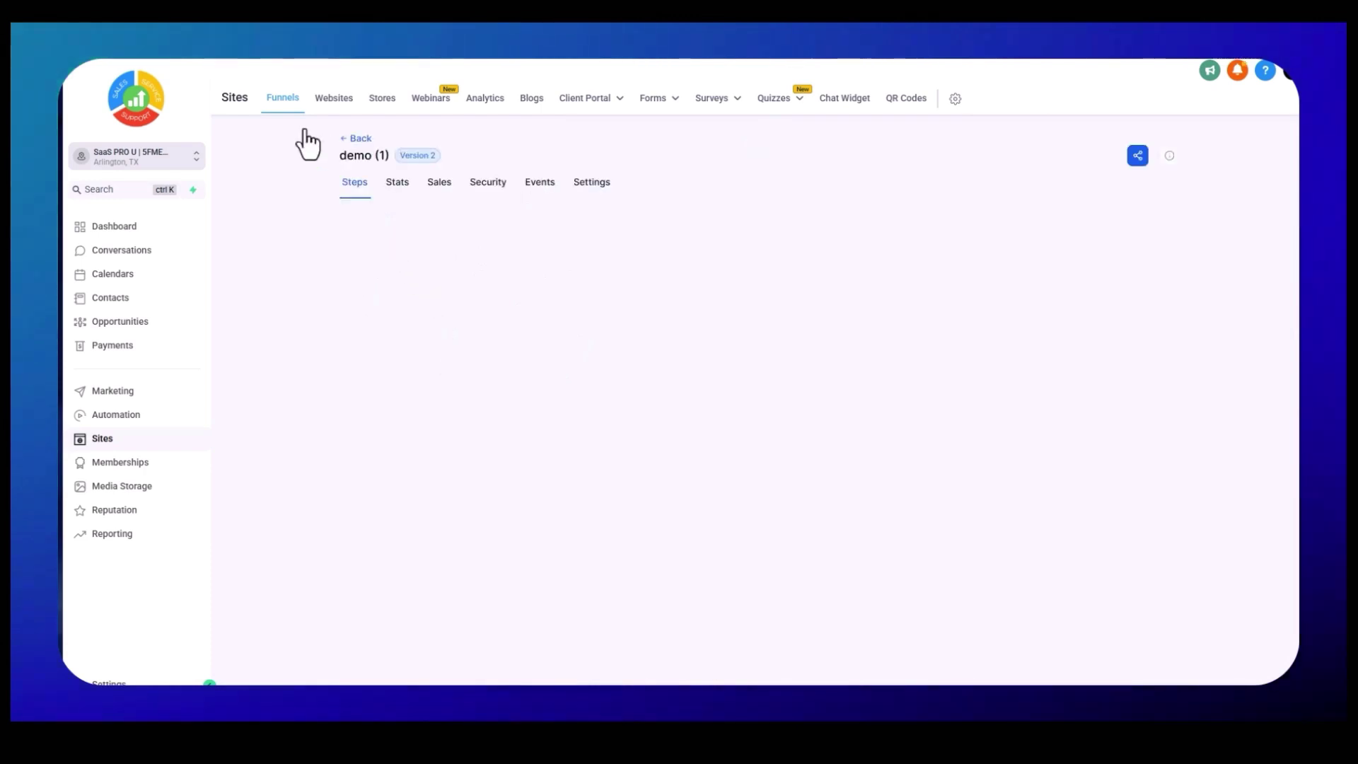
# Open the "option 1" step in the page editor, examine its product details, and select the one-step order form to view its settings.
pyautogui.click(456, 319)
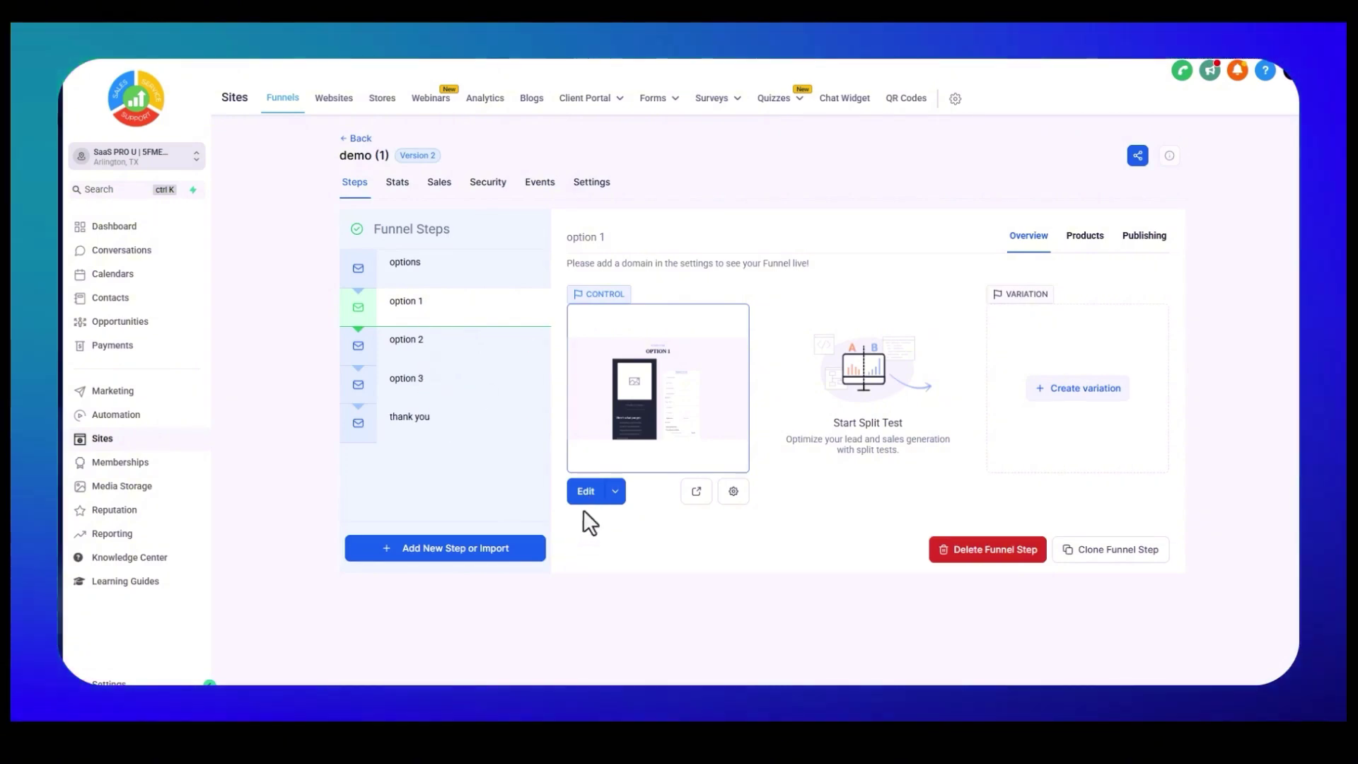
pyautogui.click(743, 367)
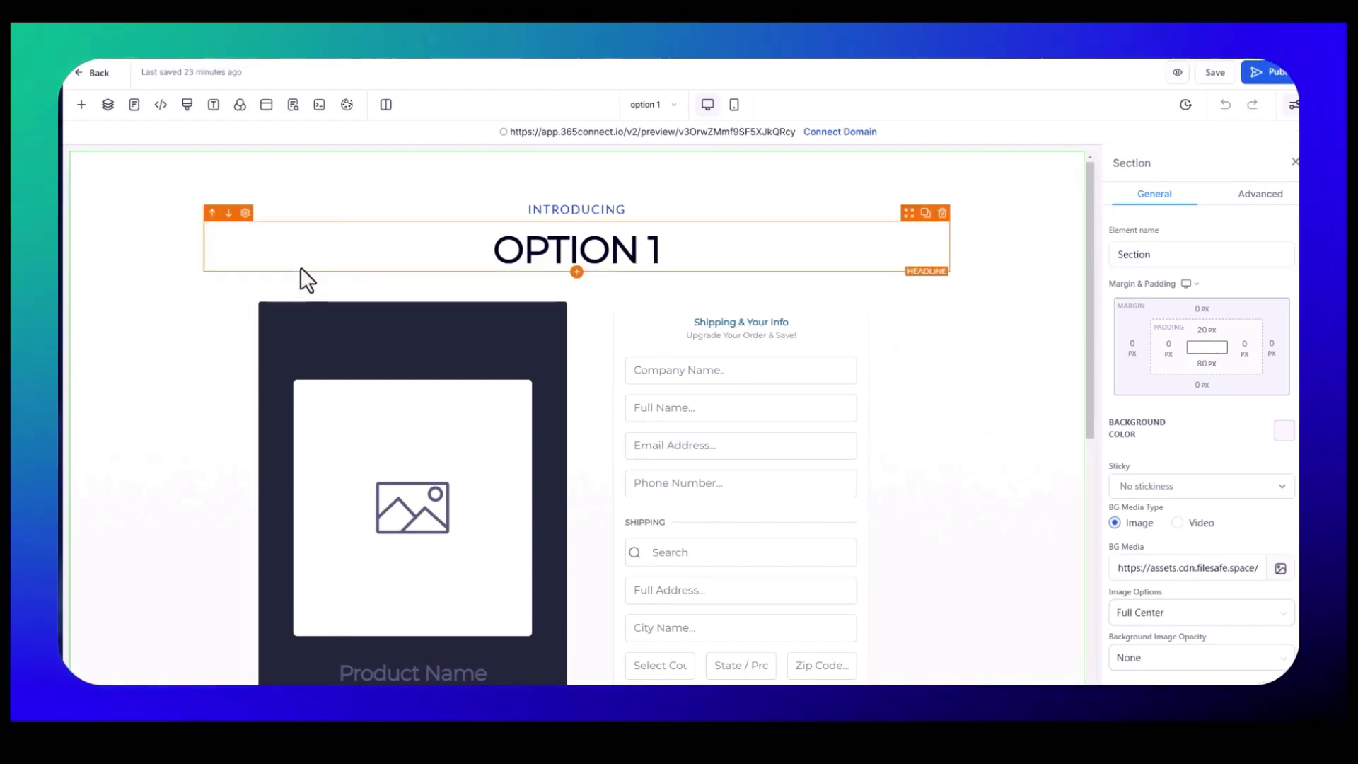
pyautogui.scroll(-3, 306, 297)
pyautogui.scroll(-5, 370, 573)
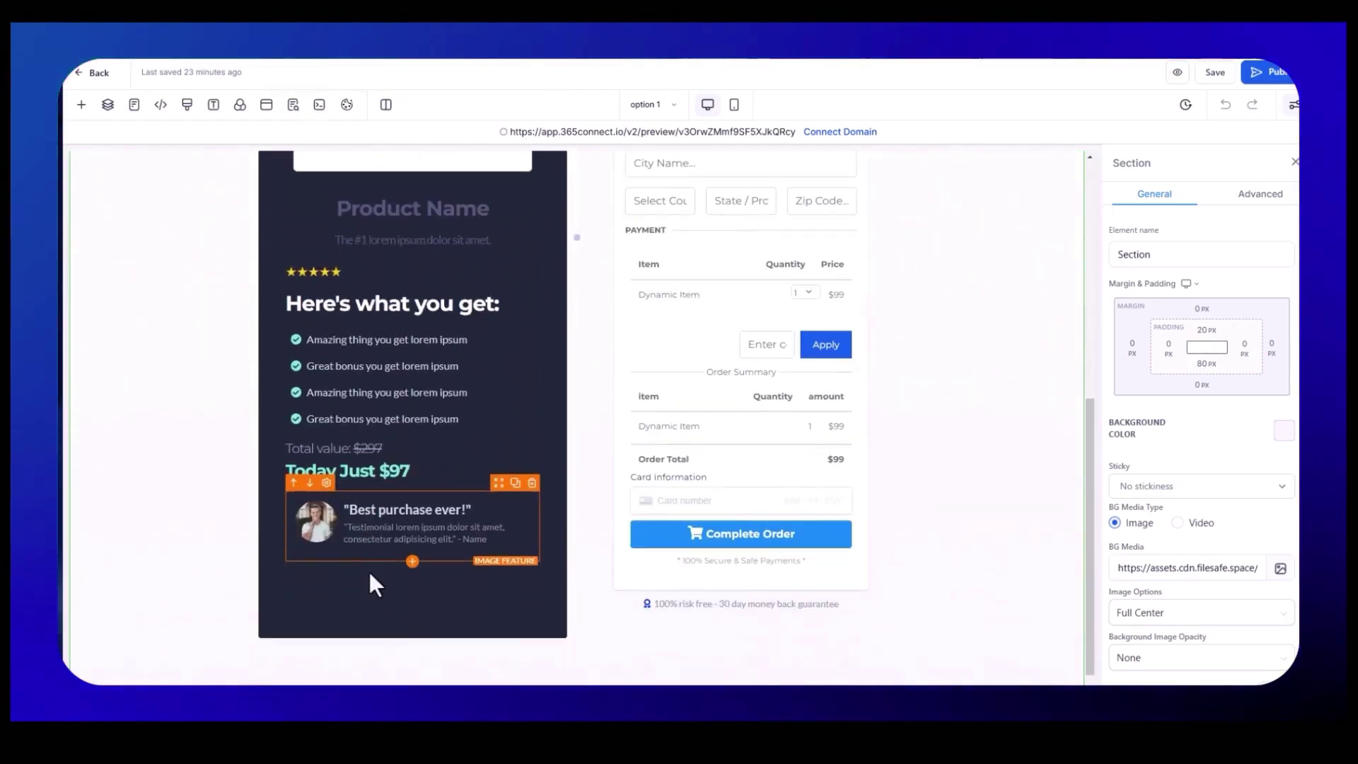
pyautogui.scroll(6, 368, 573)
pyautogui.scroll(-3, 779, 426)
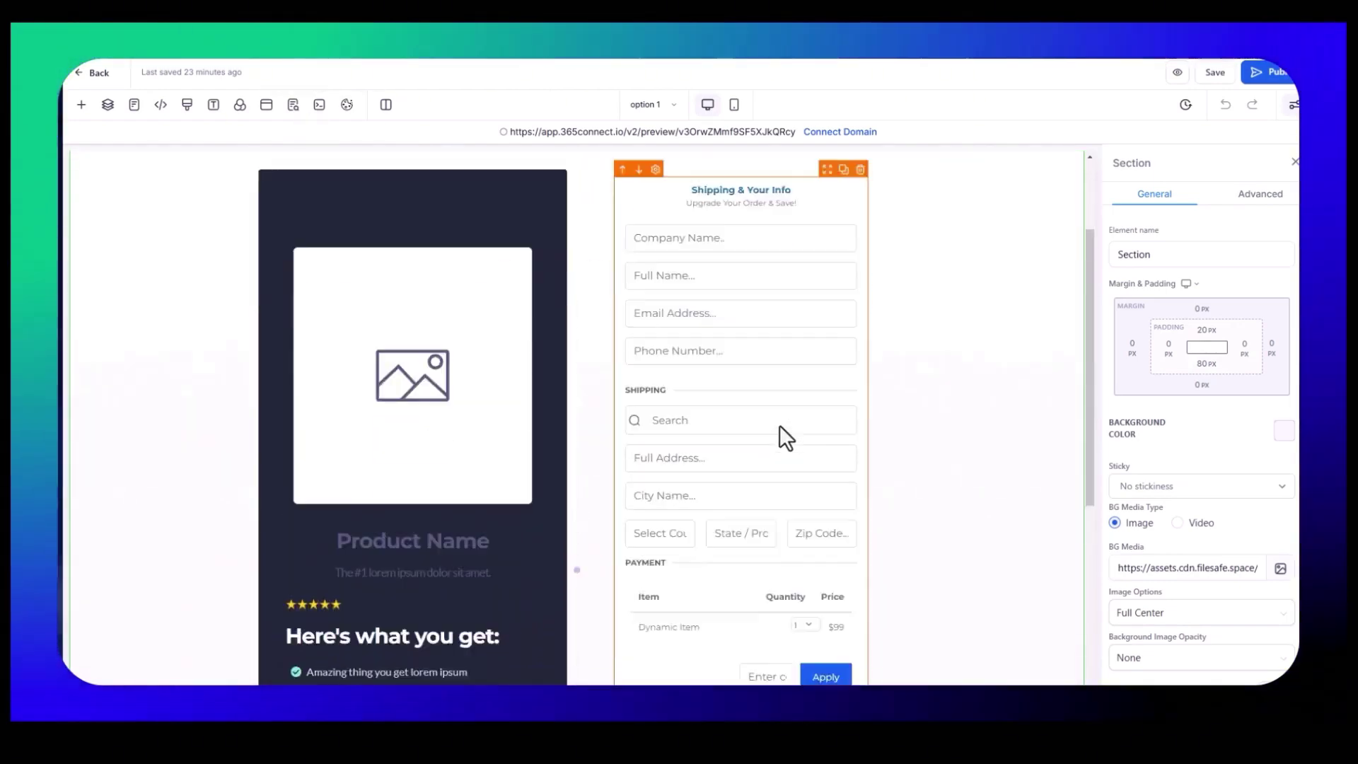
pyautogui.click(733, 270)
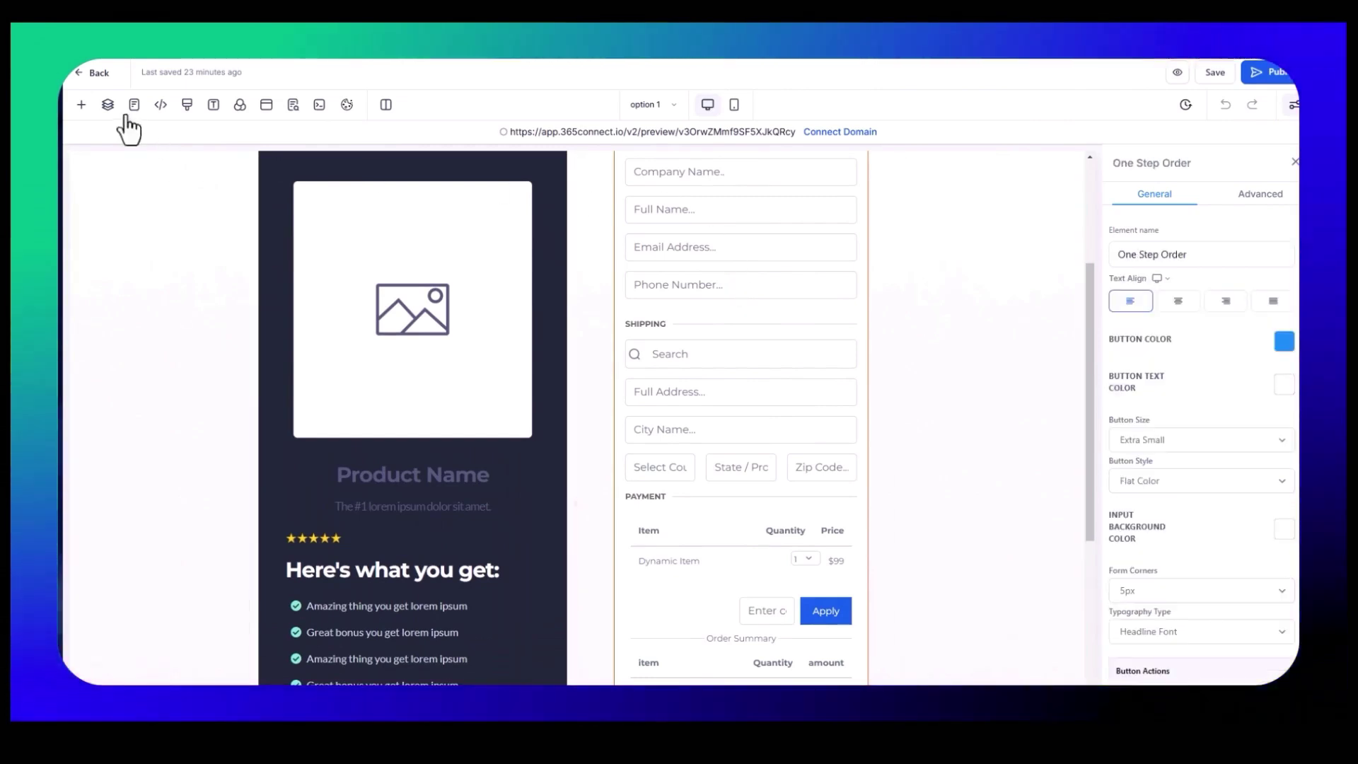
# View the order elements in the element library, including the 2 Step Order and 1 Step Order forms, without adding one.
pyautogui.click(82, 106)
pyautogui.scroll(-10, 340, 597)
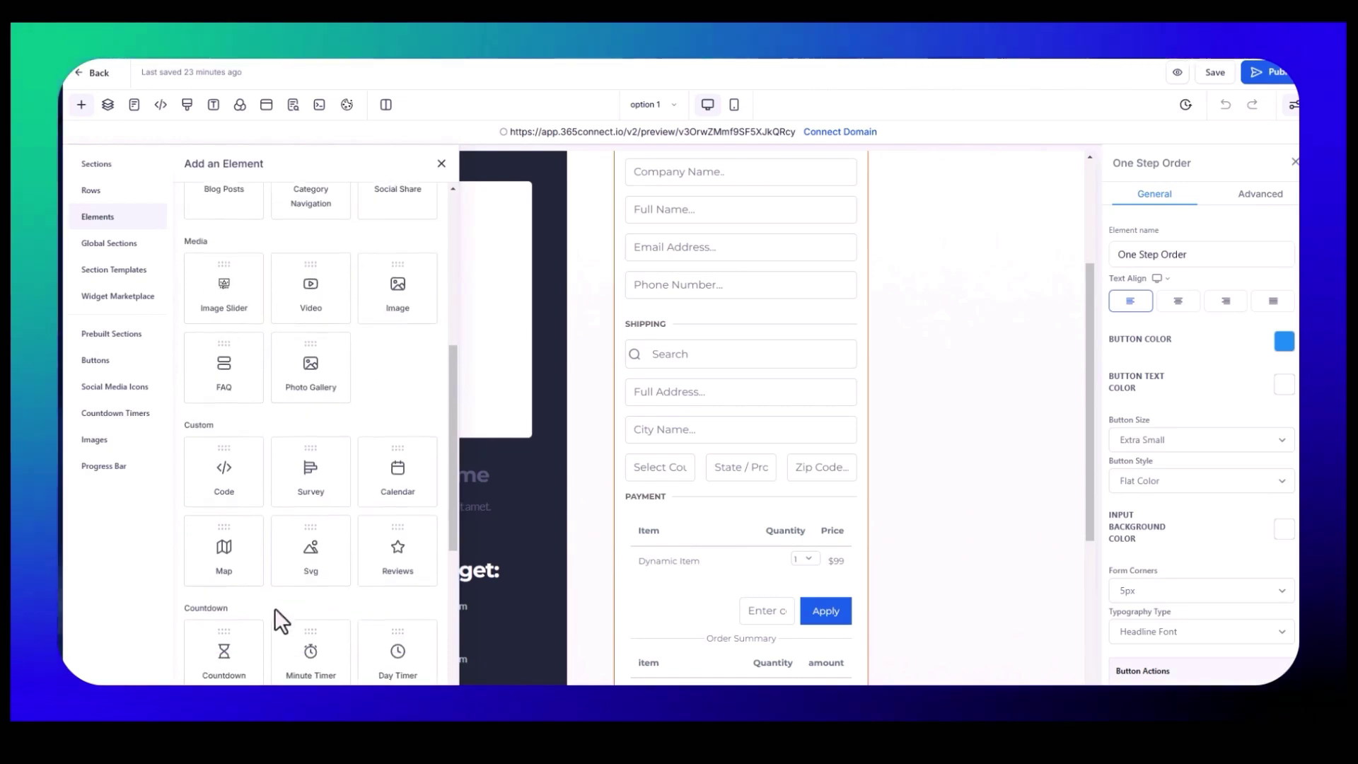
pyautogui.scroll(-1, 273, 619)
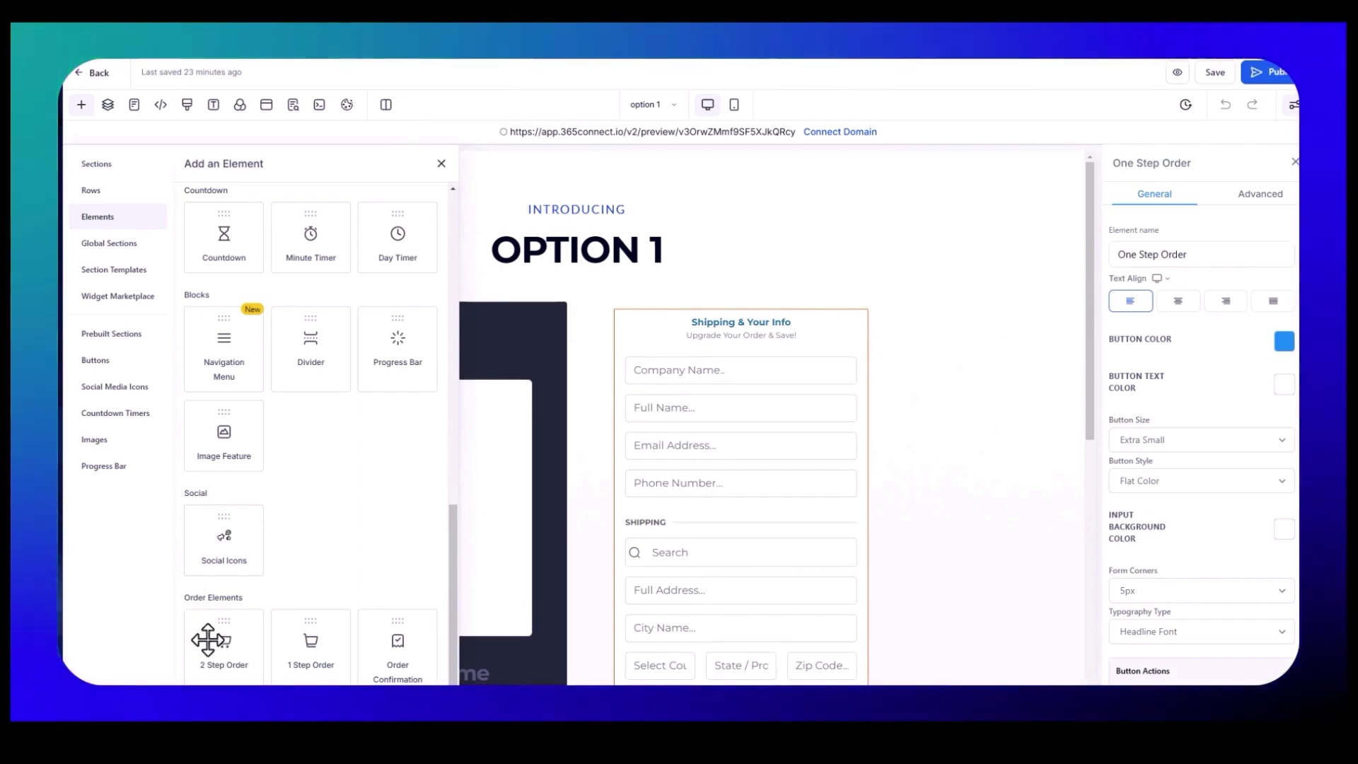
pyautogui.click(441, 169)
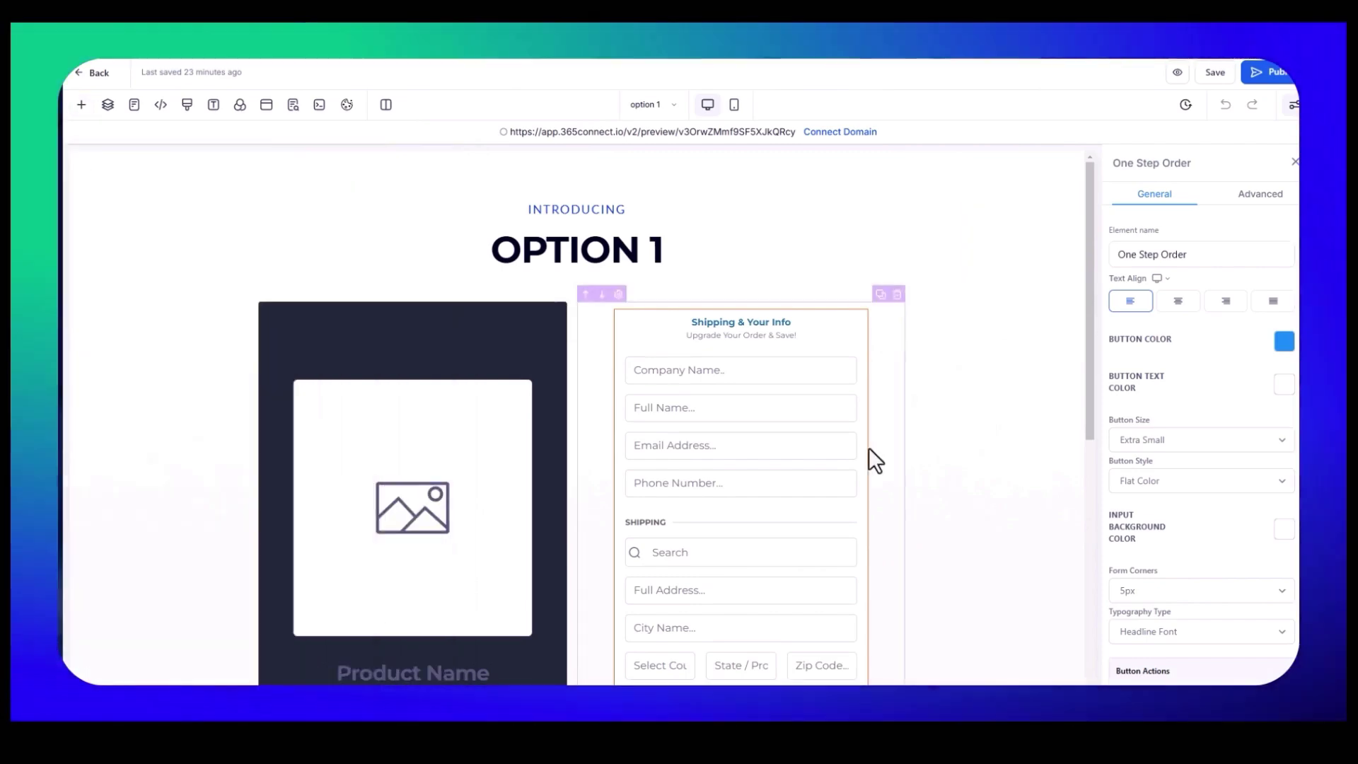
# Examine the one-step order form's advanced options, such as its headline and shipping fields, and return to the funnel's steps.
pyautogui.scroll(-5, 855, 465)
pyautogui.scroll(5, 851, 469)
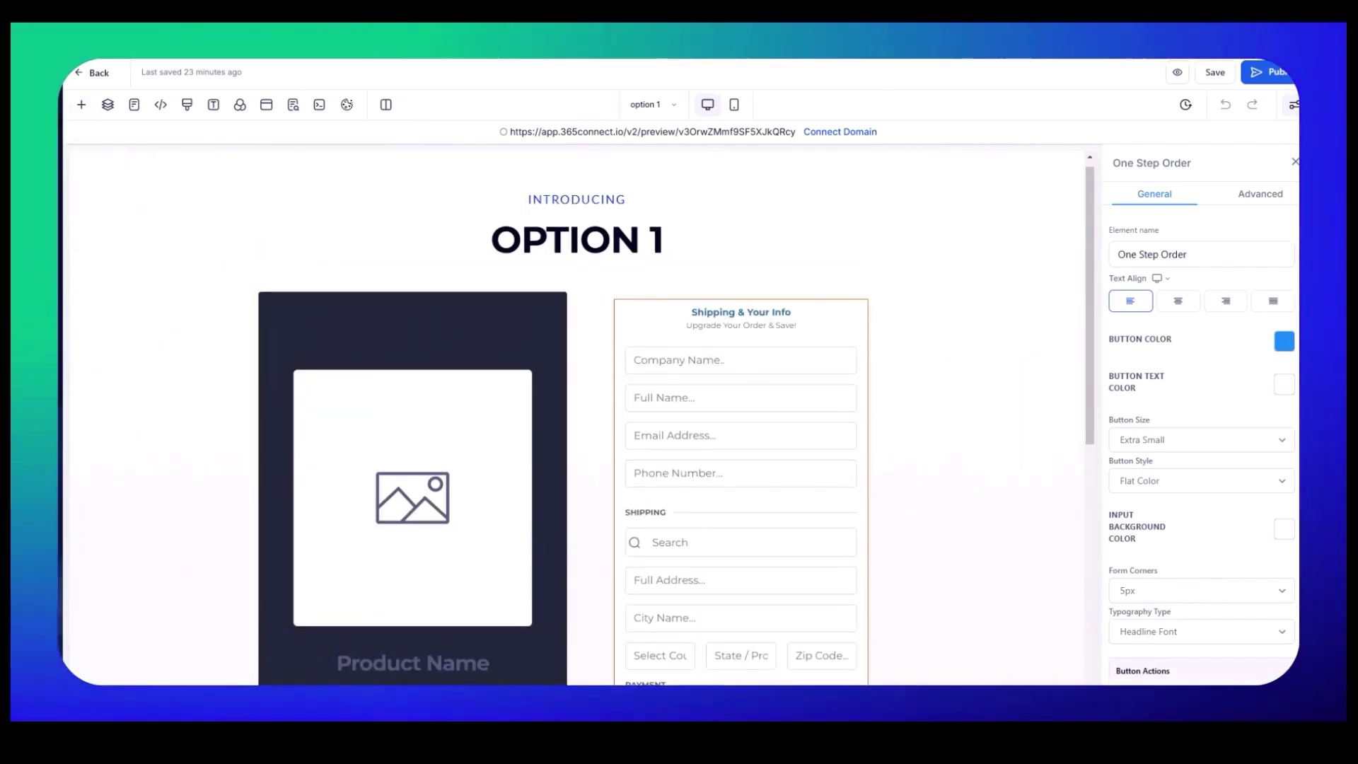
pyautogui.click(1258, 194)
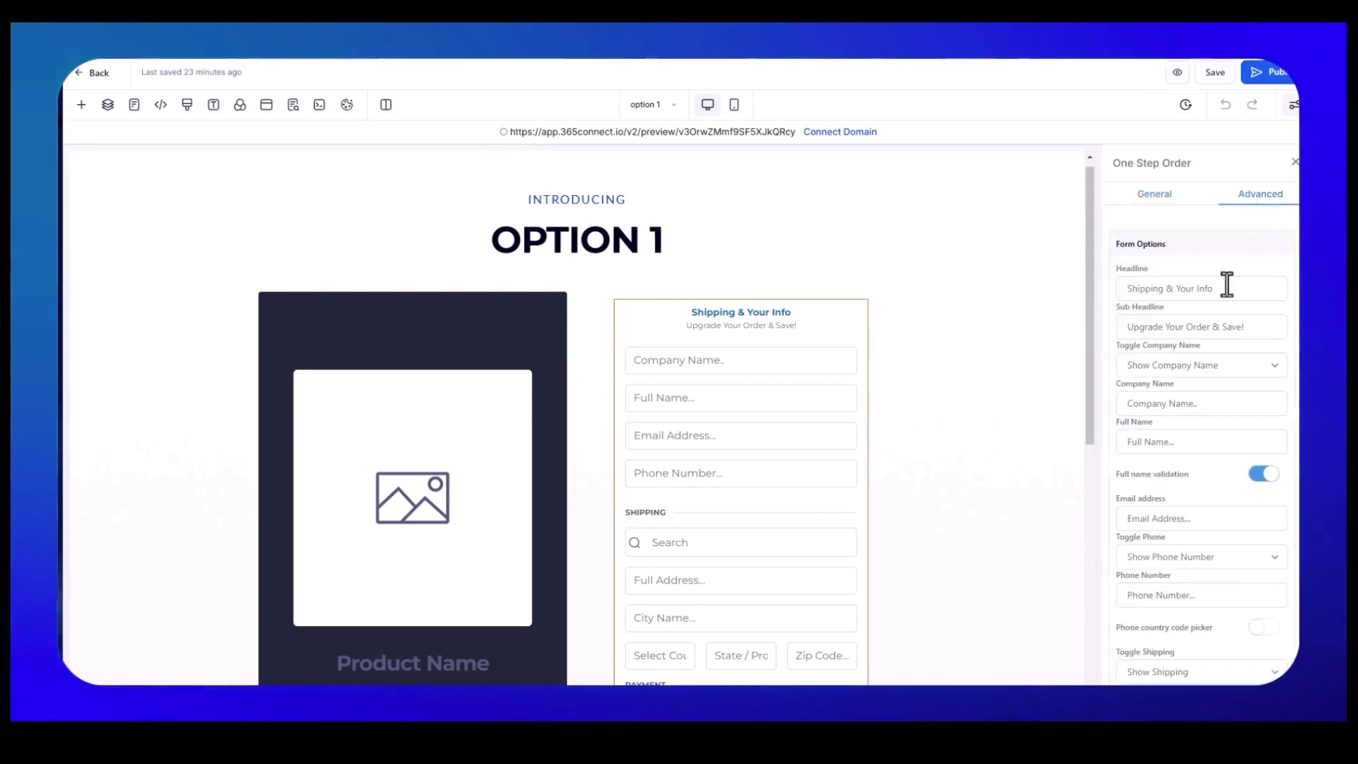
pyautogui.moveTo(1224, 282); pyautogui.dragTo(1075, 291)
pyautogui.scroll(-2, 1178, 449)
pyautogui.scroll(-2, 1179, 449)
pyautogui.scroll(-5, 1057, 524)
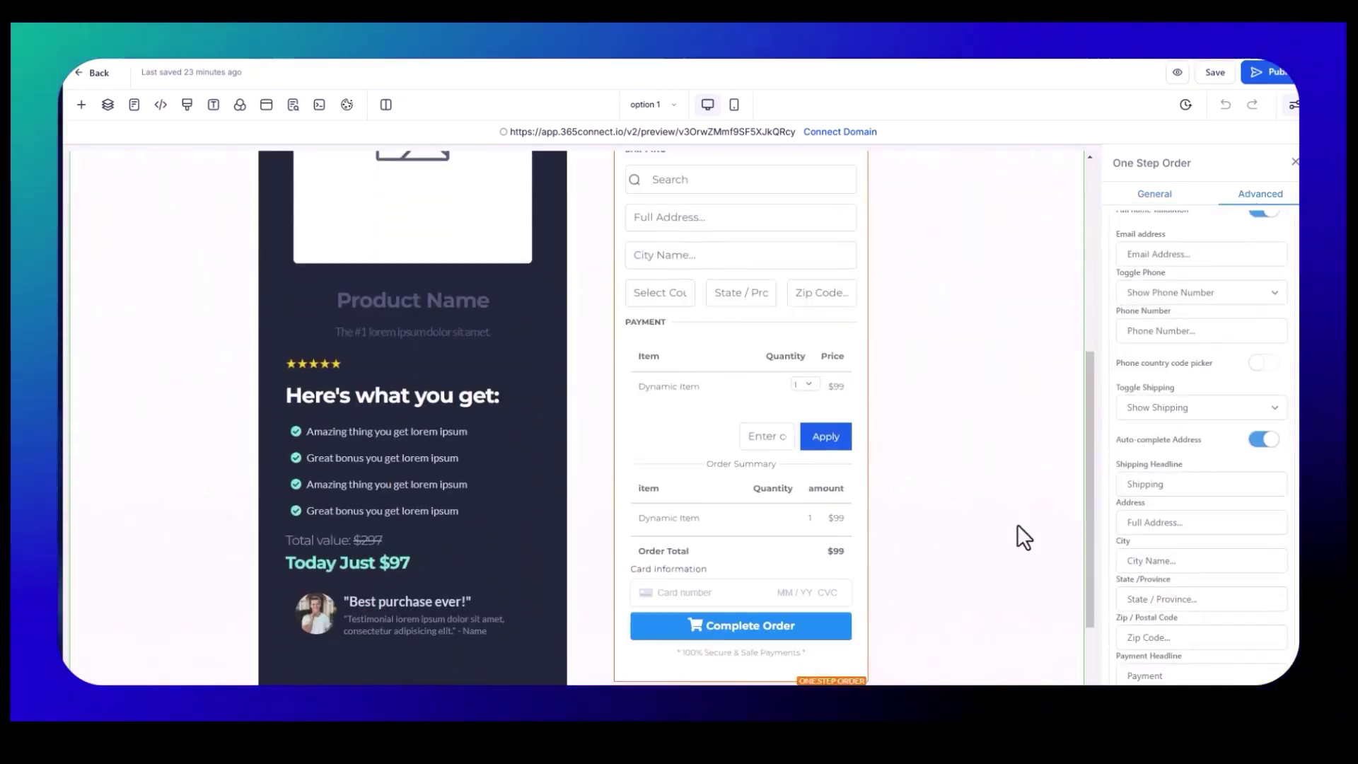
pyautogui.moveTo(1205, 485); pyautogui.dragTo(1096, 484)
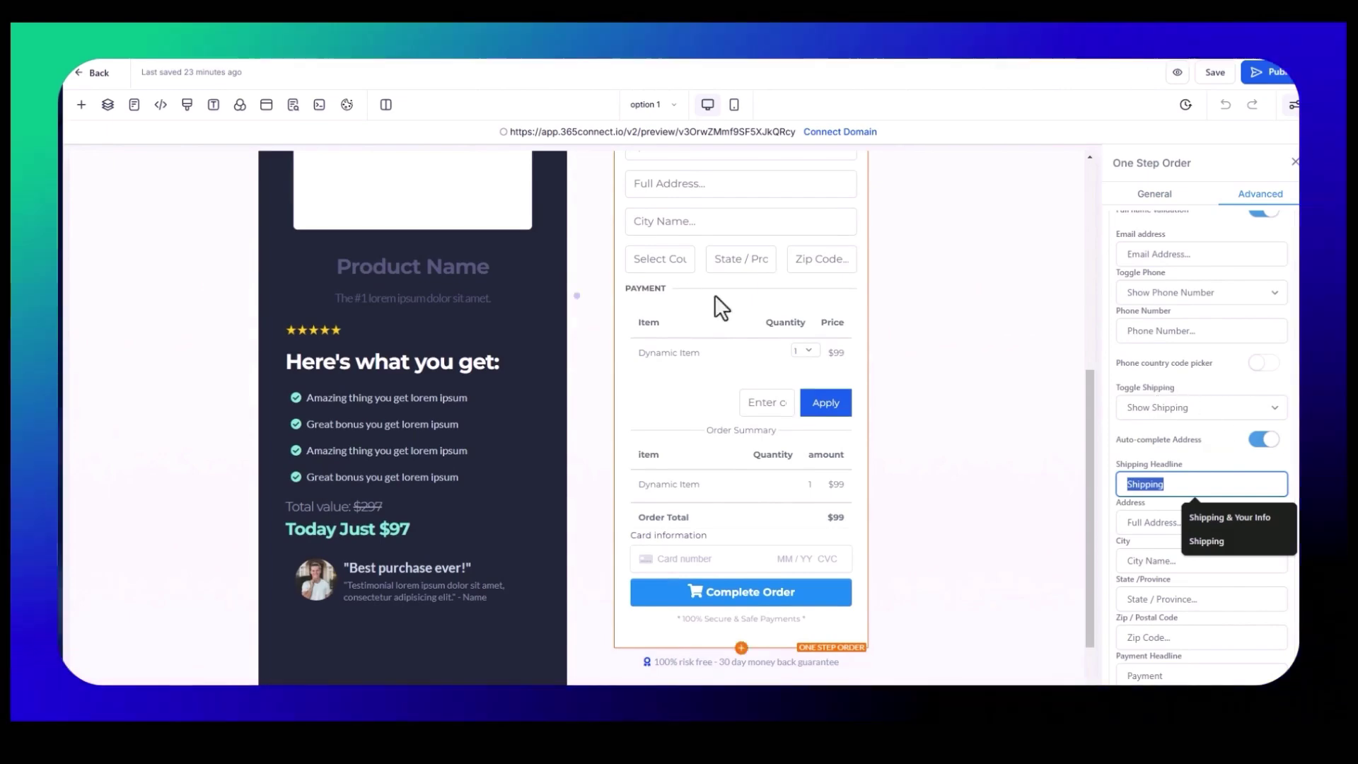
pyautogui.scroll(-1, 778, 424)
pyautogui.scroll(6, 794, 451)
pyautogui.scroll(1, 796, 451)
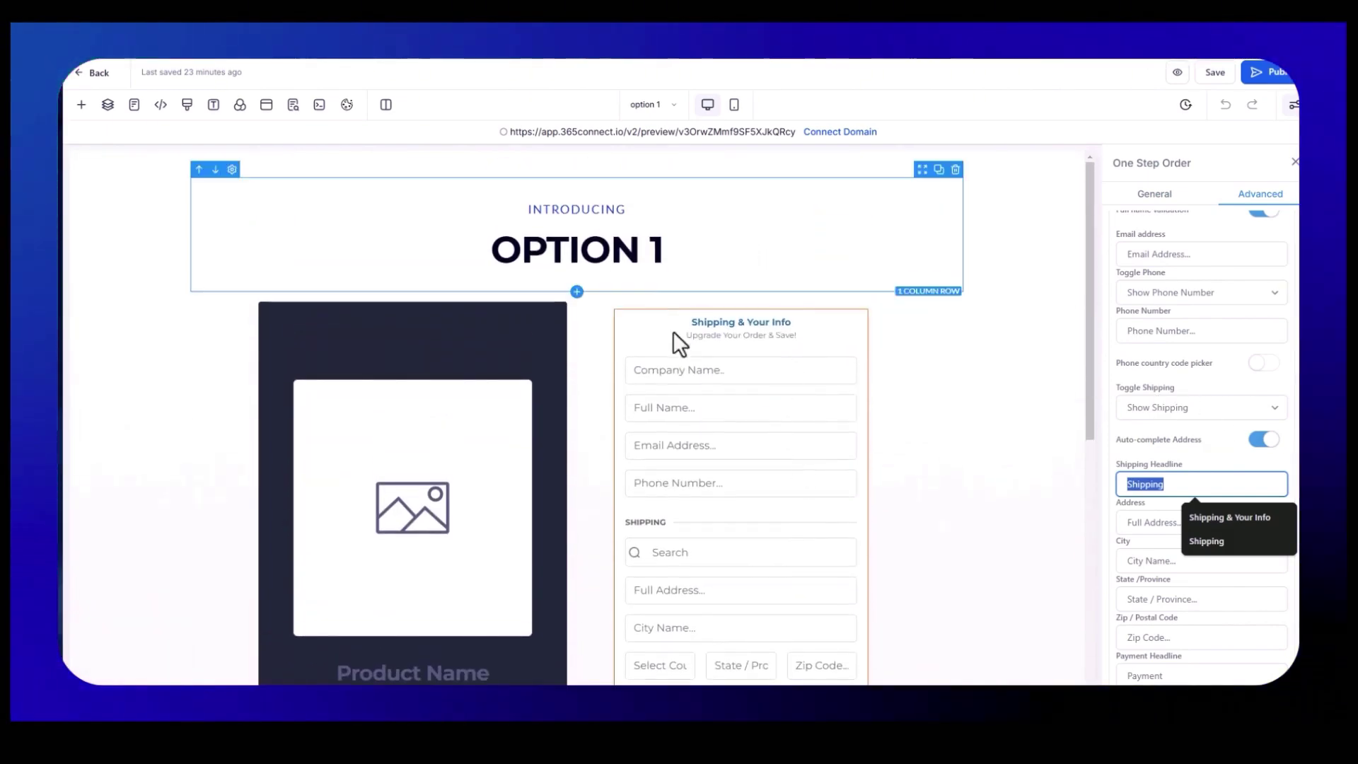
pyautogui.click(1295, 163)
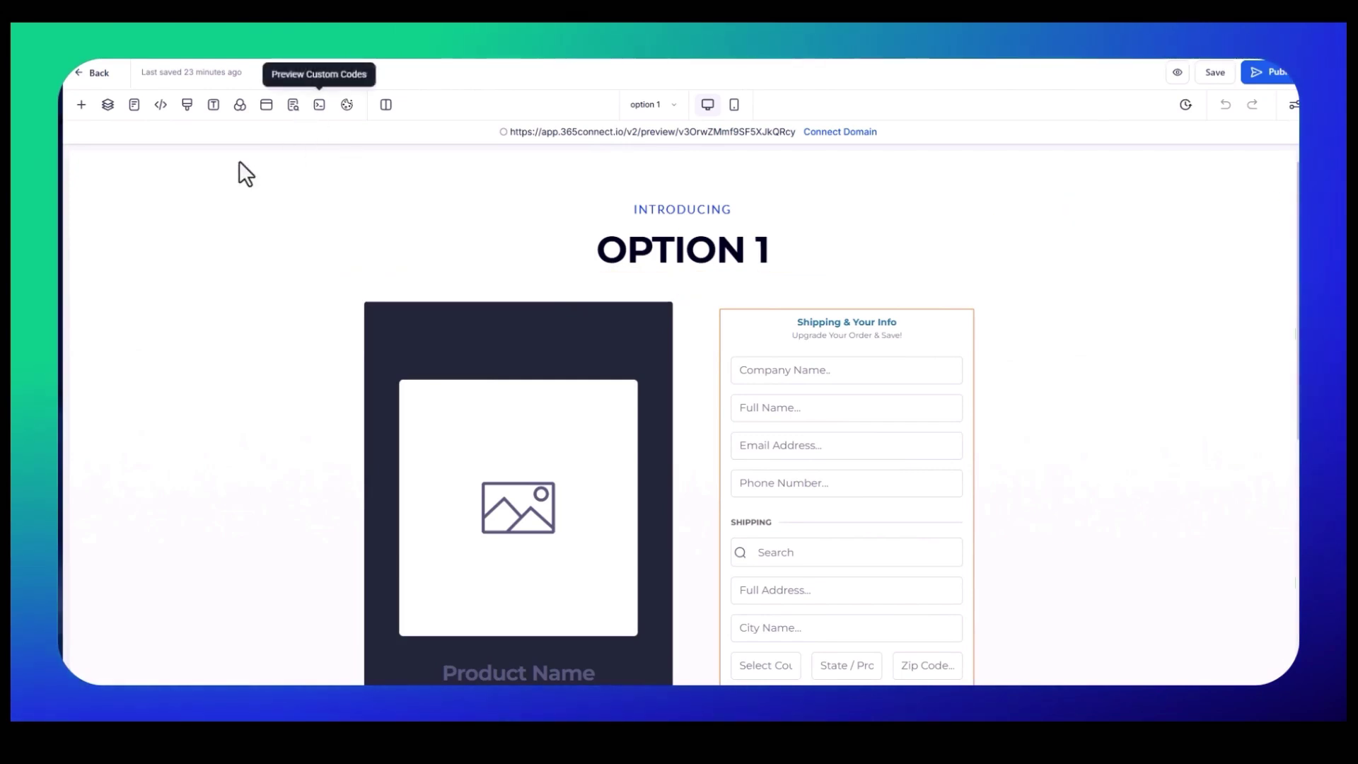
pyautogui.click(97, 74)
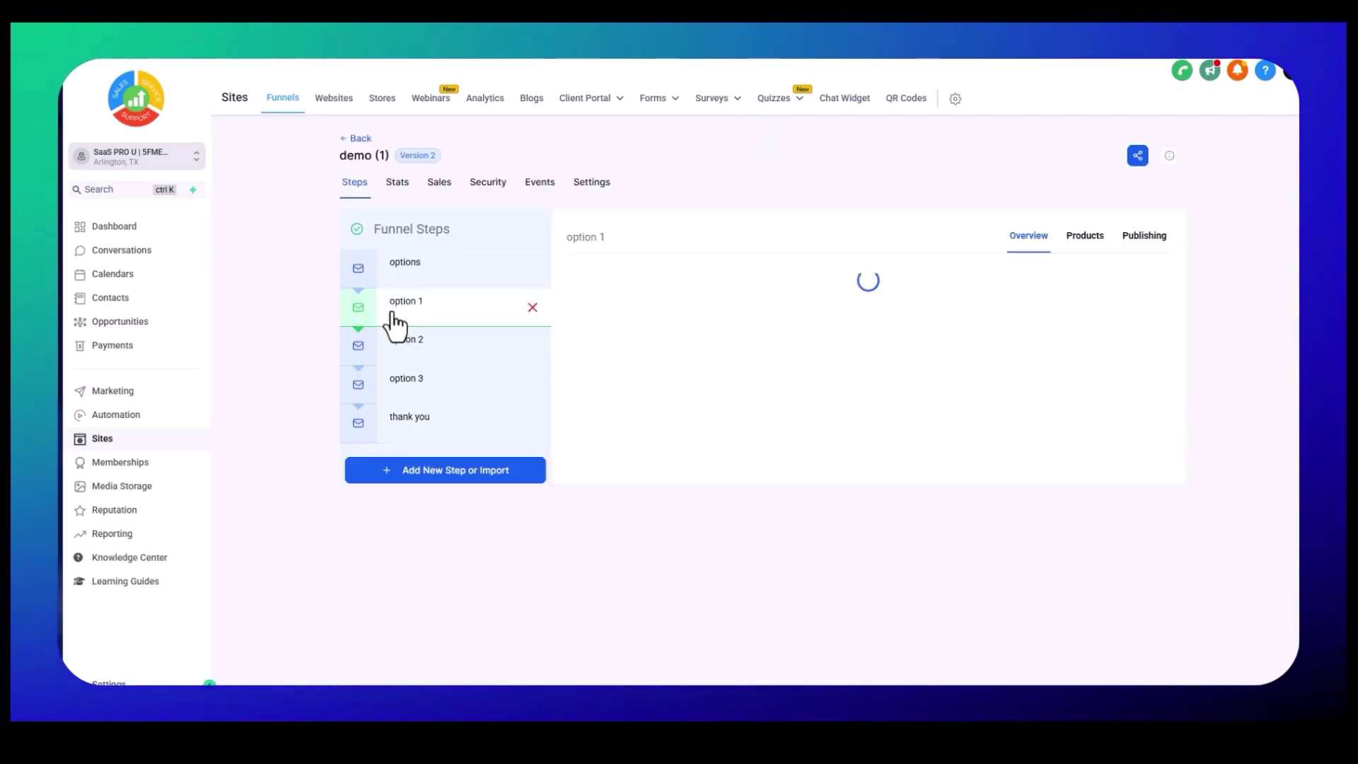
# Create a new funnel step named "opiton 4" with the path "option4".
pyautogui.click(428, 558)
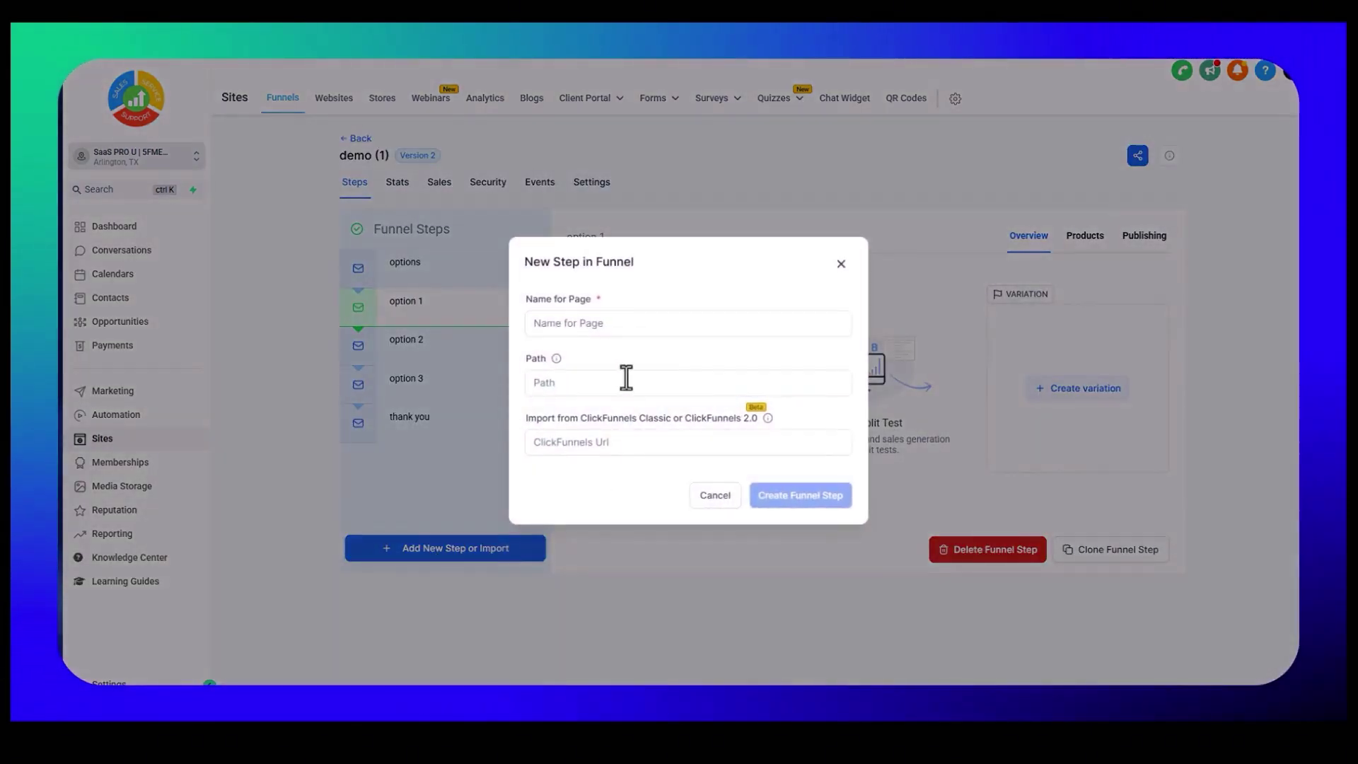
pyautogui.click(586, 328)
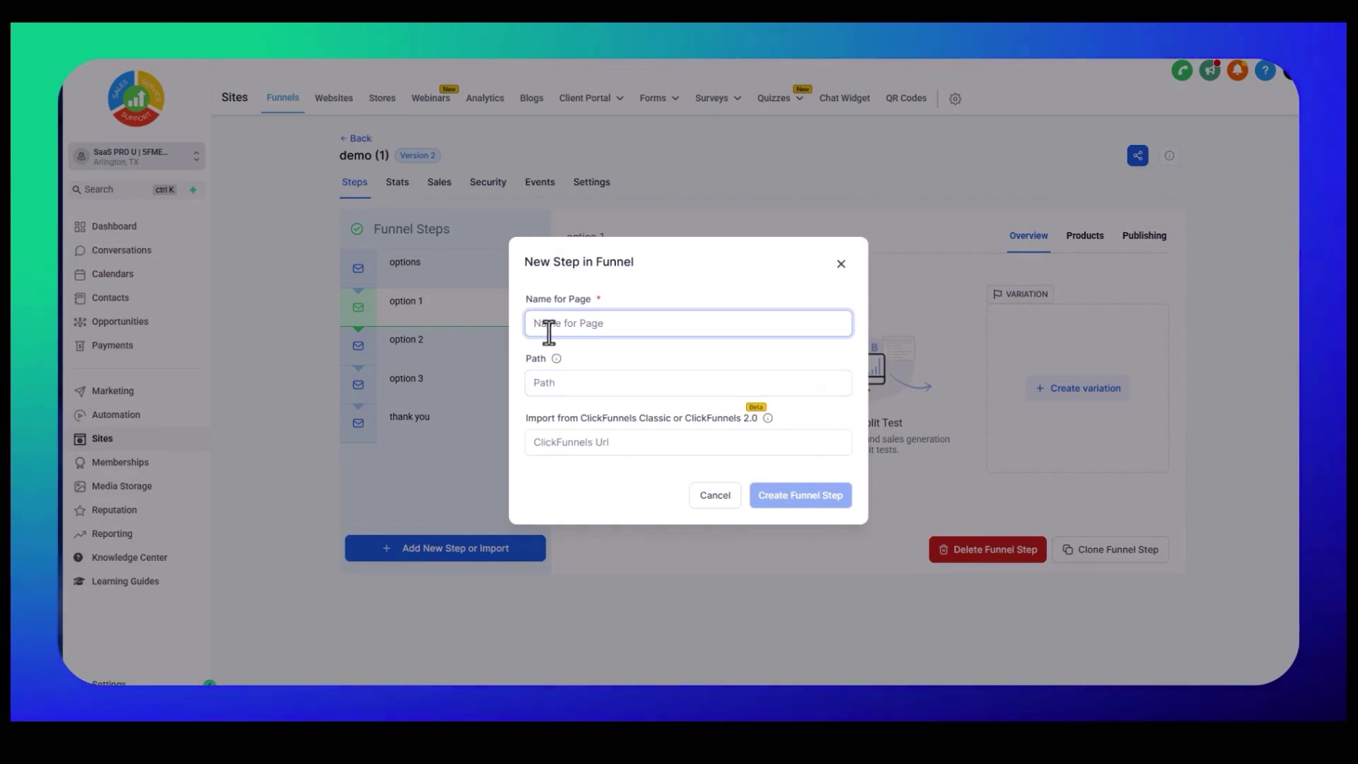
pyautogui.write('opiton 4')
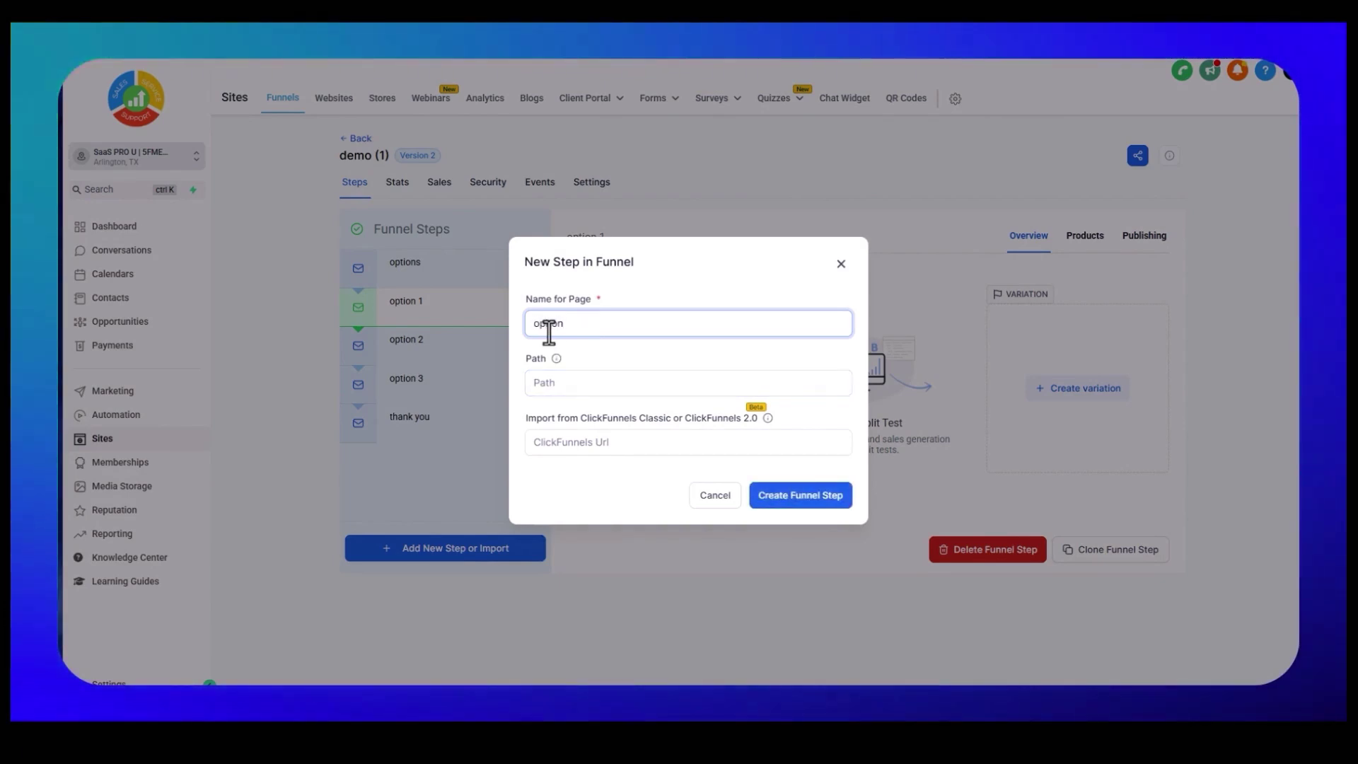
pyautogui.click(574, 384)
pyautogui.write('optn')
pyautogui.press('BackSpace')
pyautogui.write('ion4')
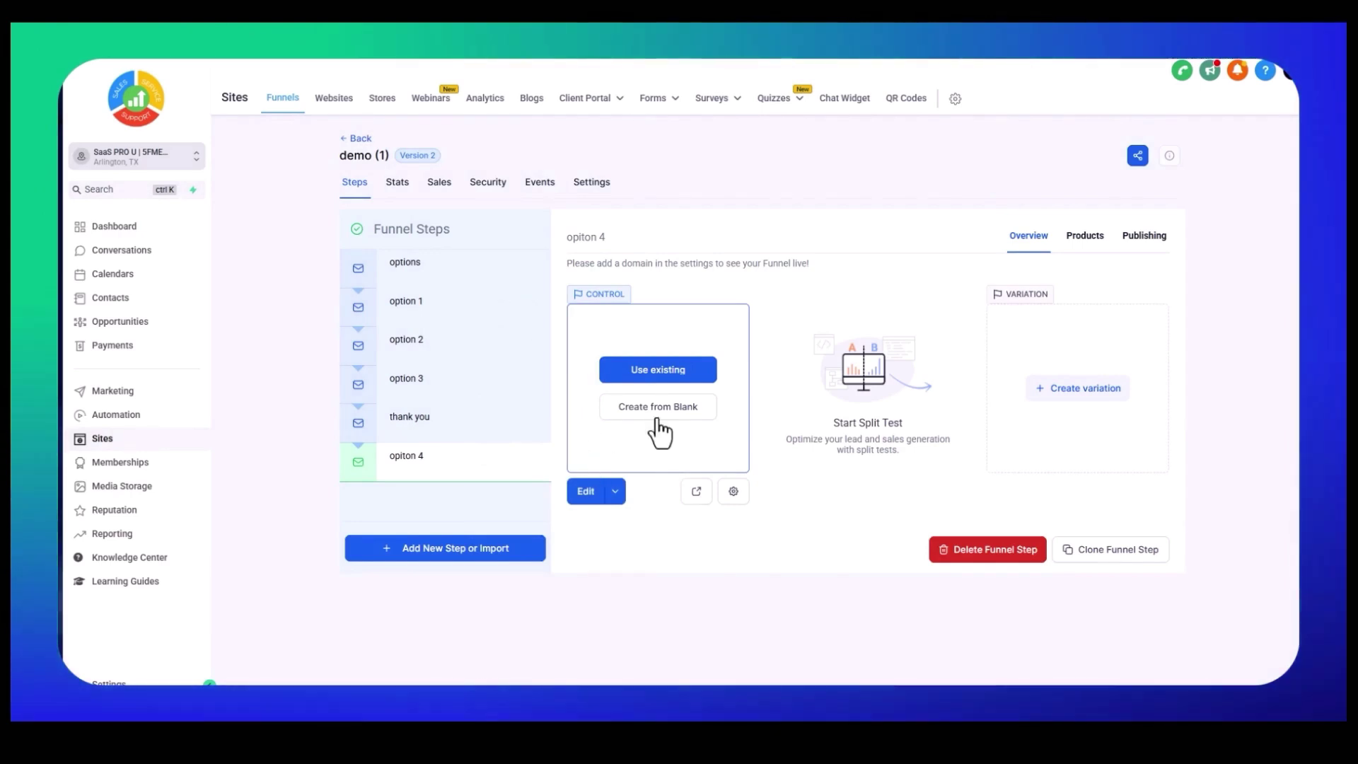
# Choose the demo (1) funnel's "option 1" page as the existing page to import into "opiton 4", and cancel the import.
pyautogui.click(677, 379)
pyautogui.click(548, 386)
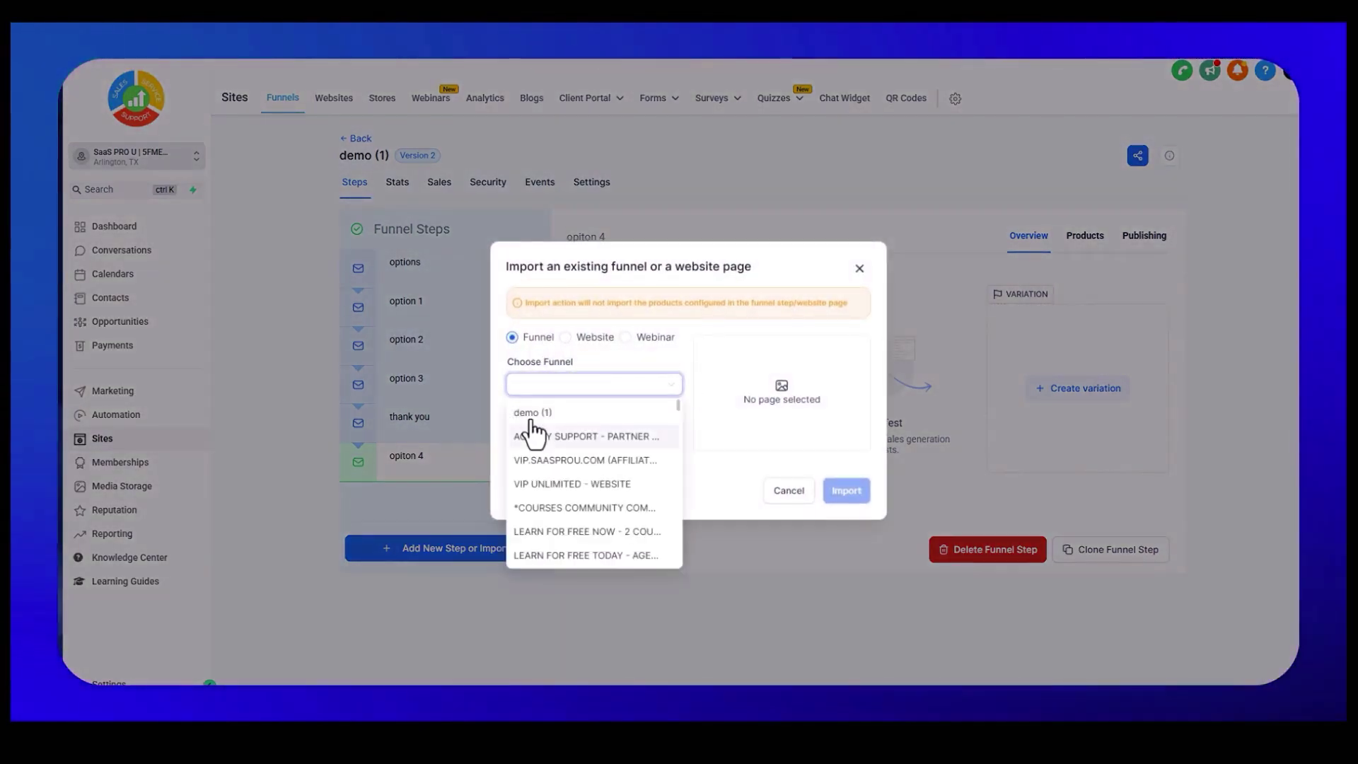
pyautogui.click(532, 416)
pyautogui.click(542, 439)
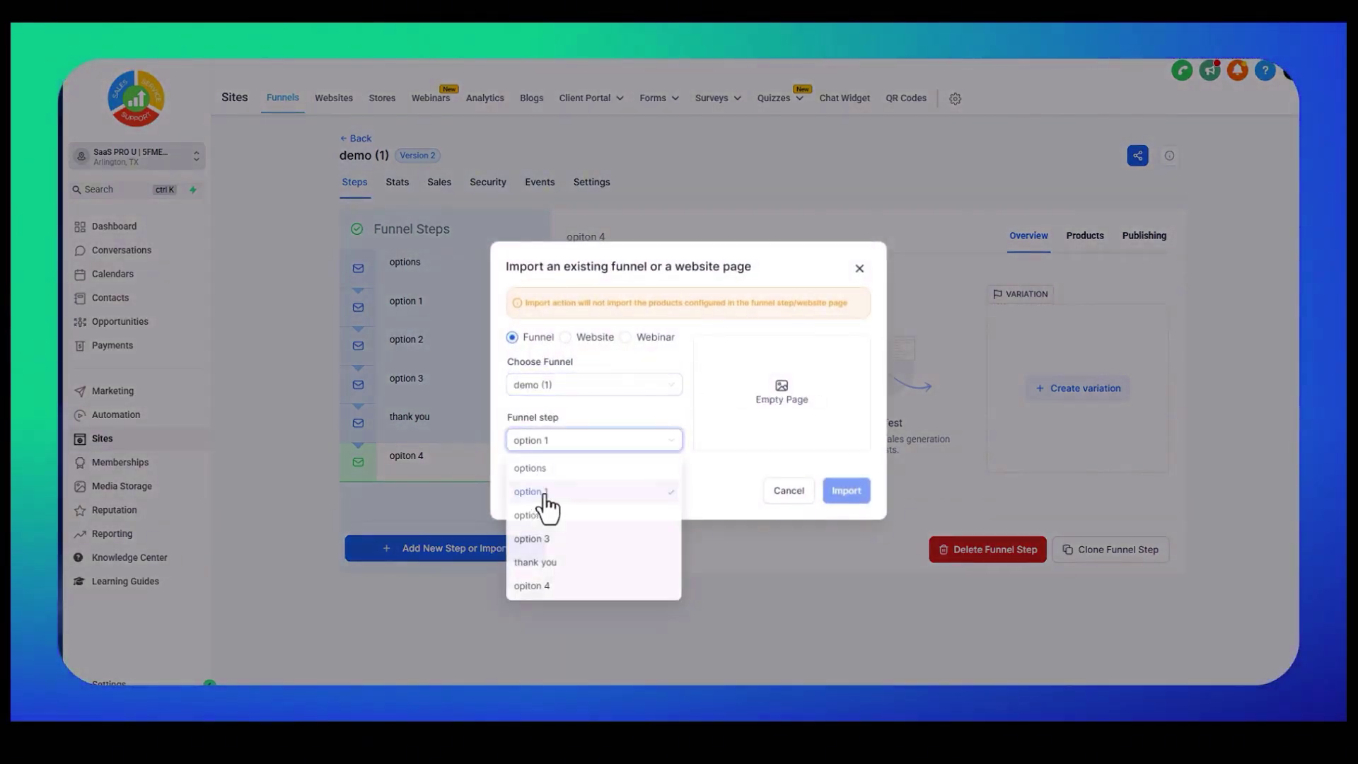
pyautogui.click(538, 492)
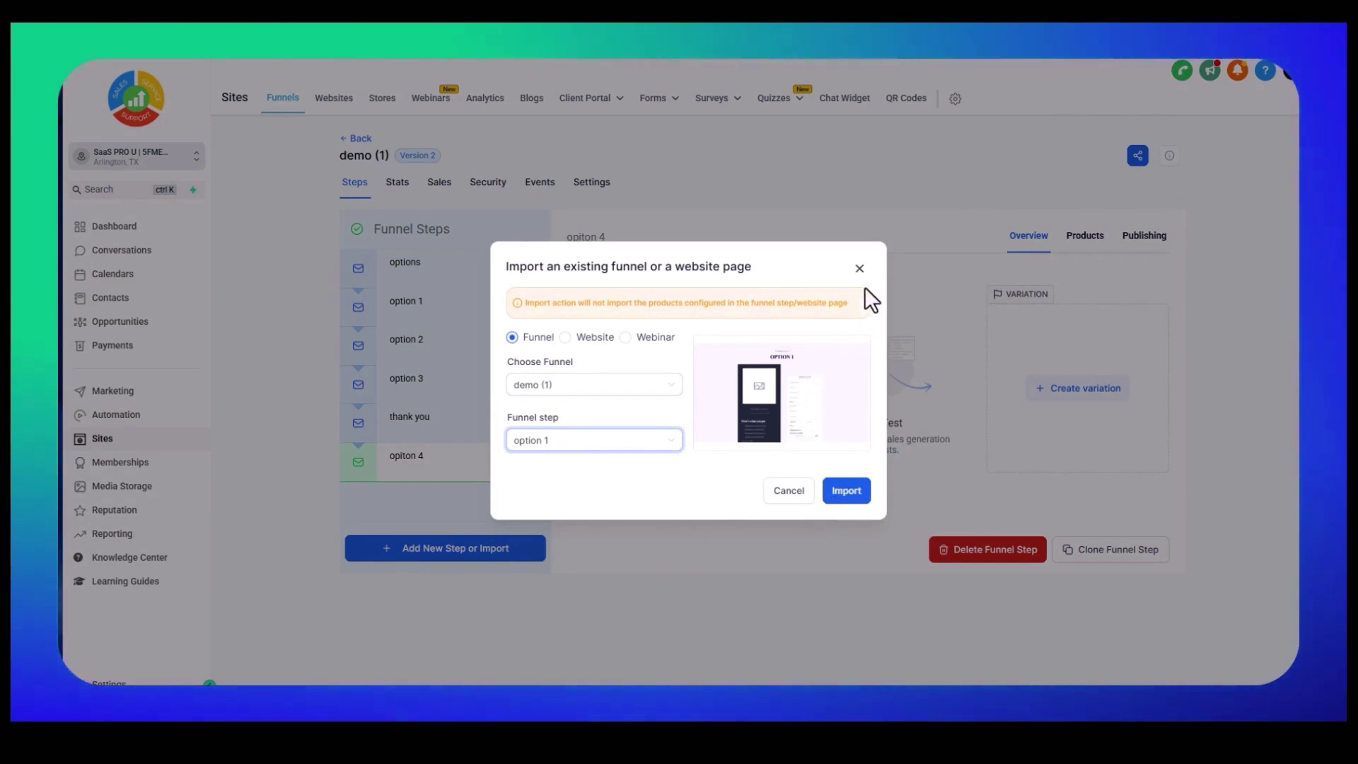
pyautogui.click(859, 268)
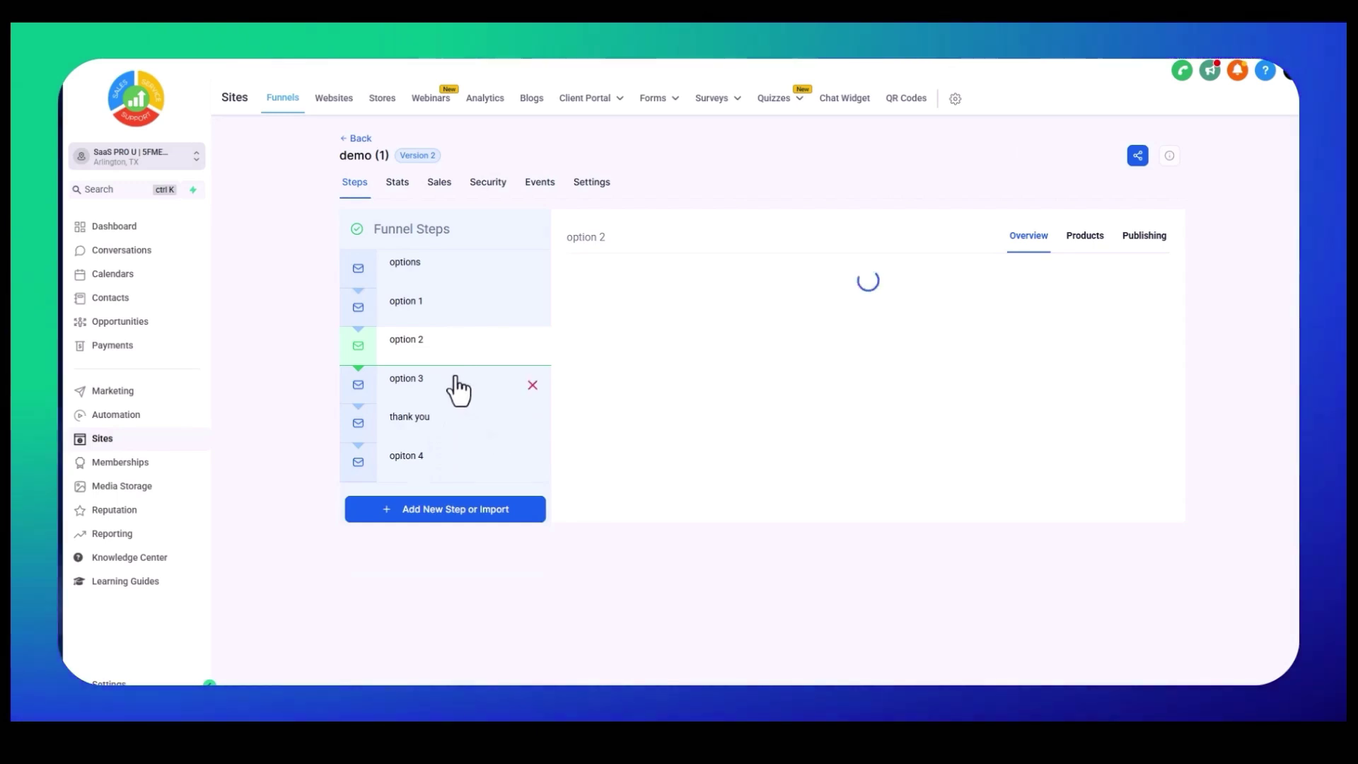
# Delete the "opiton 4" funnel step, confirming with "DELETE".
pyautogui.click(455, 385)
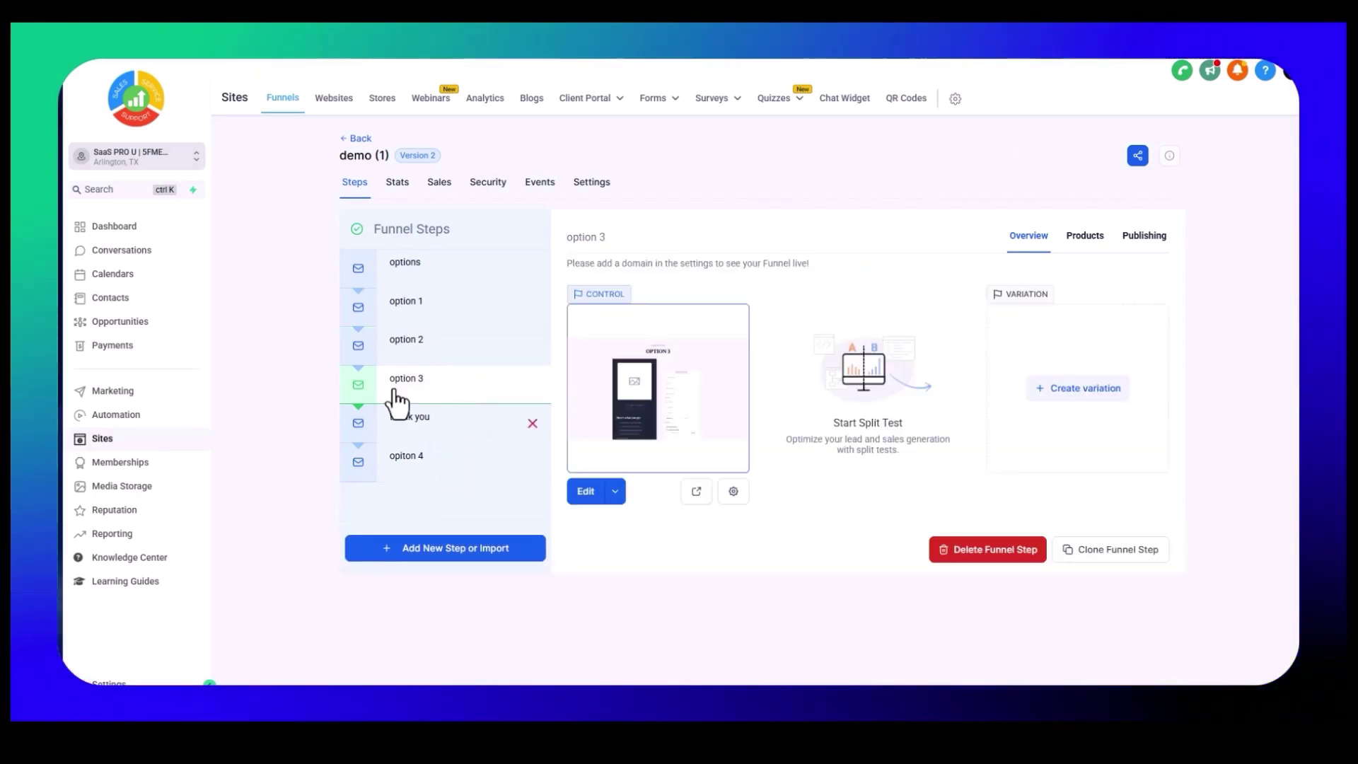
pyautogui.click(455, 475)
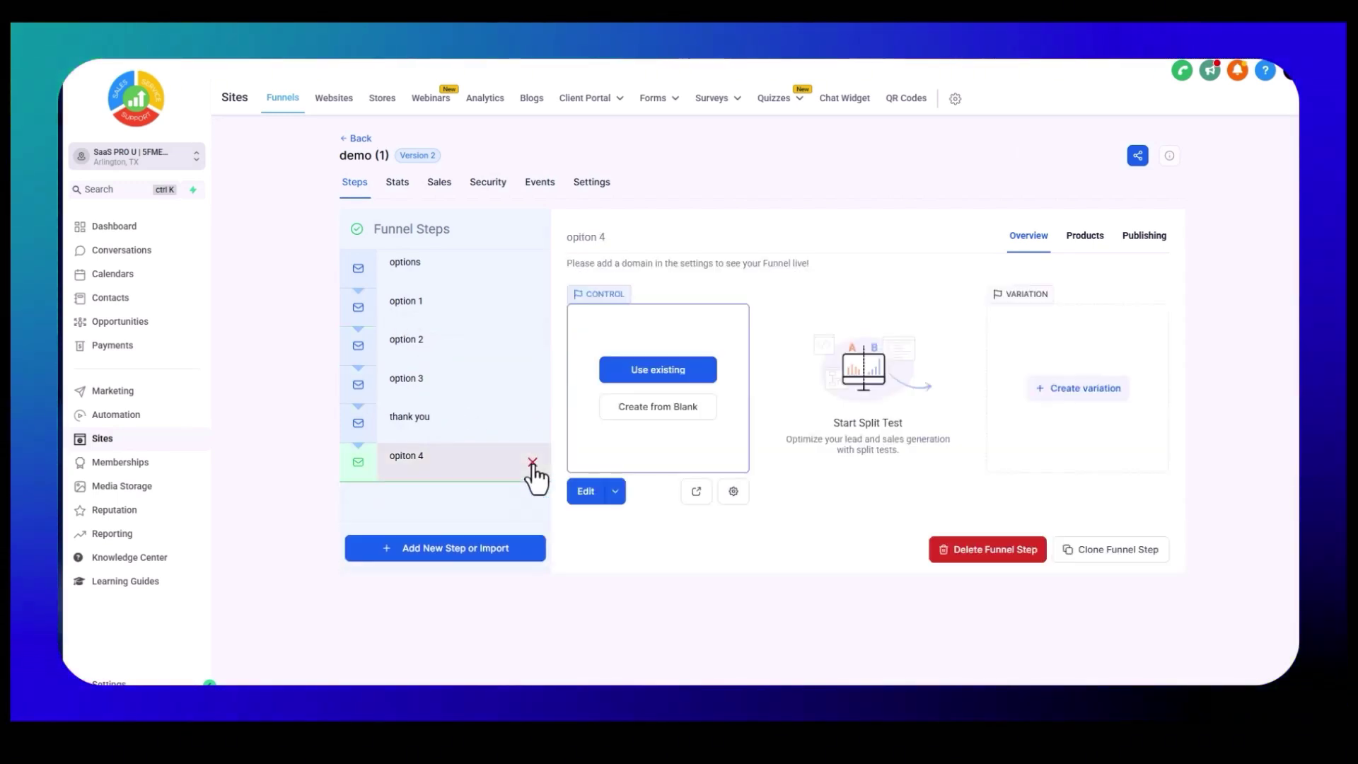
pyautogui.click(533, 463)
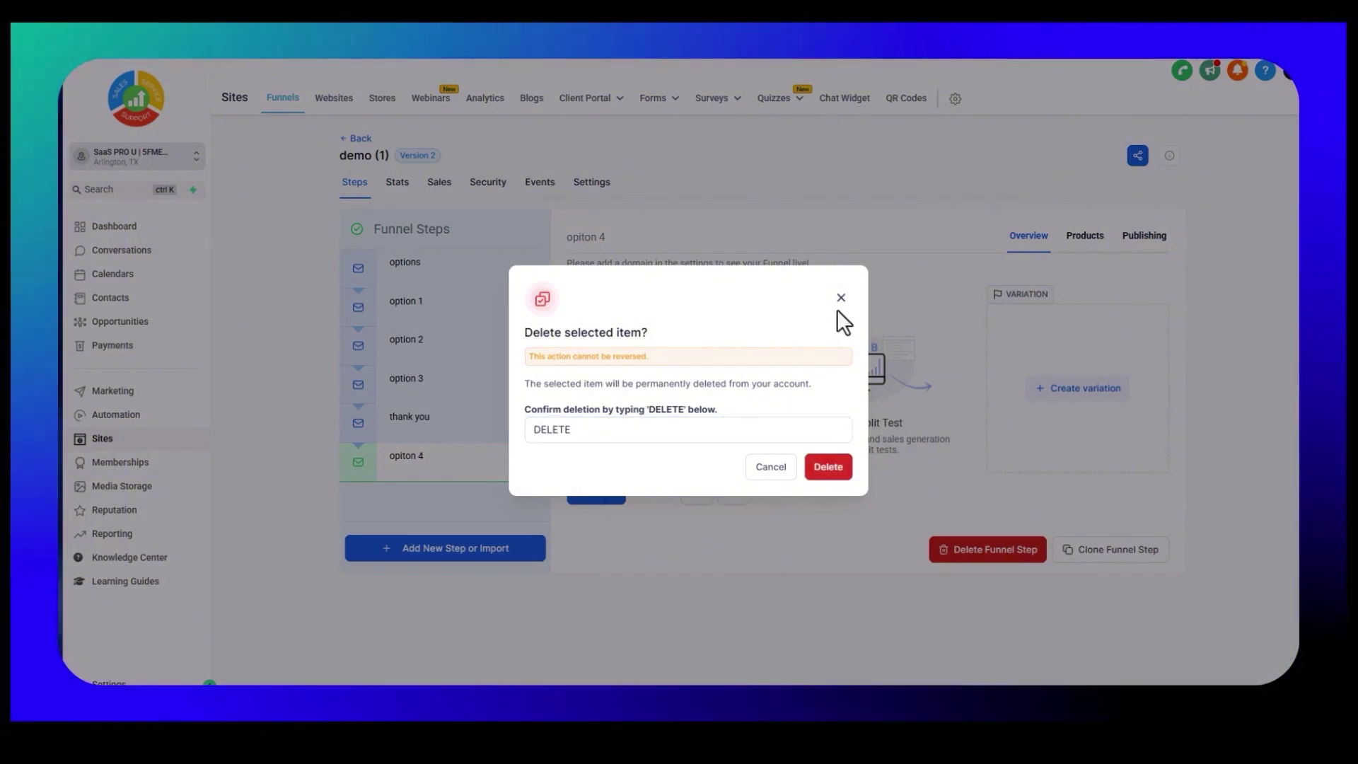
pyautogui.click(833, 466)
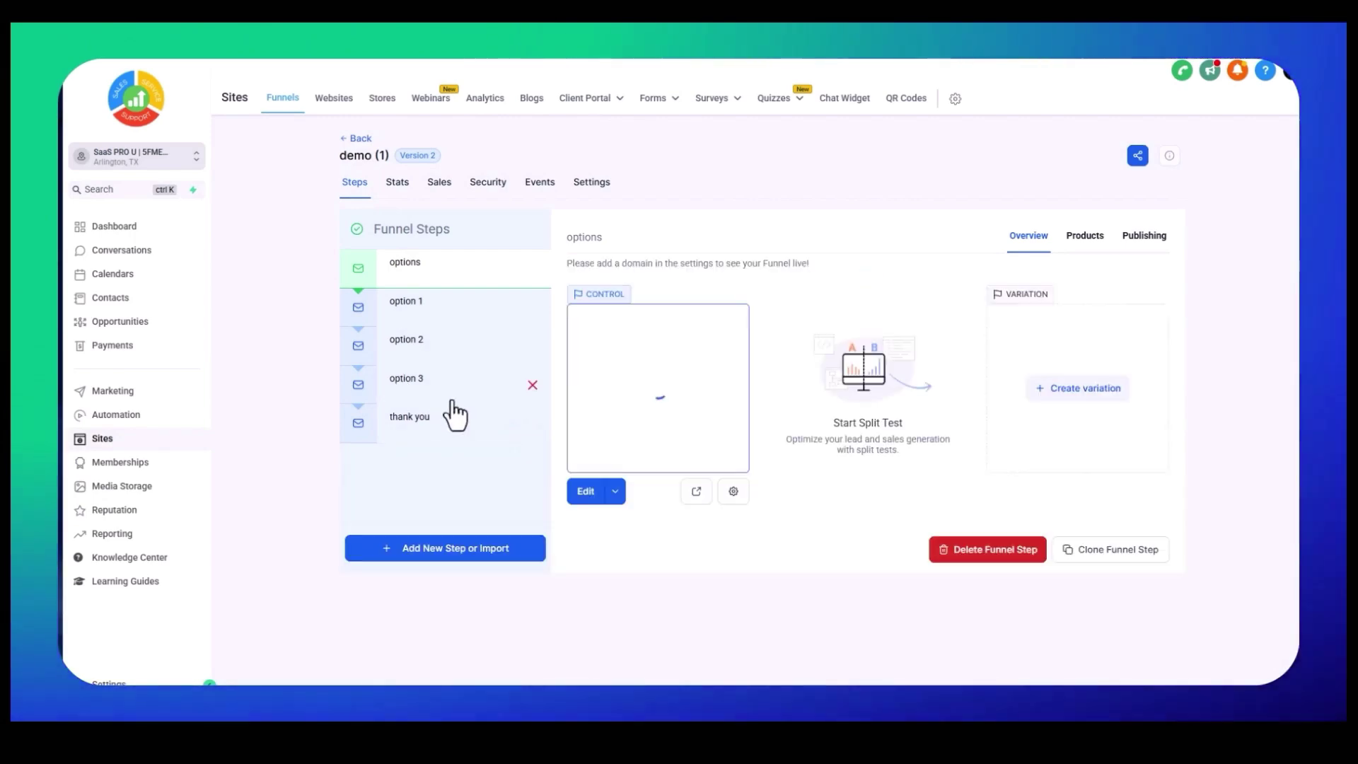
# Open the "thank you" step in the page editor and add the dark single-column "The Perfect Offer Stack" prebuilt Product section.
pyautogui.click(454, 432)
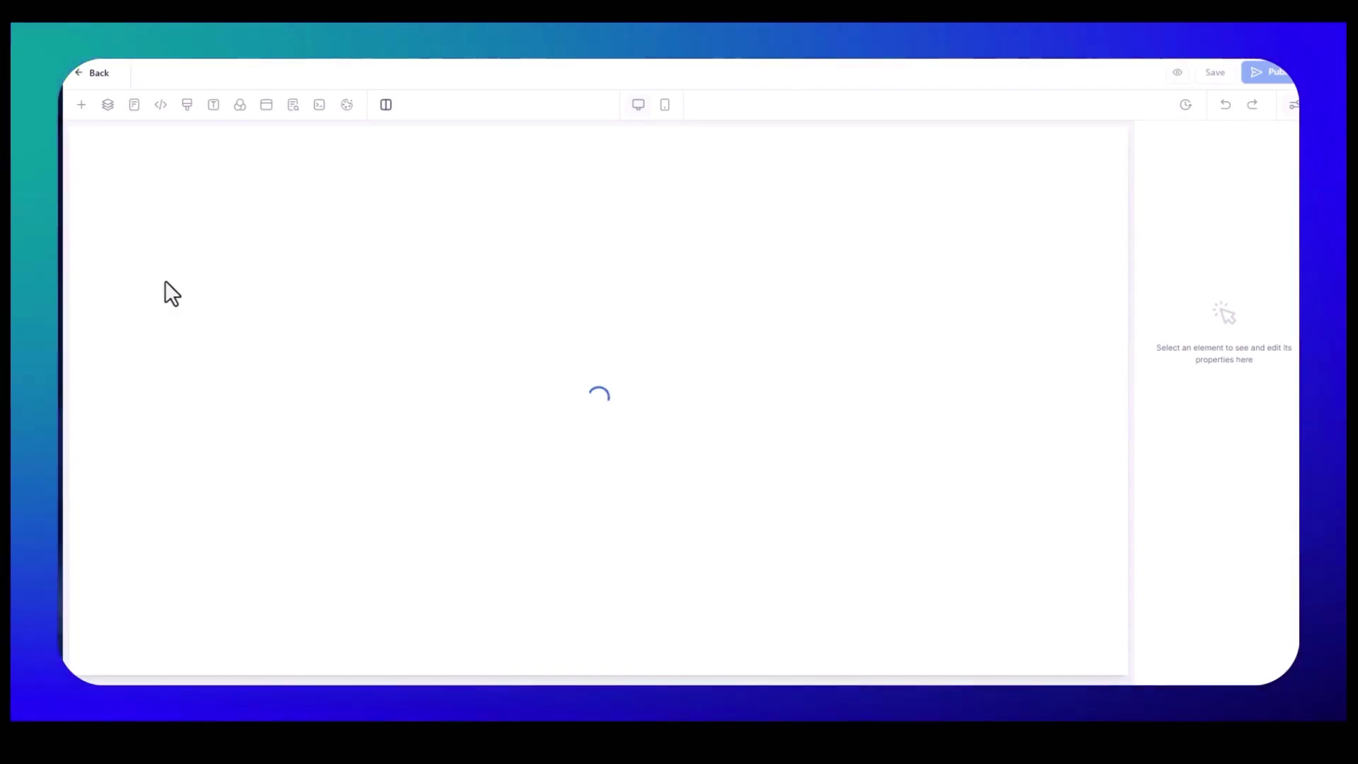
pyautogui.click(82, 105)
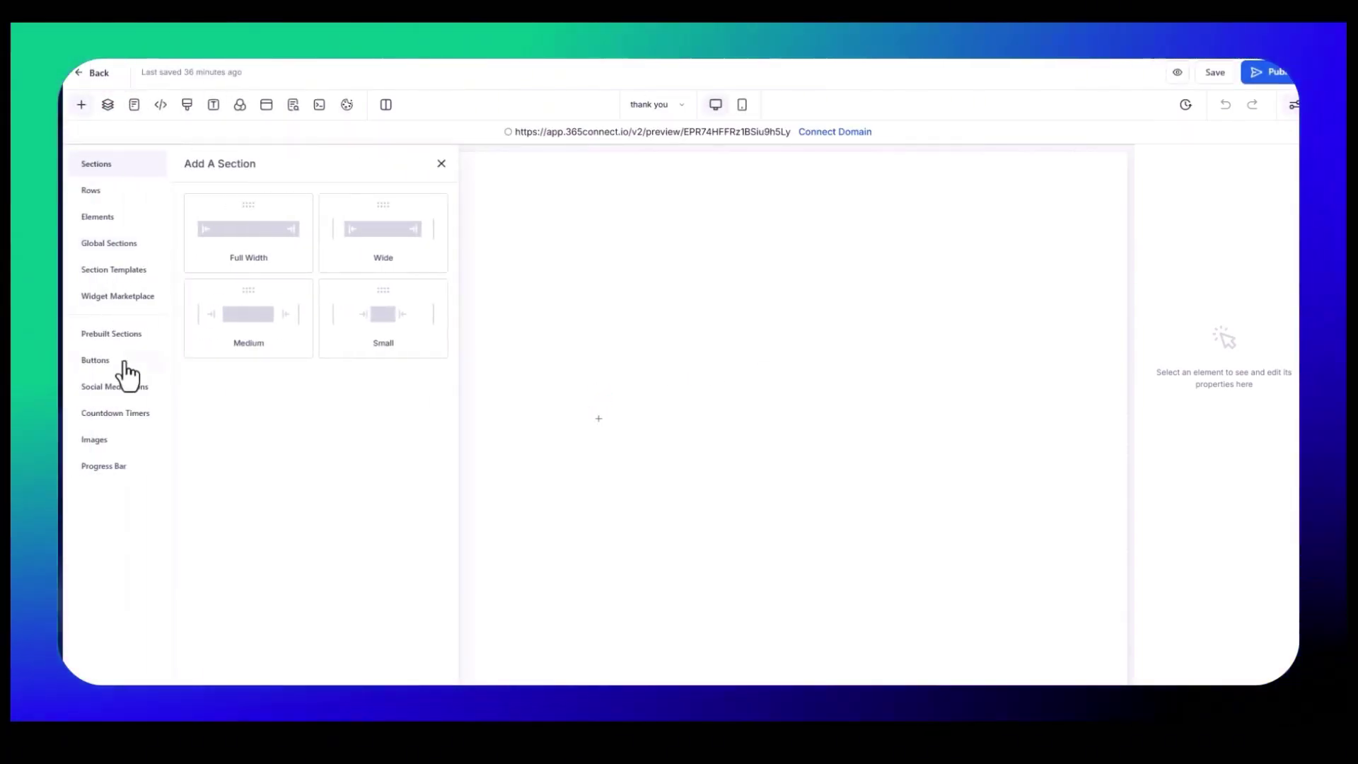
pyautogui.click(106, 337)
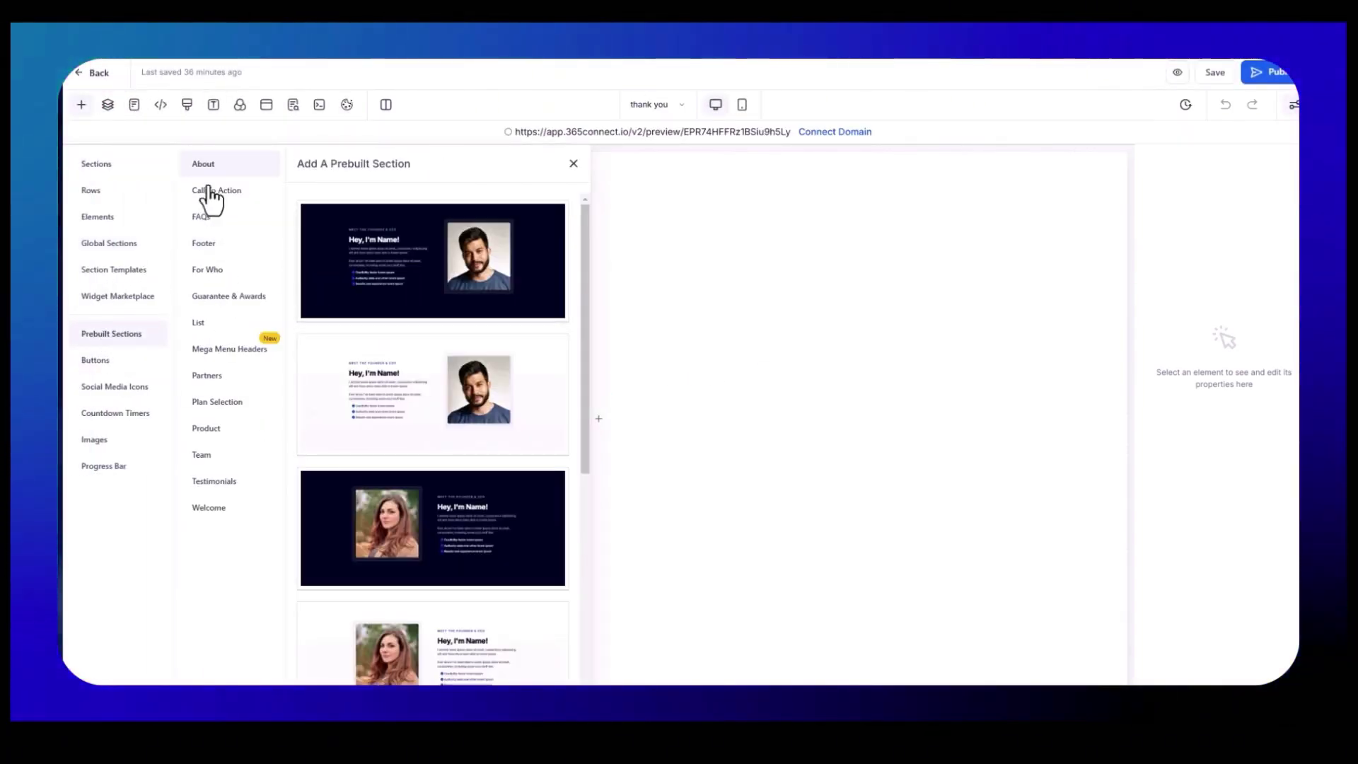
pyautogui.click(220, 330)
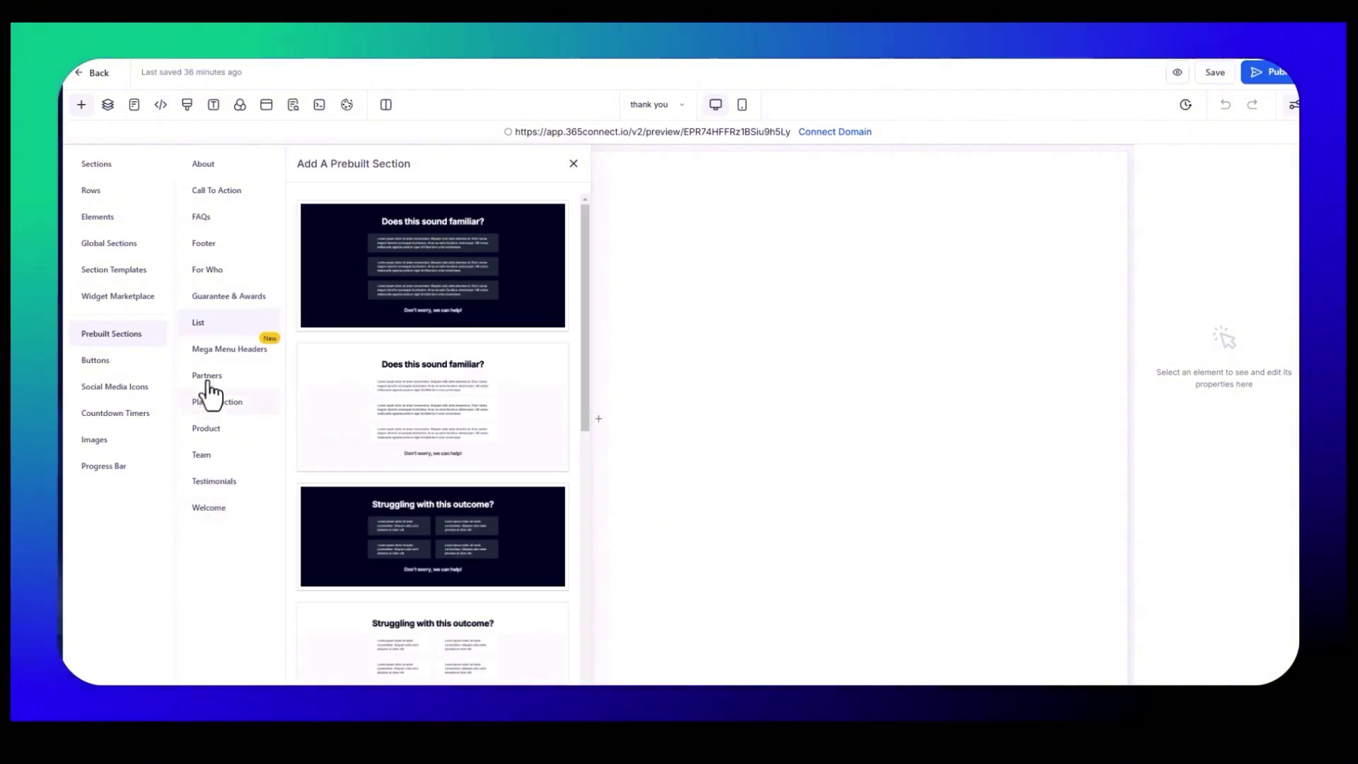
pyautogui.click(207, 218)
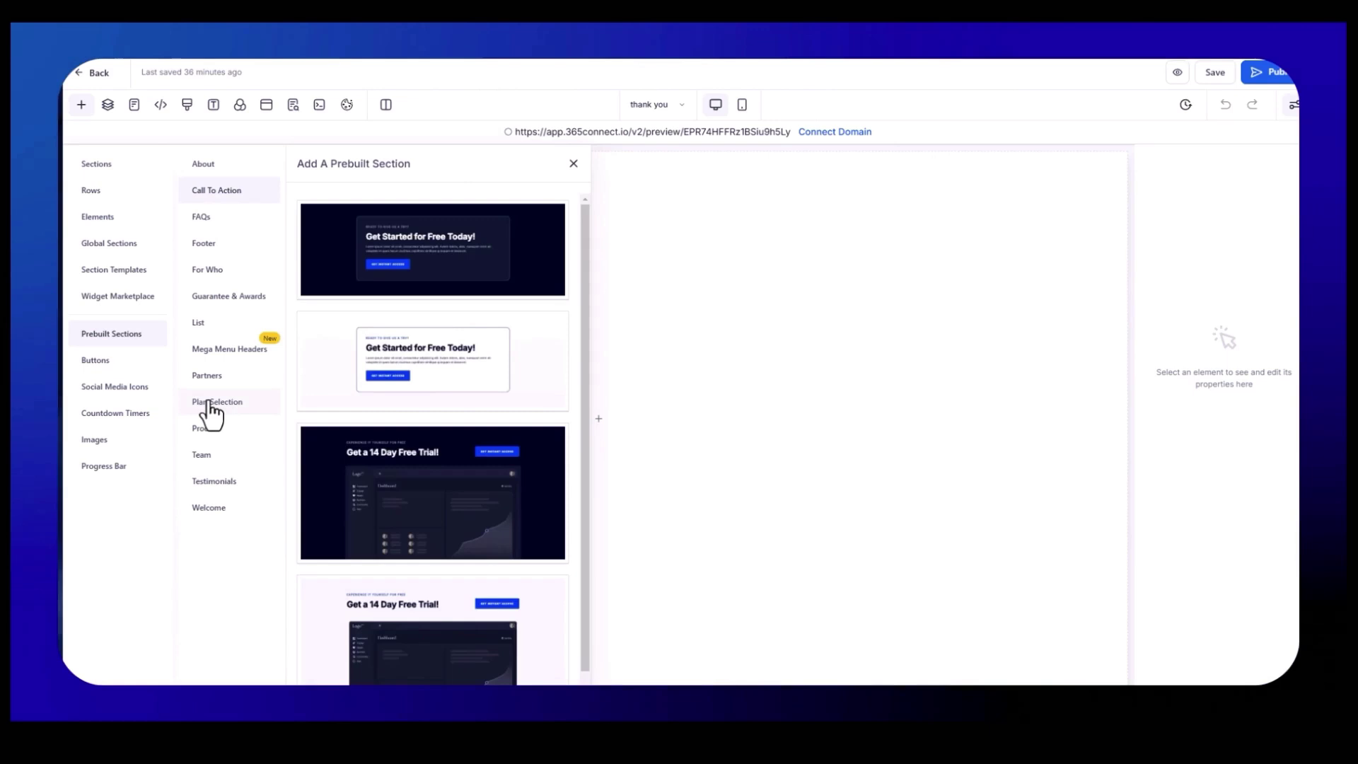
pyautogui.click(209, 402)
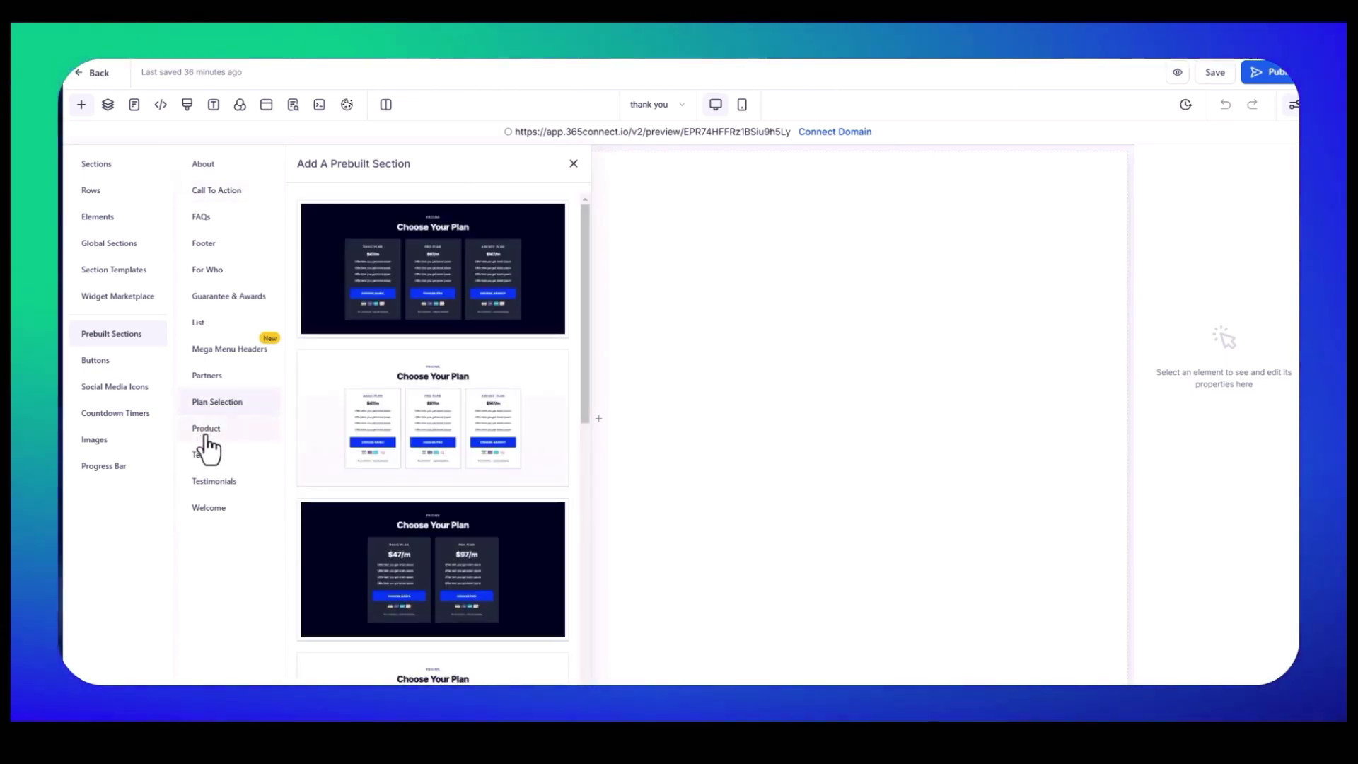
pyautogui.click(206, 433)
pyautogui.scroll(-4, 495, 425)
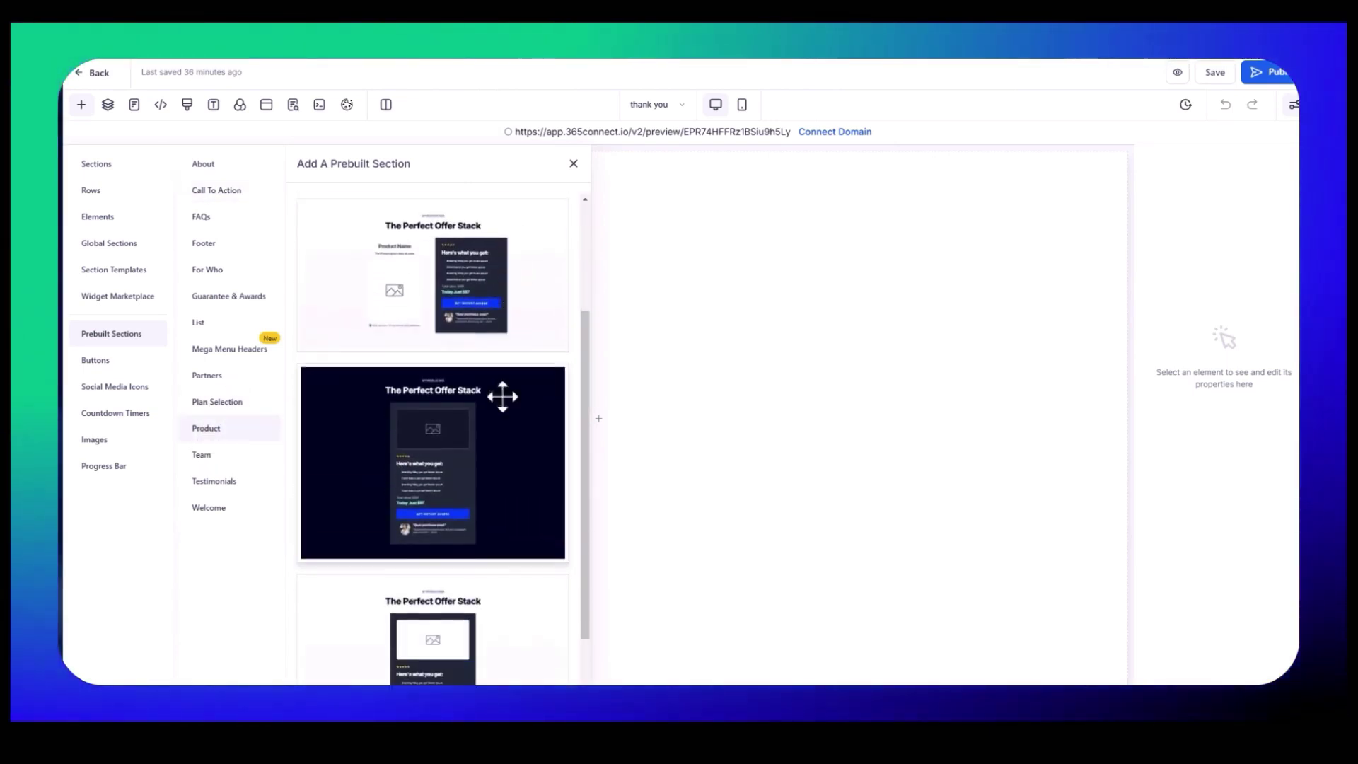
pyautogui.moveTo(491, 385); pyautogui.dragTo(778, 349)
pyautogui.click(574, 165)
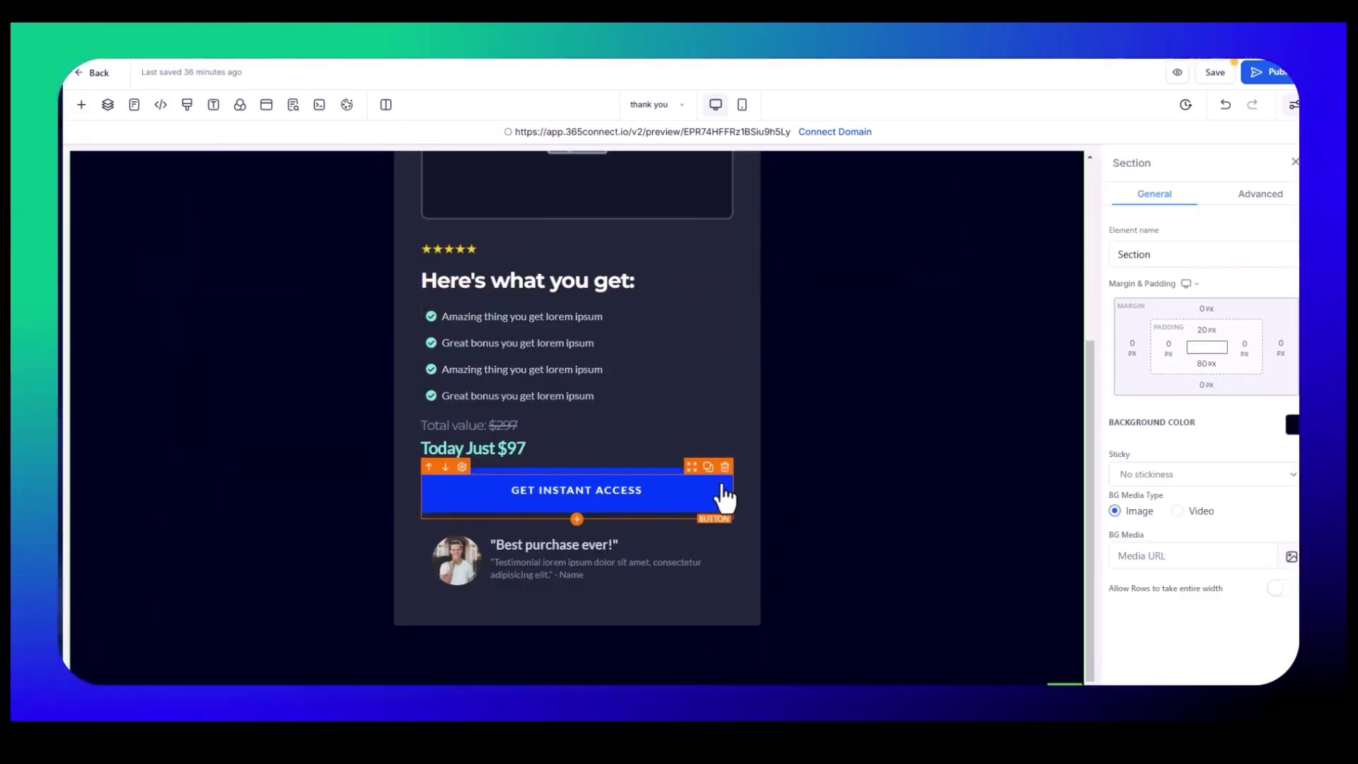
# Delete the "GET INSTANT ACCESS" button and change the section's headline to "Thank you - What's Next".
pyautogui.click(725, 470)
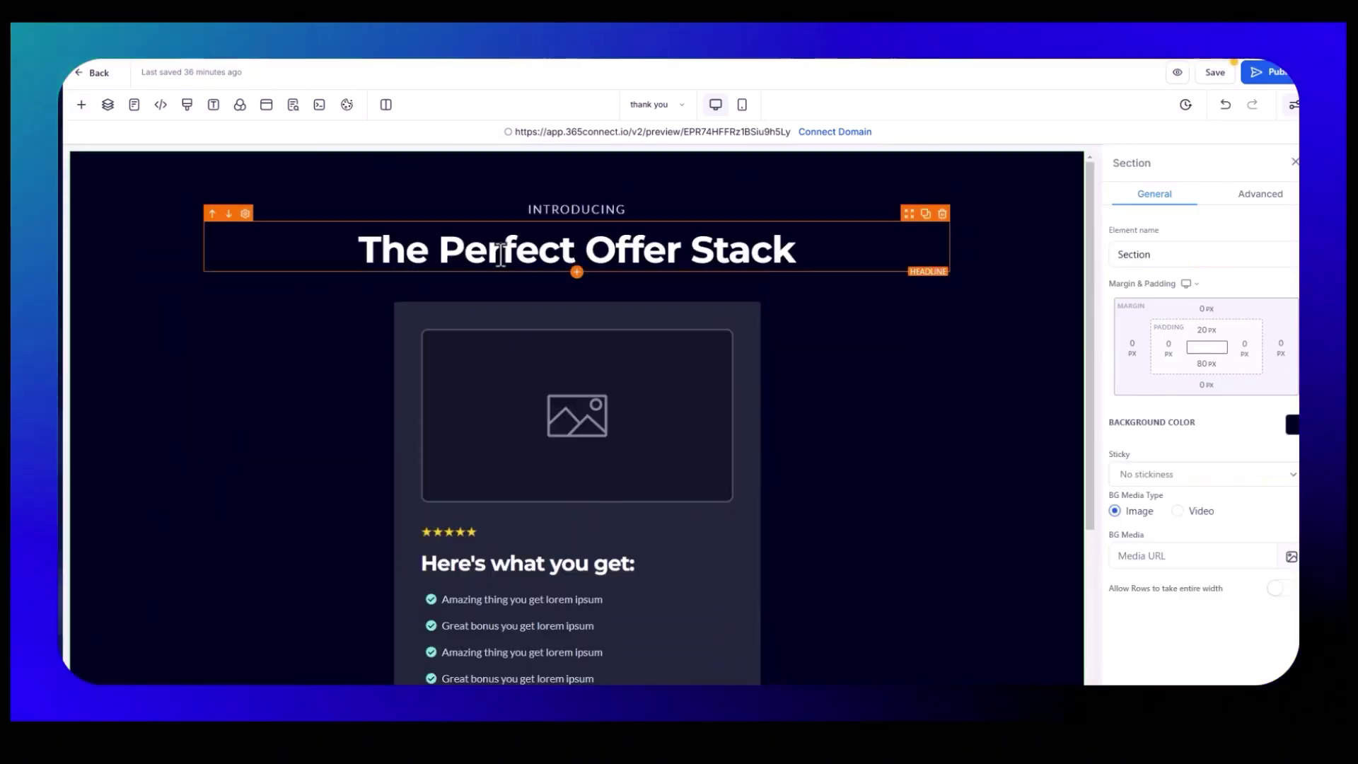
pyautogui.click(500, 255)
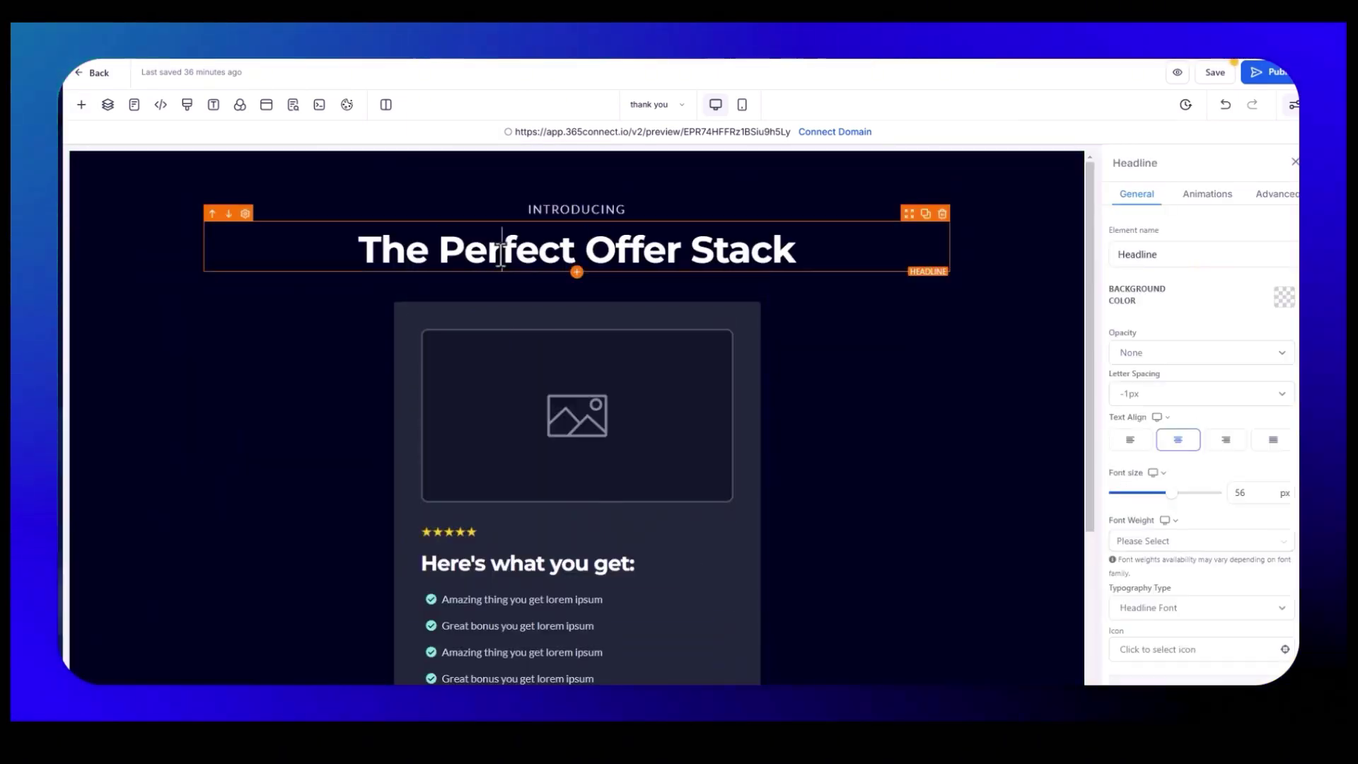
pyautogui.tripleClick(499, 254)
pyautogui.write('t')
pyautogui.press('BackSpace')
pyautogui.write('Thank you - Wh')
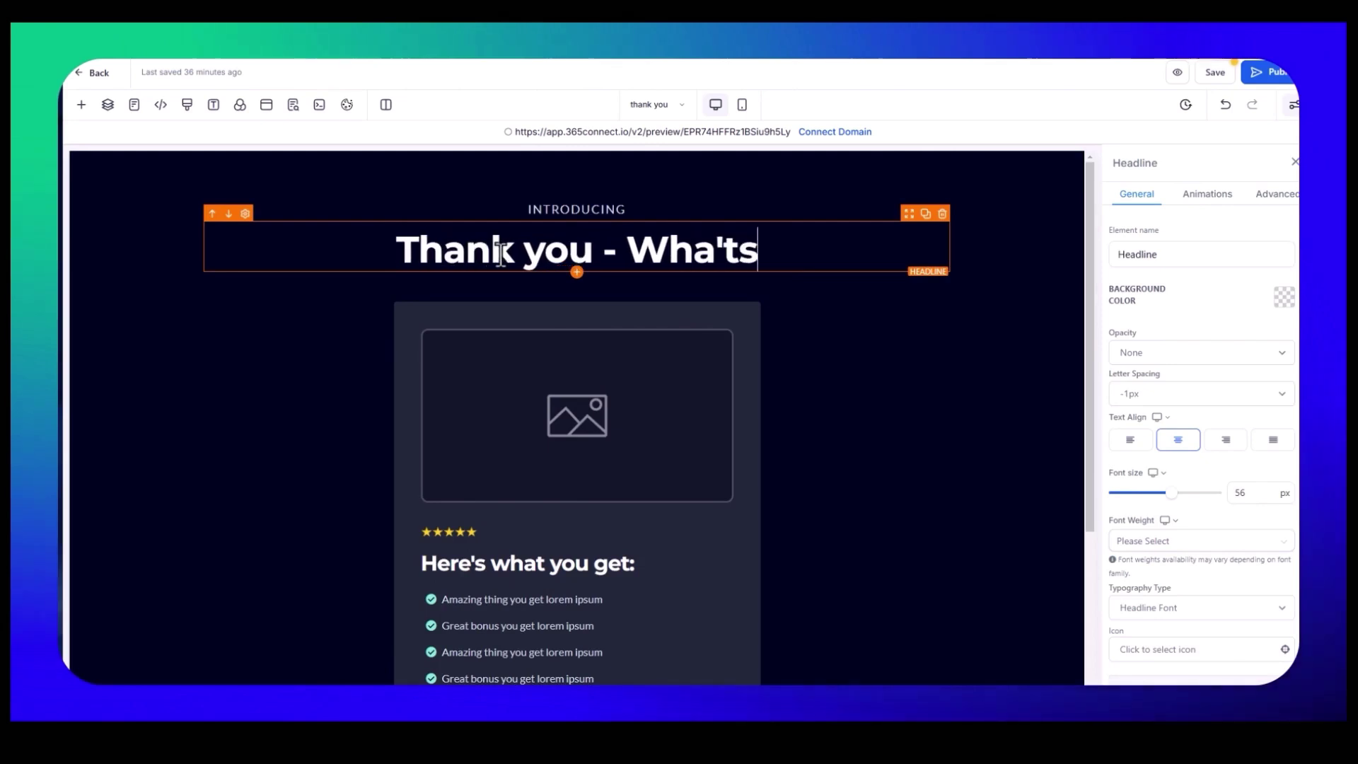
pyautogui.write("at's Next")
pyautogui.click(538, 530)
# Move the placeholder image out of the product card to directly above the "Thank you - What's Next" headline.
pyautogui.scroll(-2, 621, 218)
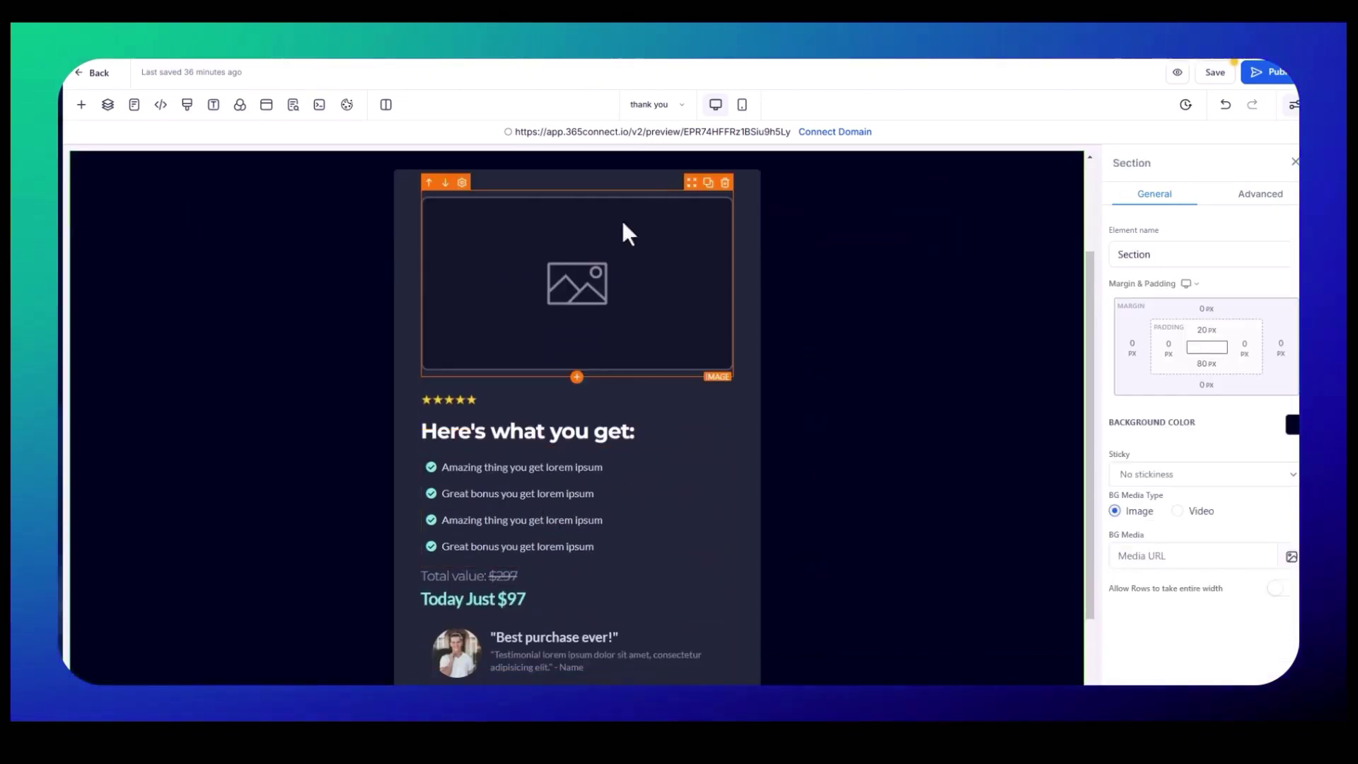
pyautogui.click(717, 174)
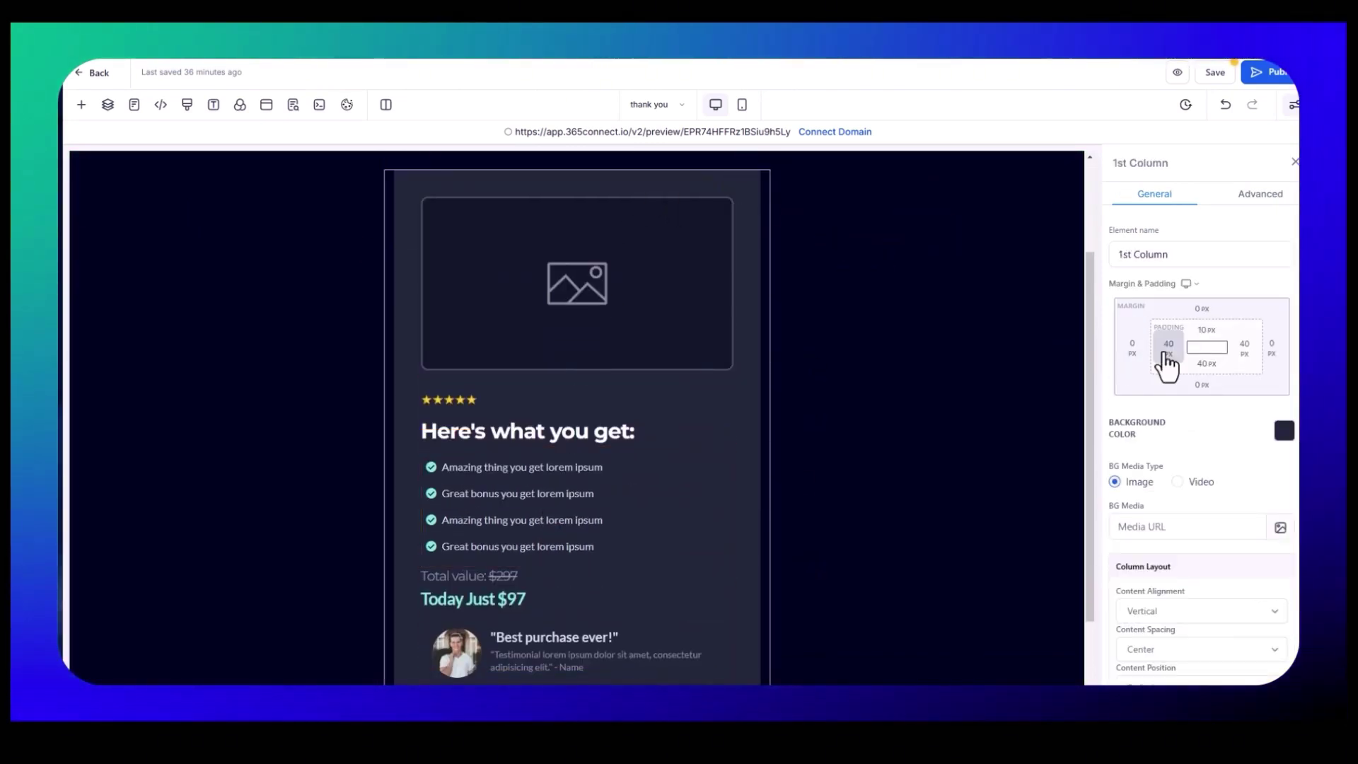
pyautogui.scroll(-1, 1167, 365)
pyautogui.scroll(2, 587, 458)
pyautogui.moveTo(673, 376); pyautogui.dragTo(684, 255)
# Move the "Here's what you get:" paragraph and the "Best purchase ever!" testimonial out of the card to beneath the headline, testimonial first.
pyautogui.scroll(-3, 711, 406)
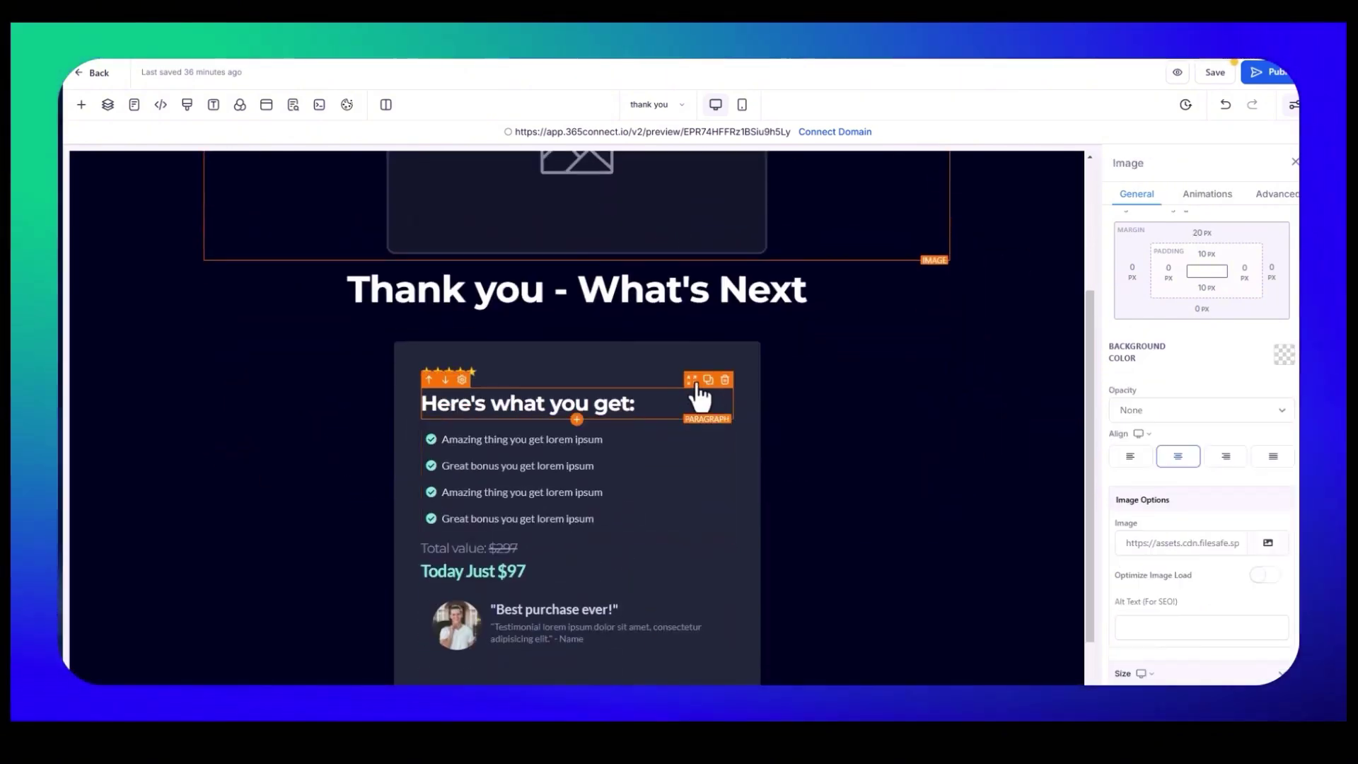
pyautogui.moveTo(685, 339); pyautogui.dragTo(678, 310)
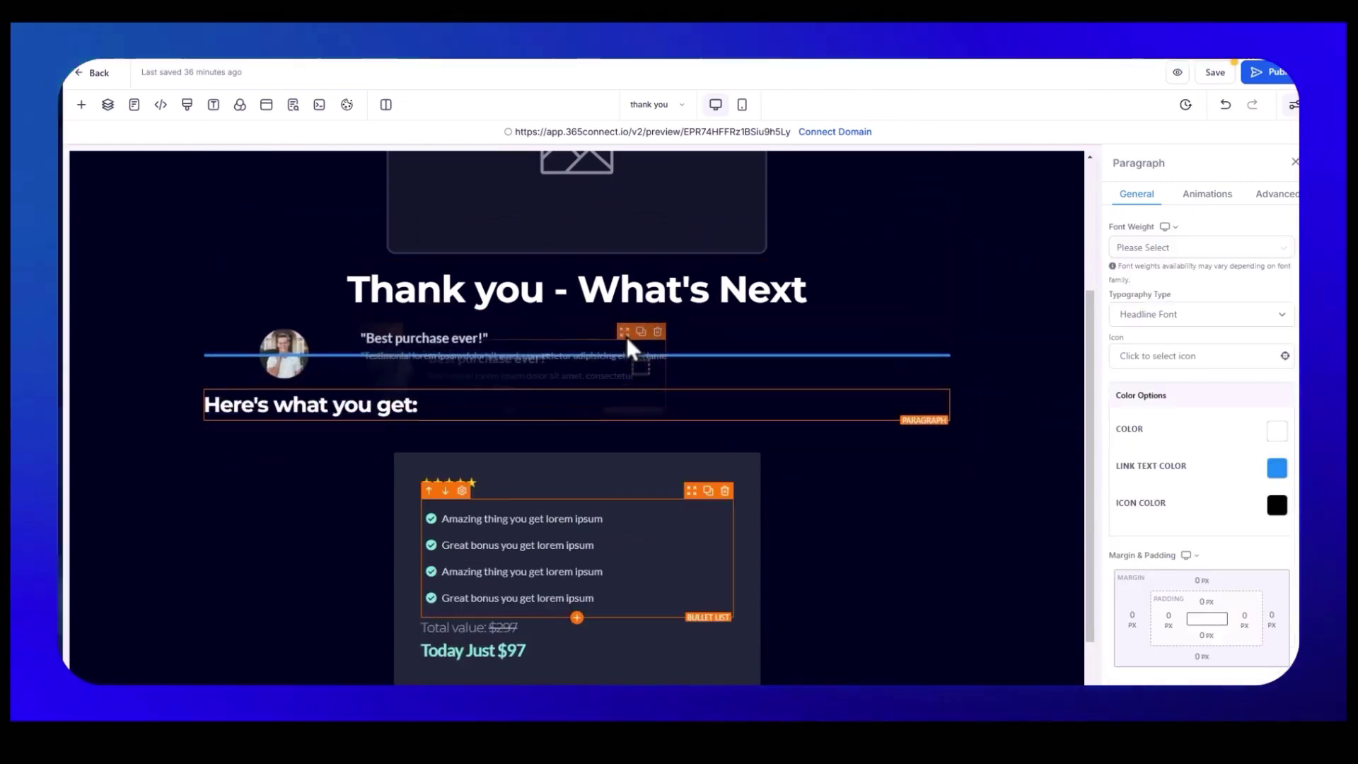
pyautogui.scroll(-1, 751, 414)
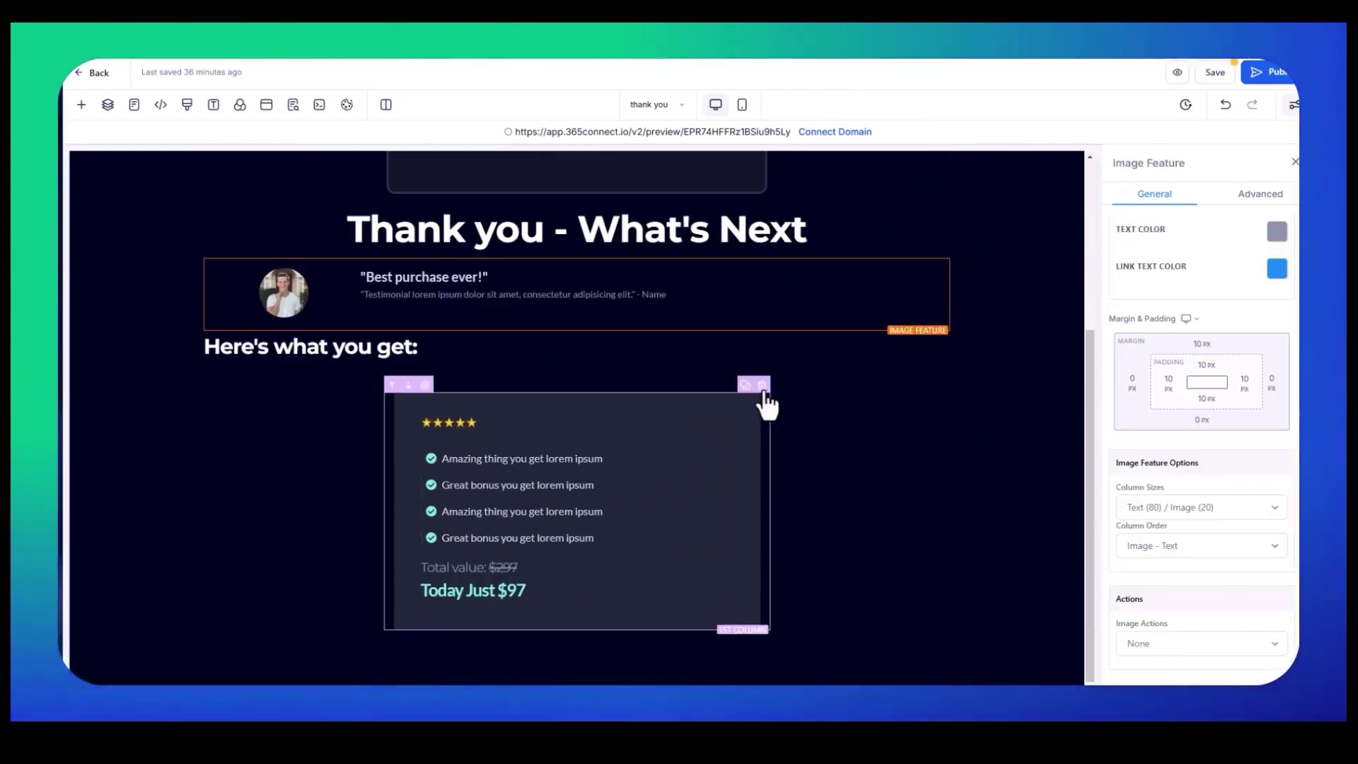
# Place the bullet list below the "Here's what you get:" heading and delete the leftover card with the rating and prices.
pyautogui.moveTo(693, 418); pyautogui.dragTo(440, 397)
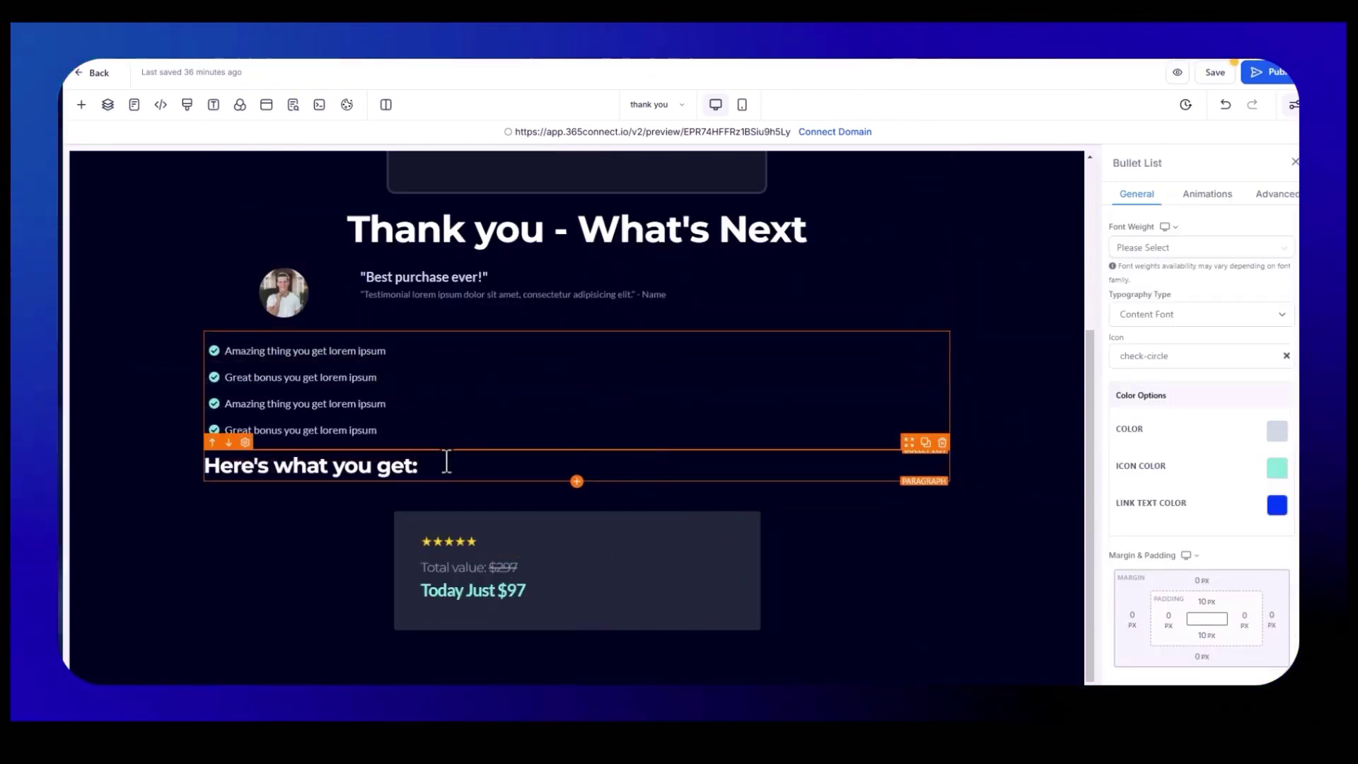
pyautogui.click(212, 443)
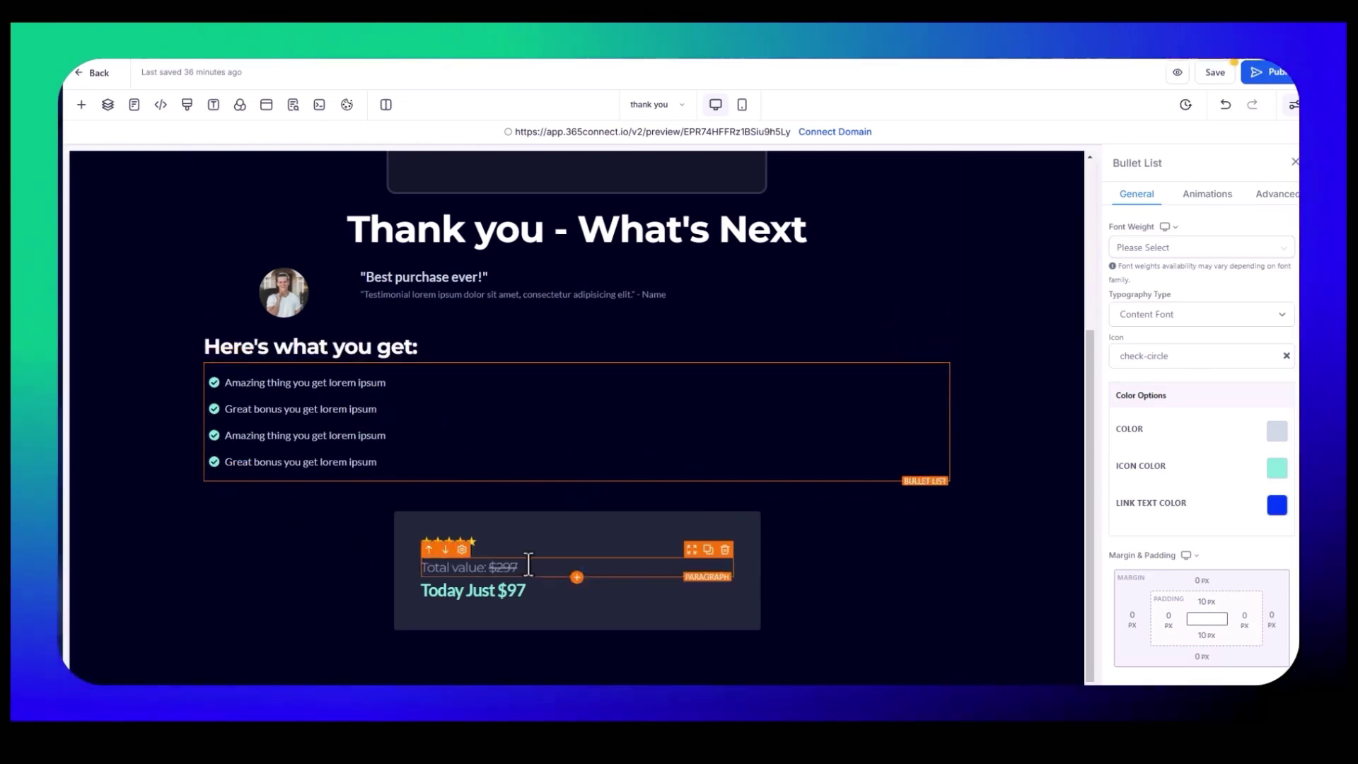
pyautogui.scroll(4, 757, 518)
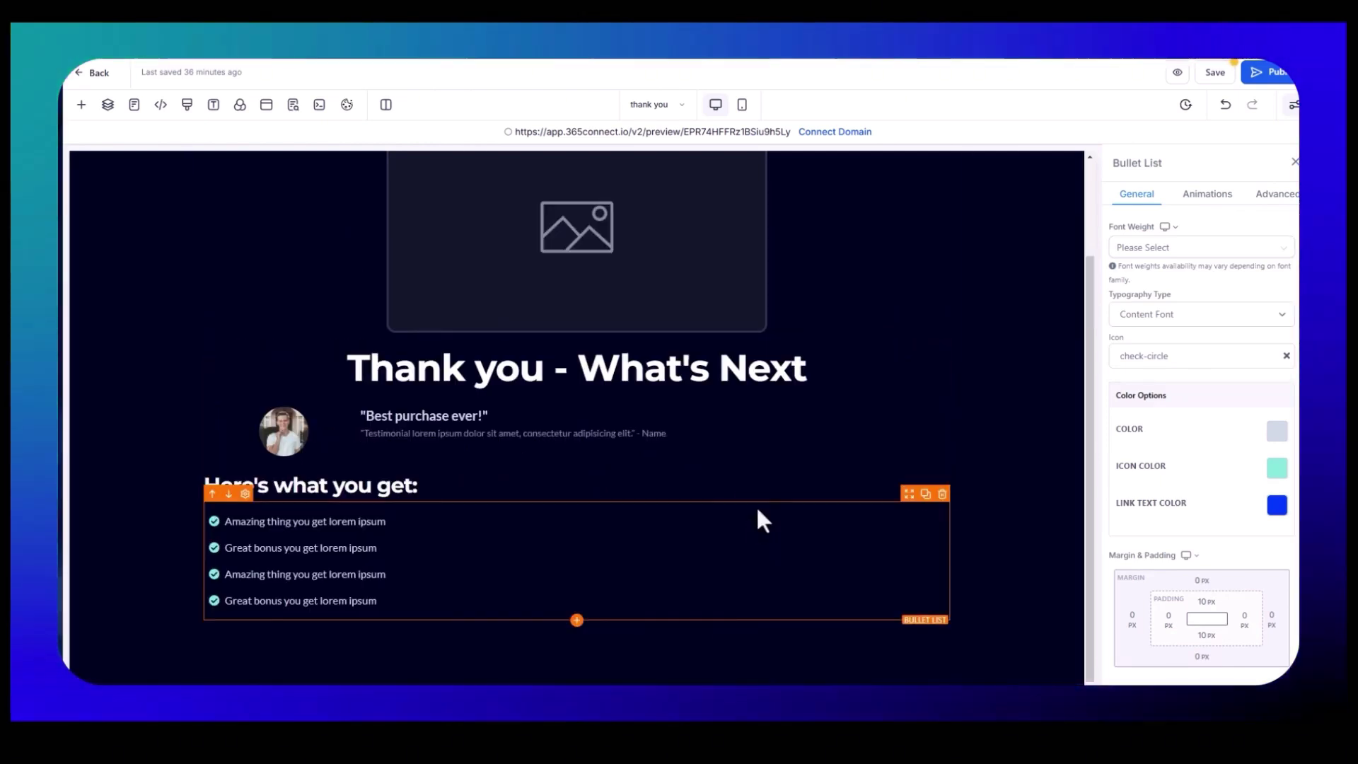
# Review the thank-you page layout, then update its SEO meta data and publish the page.
pyautogui.click(607, 345)
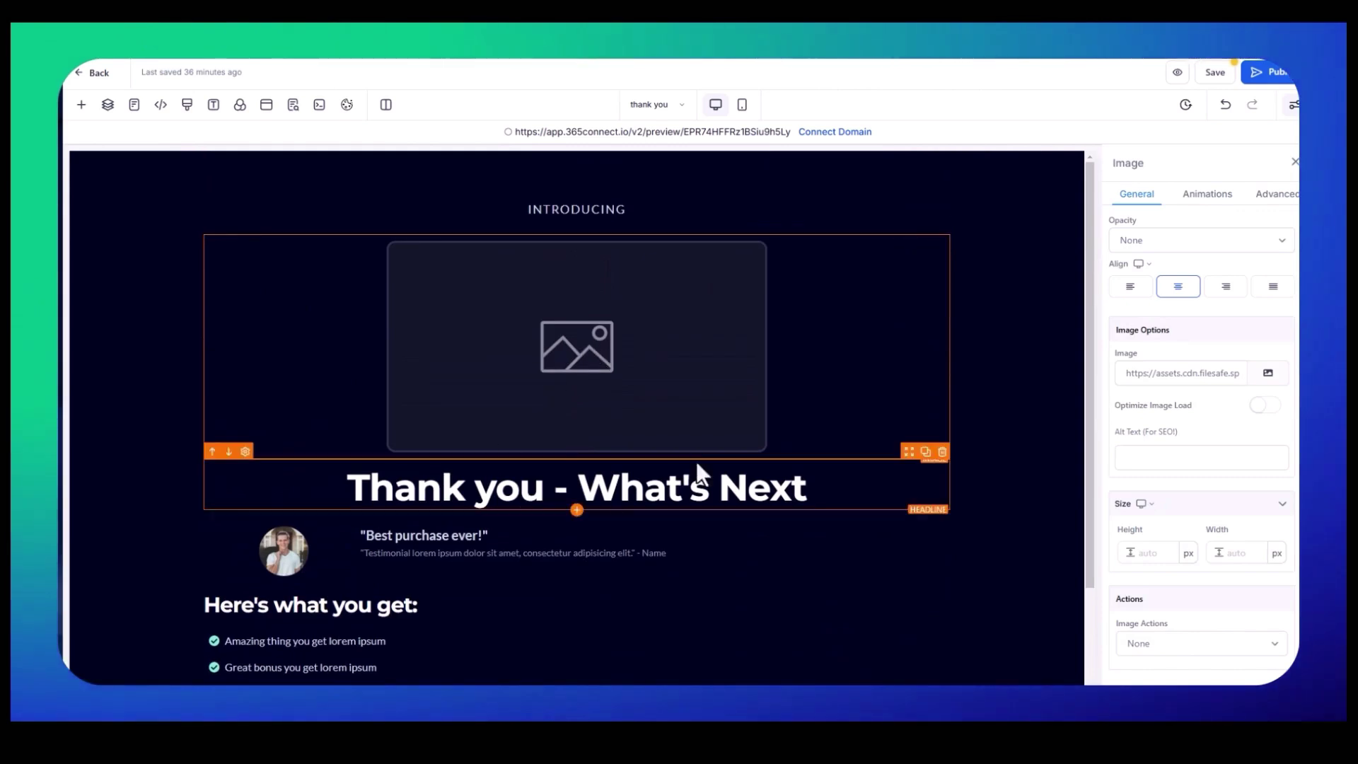
pyautogui.scroll(-2, 570, 479)
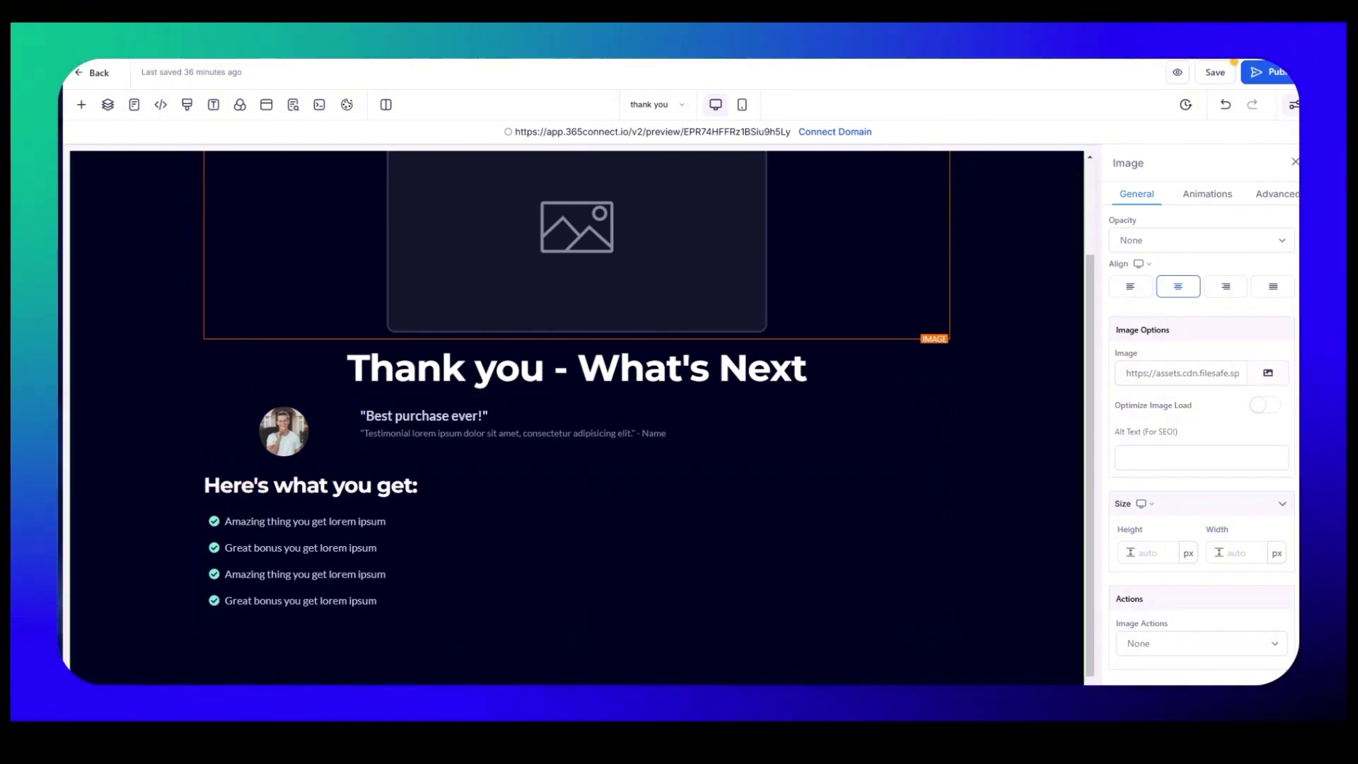
pyautogui.scroll(2, 958, 248)
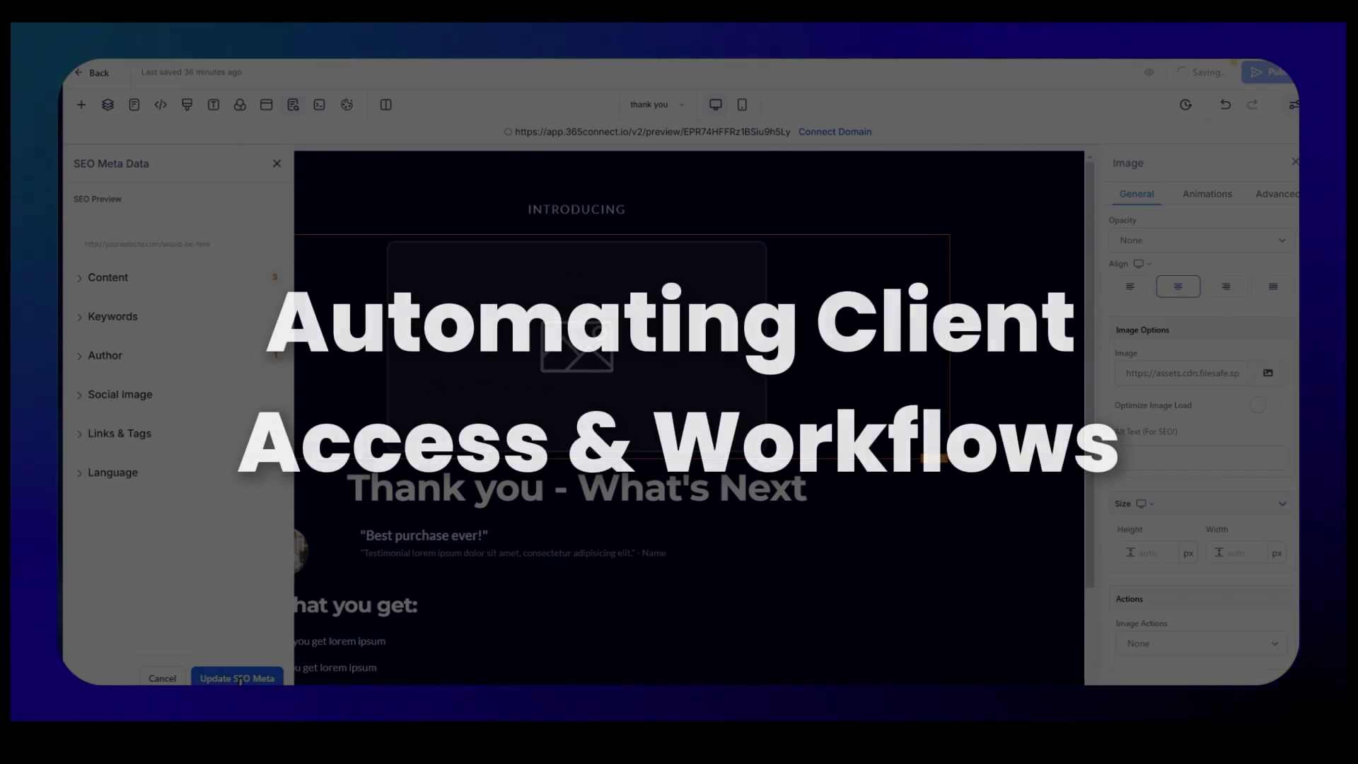
pyautogui.click(238, 678)
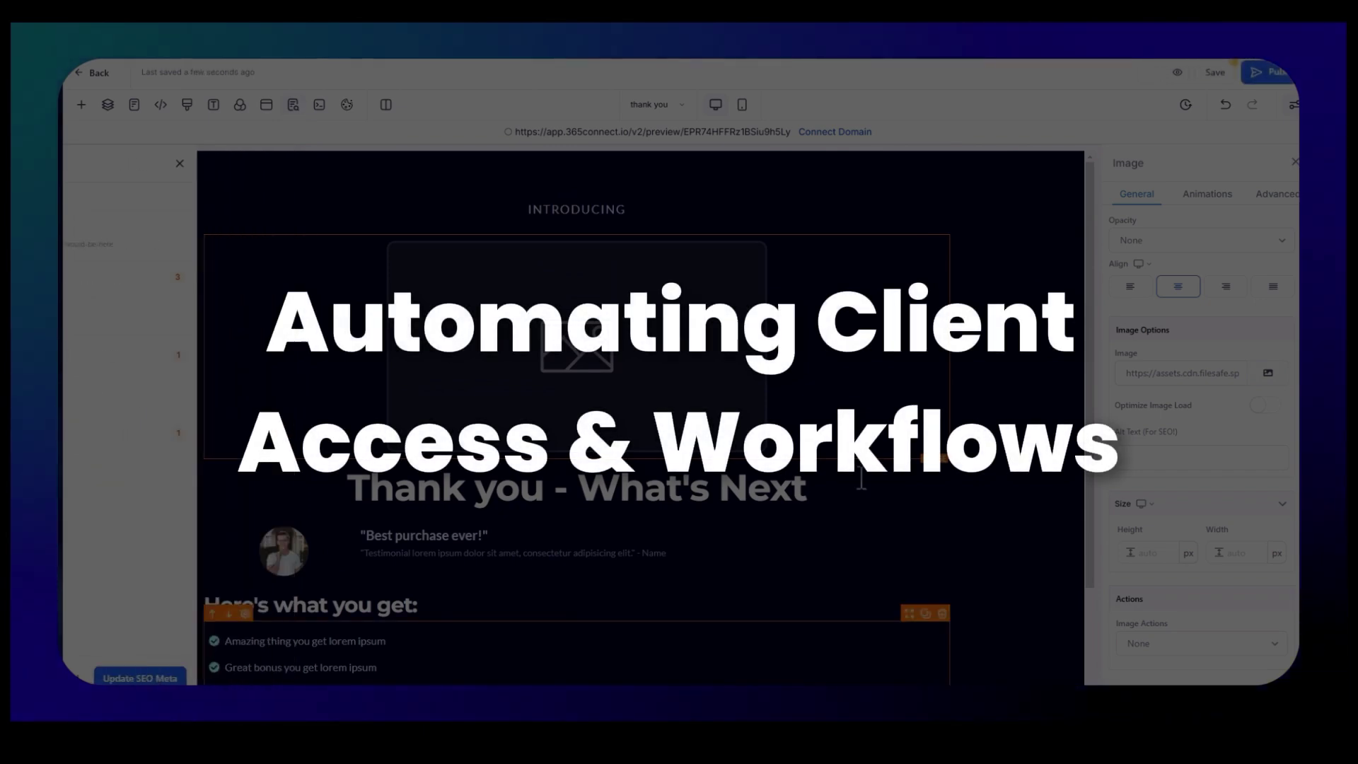
pyautogui.click(1281, 78)
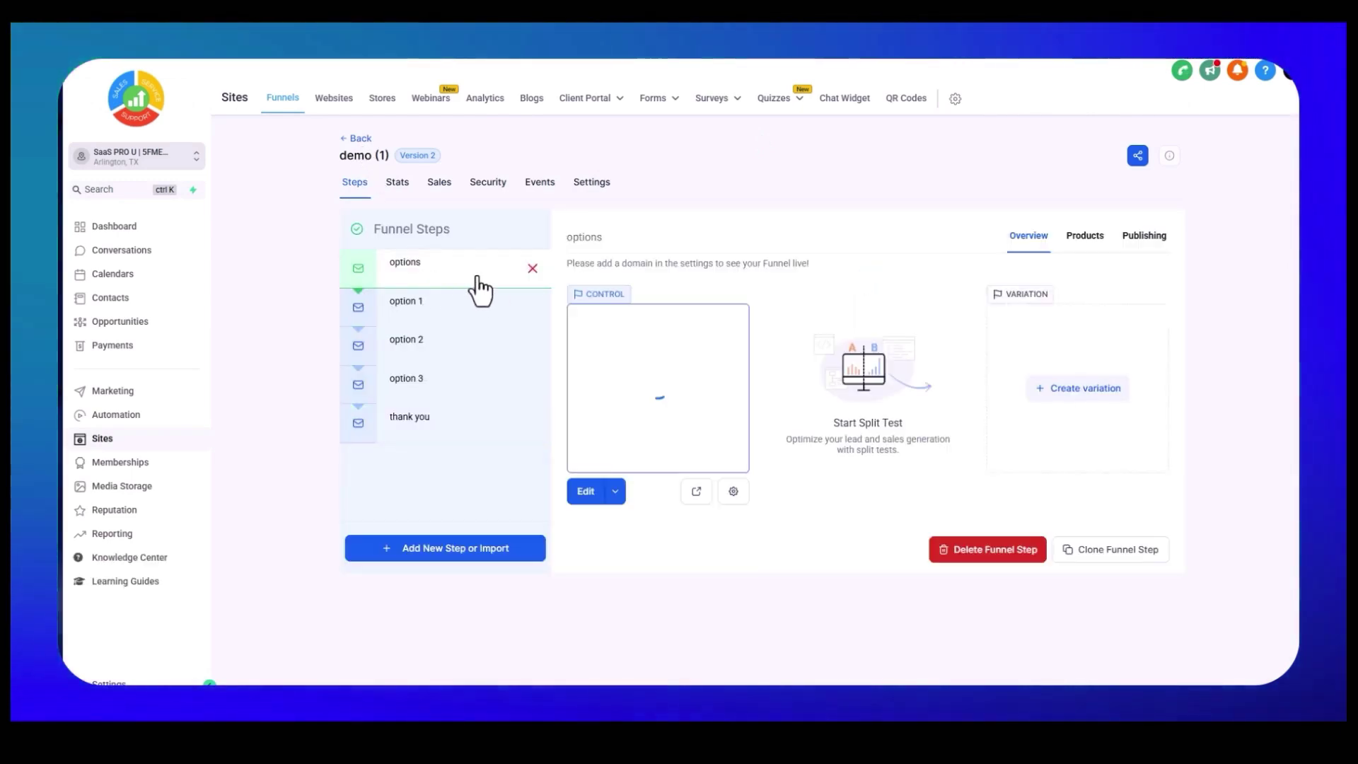
# Open the "options" funnel page in the editor and link the "Choose Basic" button to the funnel step "option 1".
pyautogui.click(584, 491)
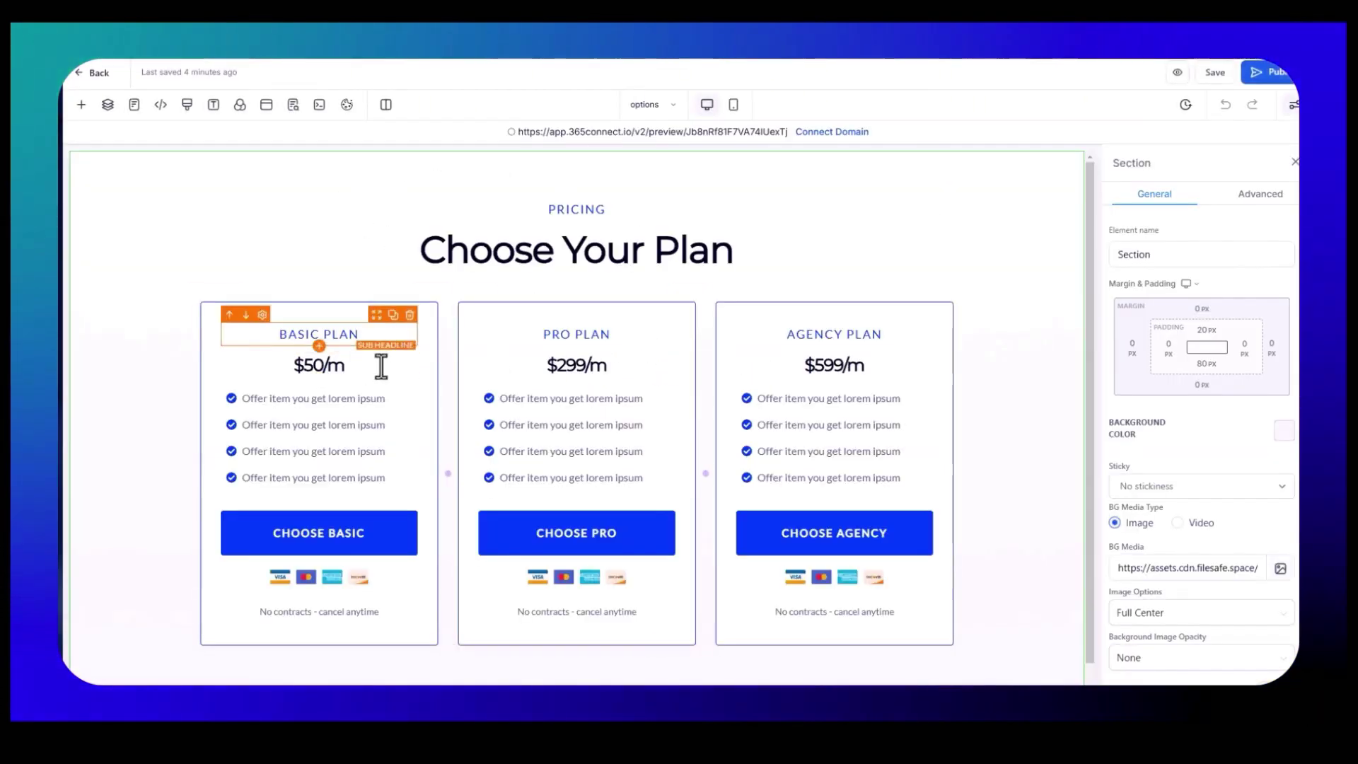
pyautogui.scroll(-1, 370, 444)
pyautogui.click(301, 523)
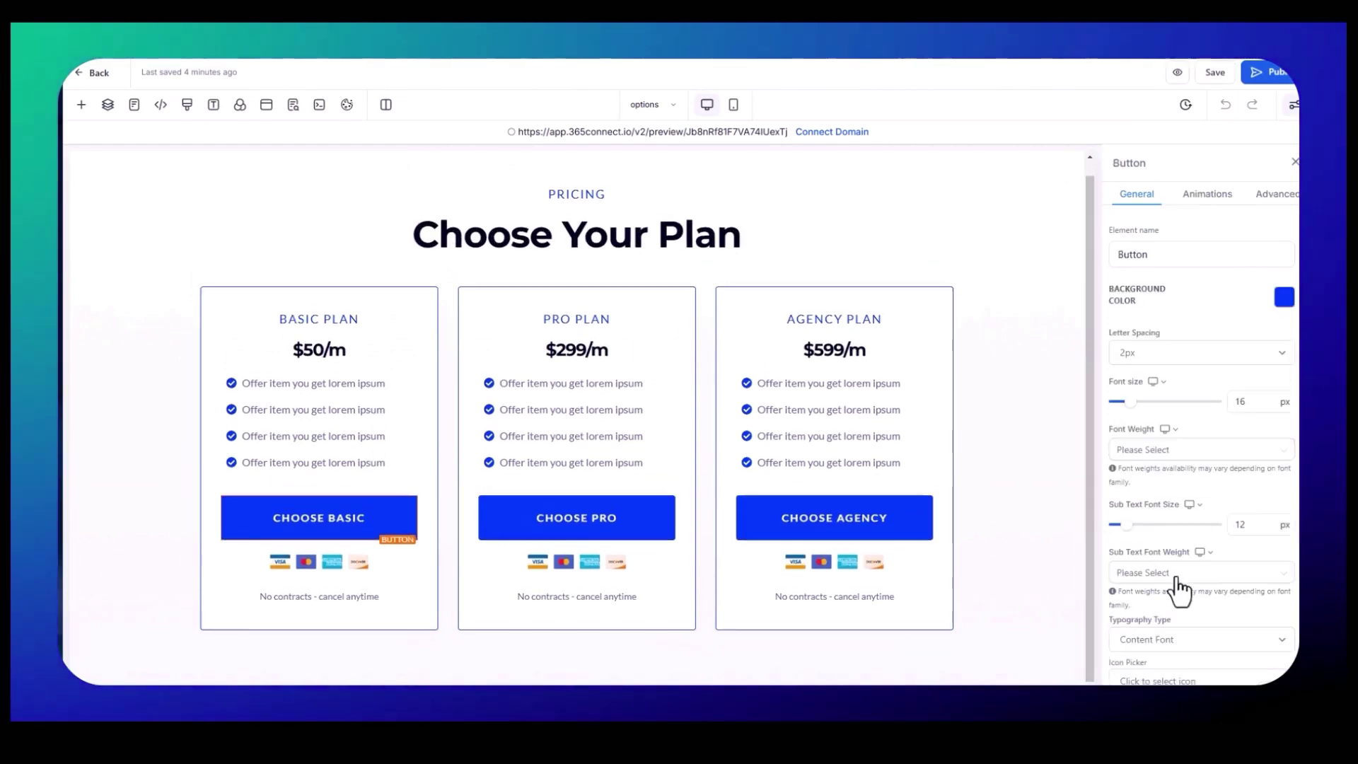
pyautogui.scroll(-5, 1225, 596)
pyautogui.scroll(-3, 1229, 625)
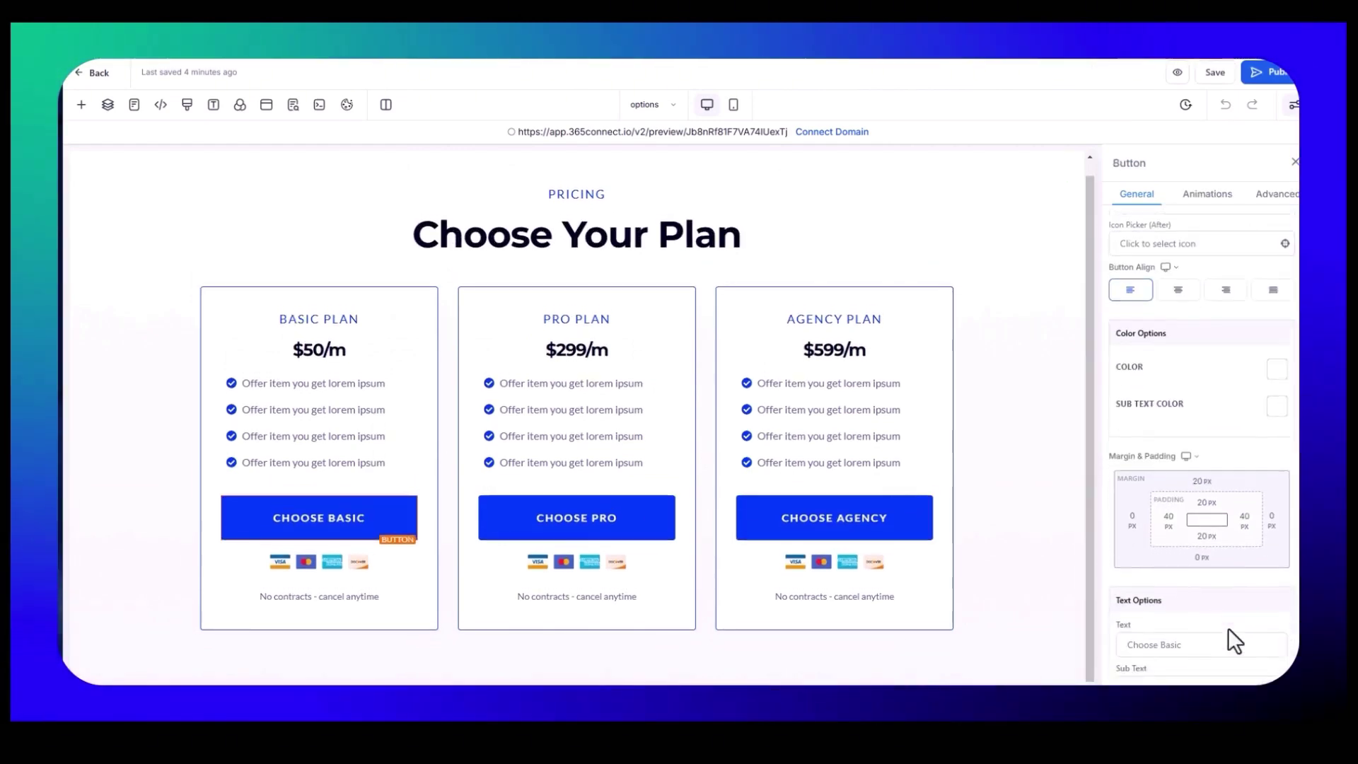
pyautogui.click(1128, 647)
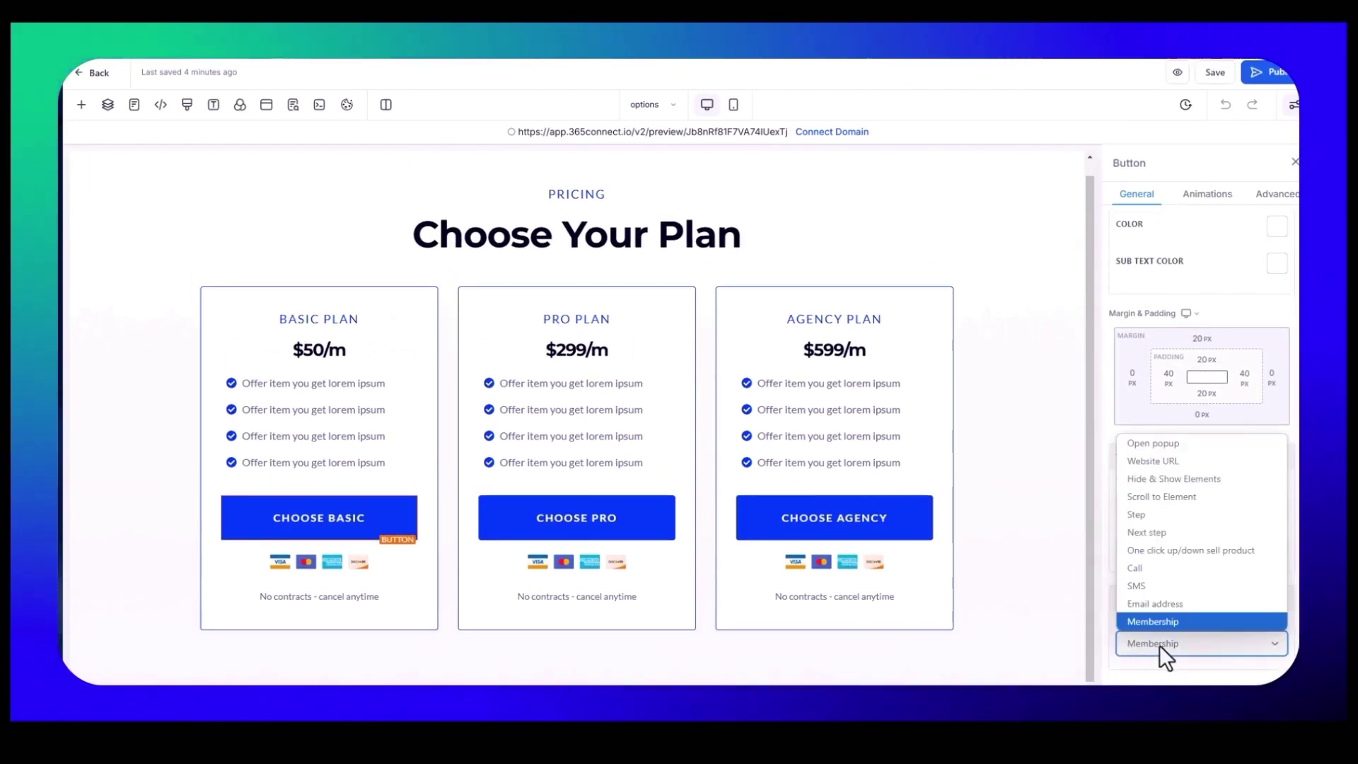
pyautogui.click(1153, 515)
pyautogui.scroll(-1, 1160, 609)
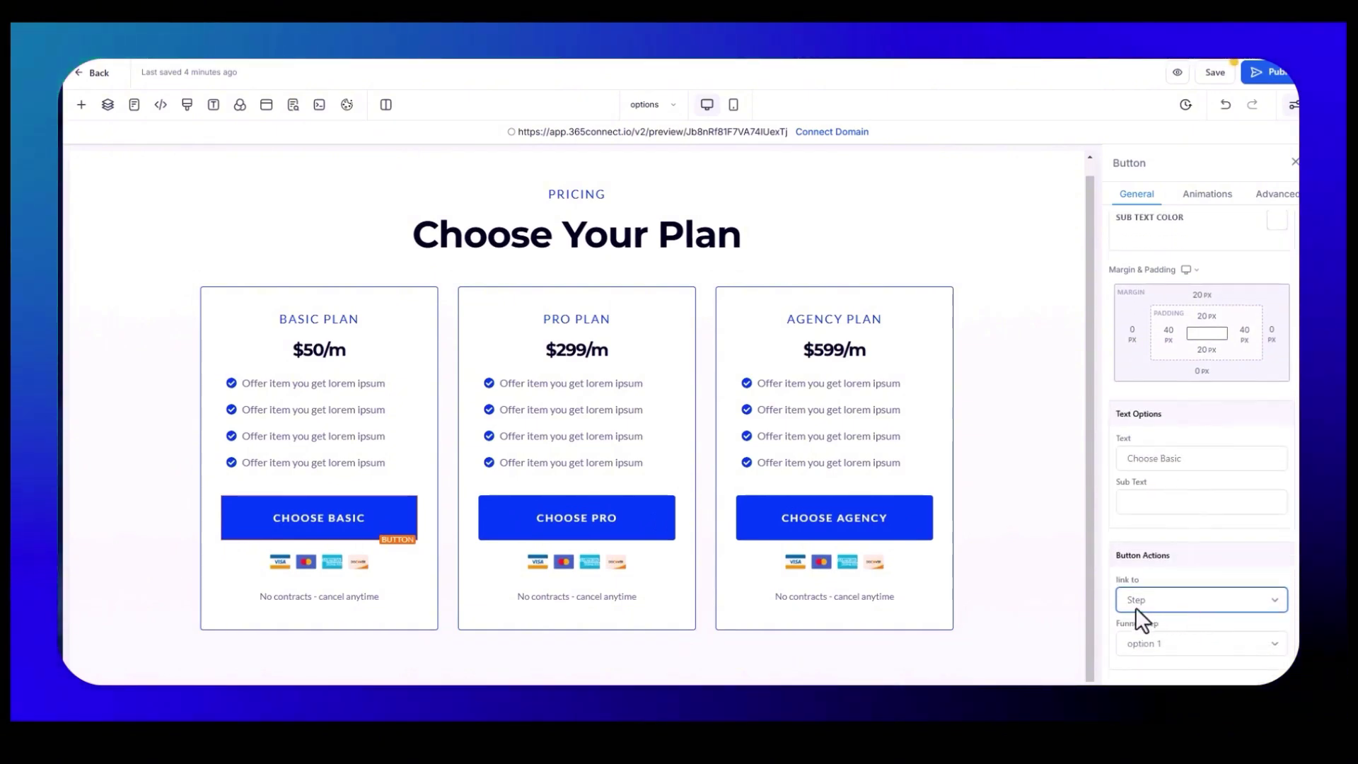
pyautogui.click(1165, 645)
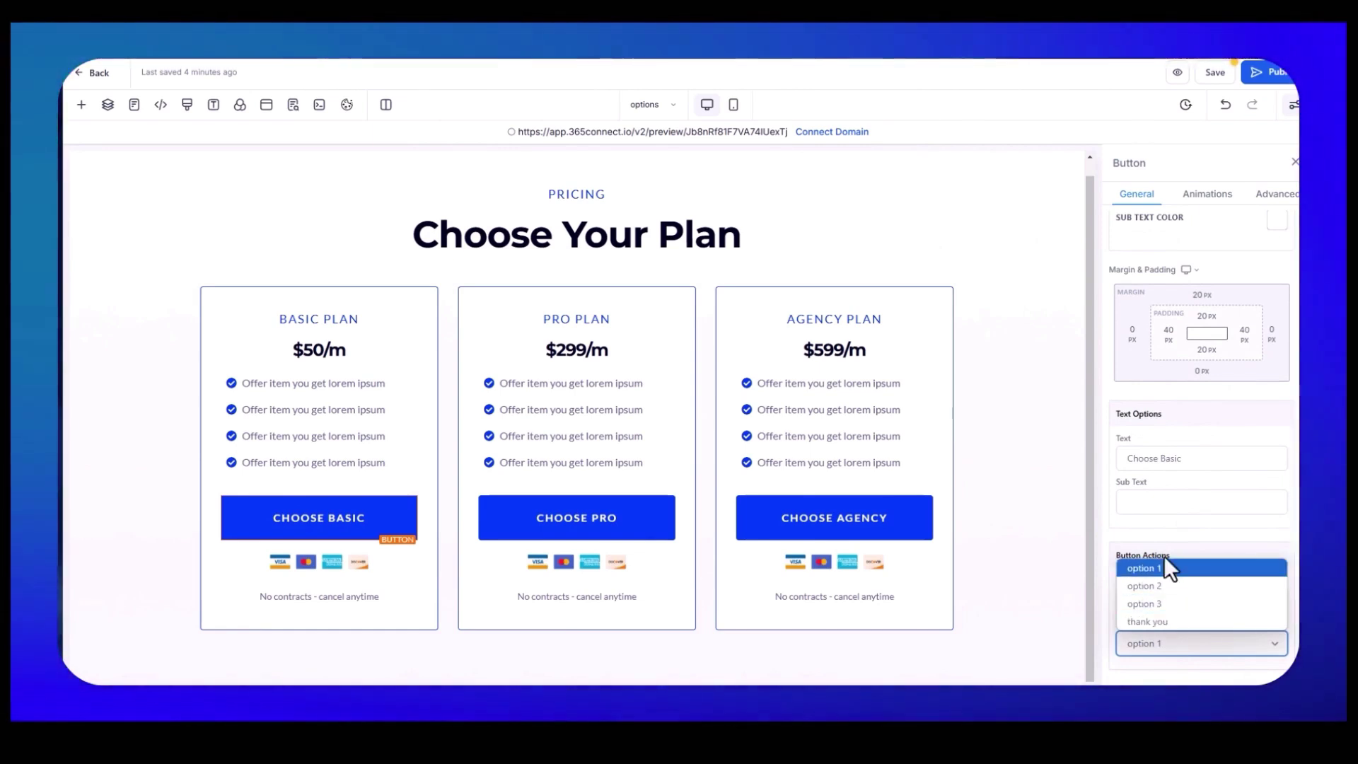
pyautogui.click(1164, 571)
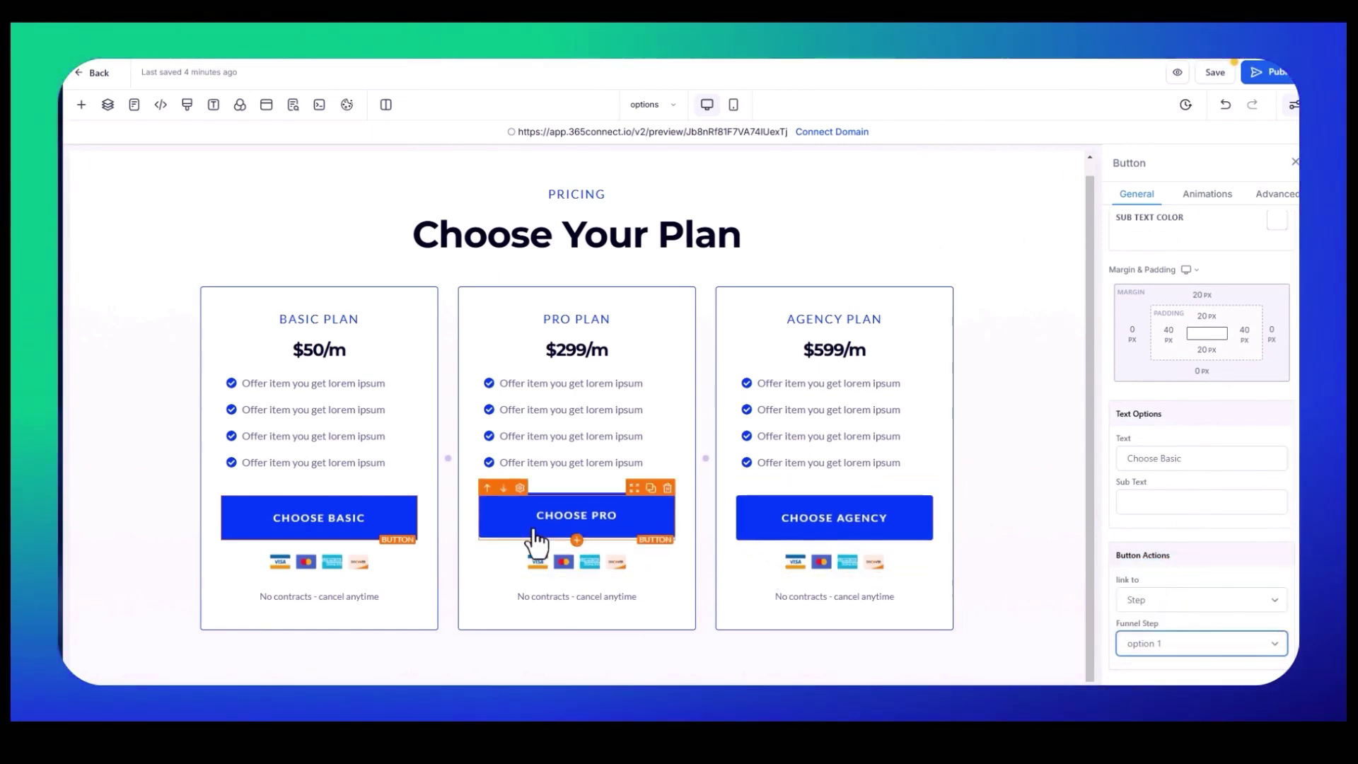
# Set the "Choose Pro" button's link action to Step.
pyautogui.click(540, 531)
pyautogui.click(1164, 643)
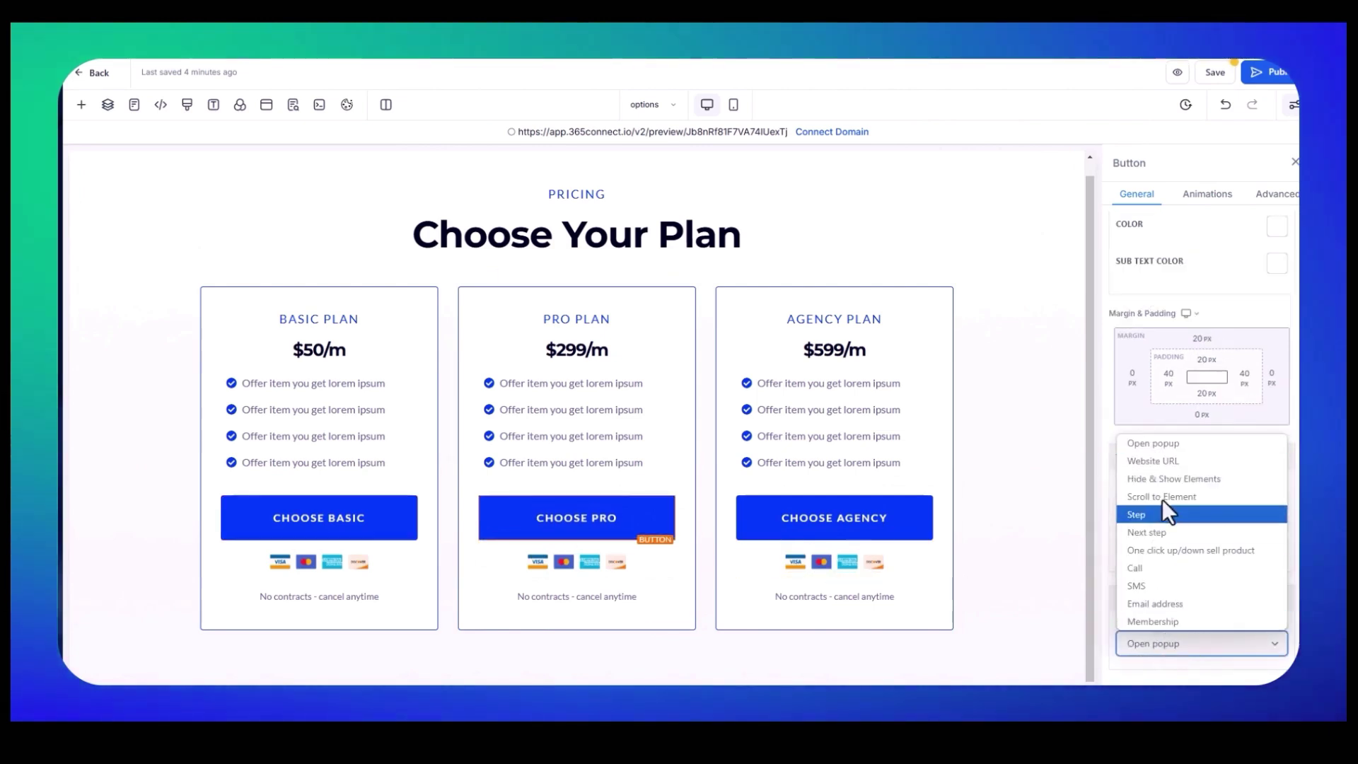
pyautogui.click(1153, 530)
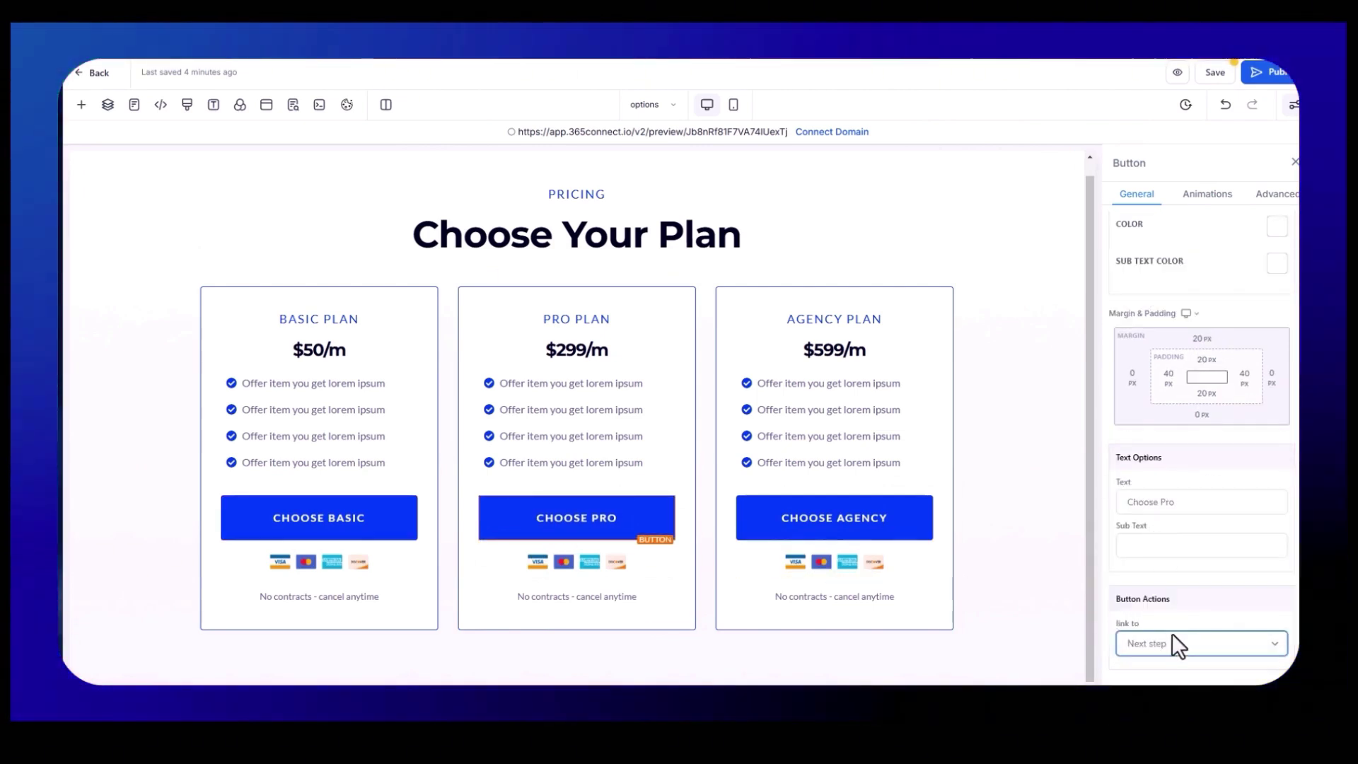
pyautogui.click(1171, 642)
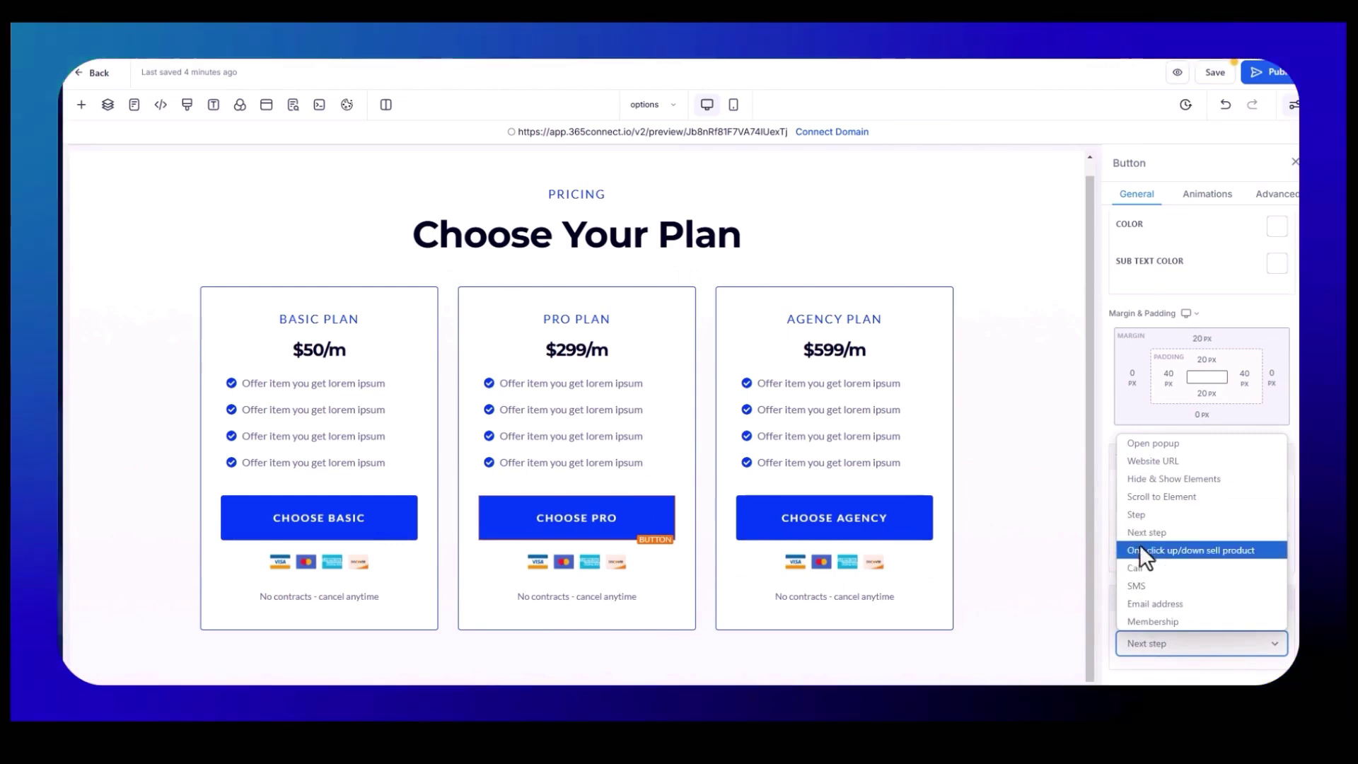
pyautogui.click(1135, 515)
# Link the "Choose Agency" button to the funnel step "option 3".
pyautogui.click(1167, 680)
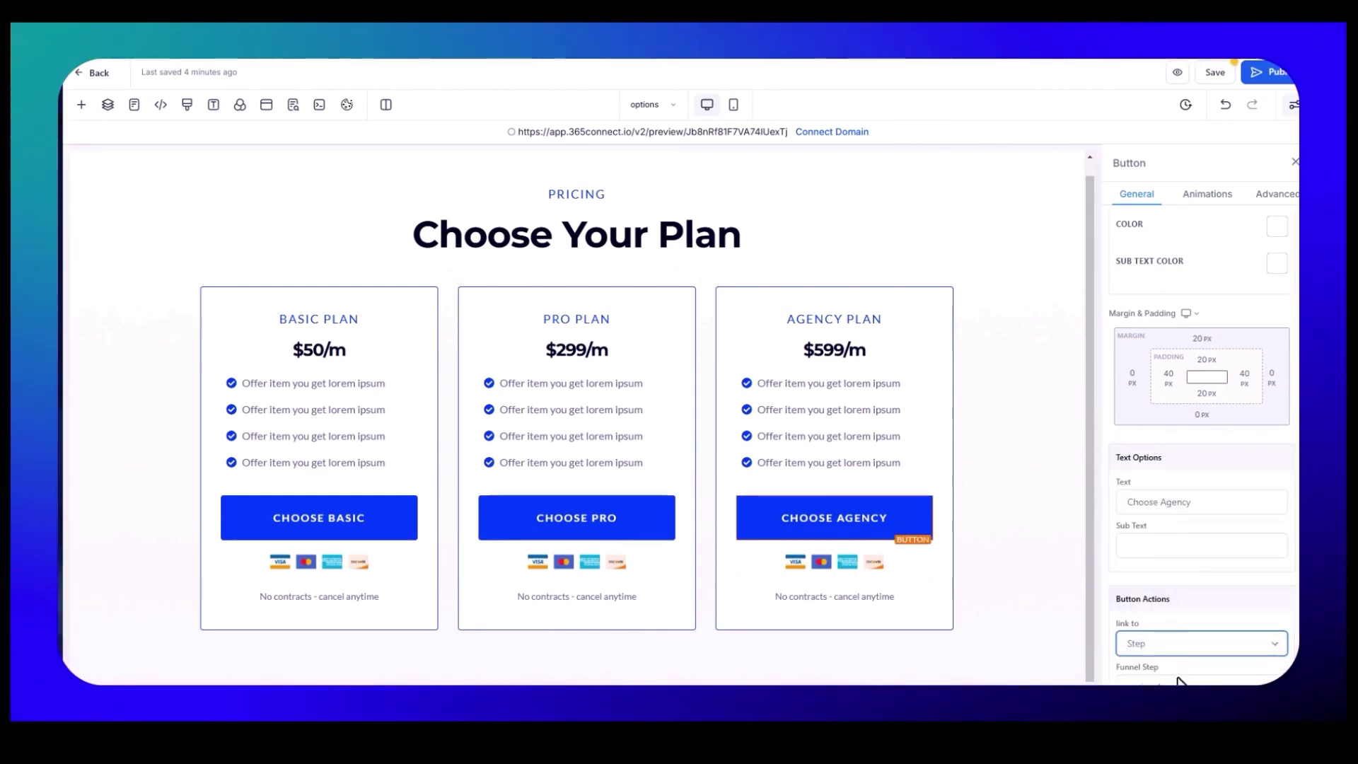
pyautogui.scroll(-1, 1168, 644)
pyautogui.click(1168, 643)
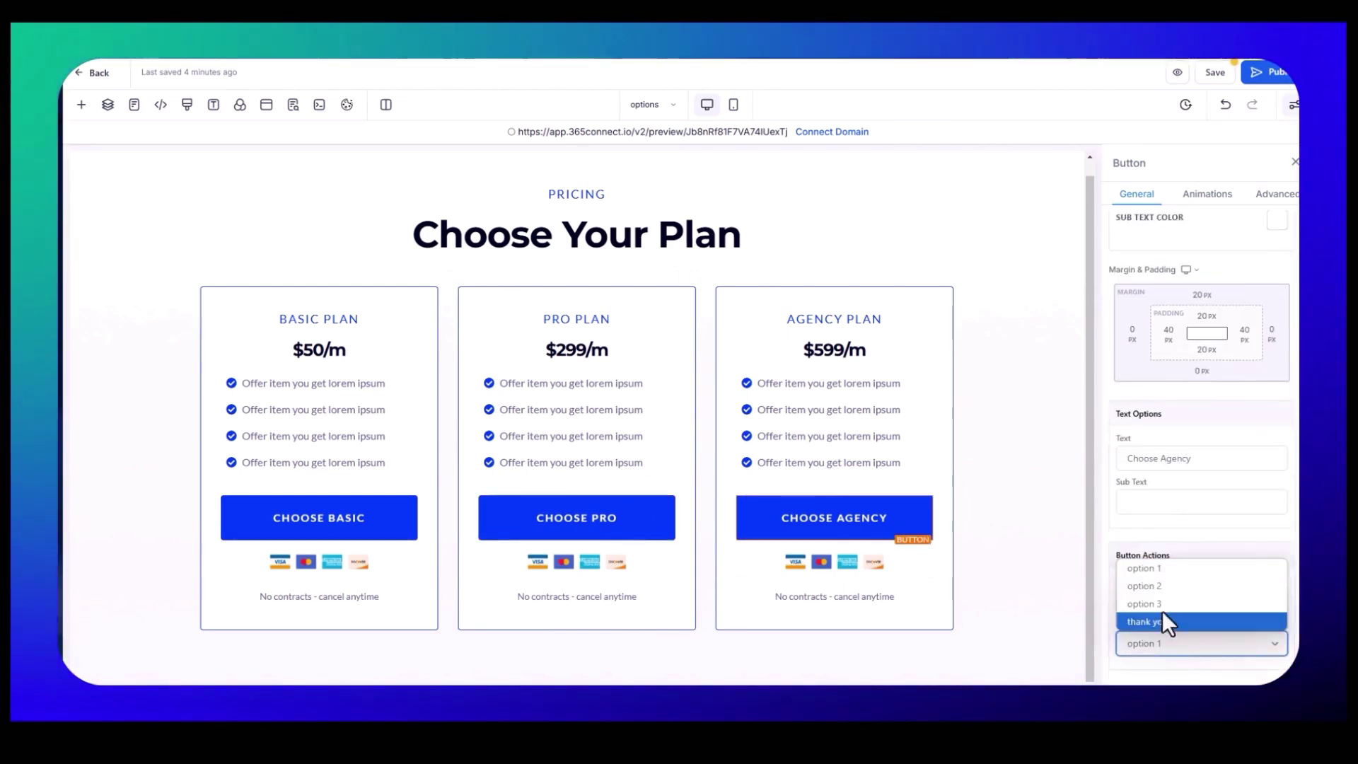
pyautogui.click(1161, 602)
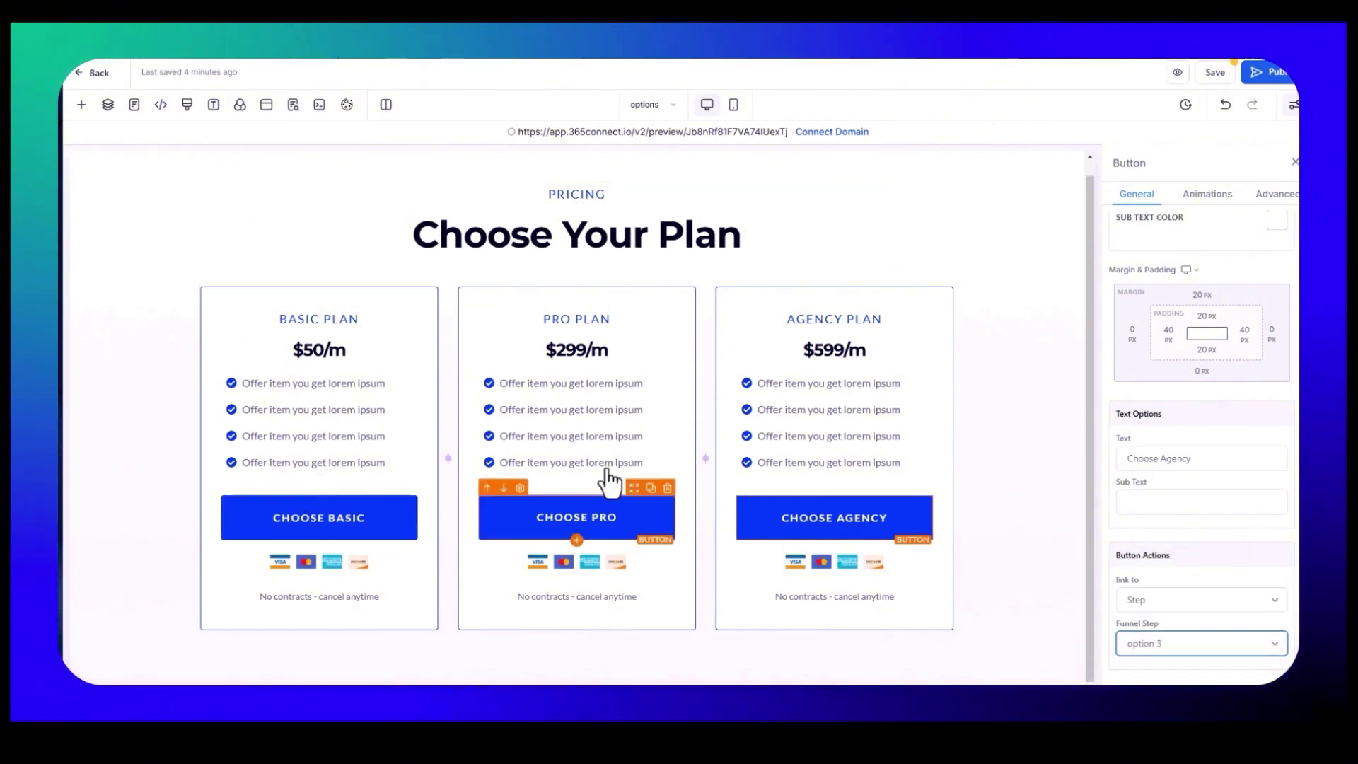
# Save the "options" page with its SEO meta data and return to the funnel's step overview.
pyautogui.click(1214, 73)
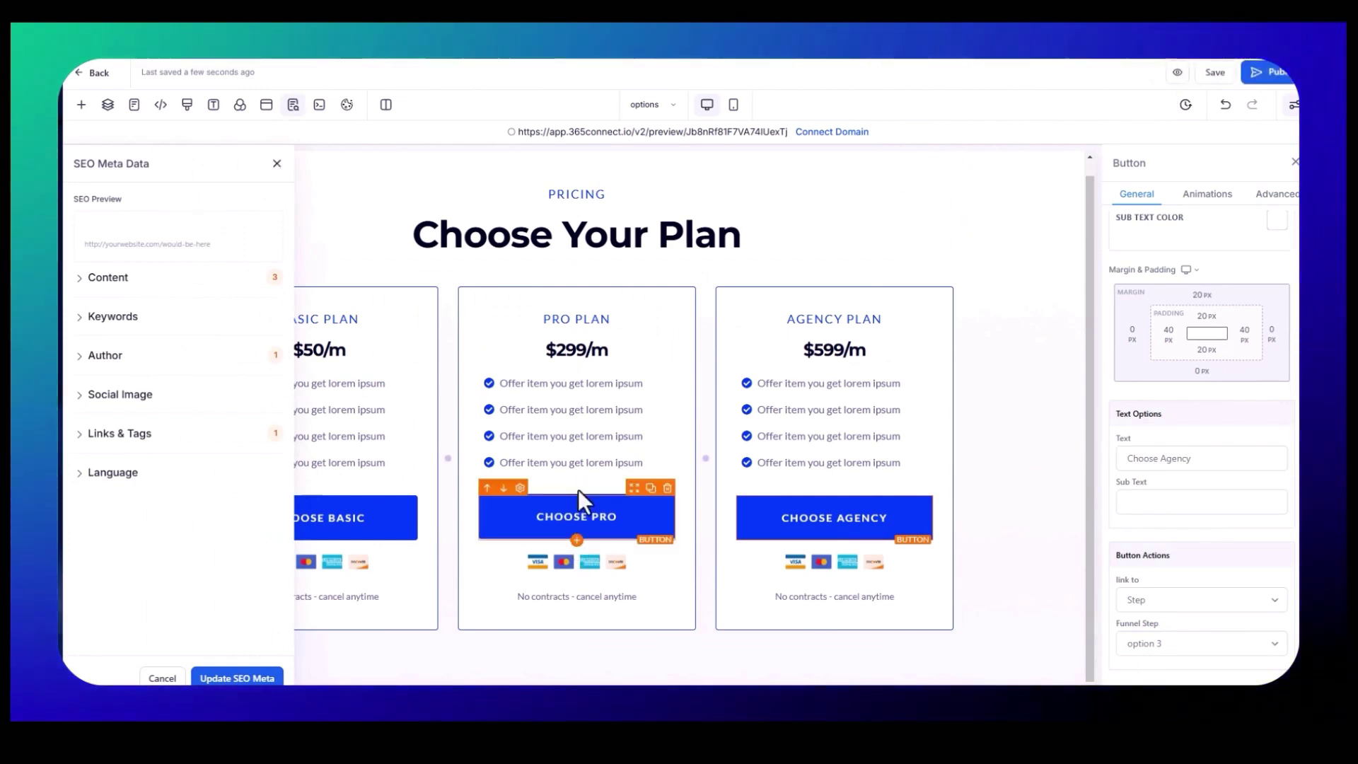
pyautogui.click(237, 677)
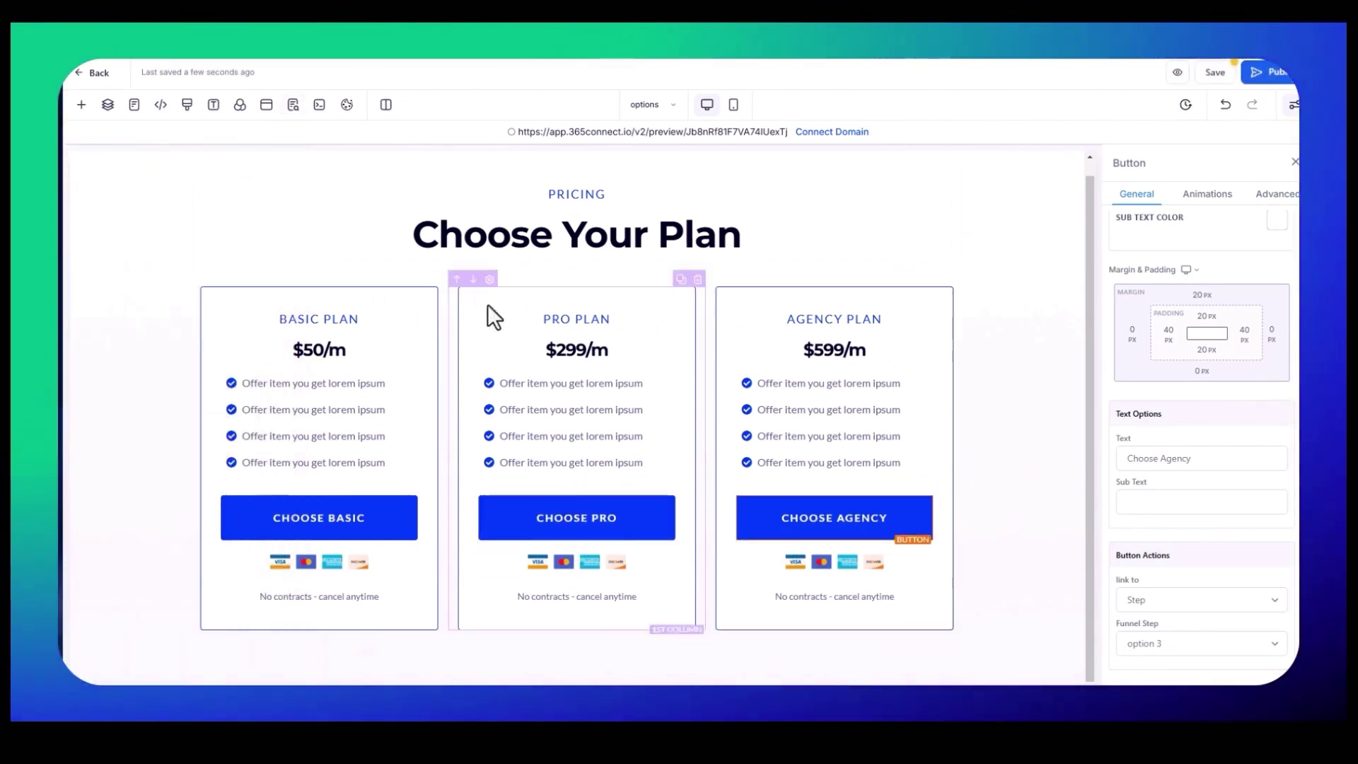
pyautogui.click(1215, 73)
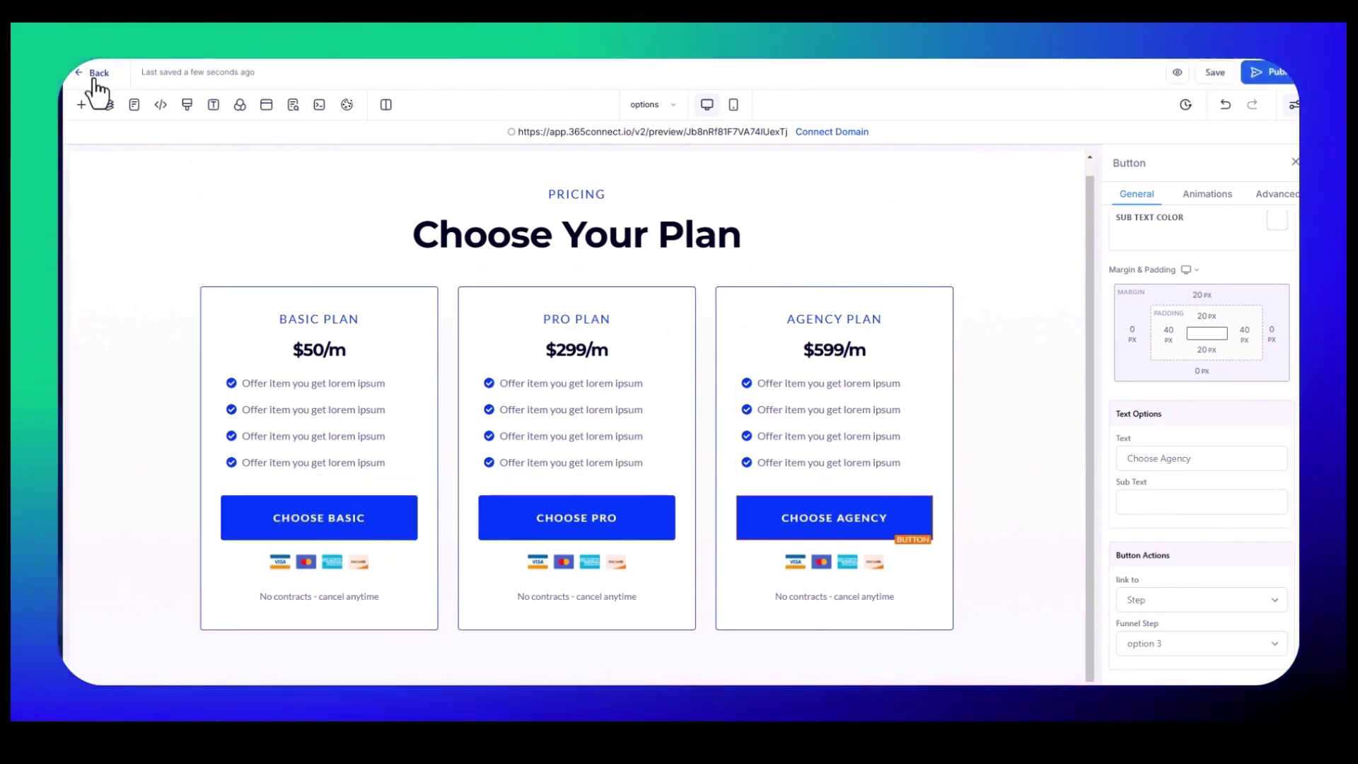
pyautogui.click(97, 73)
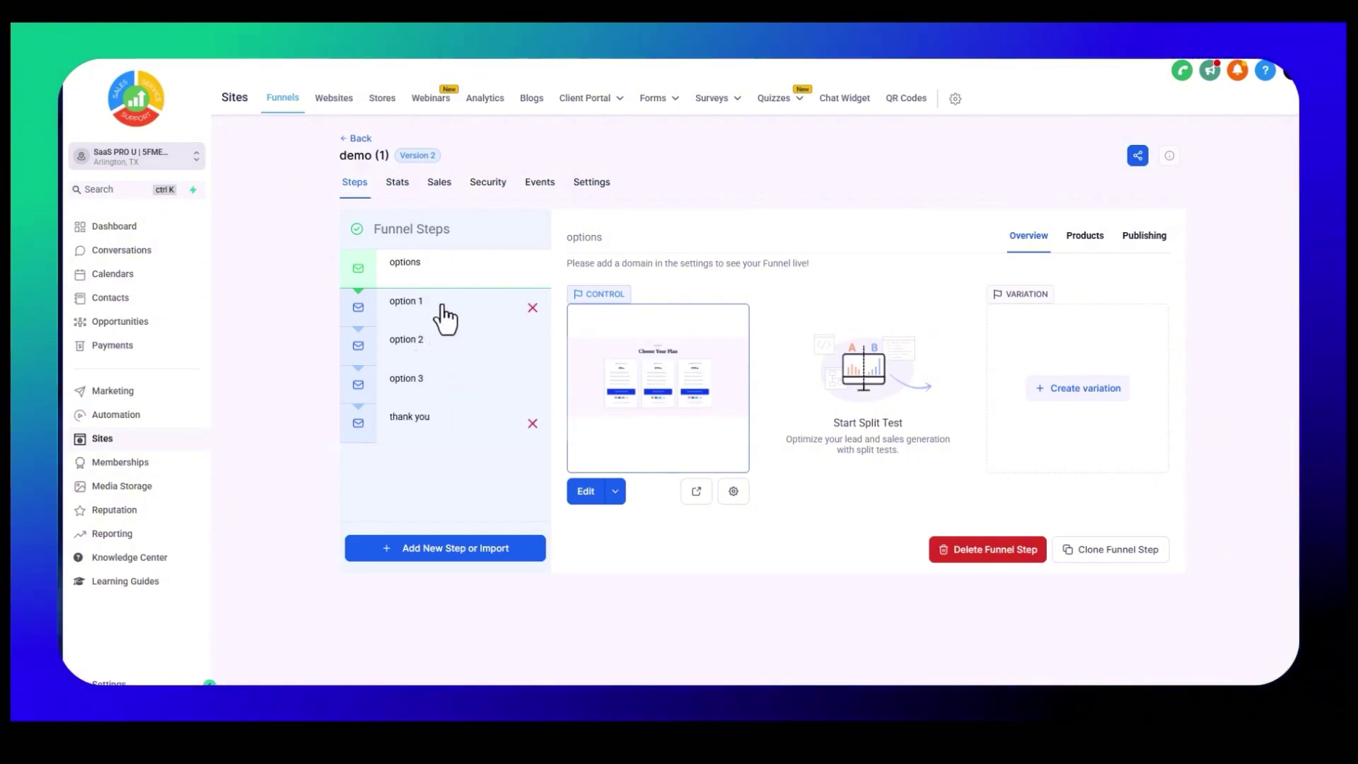
# Start adding a product to the "option 1" funnel step, choosing AI AGENCY MASTERCOURSE - SPECIAL EDITION BUNDLE - OFFER as both product and price.
pyautogui.click(442, 311)
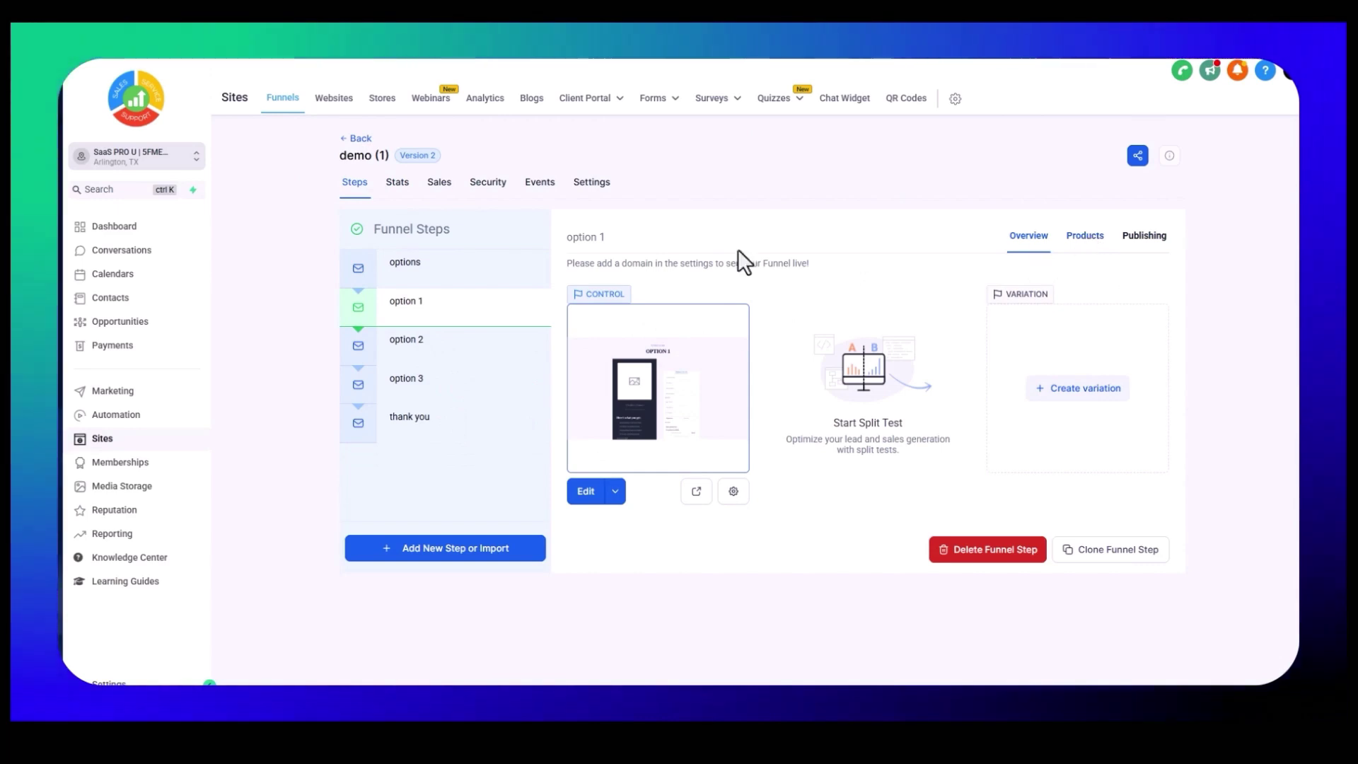
pyautogui.click(1094, 253)
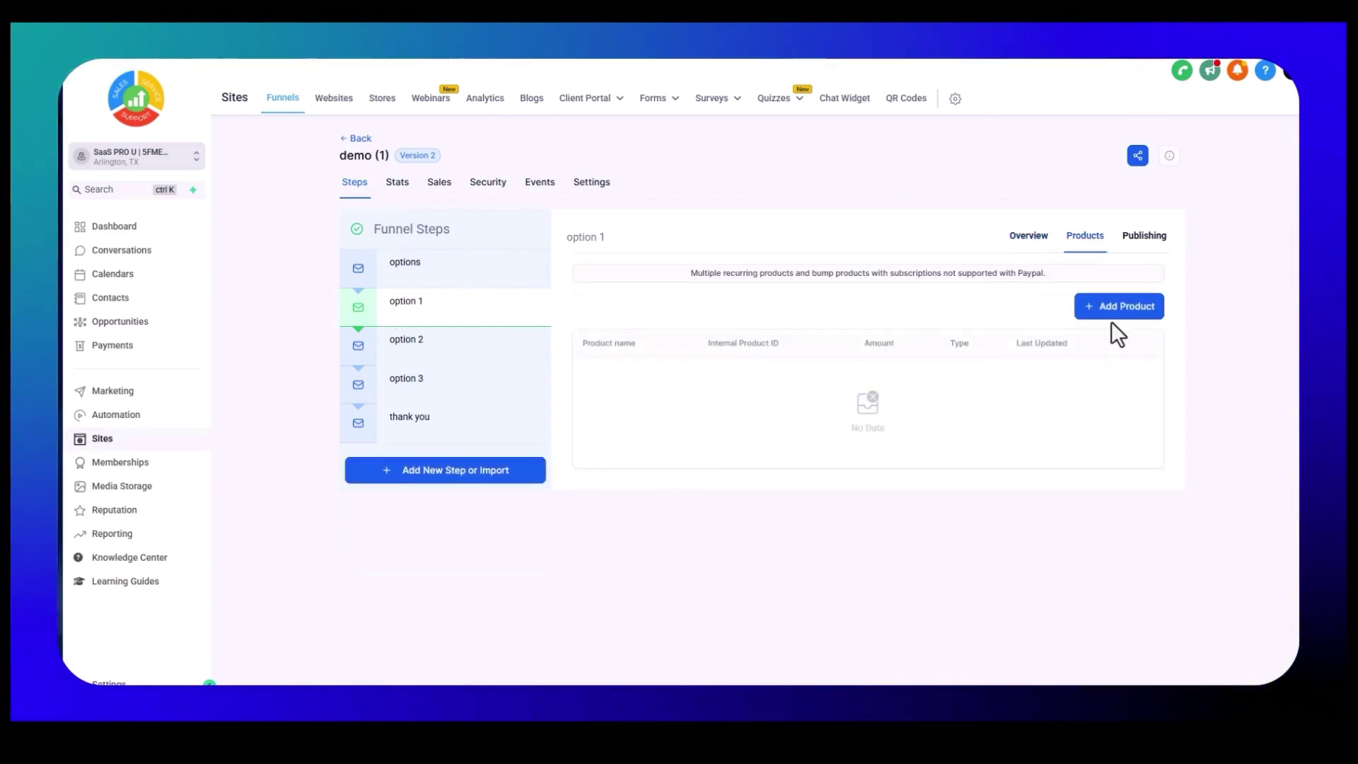
pyautogui.click(1114, 306)
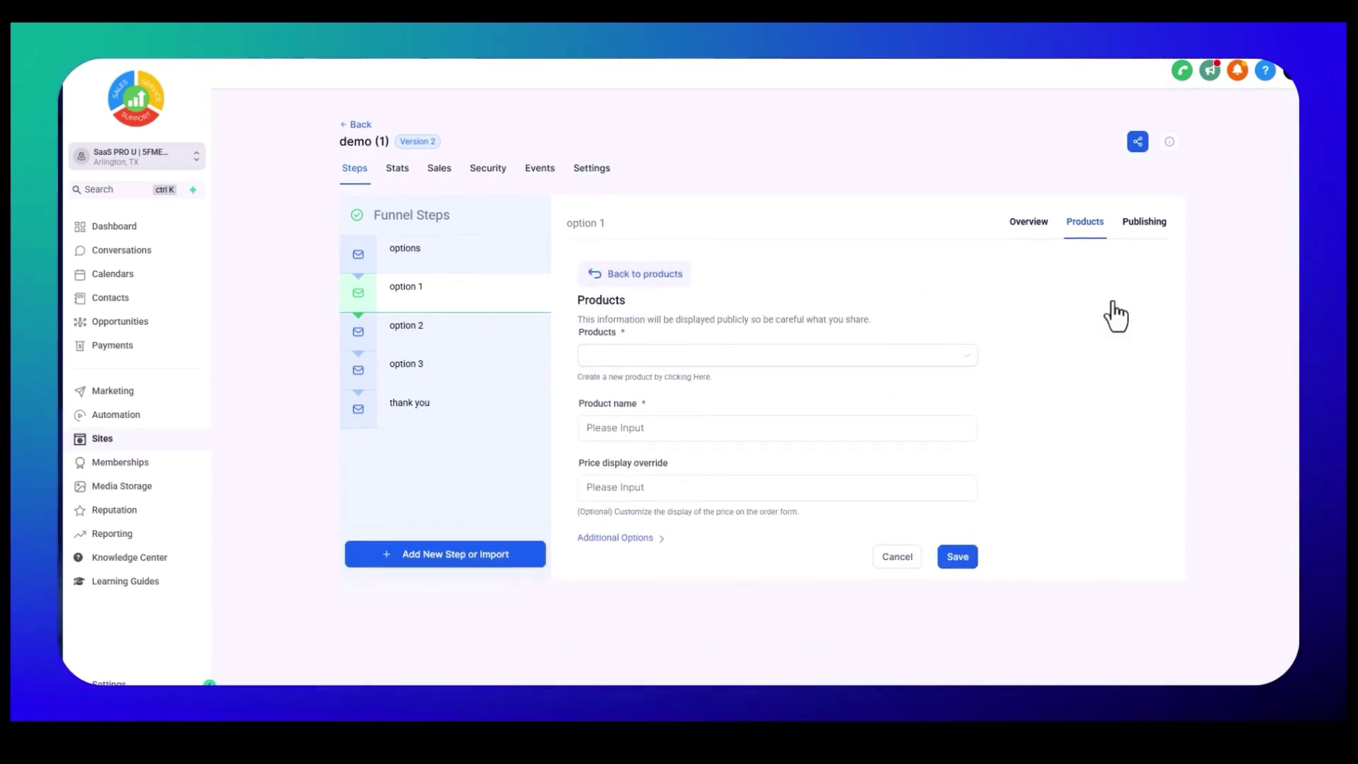
pyautogui.click(615, 352)
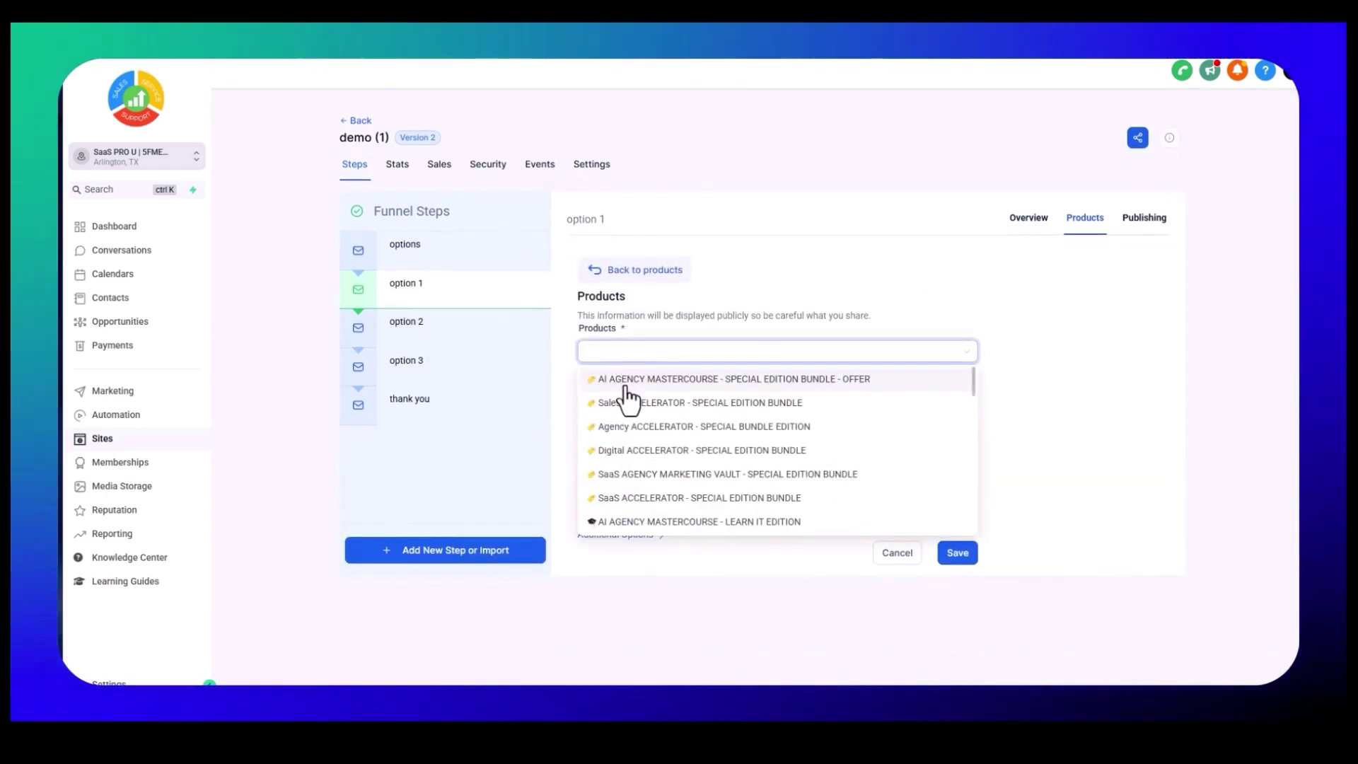
pyautogui.click(605, 381)
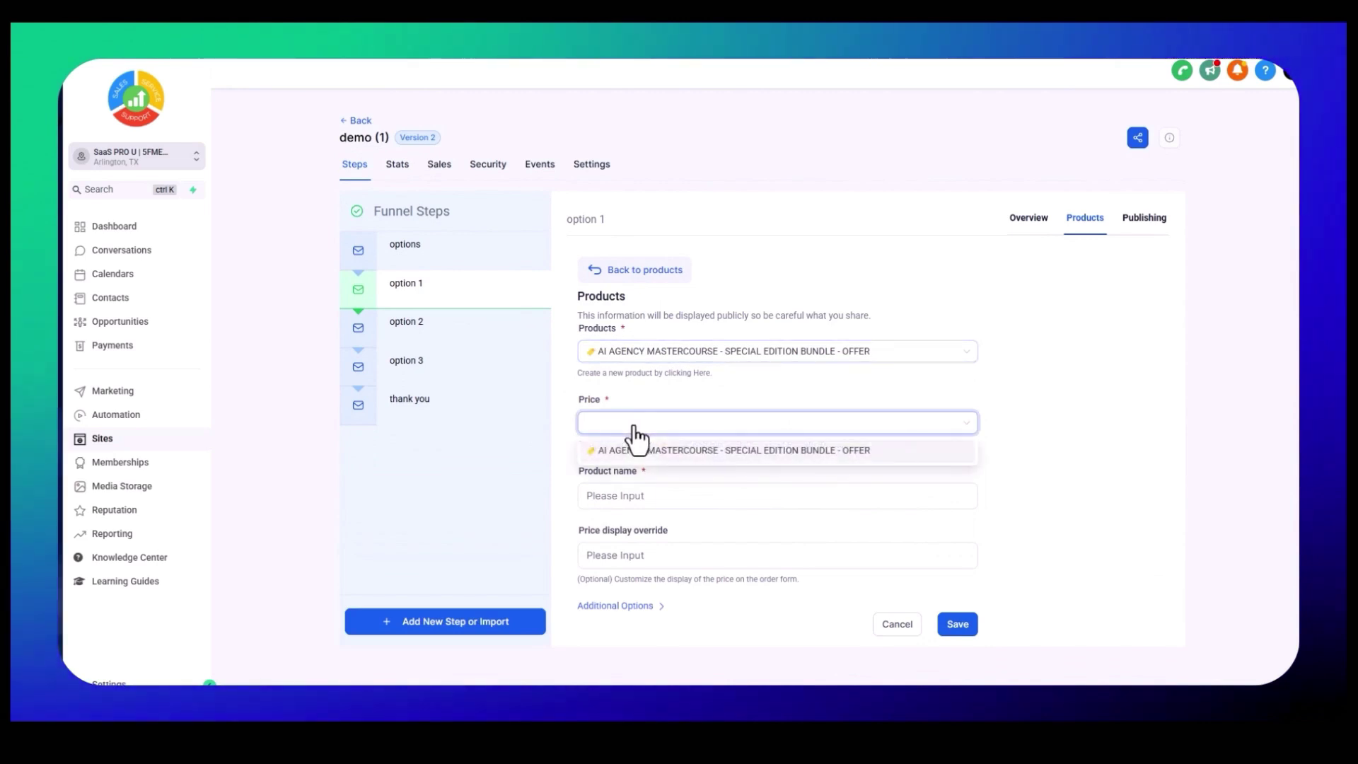
pyautogui.click(644, 453)
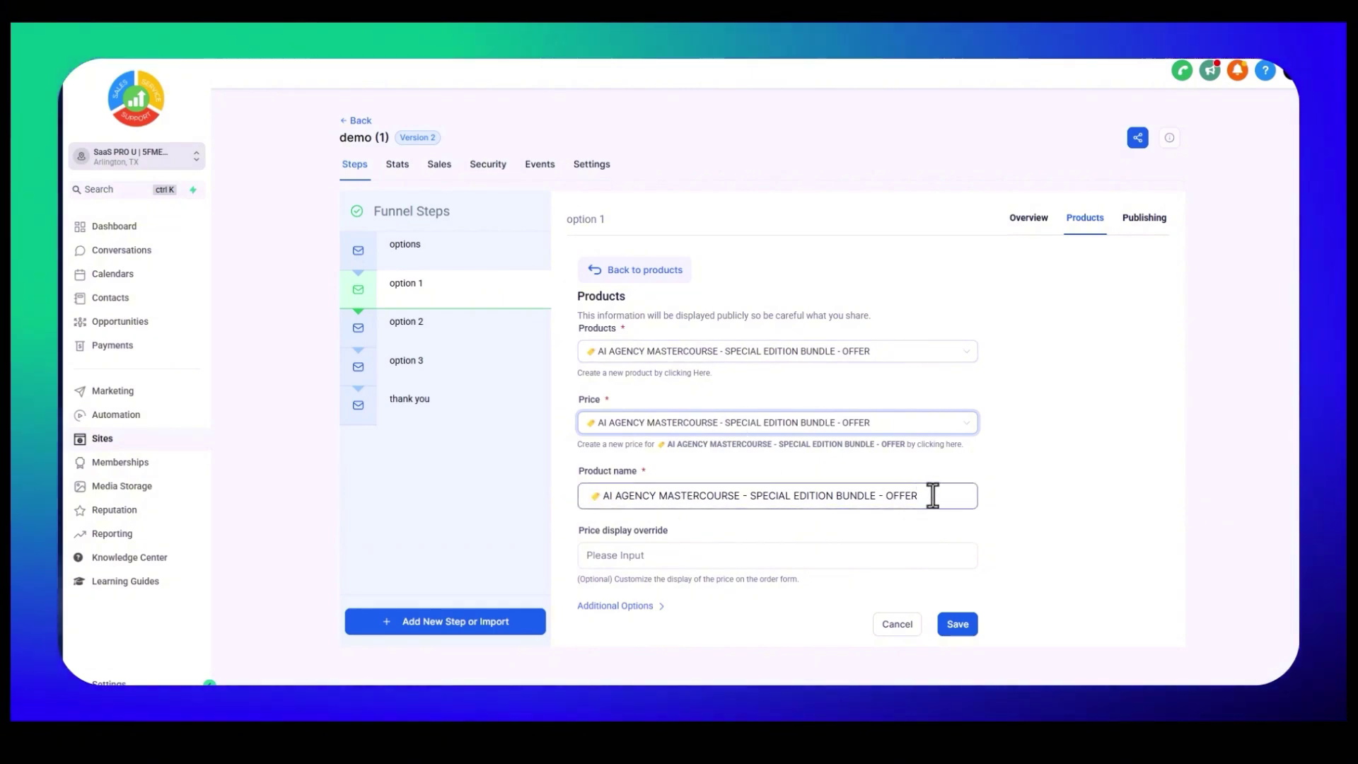
# Set the product name and price display override to "$50 / Month", expand the additional options, and save the product.
pyautogui.write('$')
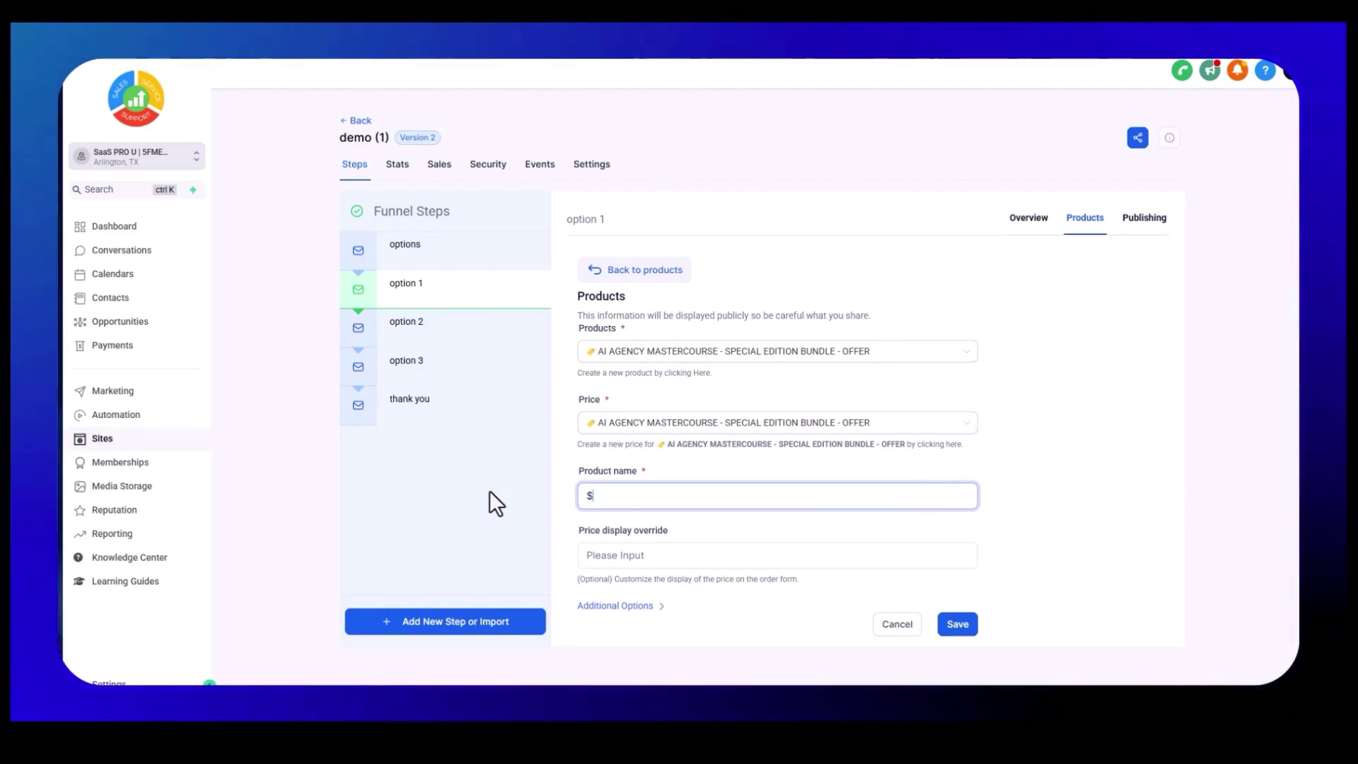
pyautogui.write('50 / Mont')
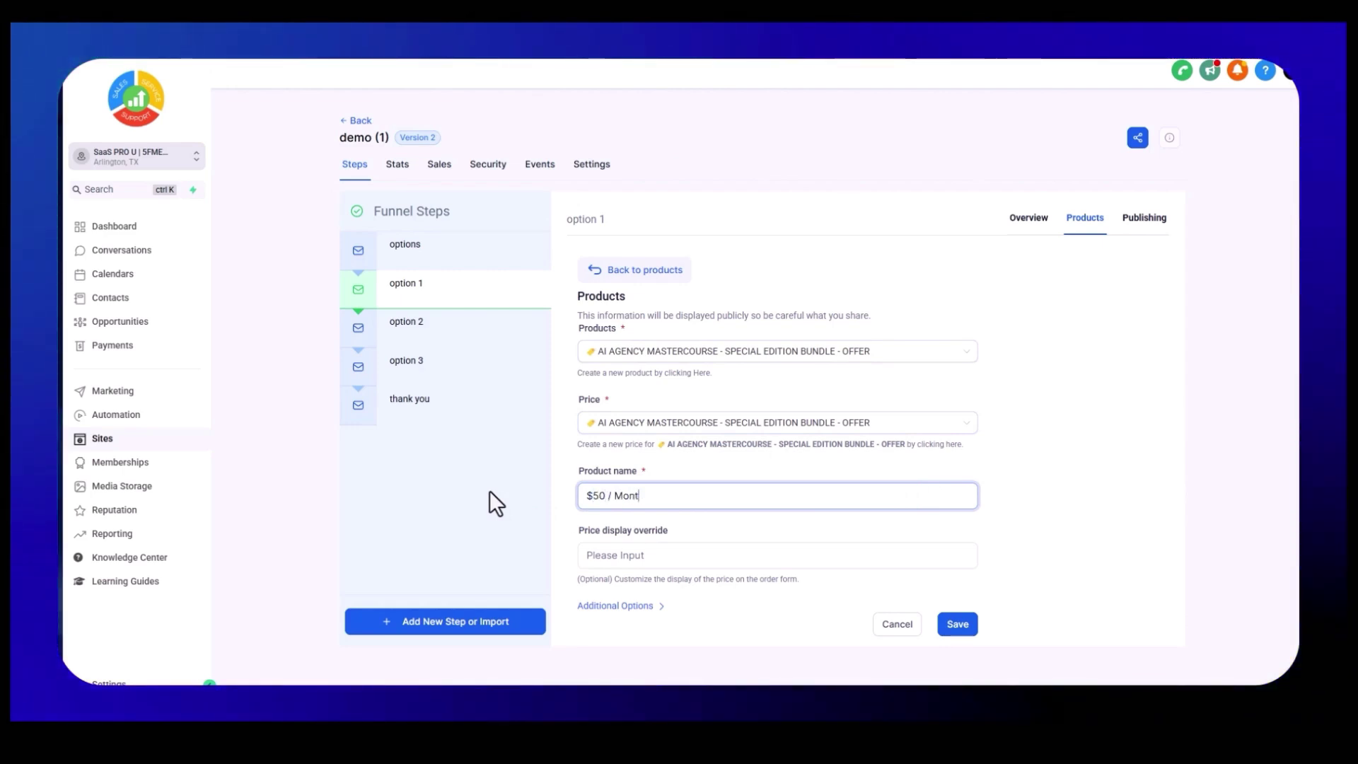
pyautogui.write('h')
pyautogui.hotkey('ctrl', 'a')
pyautogui.hotkey('ctrl', 'c')
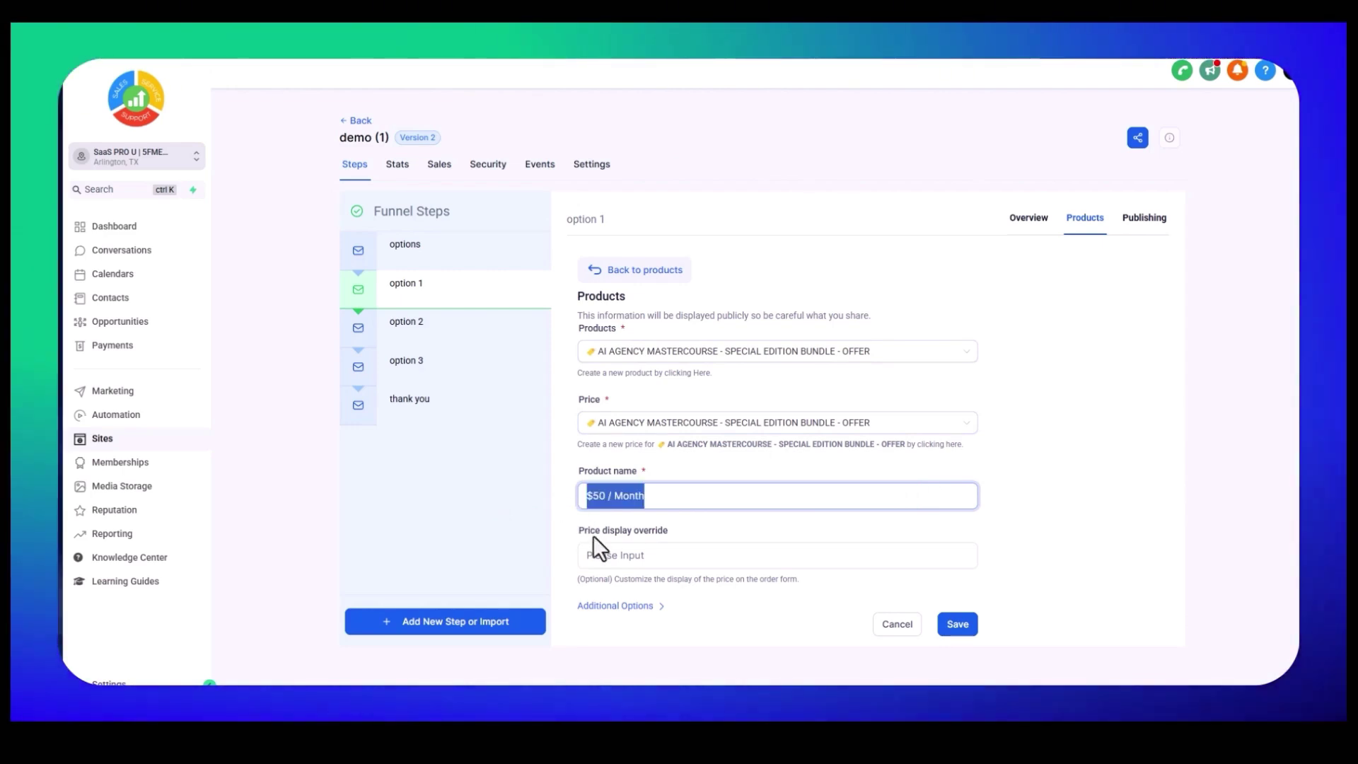
pyautogui.click(597, 554)
pyautogui.hotkey('ctrl', 'v')
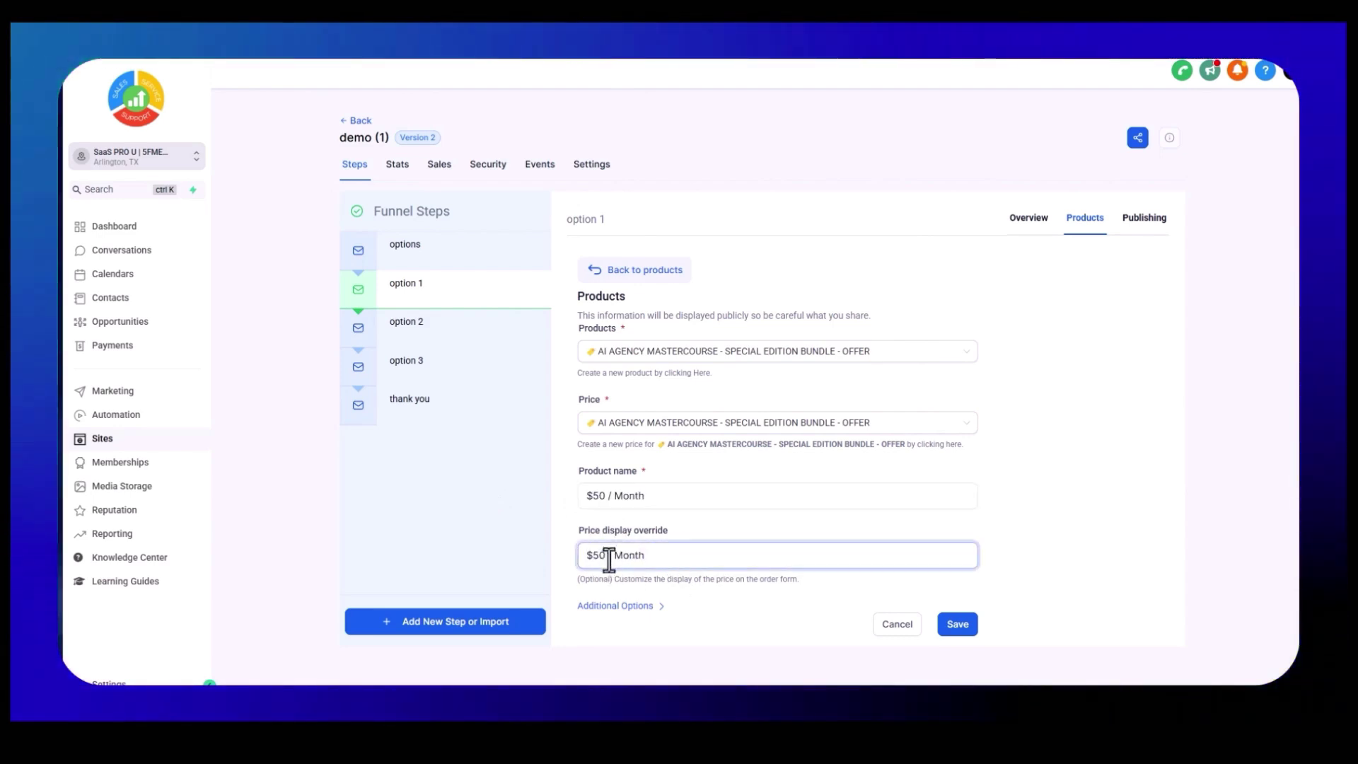
pyautogui.click(647, 606)
pyautogui.scroll(-2, 813, 558)
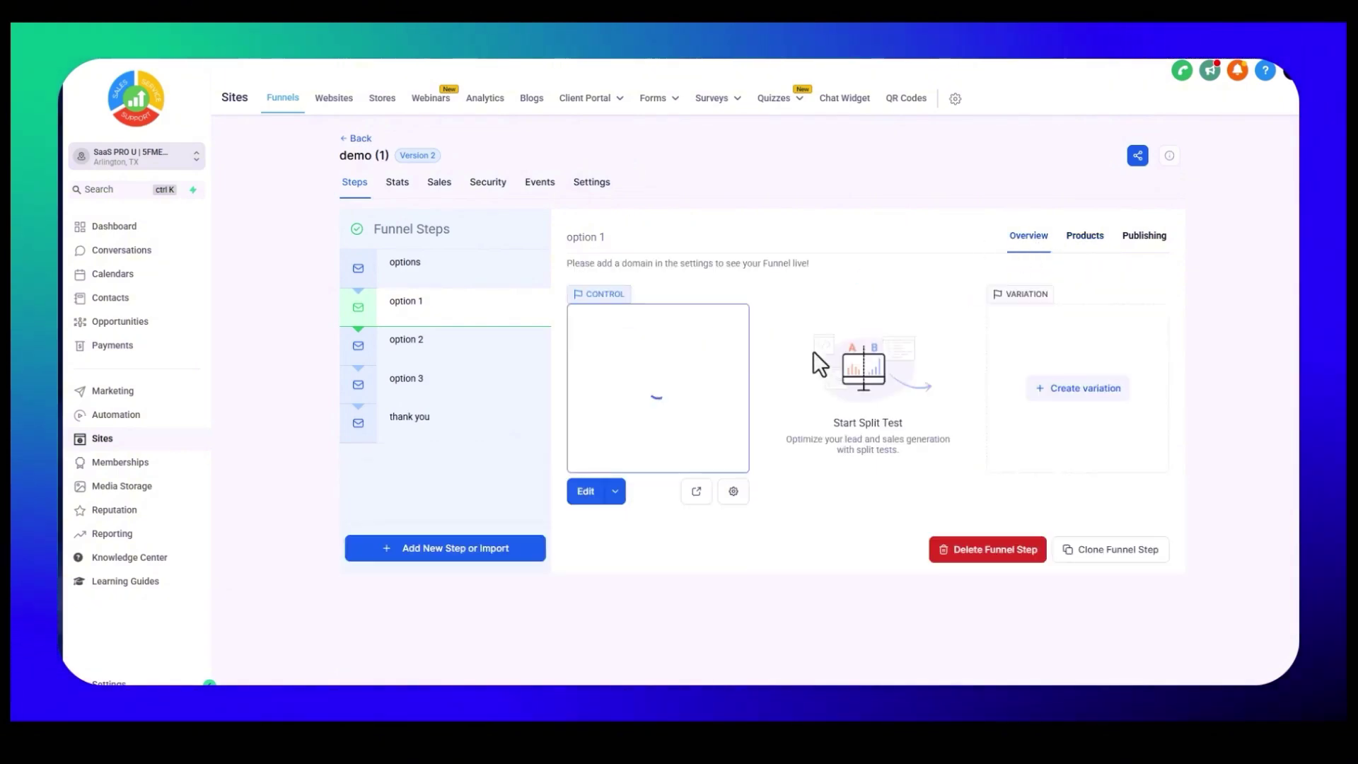
# Preview the "option 1" page and examine the product and order summary in its order form.
pyautogui.click(699, 493)
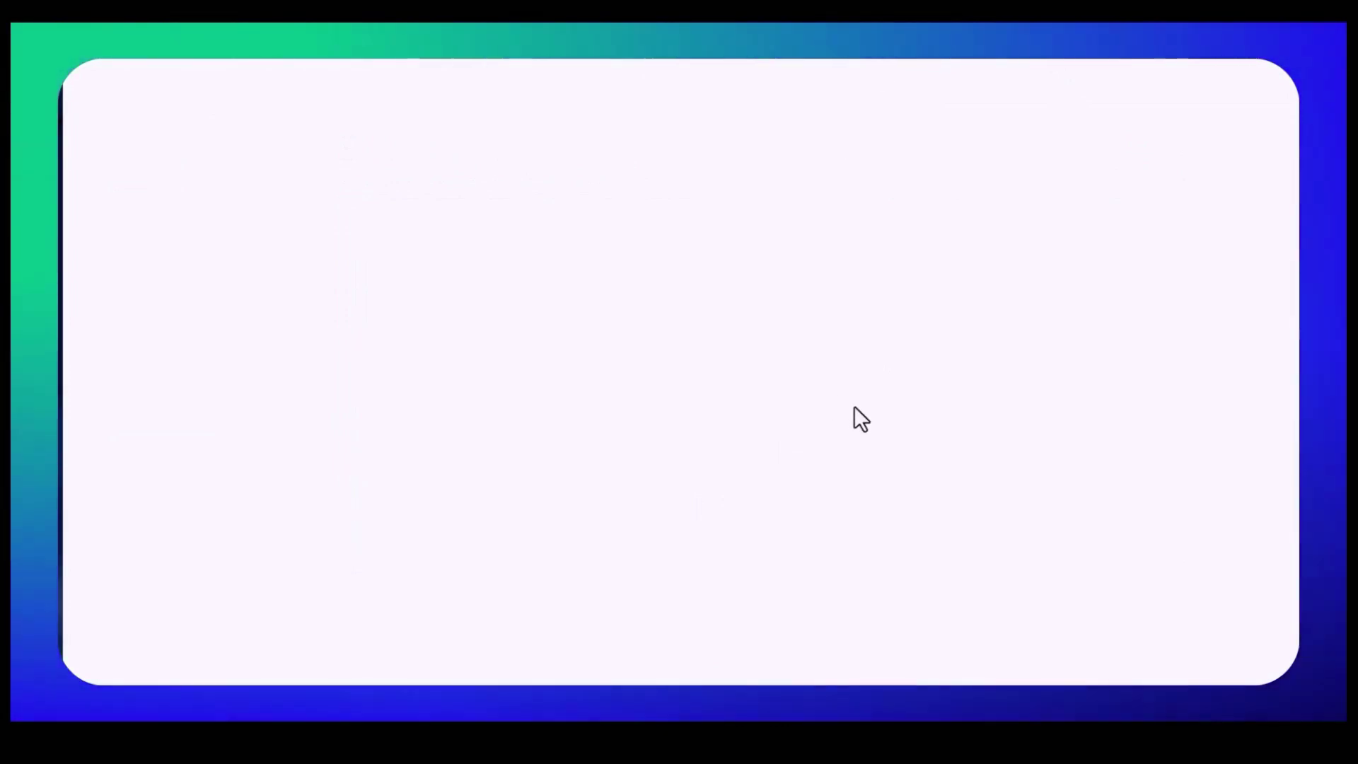
pyautogui.scroll(-5, 776, 509)
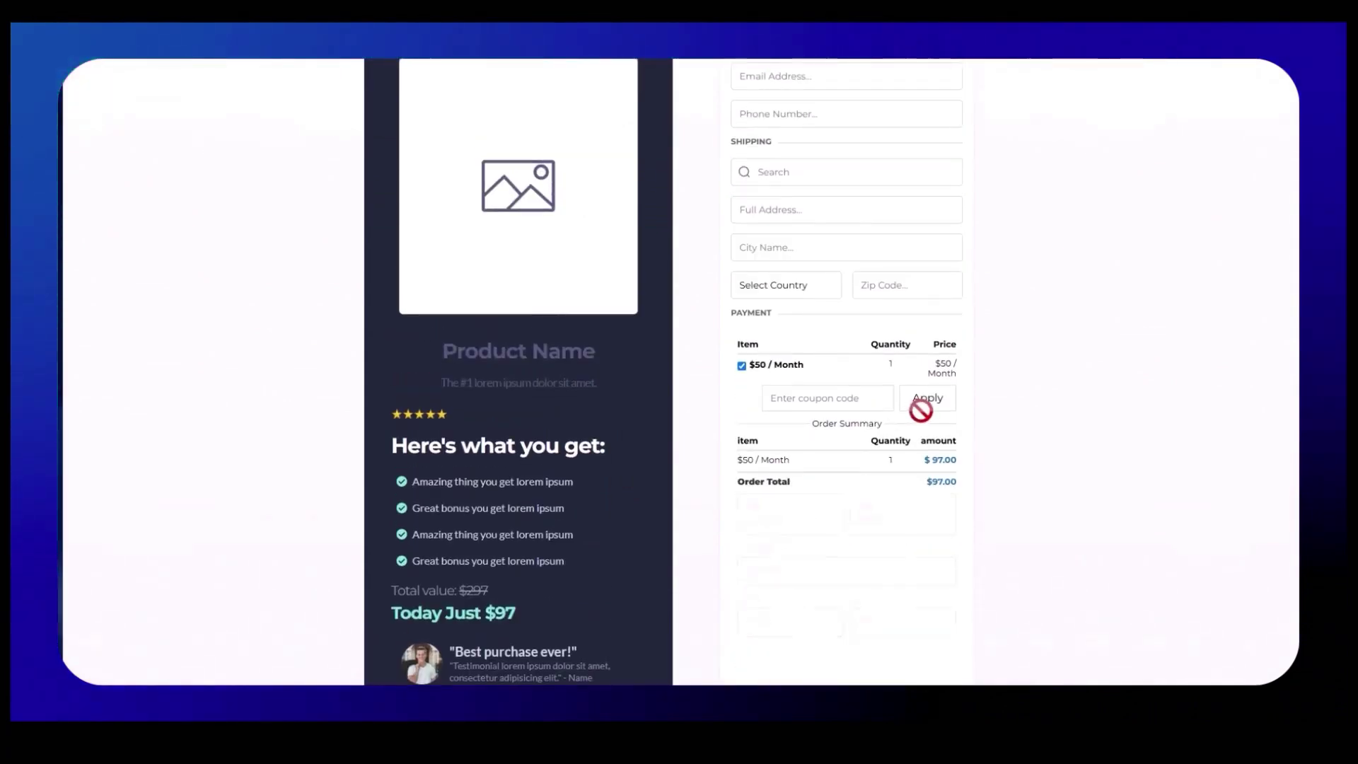
pyautogui.scroll(-3, 870, 521)
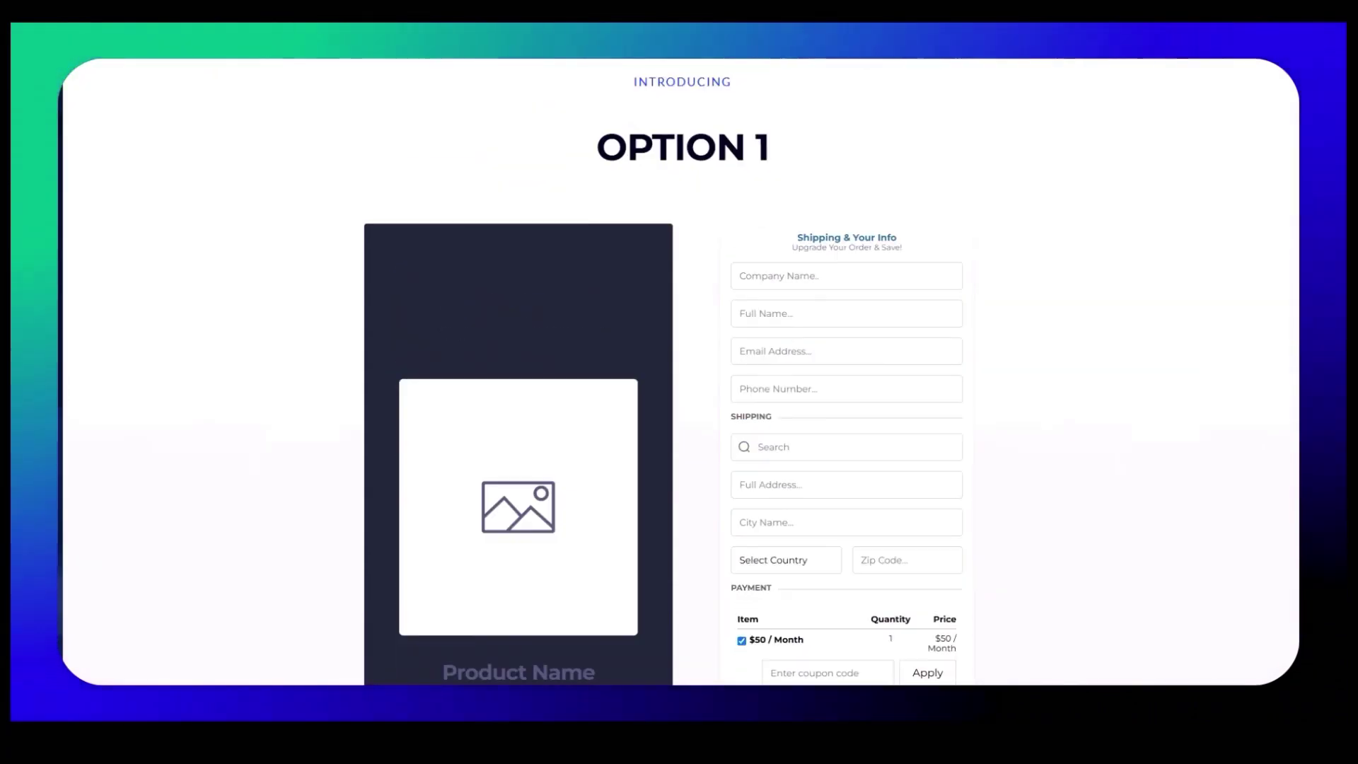
pyautogui.scroll(-1, 966, 191)
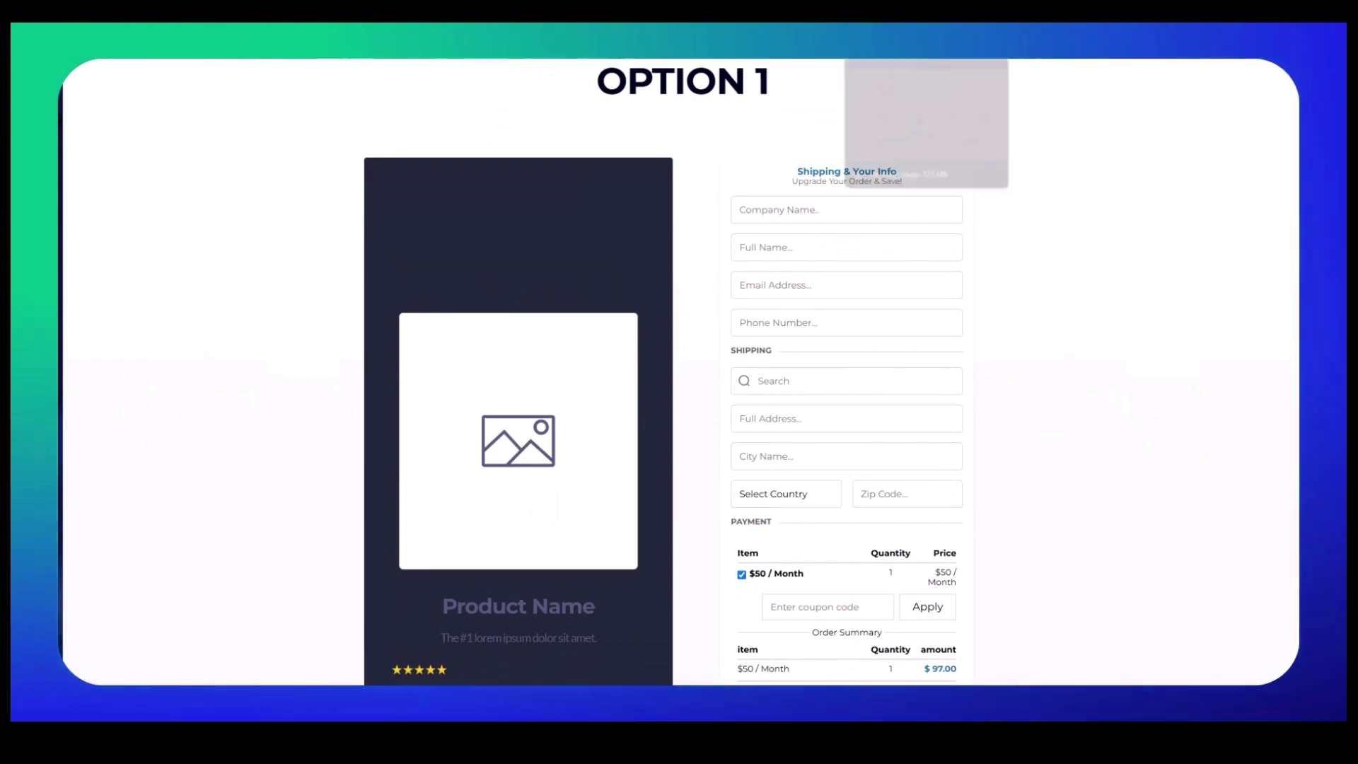
pyautogui.click(845, 29)
# Check the product listed for the "option 1" funnel step, and view the "option 2" and "option 3" steps.
pyautogui.click(1086, 244)
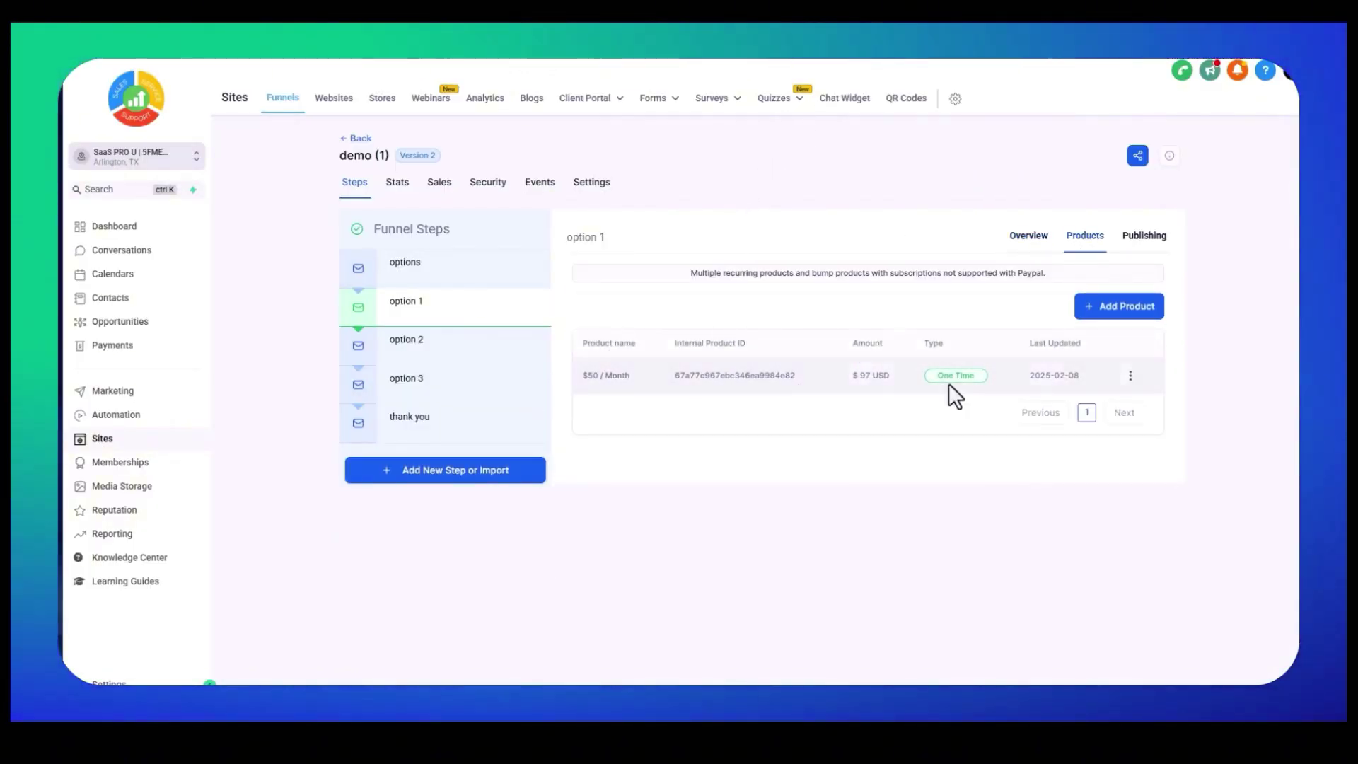
pyautogui.click(446, 353)
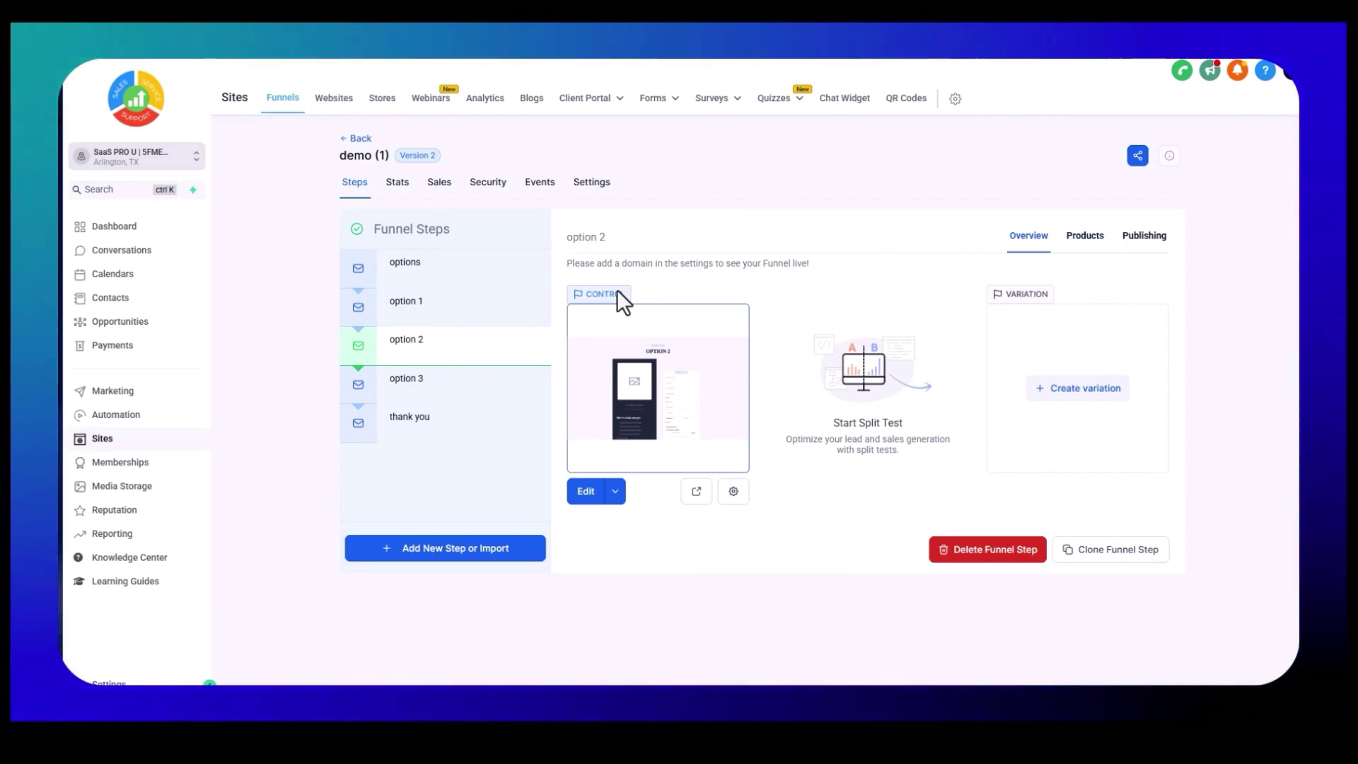
pyautogui.click(430, 402)
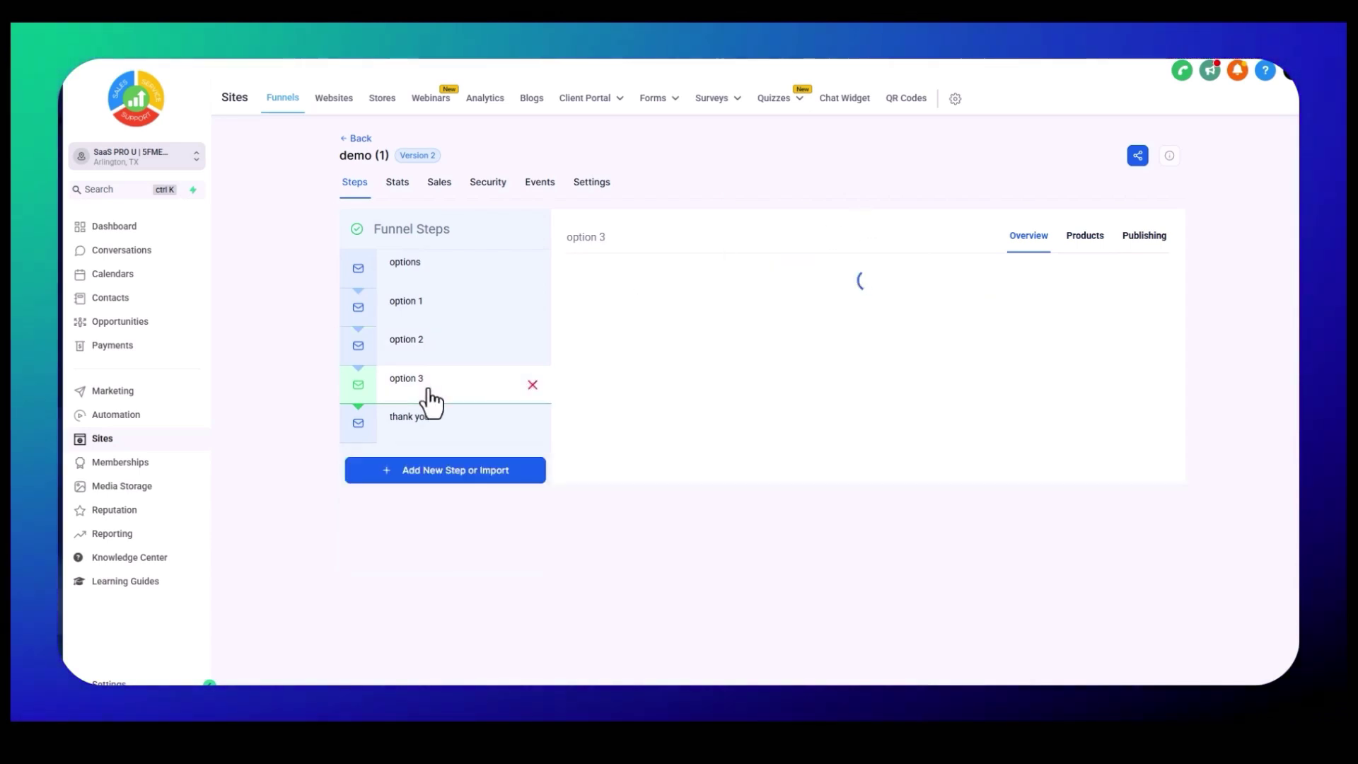
# On the "option 1" page, set the One Step Order's sale action to Select a step with funnel step "thank you", save, and exit the editor.
pyautogui.click(456, 311)
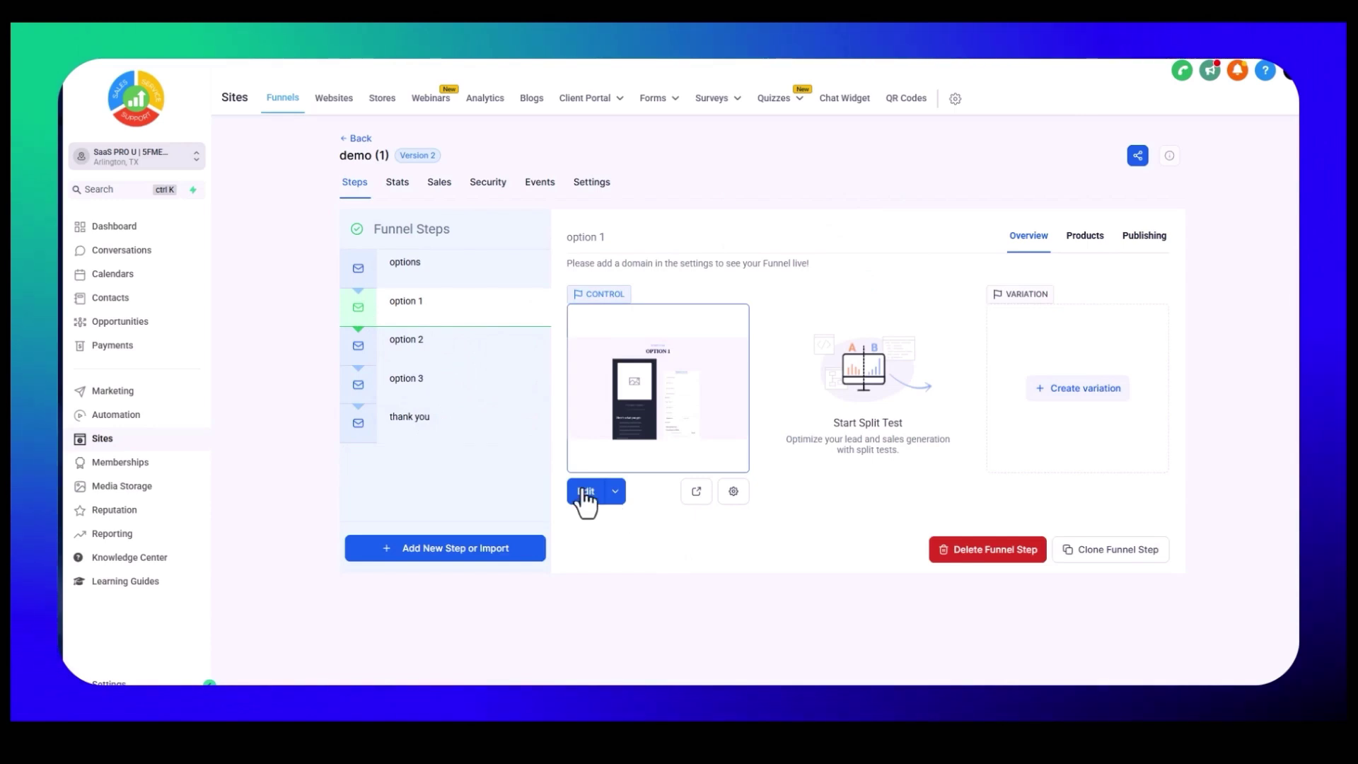
pyautogui.click(585, 493)
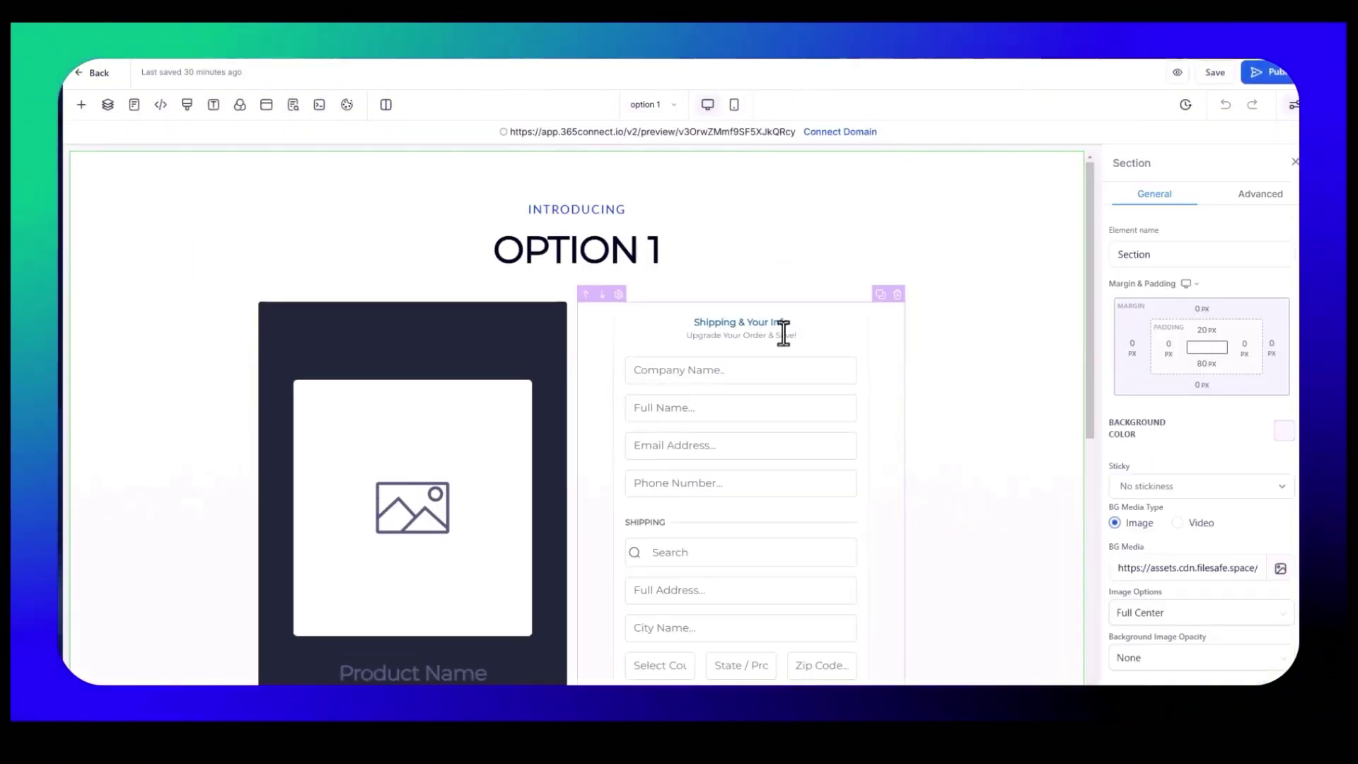
pyautogui.click(782, 331)
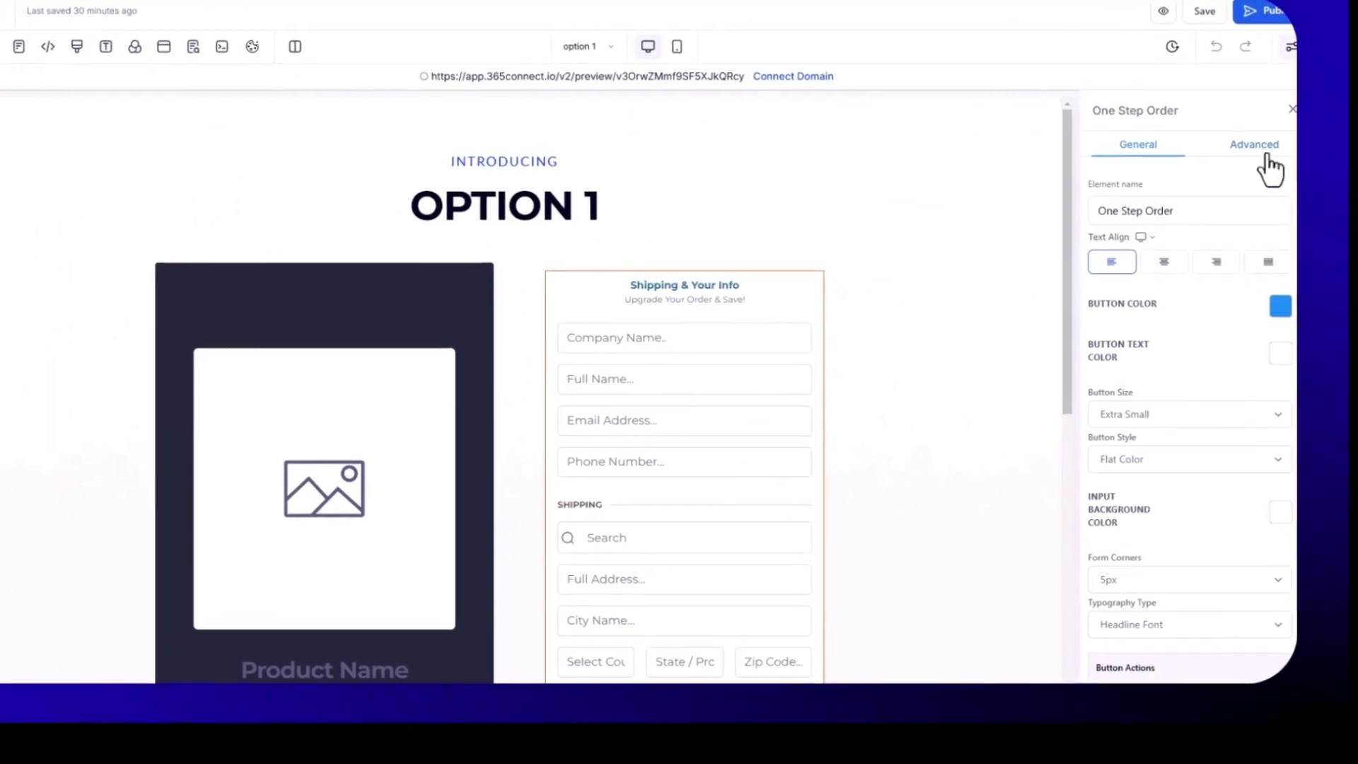
pyautogui.scroll(-1, 1217, 434)
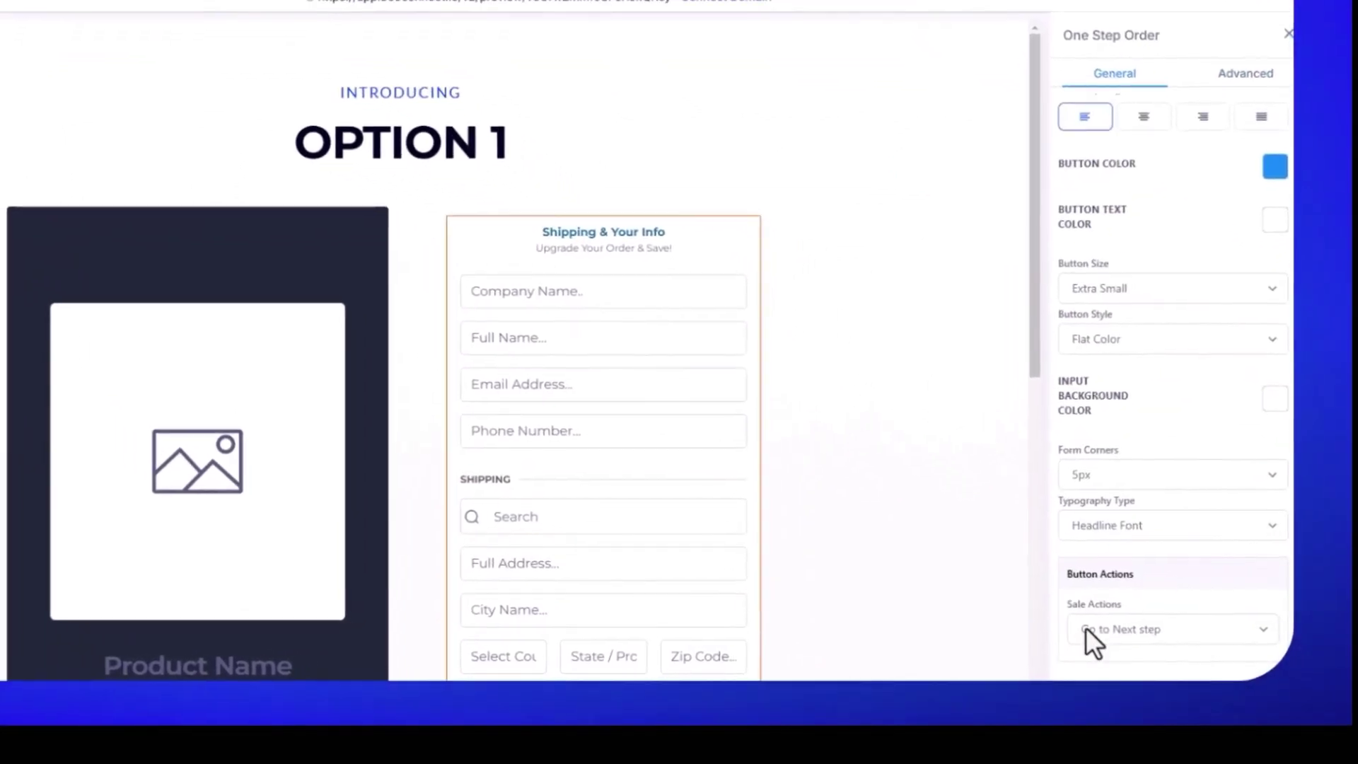
pyautogui.click(1146, 663)
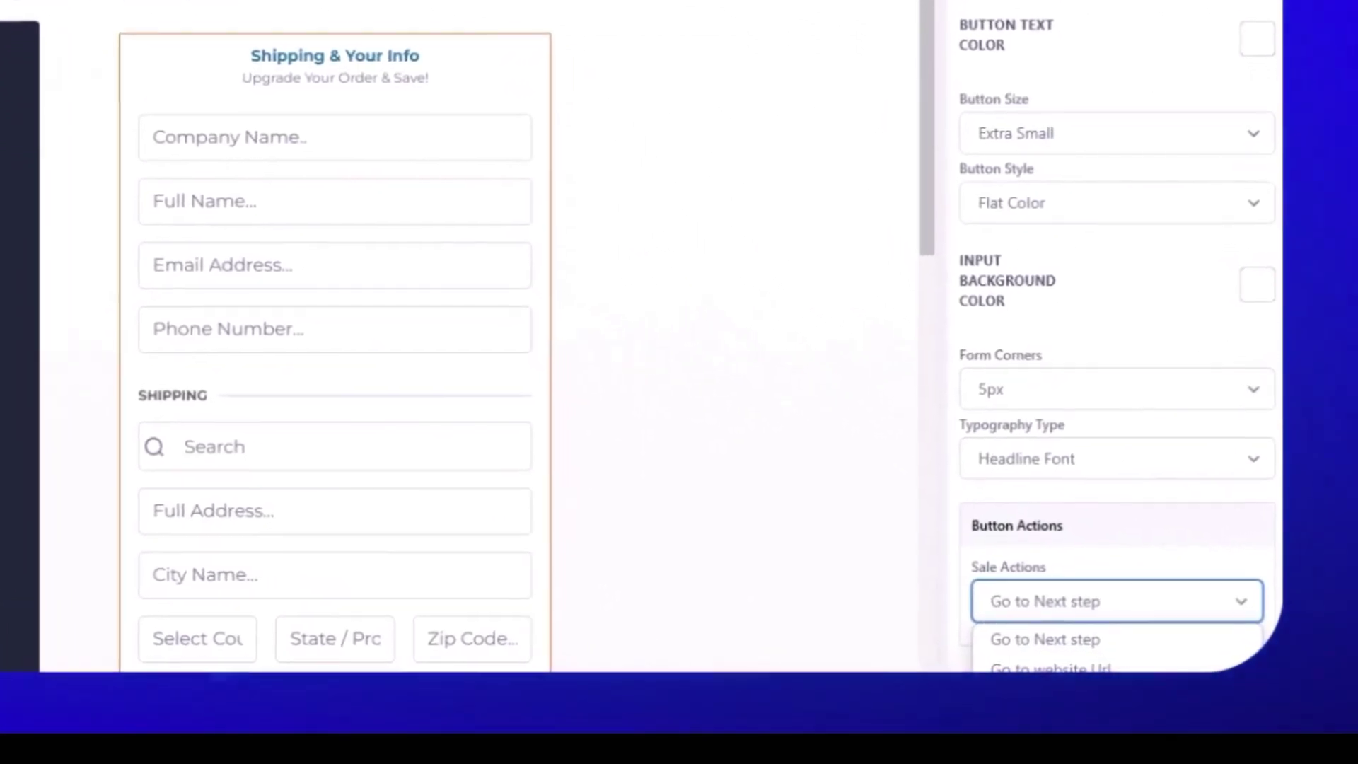
pyautogui.click(1057, 699)
pyautogui.click(990, 613)
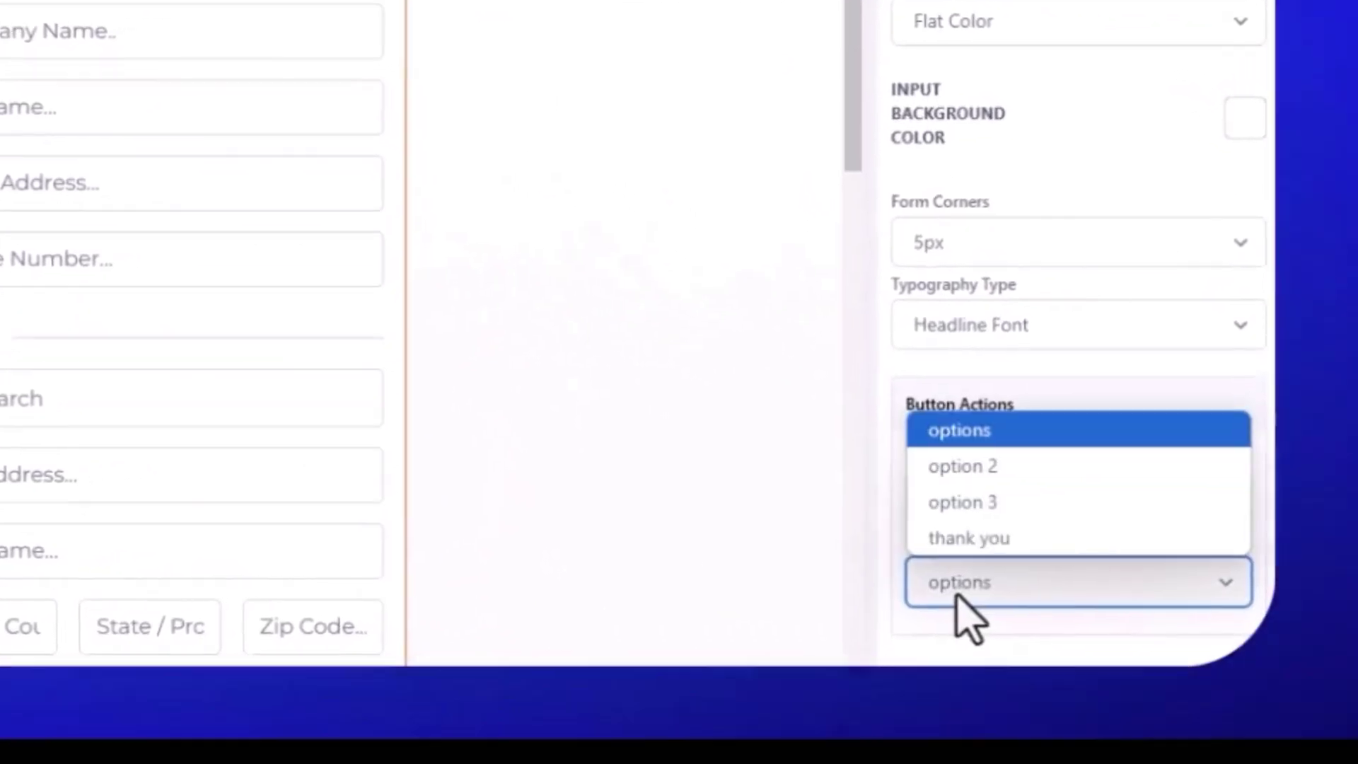
pyautogui.click(1018, 570)
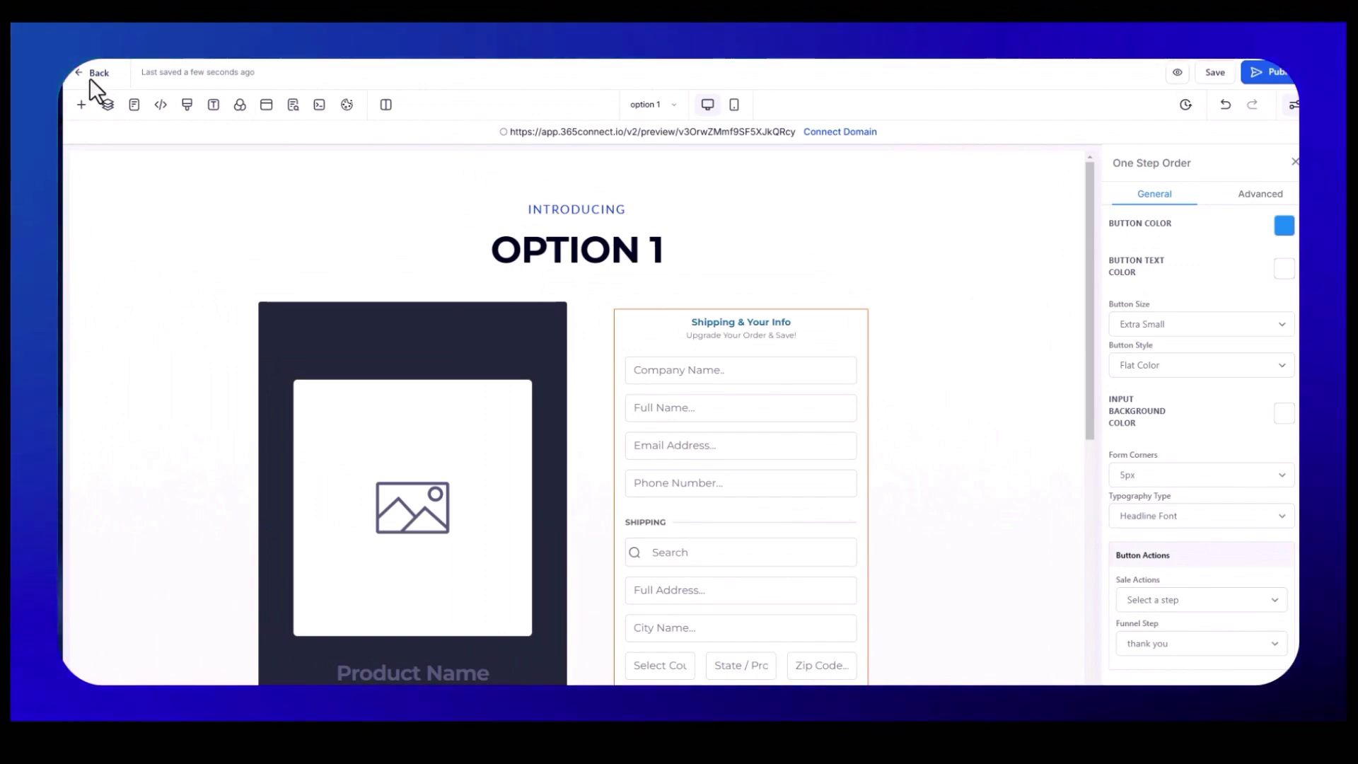
pyautogui.click(92, 75)
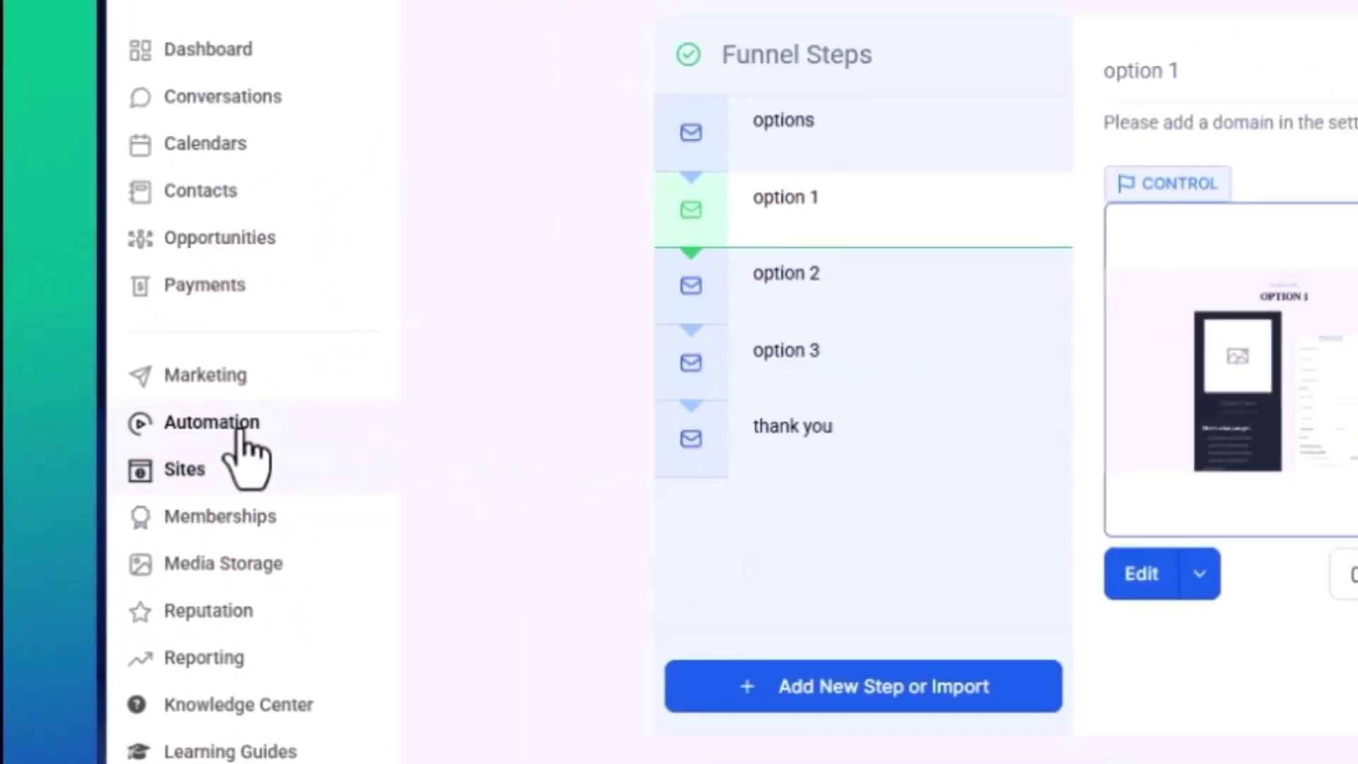
# Create a new automation workflow from scratch and name it "Option 1".
pyautogui.click(243, 430)
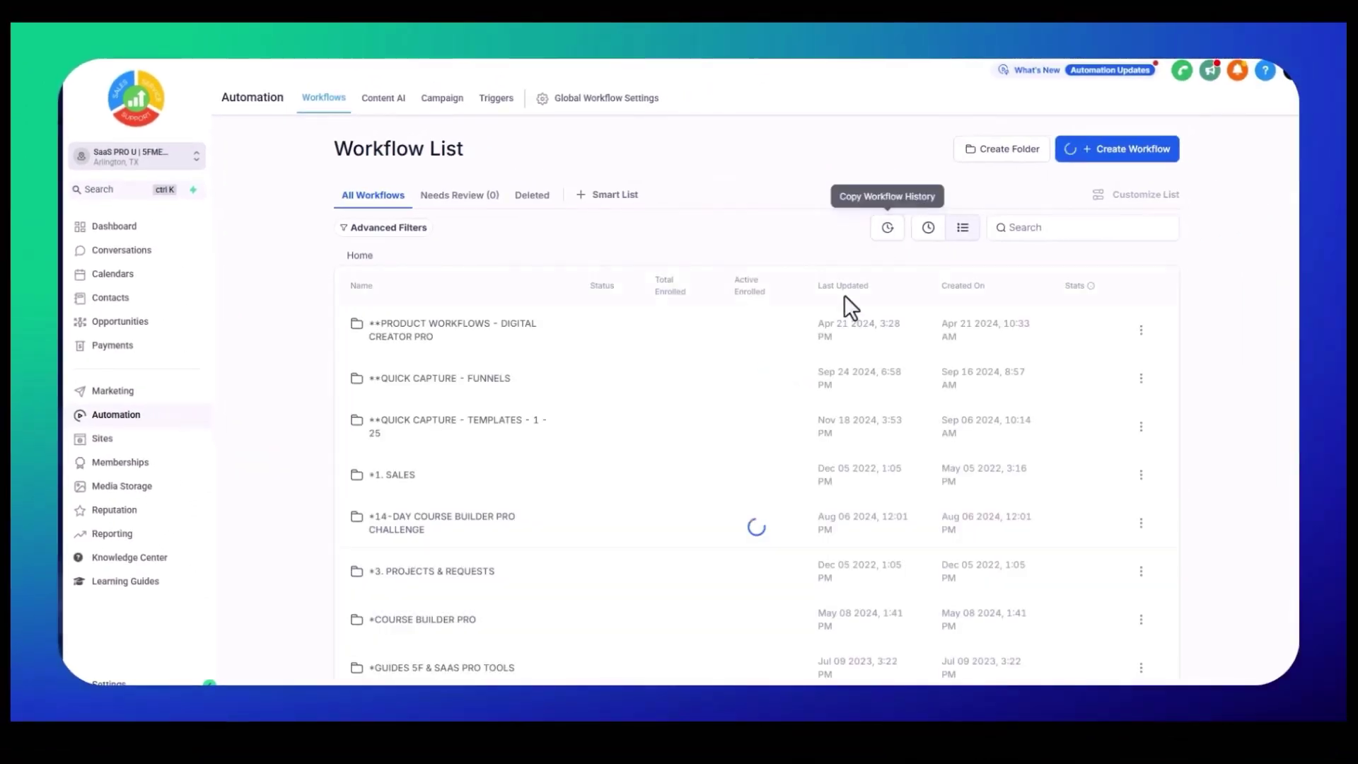
pyautogui.click(1147, 163)
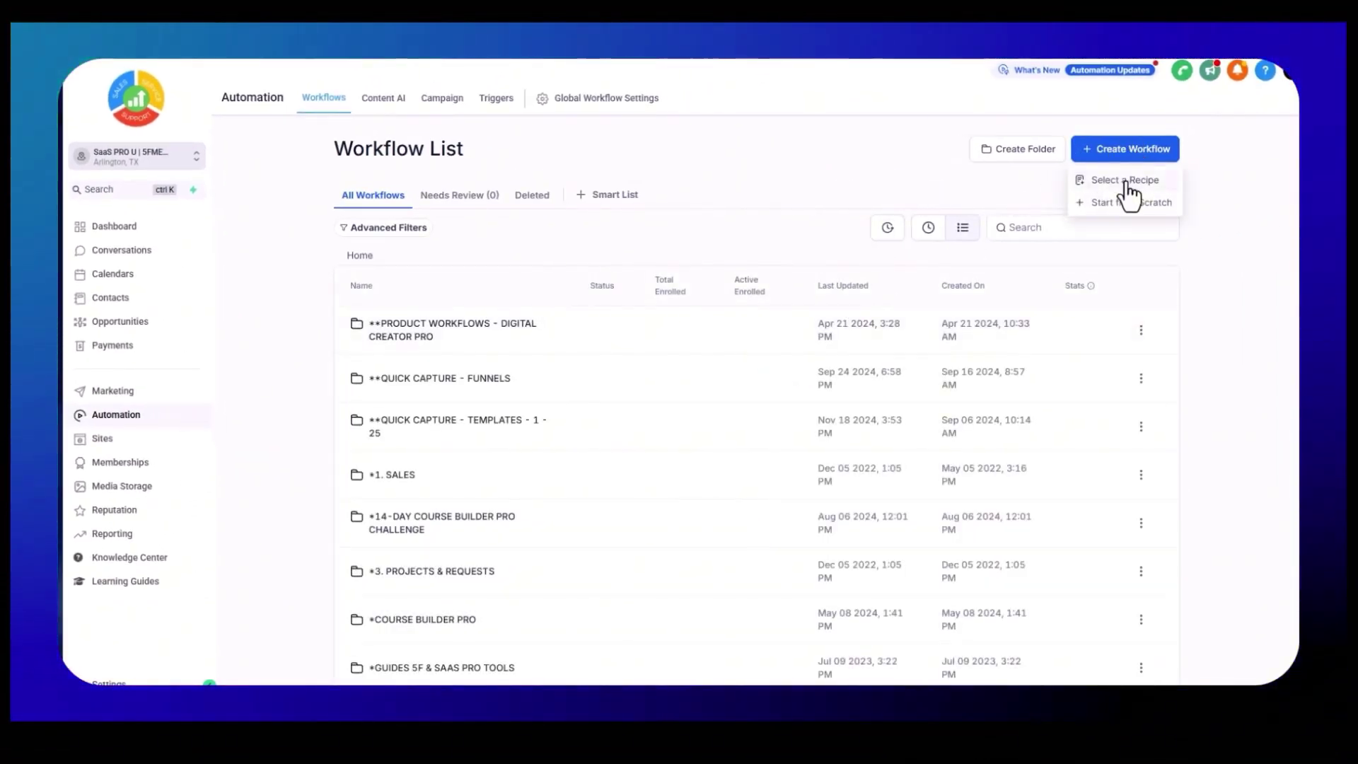
pyautogui.click(1126, 183)
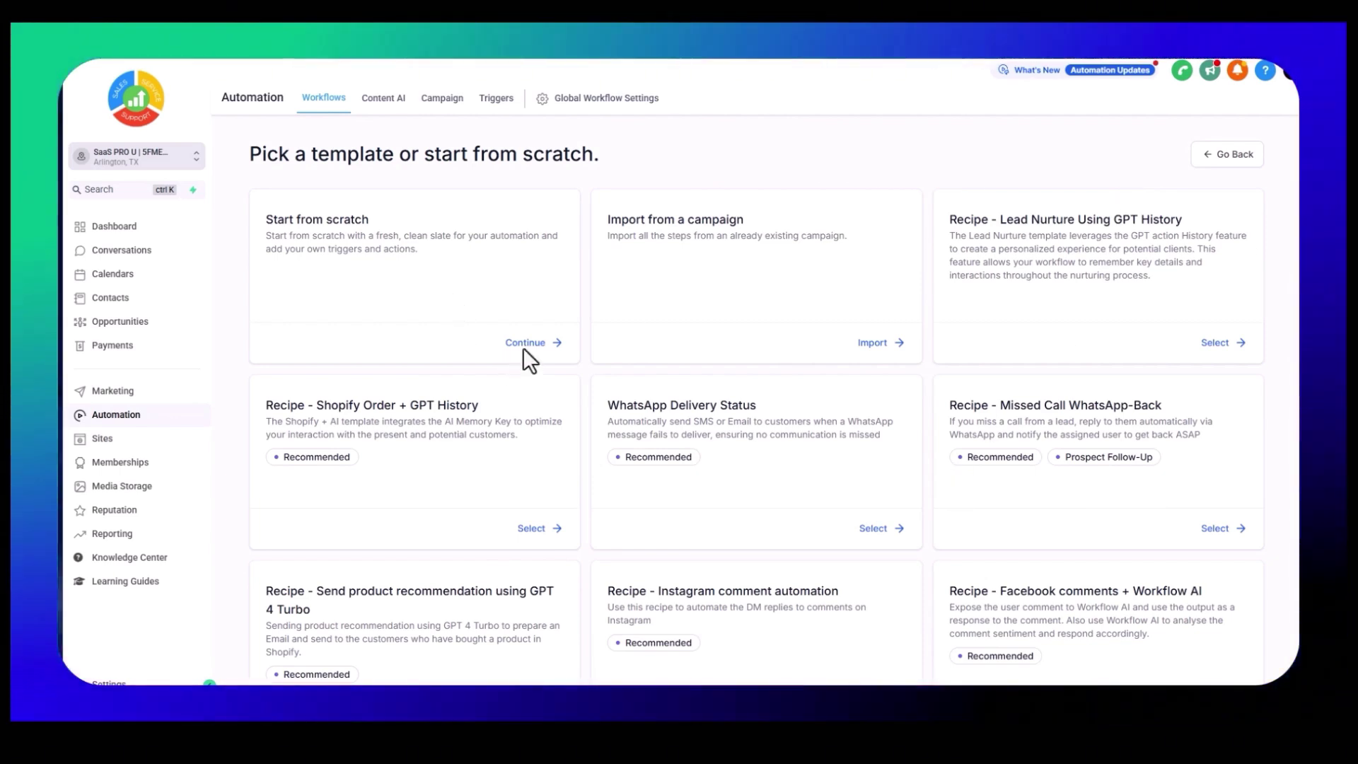
pyautogui.click(536, 344)
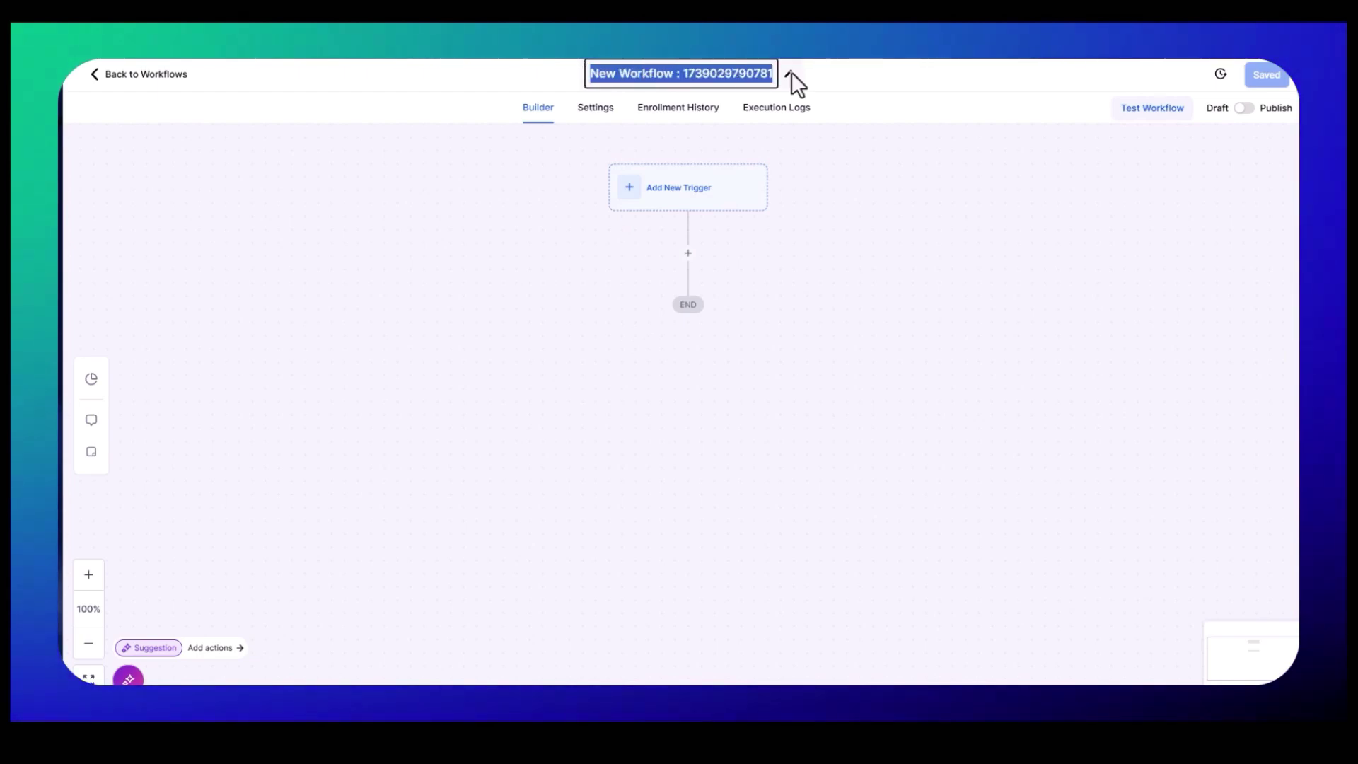
pyautogui.write('Option 1')
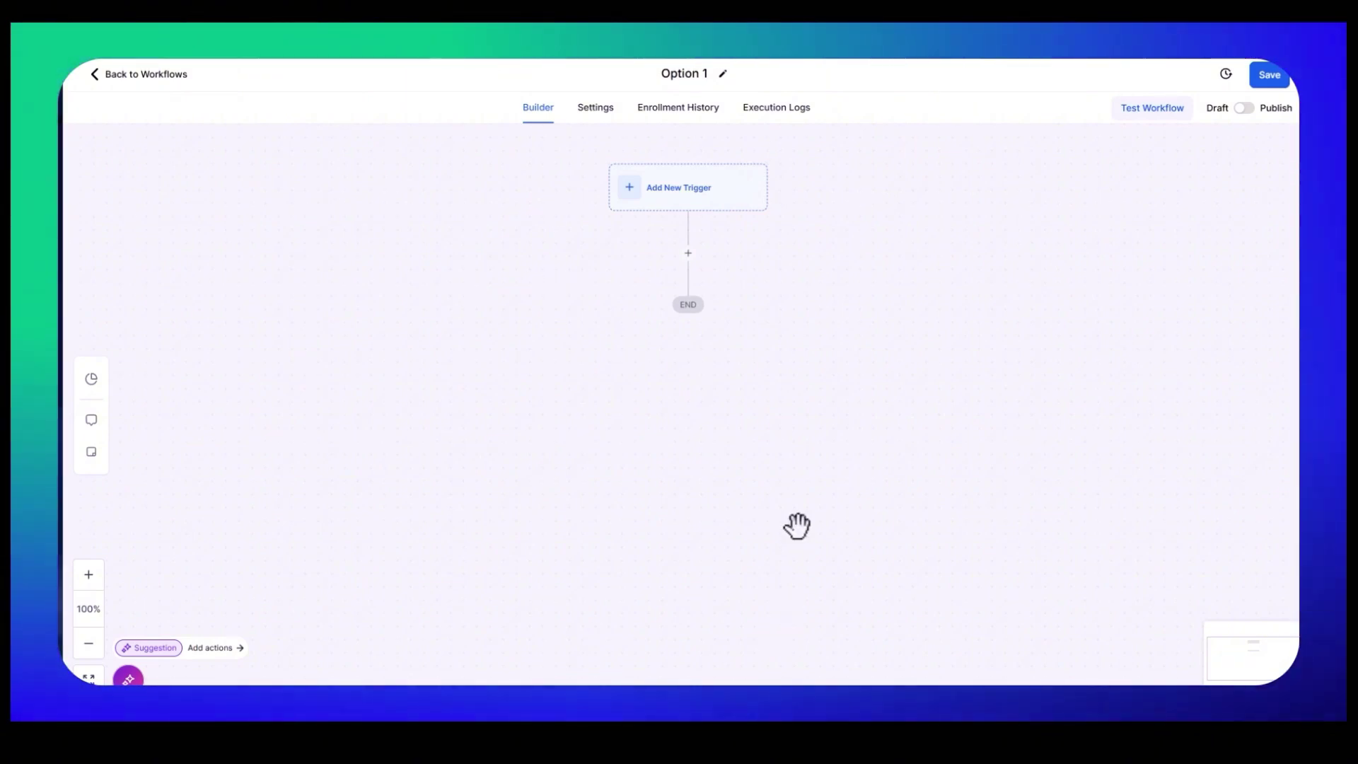
# Open the list of available triggers for the "Option 1" workflow and stay in the workflow builder.
pyautogui.click(691, 201)
pyautogui.click(136, 74)
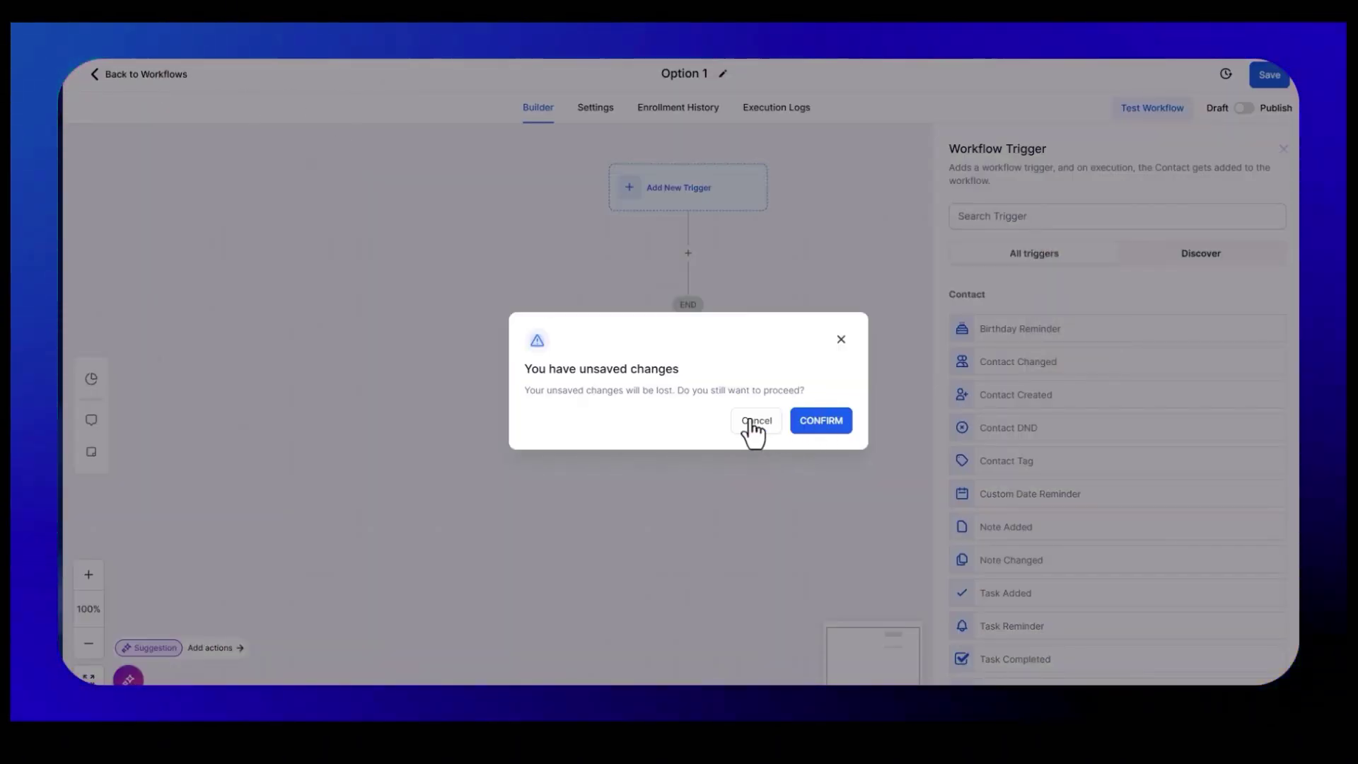
pyautogui.click(750, 425)
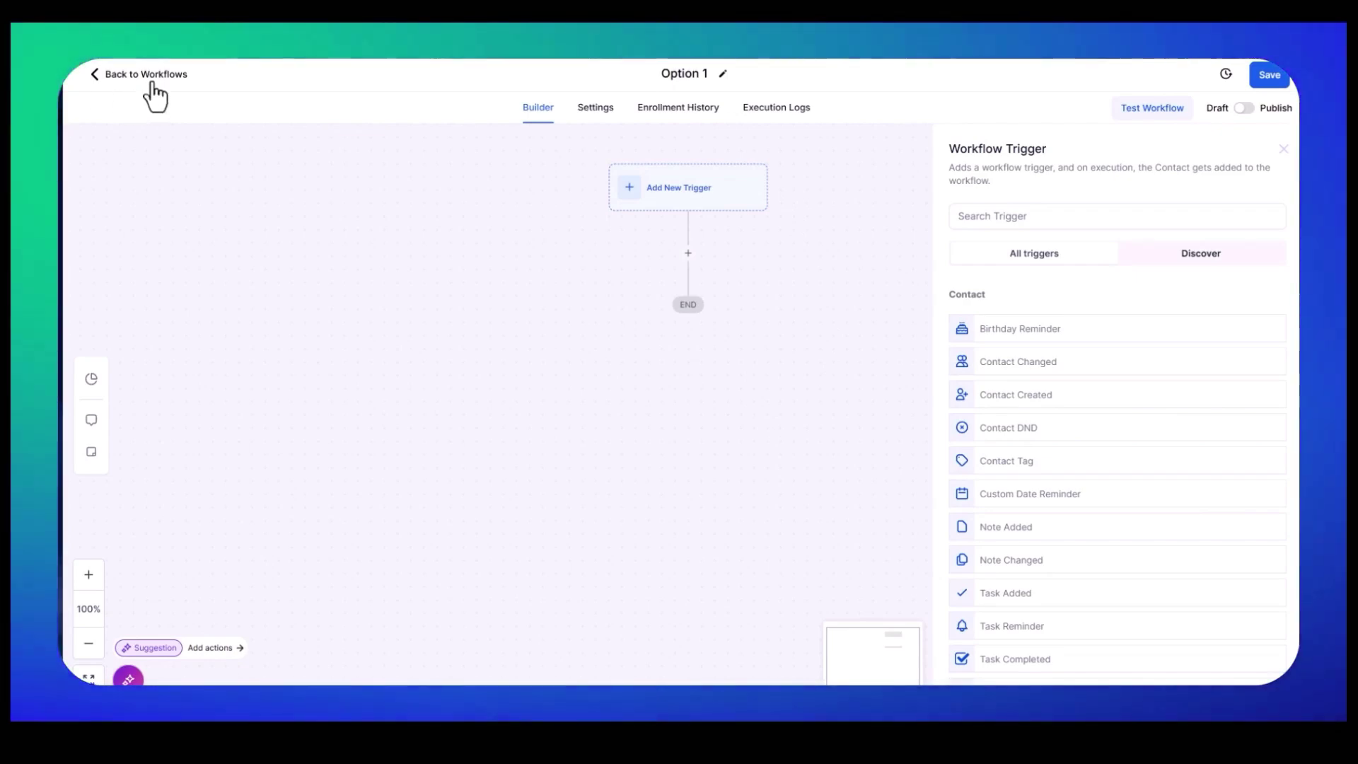
# Return to the workflow list without saving changes and find the existing workflow "VIP - WEBSITE - FROM SAAS PRO U".
pyautogui.click(147, 78)
pyautogui.click(821, 422)
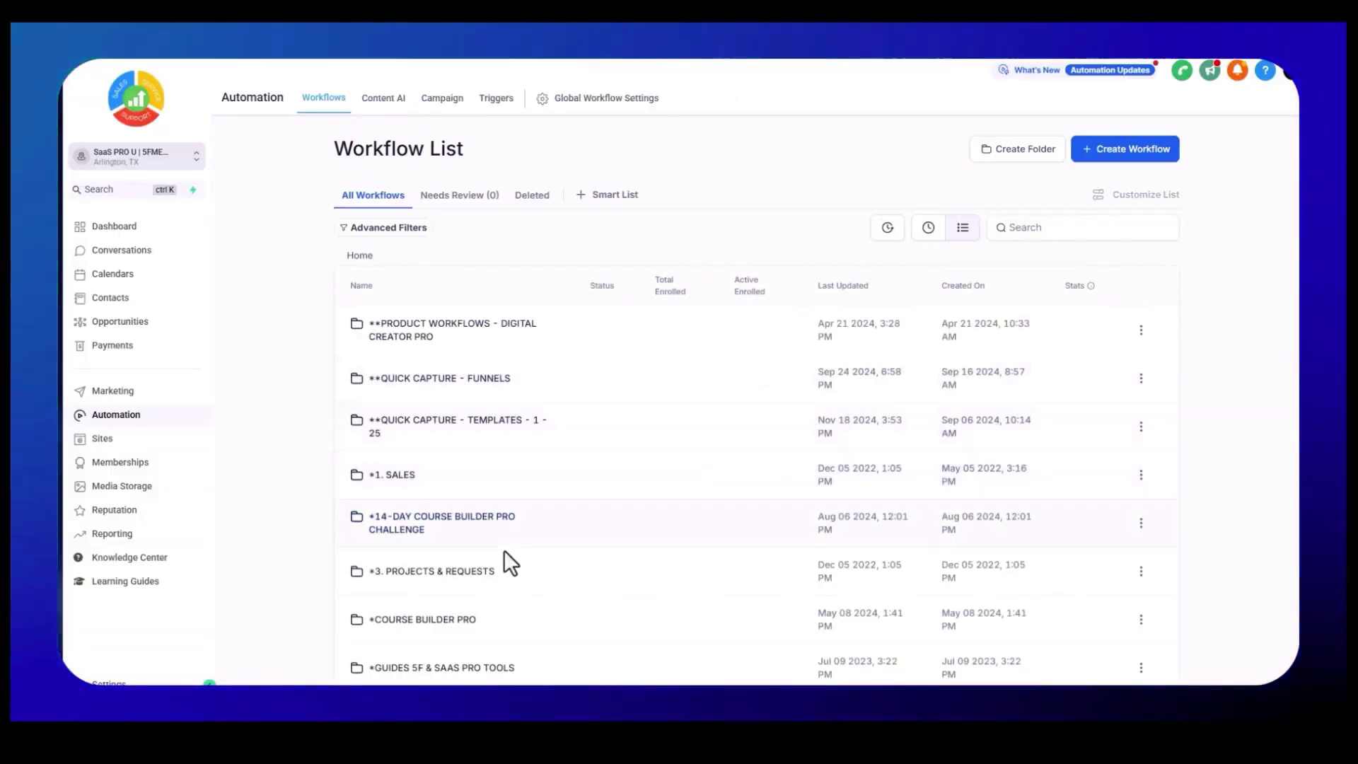
pyautogui.scroll(-5, 509, 566)
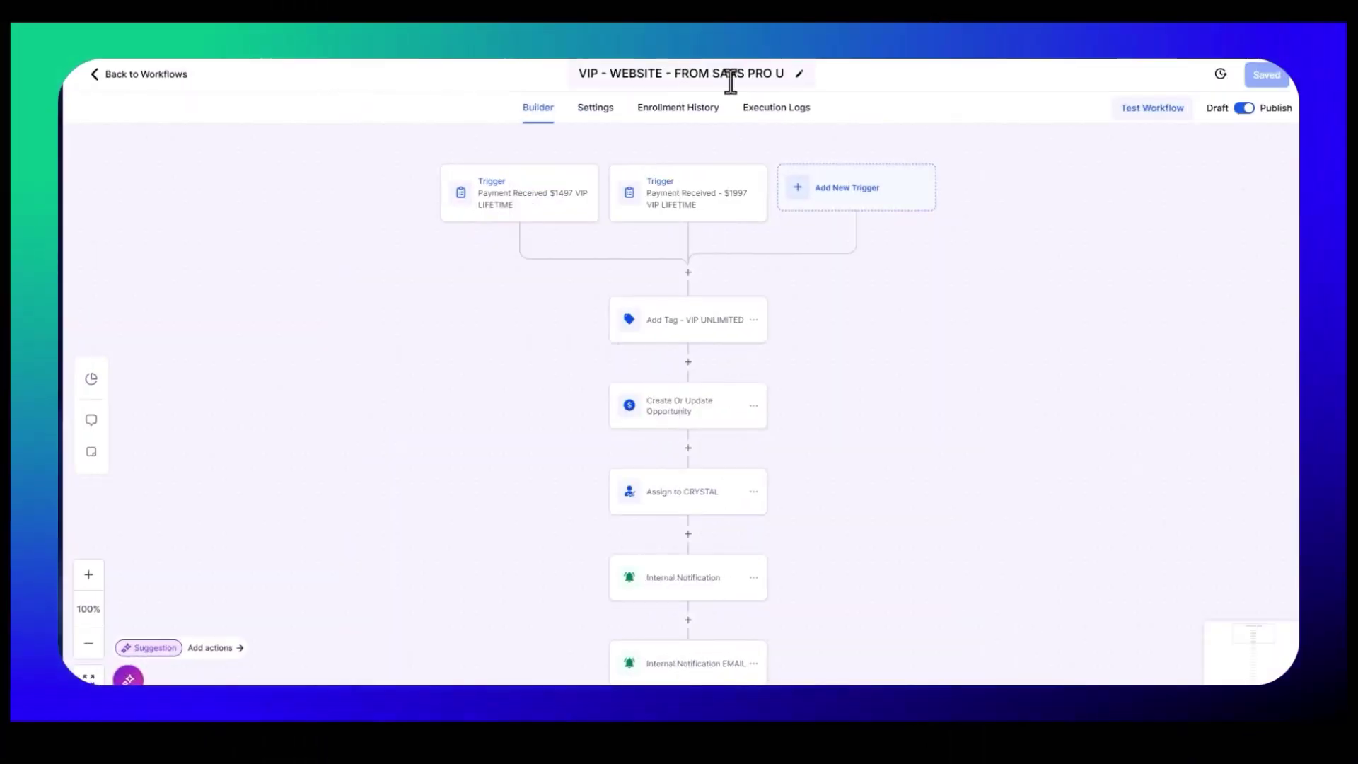
# Review the filters of the "Payment Received $1497 VIP LIFETIME" trigger and close its settings without saving.
pyautogui.click(495, 210)
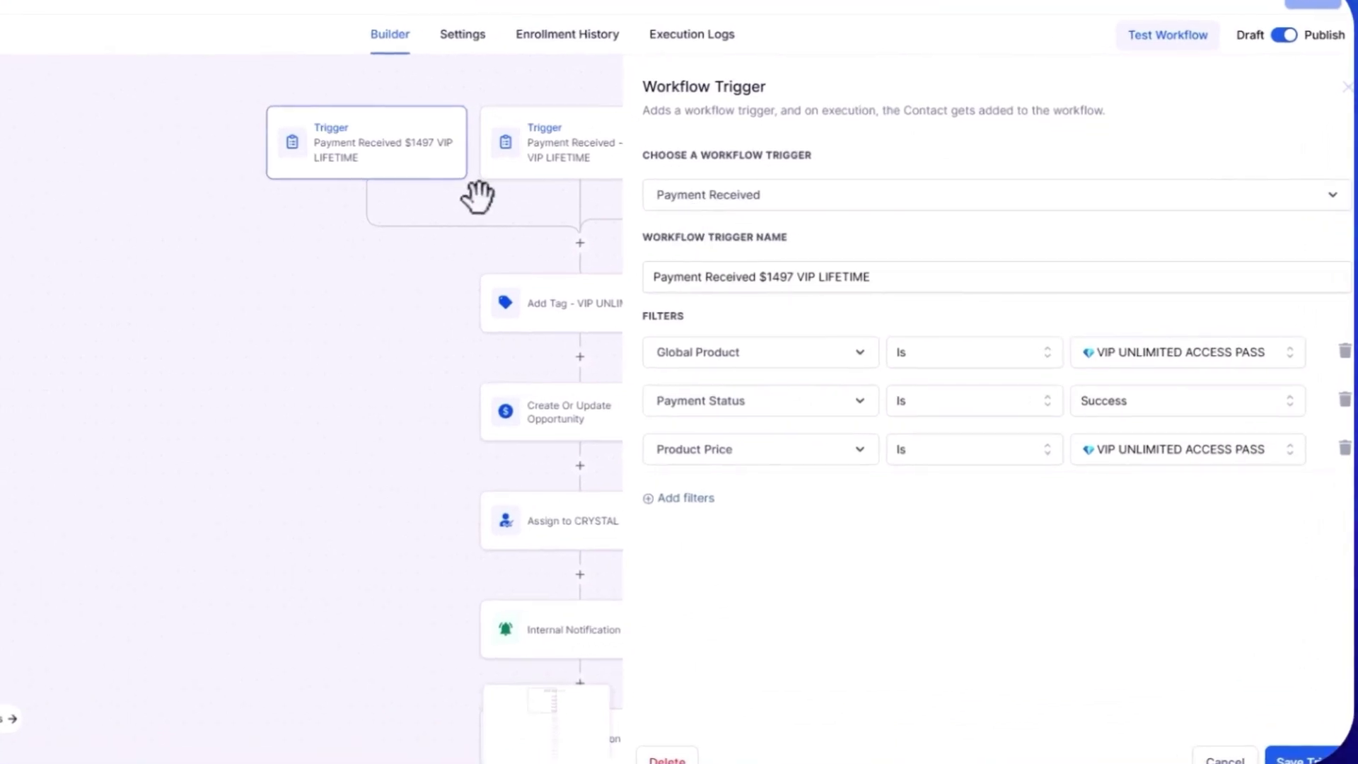
pyautogui.click(1227, 759)
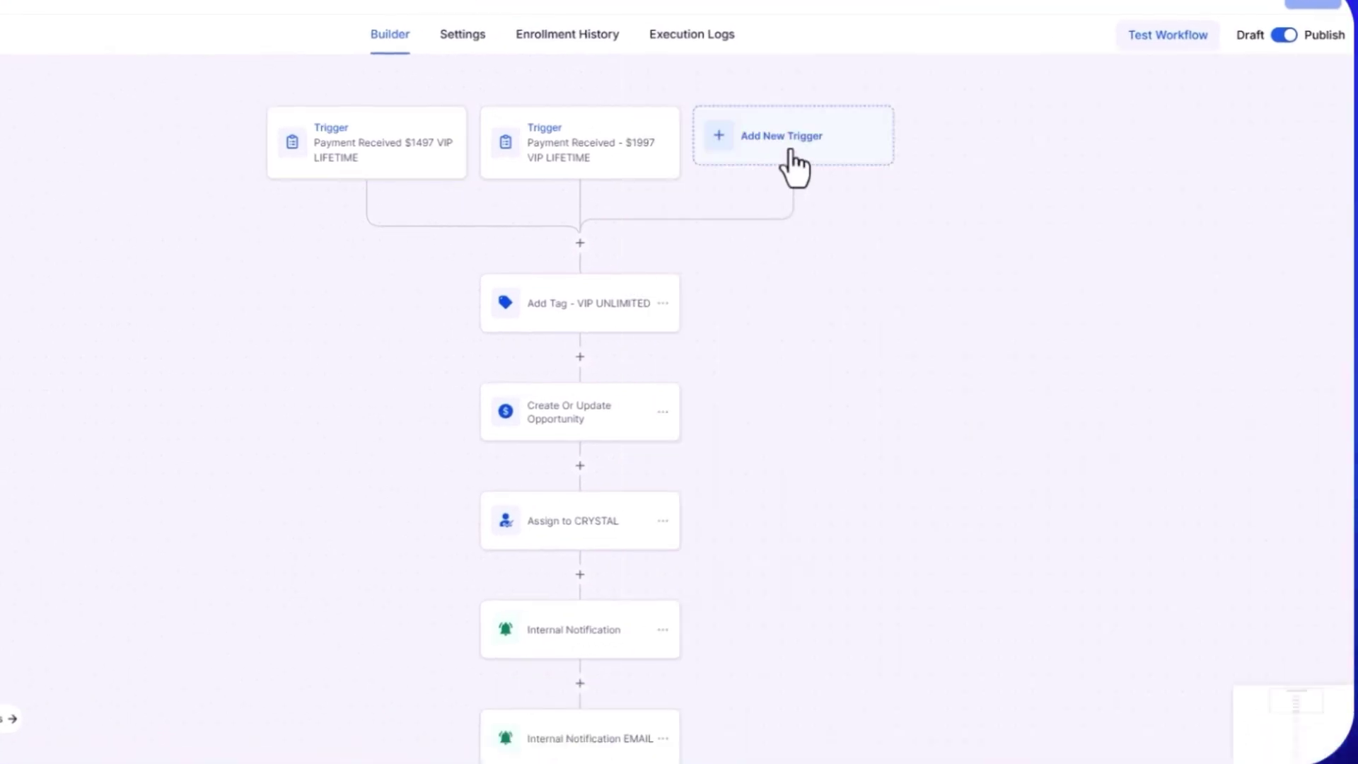
# Try to add a Payment Received trigger filtered by Global Product with the operator Is, and open the product choices.
pyautogui.click(793, 169)
pyautogui.write('paymen')
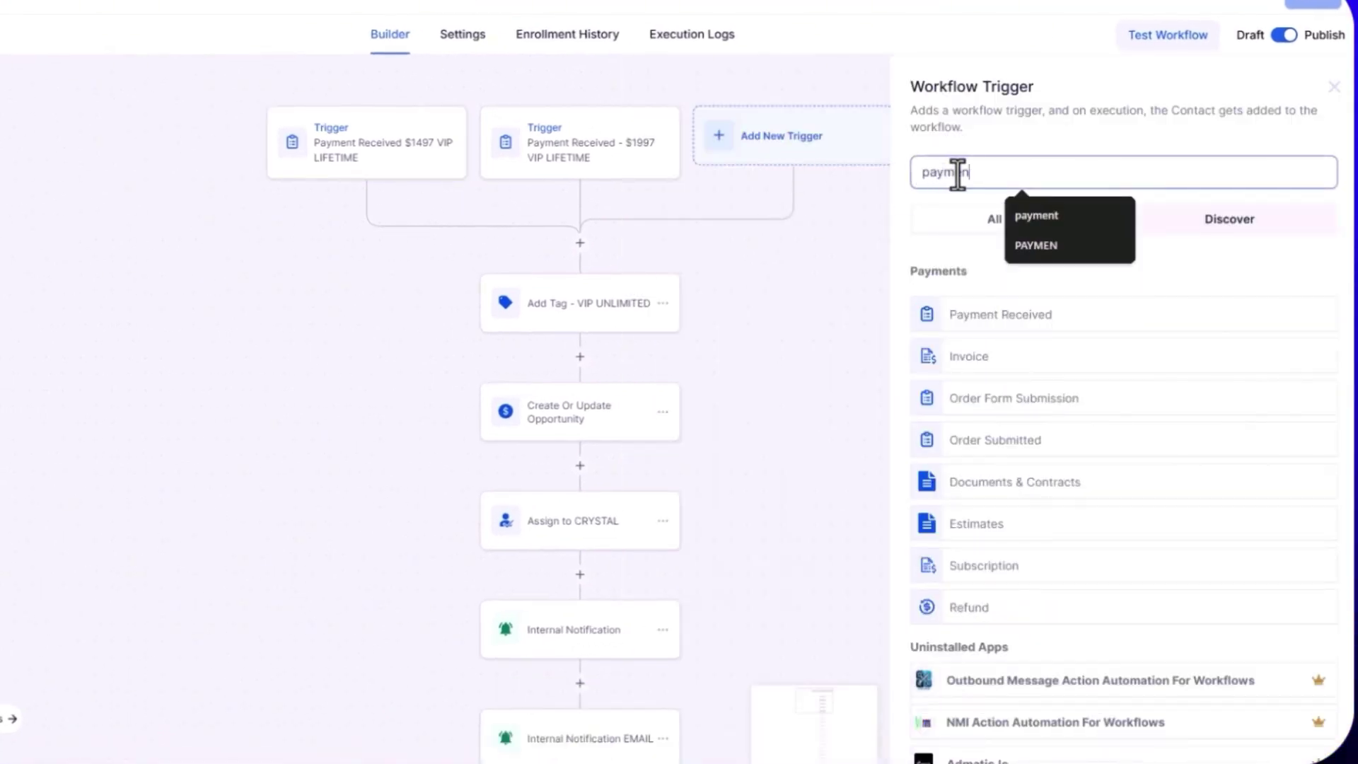
pyautogui.write('t')
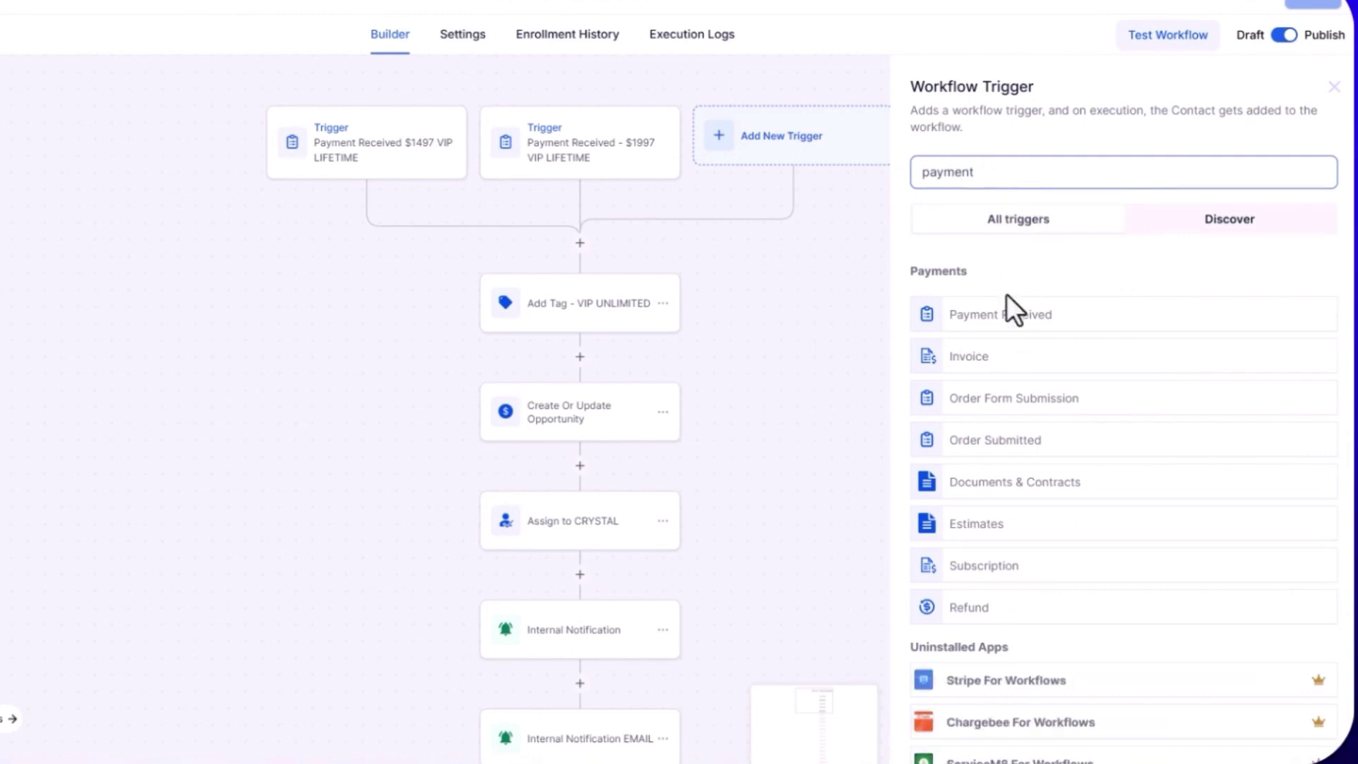
pyautogui.click(971, 322)
pyautogui.click(676, 334)
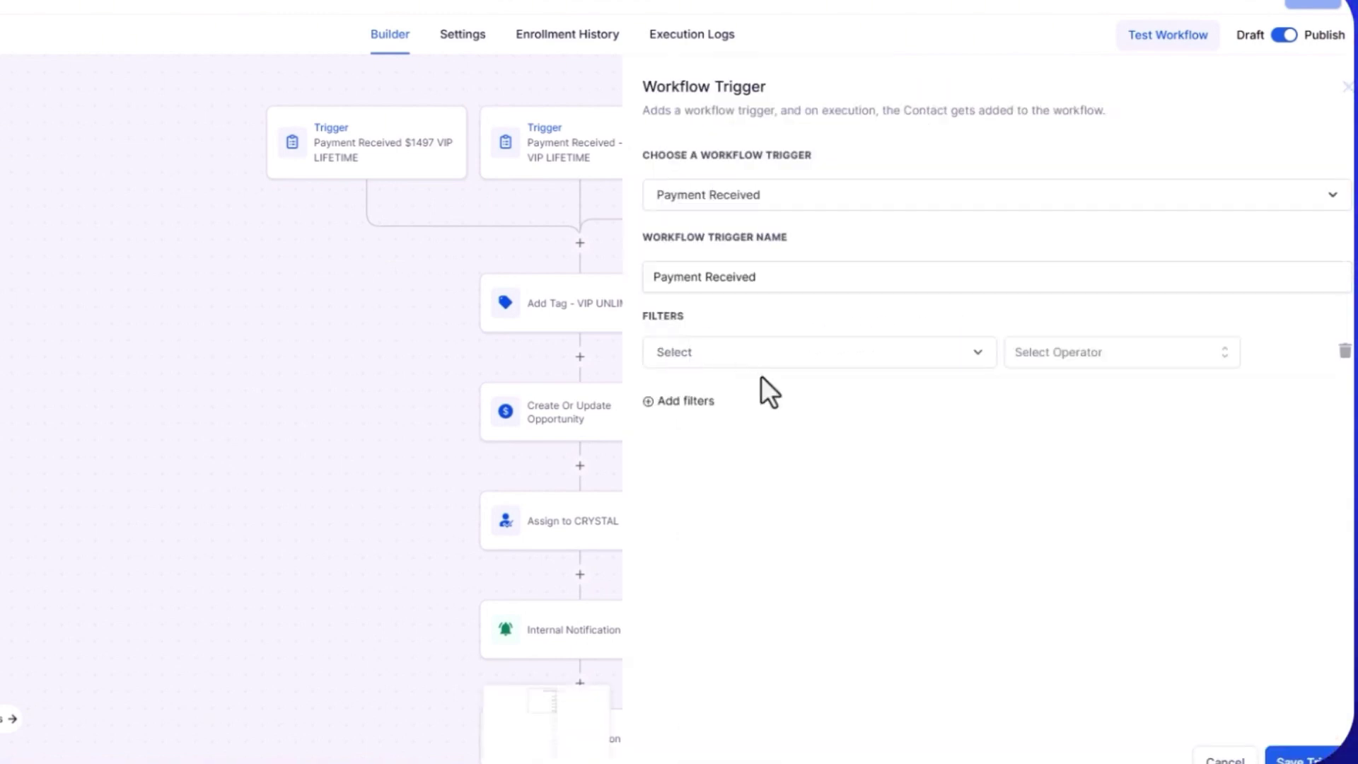
pyautogui.click(677, 361)
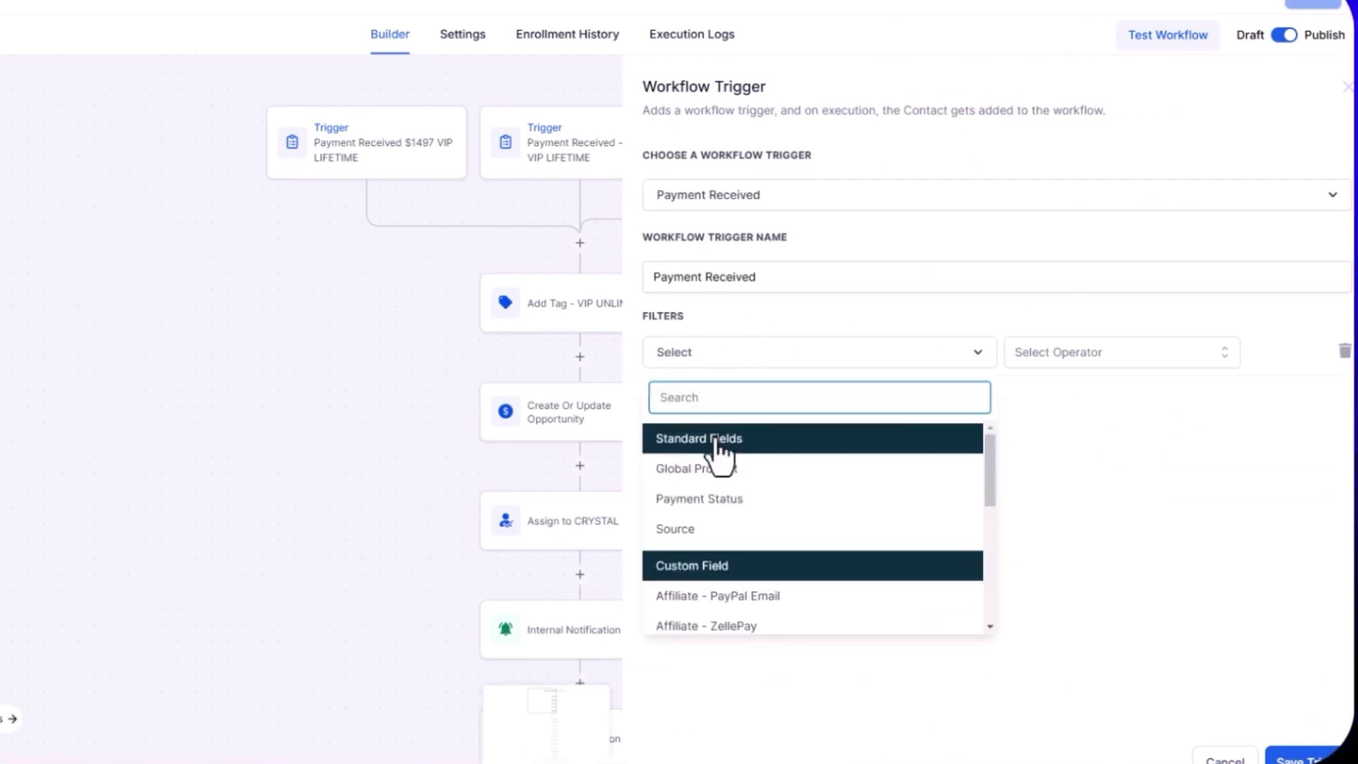
pyautogui.click(719, 473)
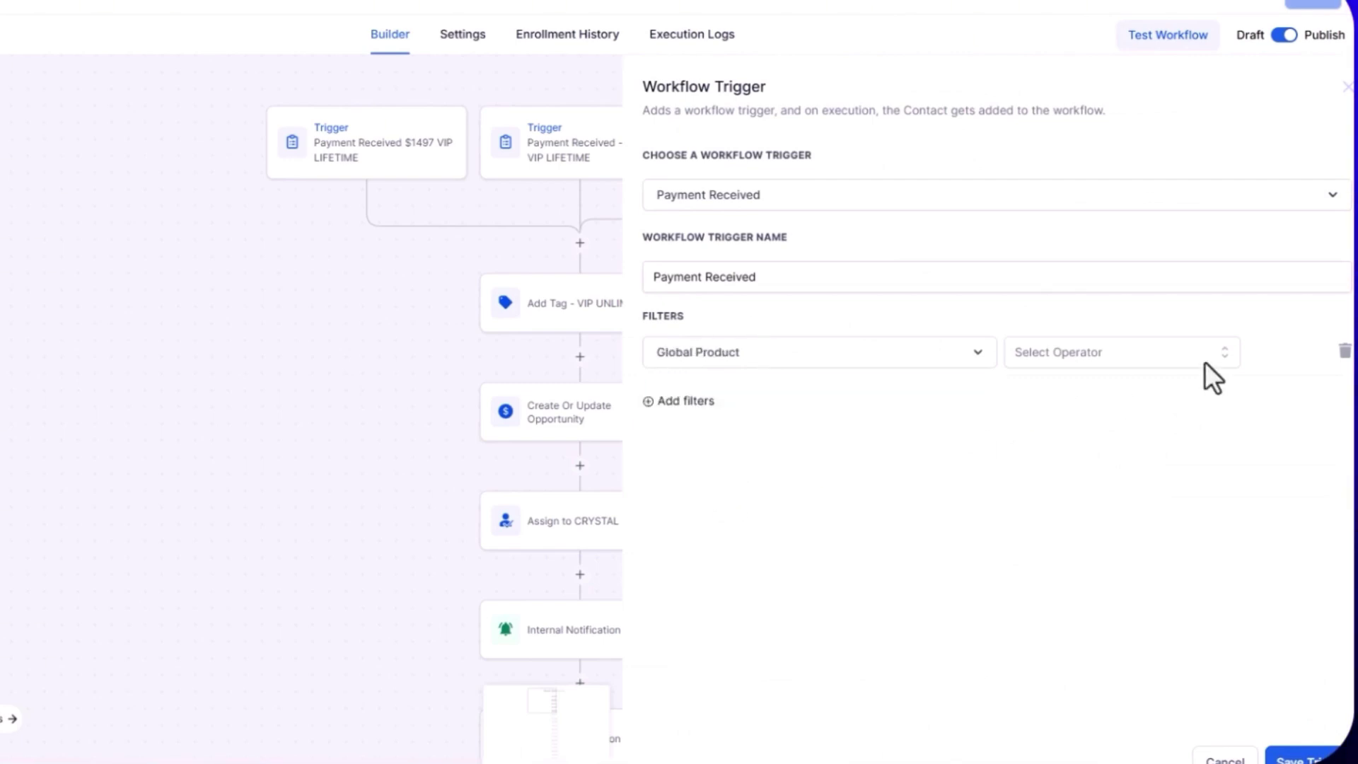
pyautogui.click(1045, 394)
pyautogui.click(1206, 354)
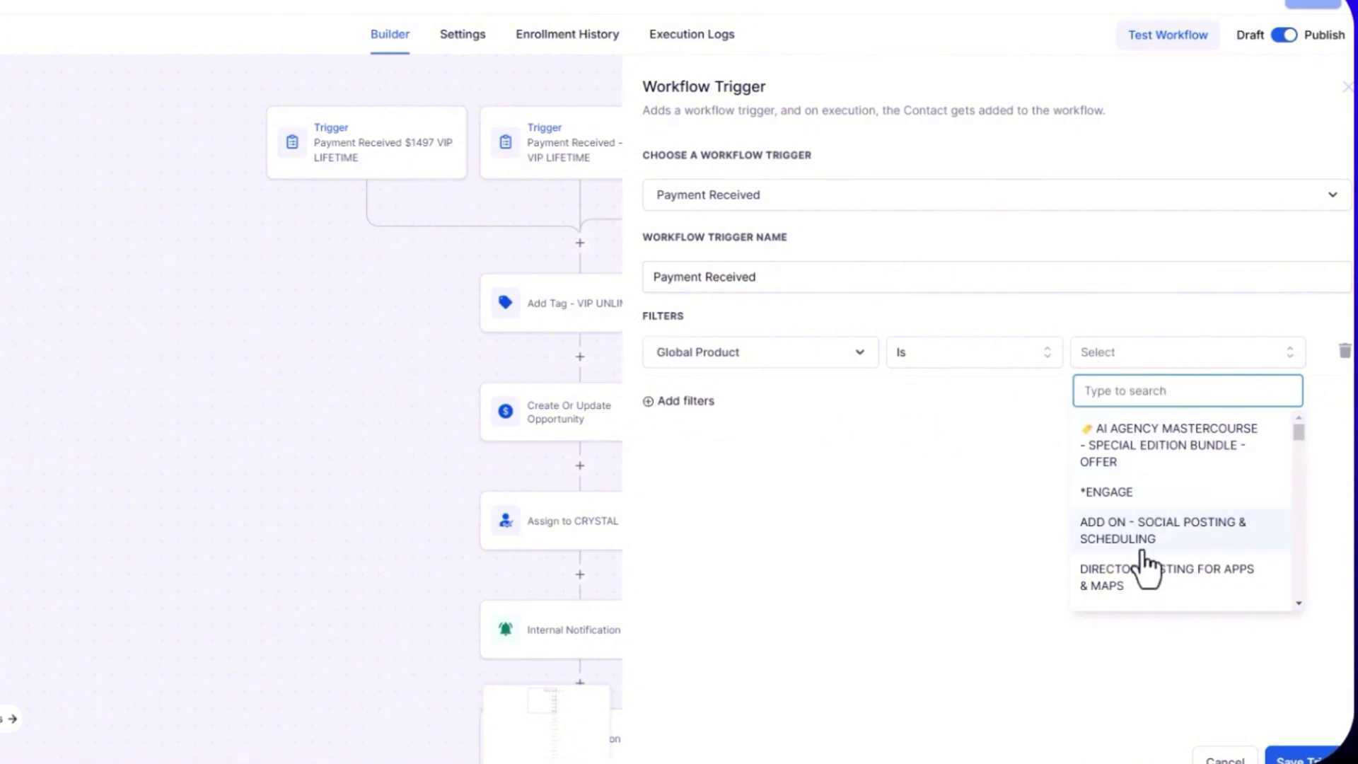
# Examine the "Payment Received $1497 VIP LIFETIME" trigger, the actions that follow, and the "Grant Group Access SaaS PRO U" settings without changing them.
pyautogui.click(342, 159)
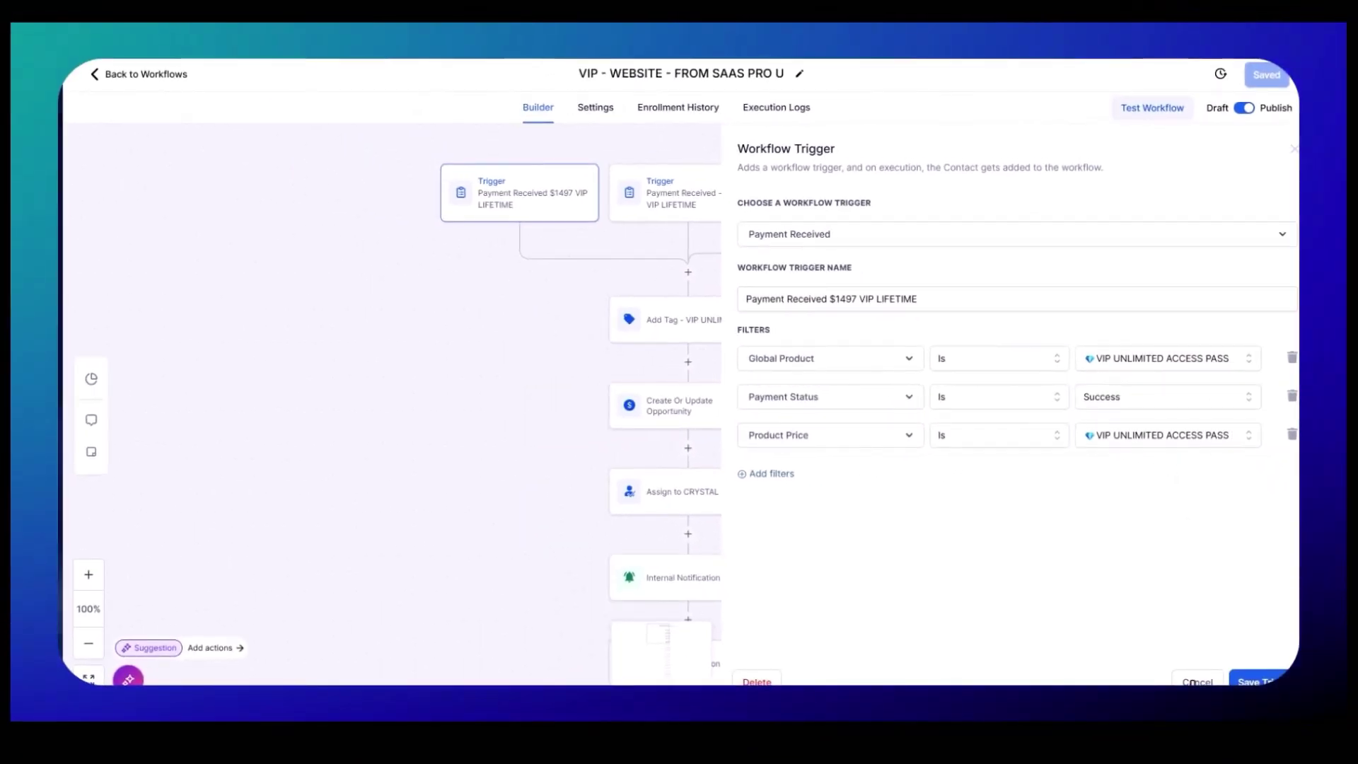
pyautogui.click(1193, 682)
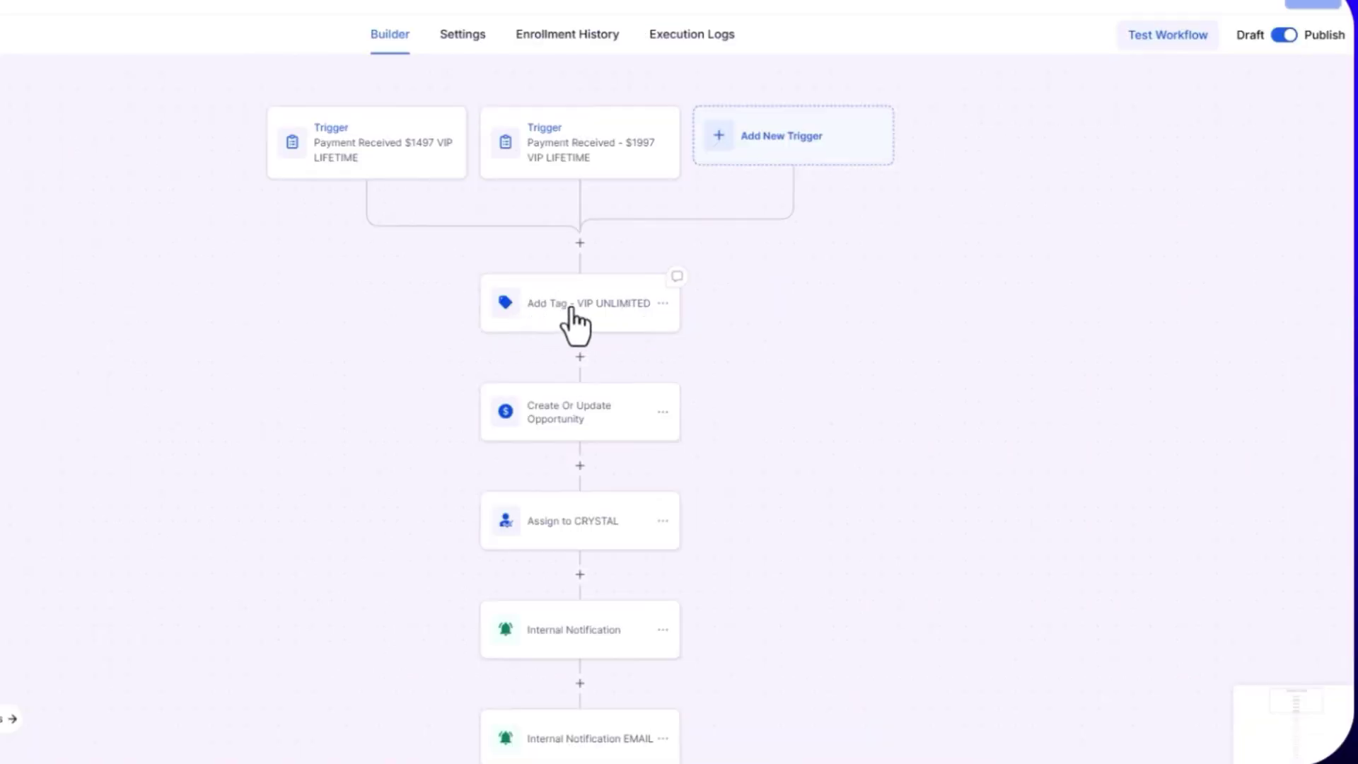
pyautogui.scroll(-2, 691, 370)
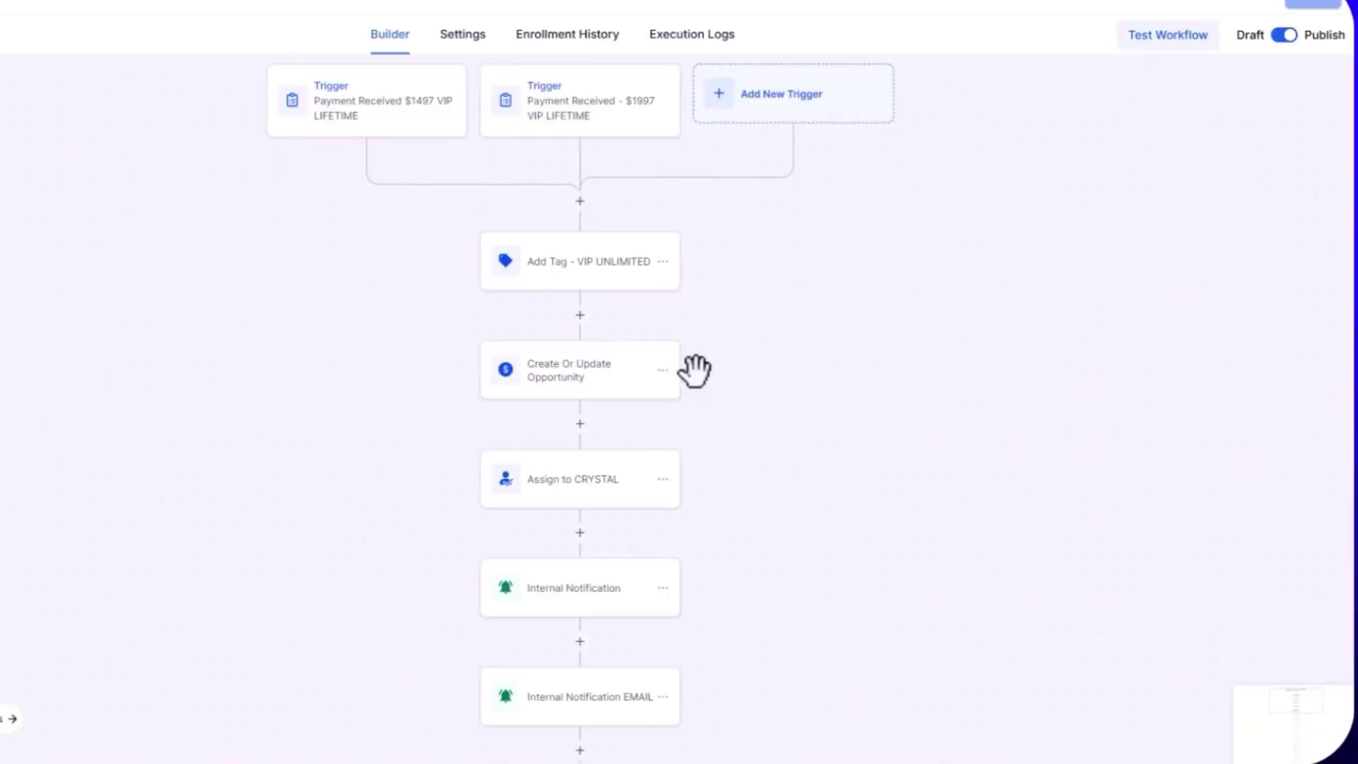
pyautogui.scroll(-4, 821, 400)
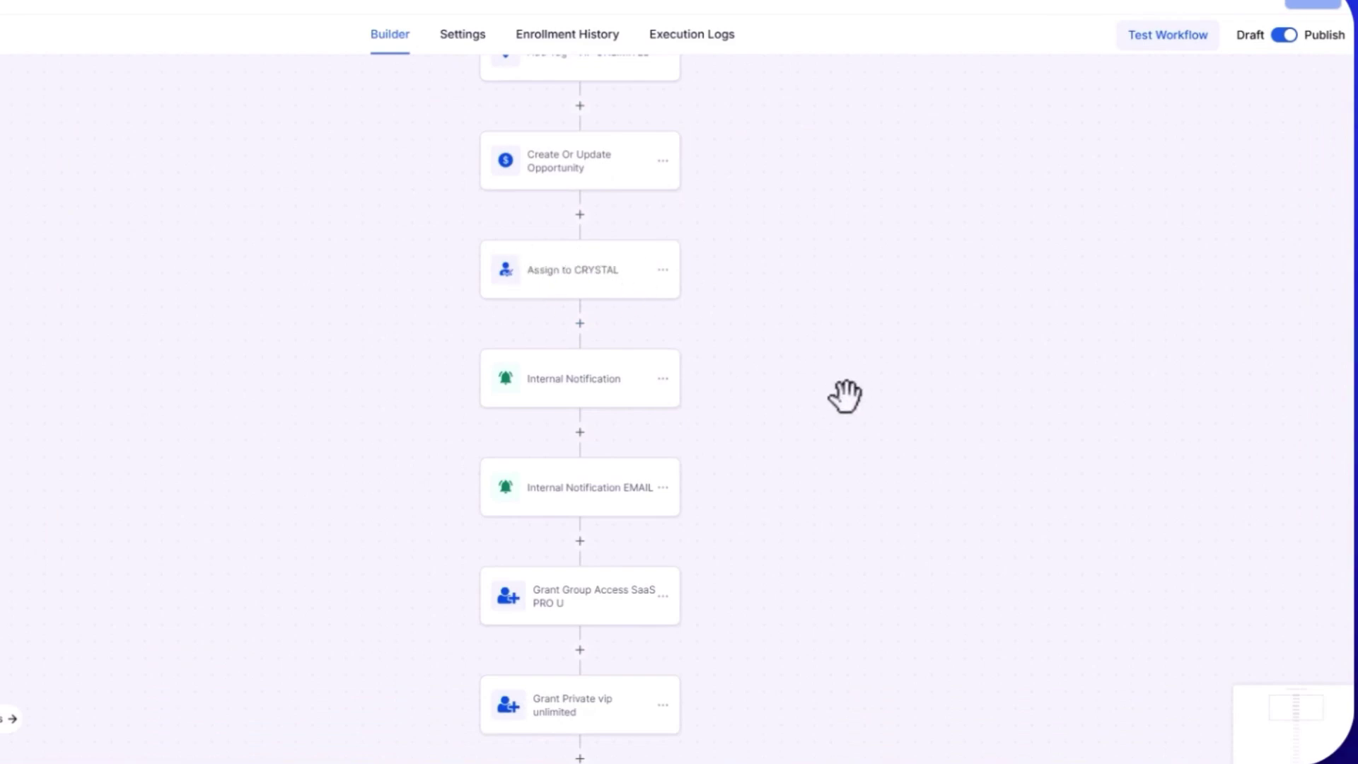
pyautogui.scroll(-1, 826, 438)
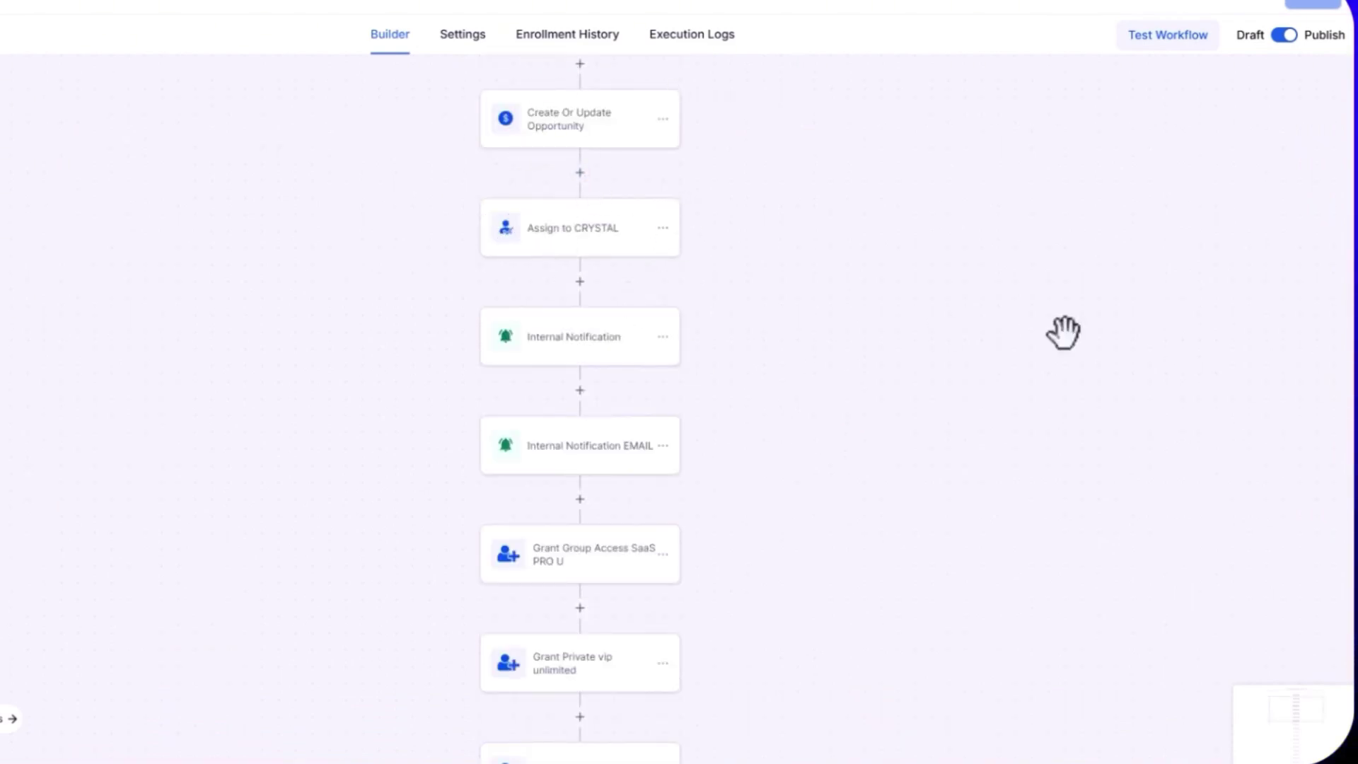
pyautogui.scroll(-2, 982, 435)
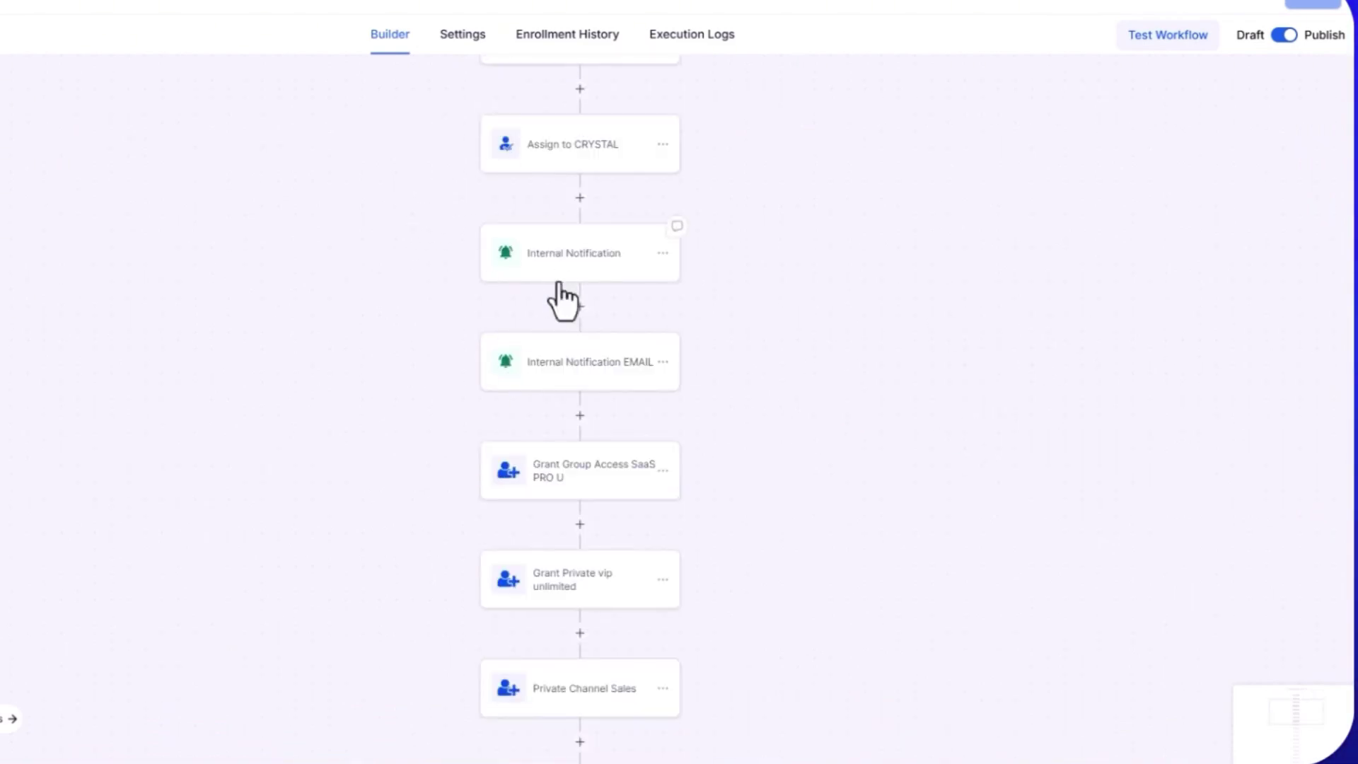
pyautogui.scroll(-4, 1038, 420)
pyautogui.click(584, 319)
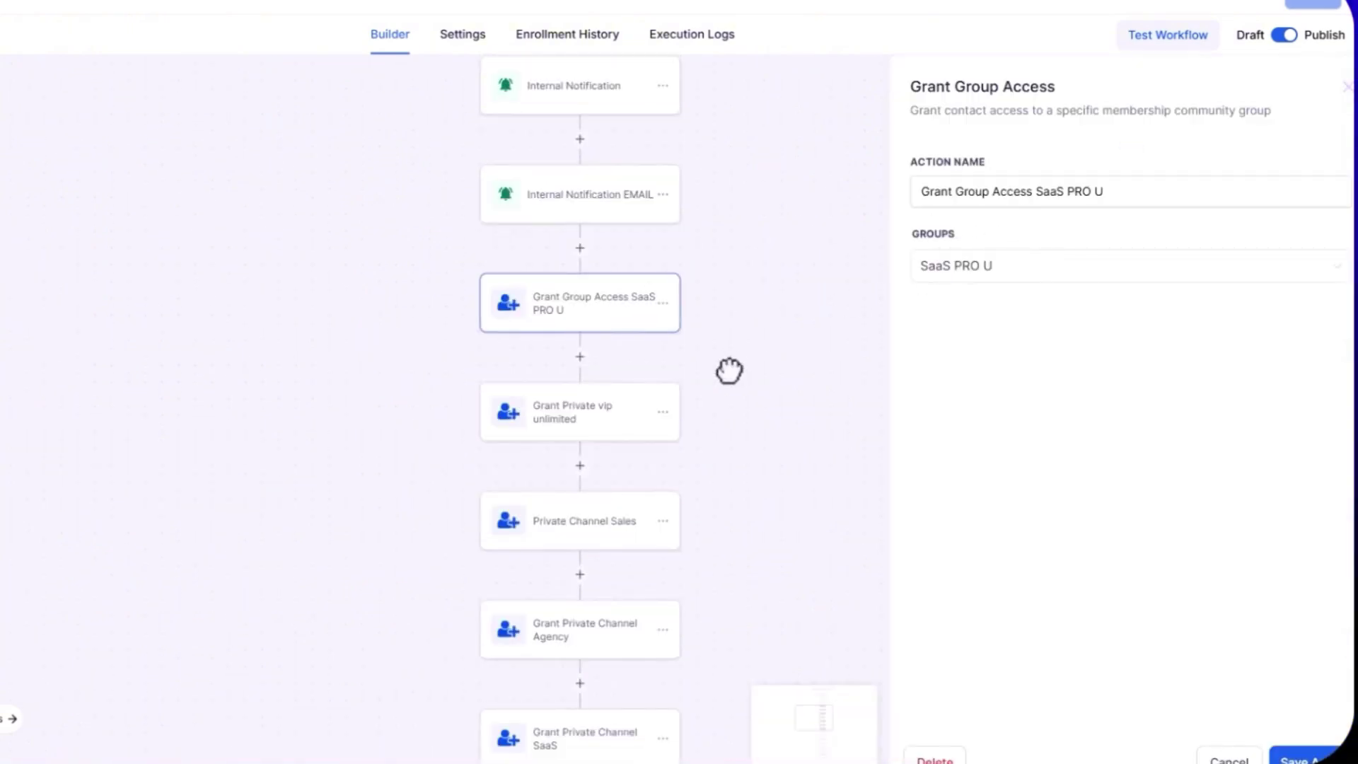
pyautogui.click(1230, 758)
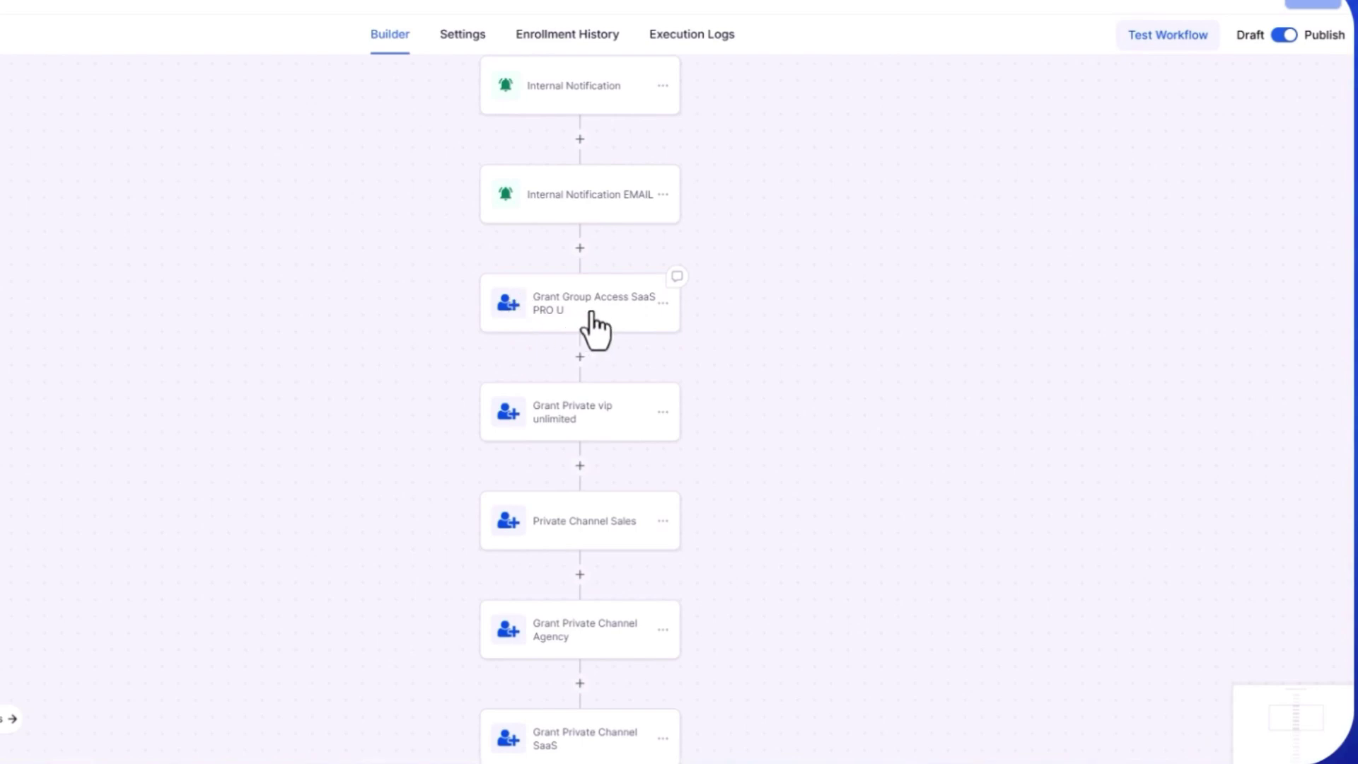
# Try to add a Grant Group Access action below "Grant Group Access SaaS PRO U", check the available groups, and cancel it.
pyautogui.click(580, 358)
pyautogui.write('grant')
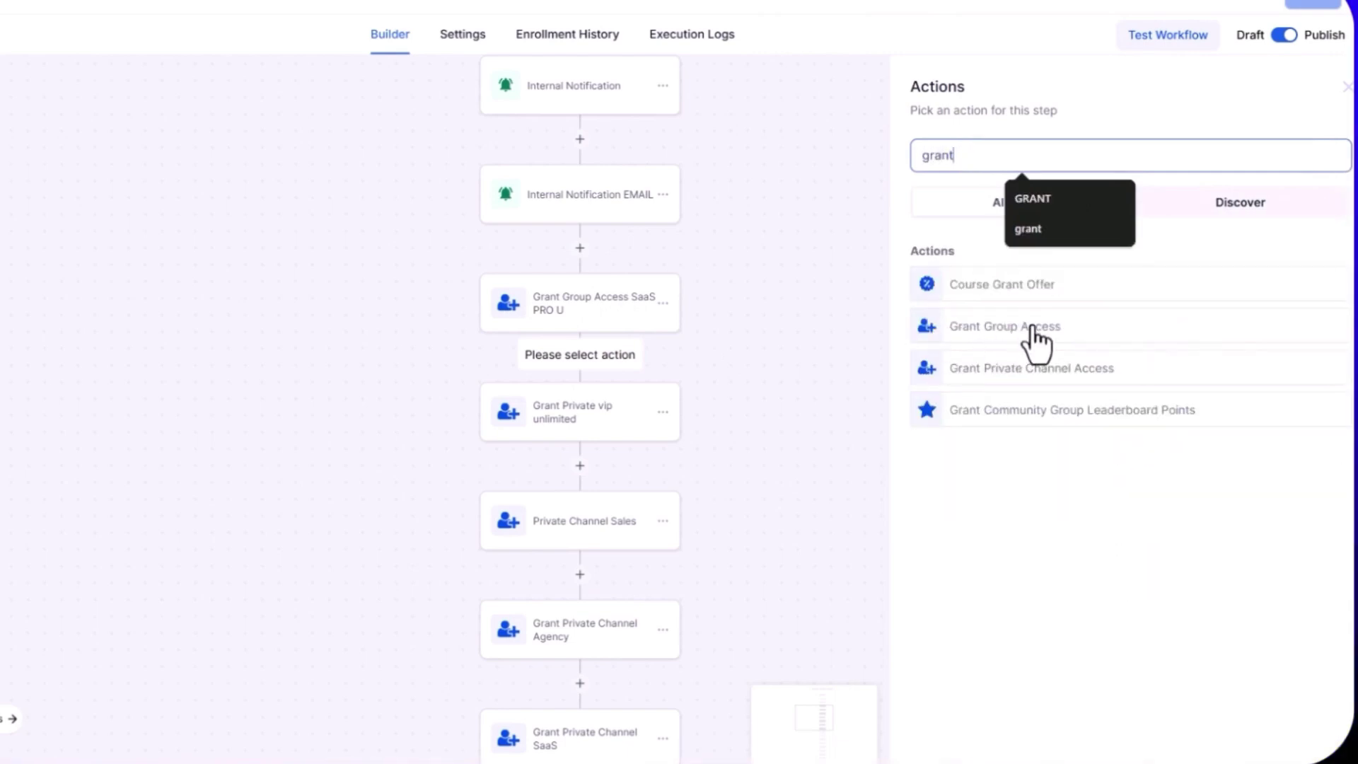
pyautogui.click(1036, 343)
pyautogui.click(947, 273)
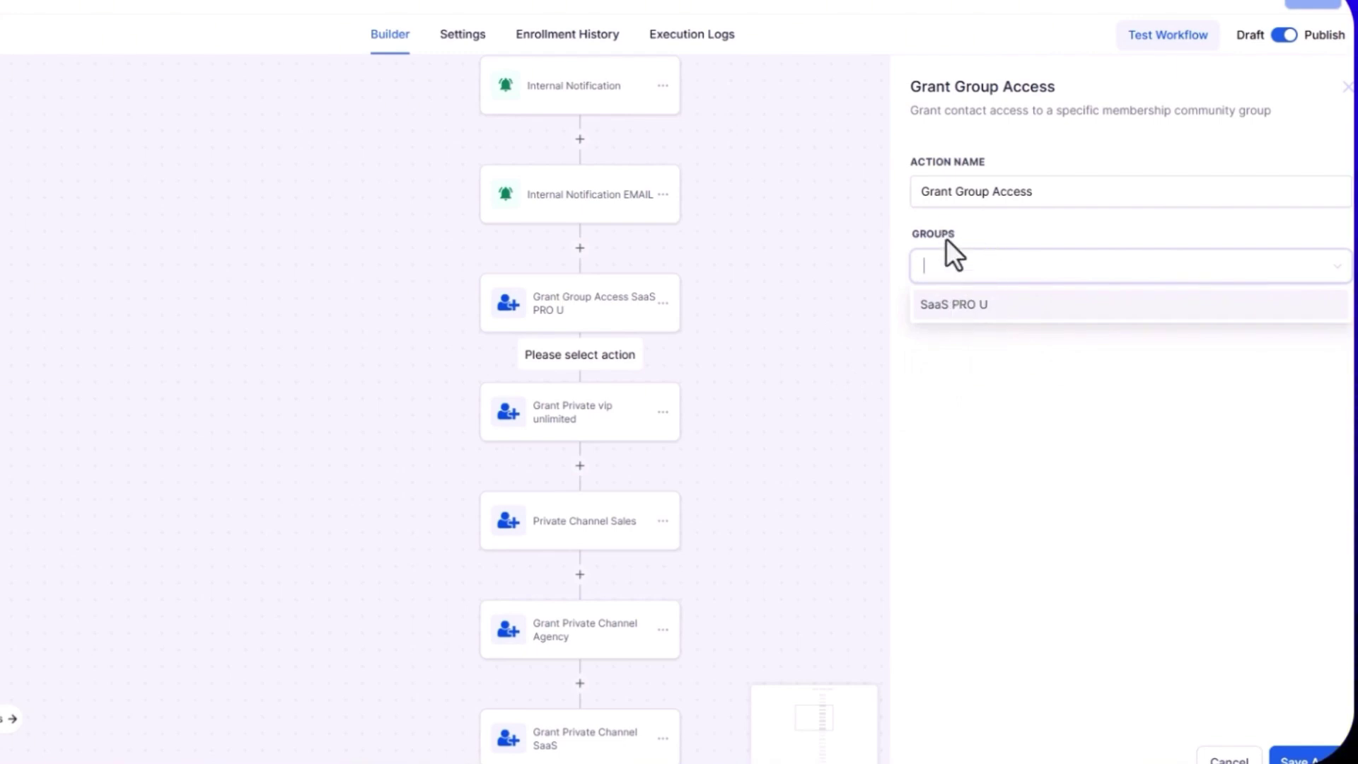
pyautogui.click(799, 367)
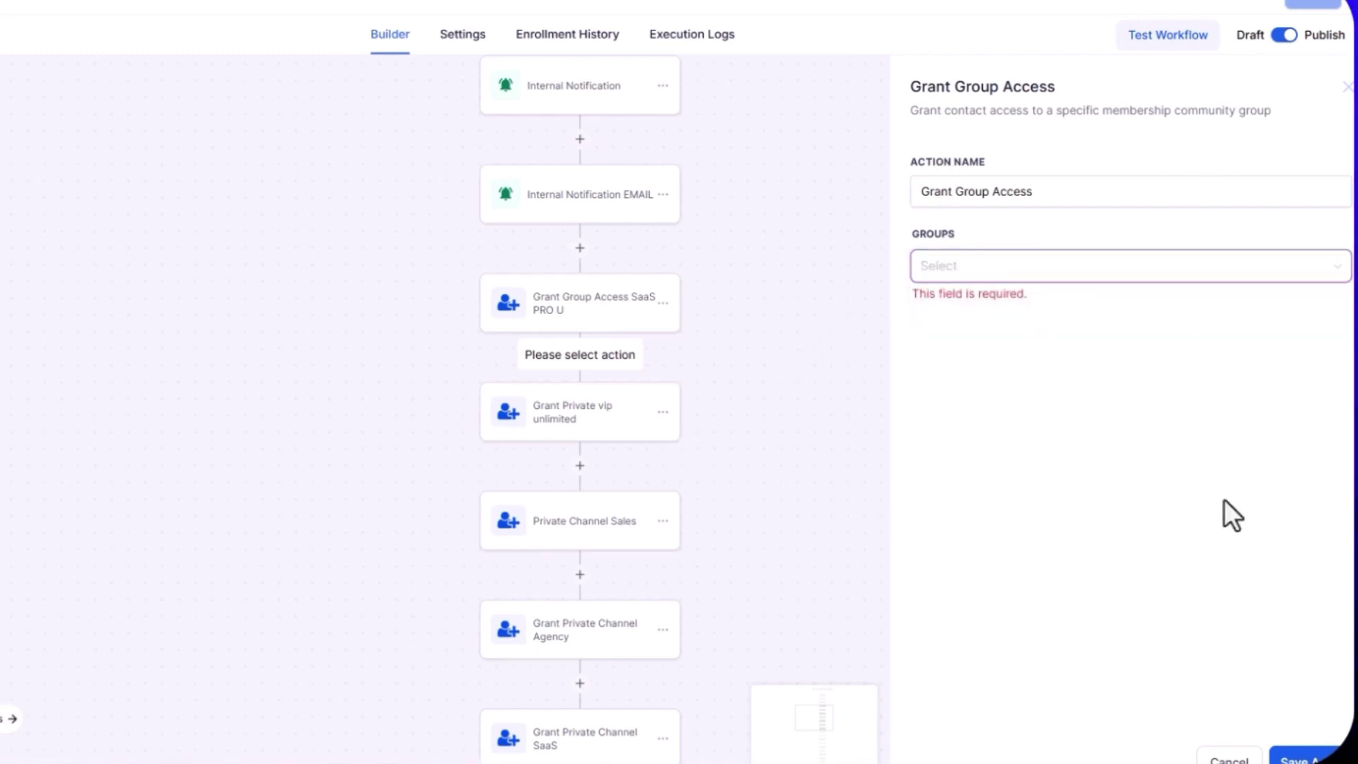
pyautogui.click(1227, 758)
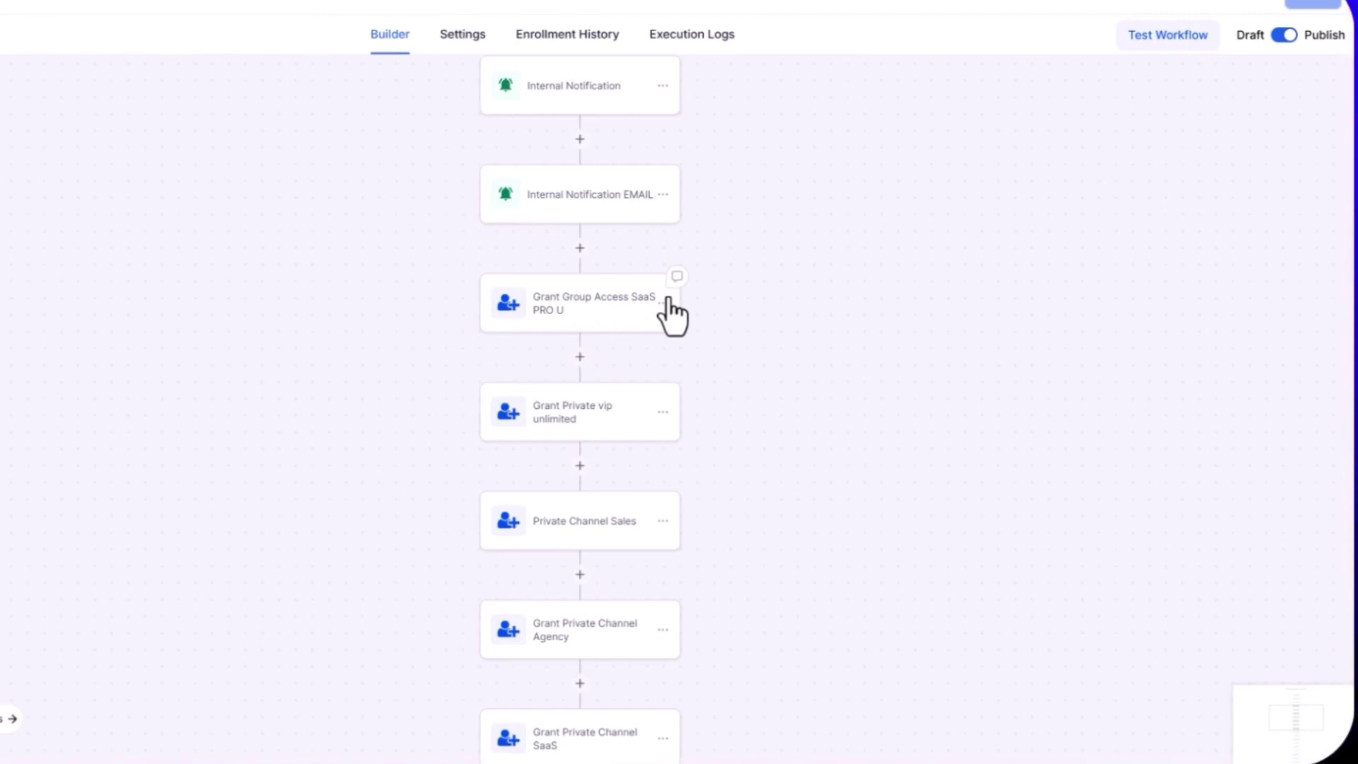
# View "Grant Private vip unlimited", then try adding a Grant Private Channel Access action above it for group SaaS PRO U, check its channels, and cancel.
pyautogui.click(559, 432)
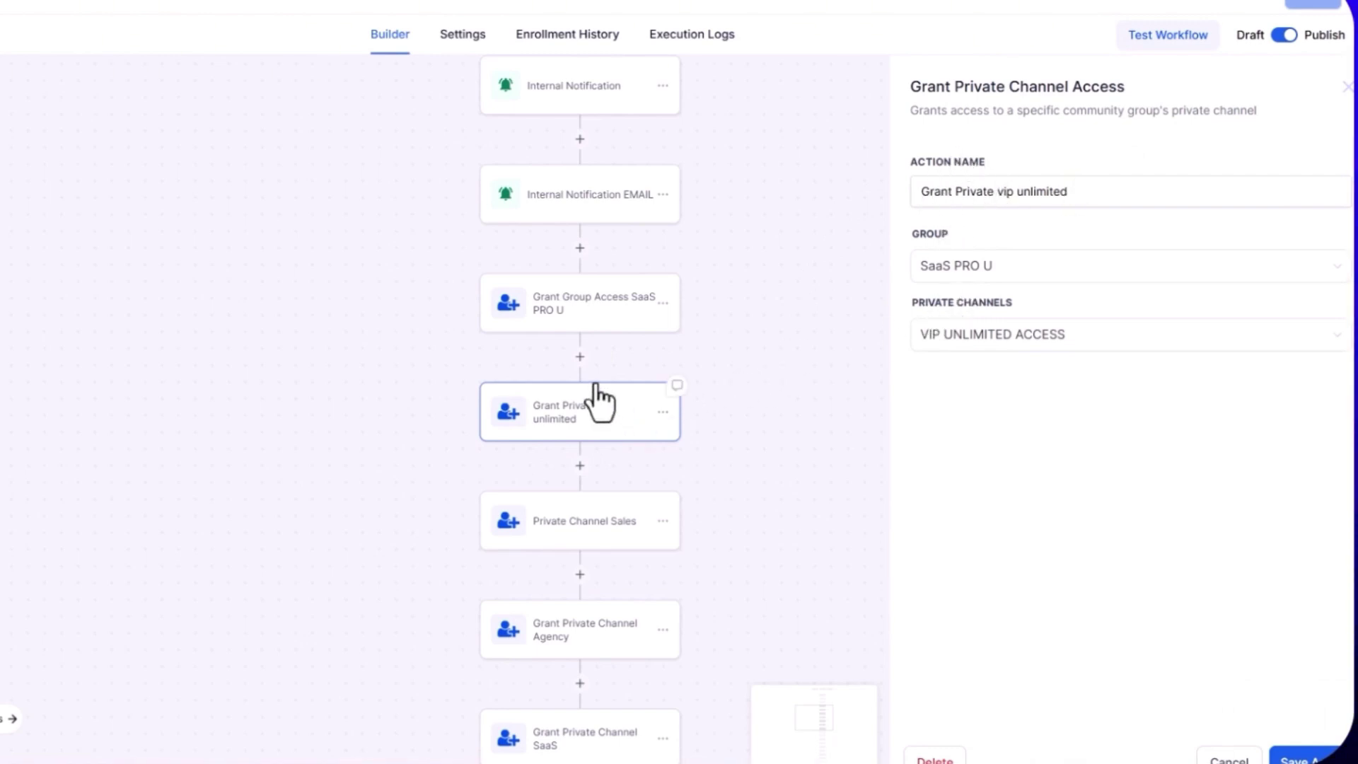
pyautogui.click(579, 356)
pyautogui.click(1021, 156)
pyautogui.write('chan')
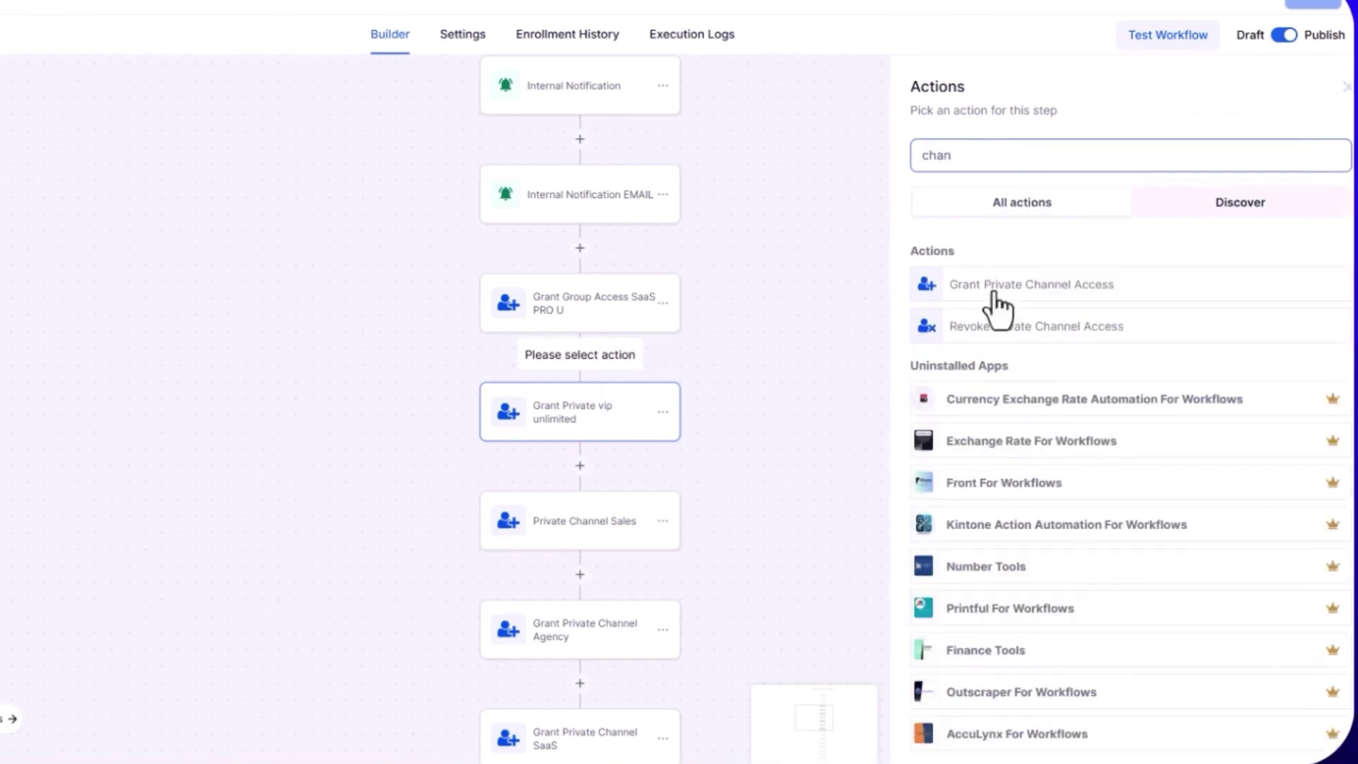
pyautogui.click(1034, 286)
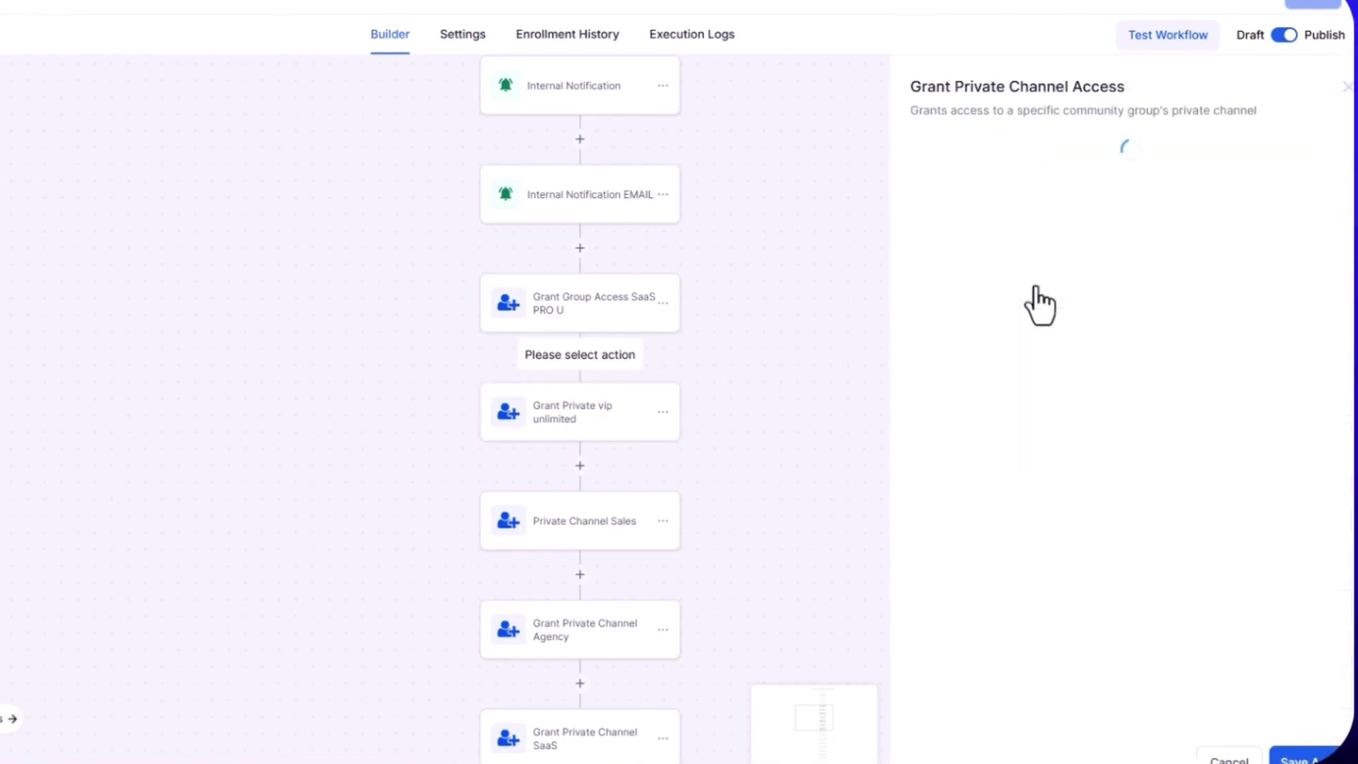
pyautogui.click(998, 272)
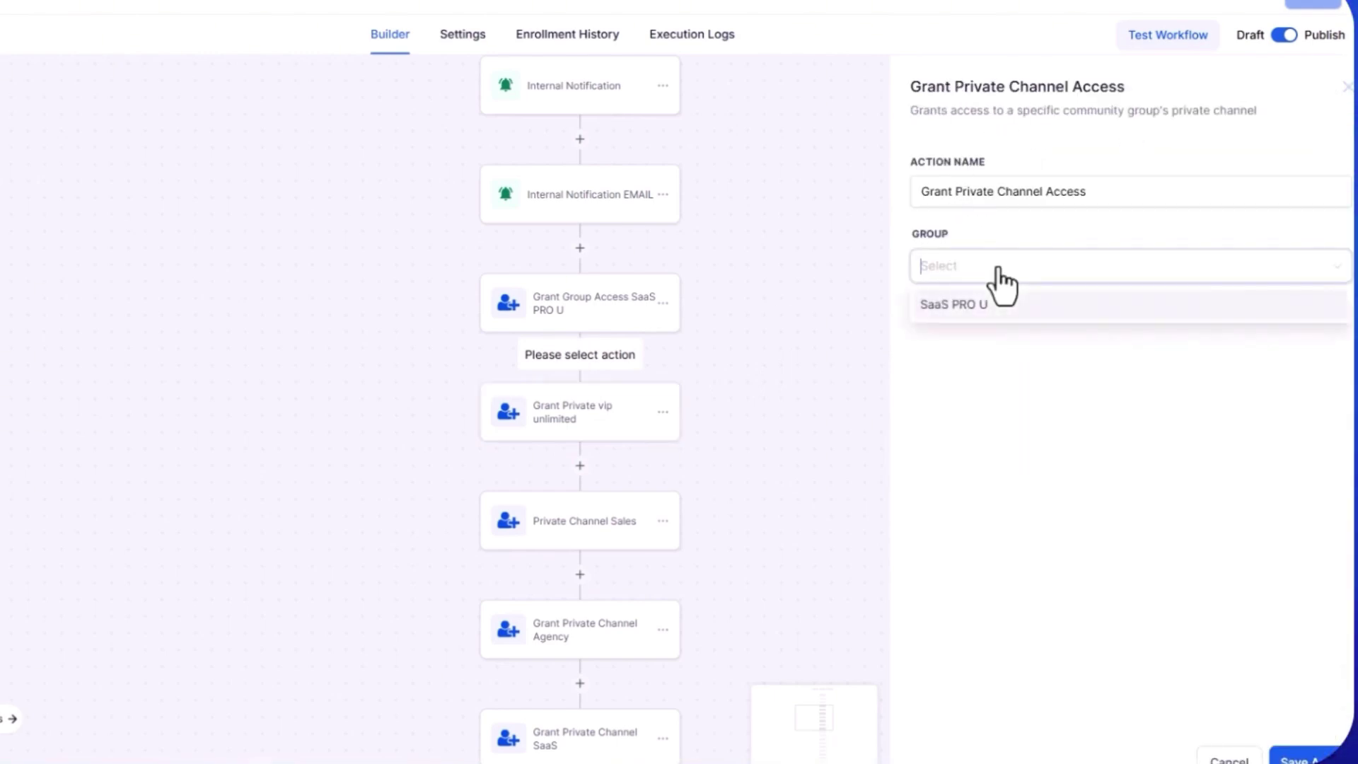
pyautogui.click(933, 311)
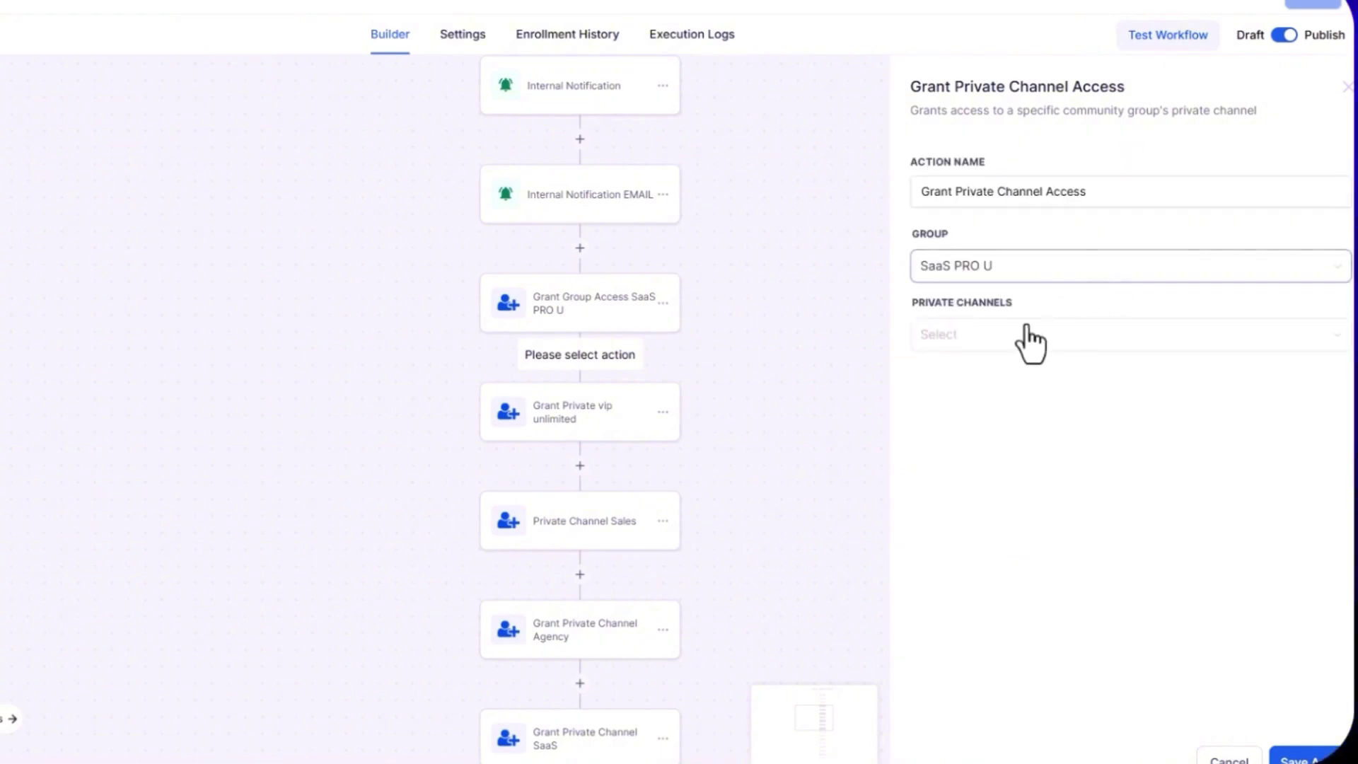
pyautogui.click(1018, 338)
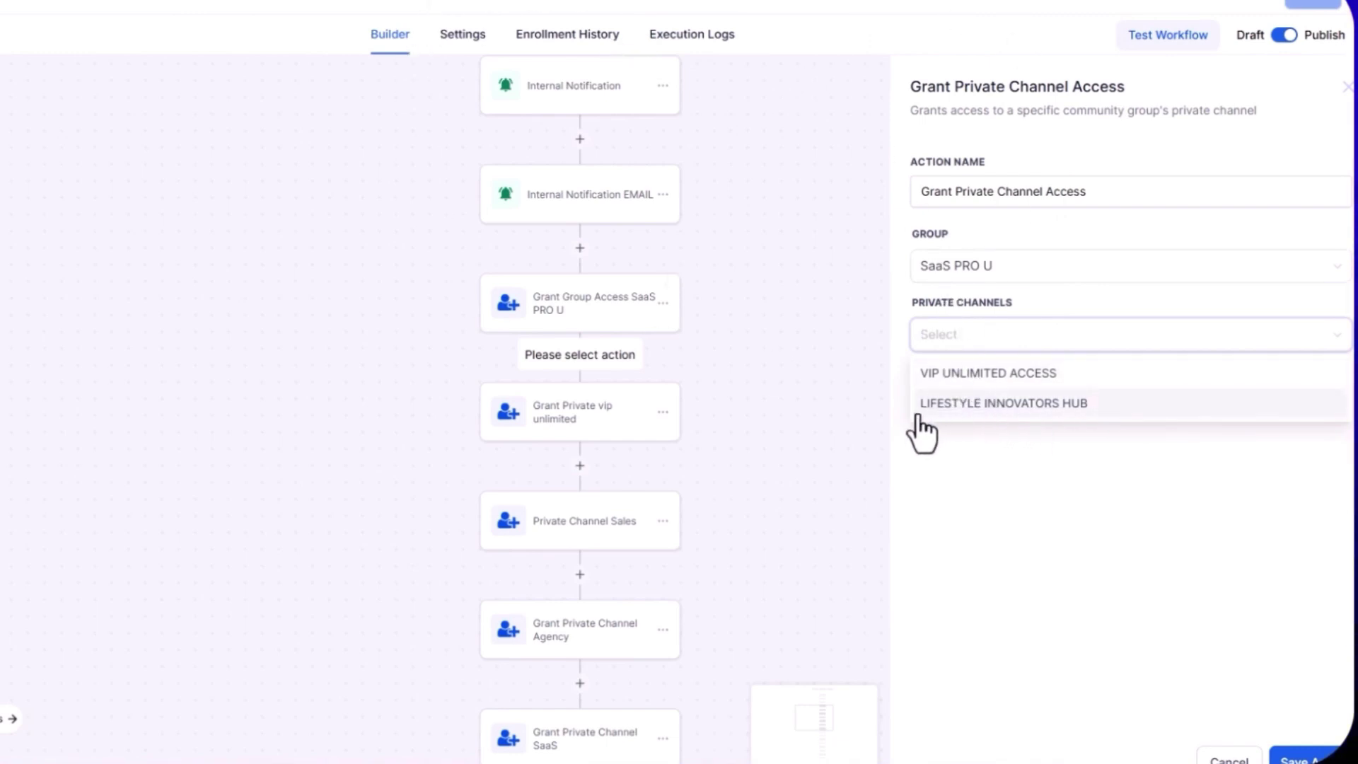
pyautogui.click(839, 370)
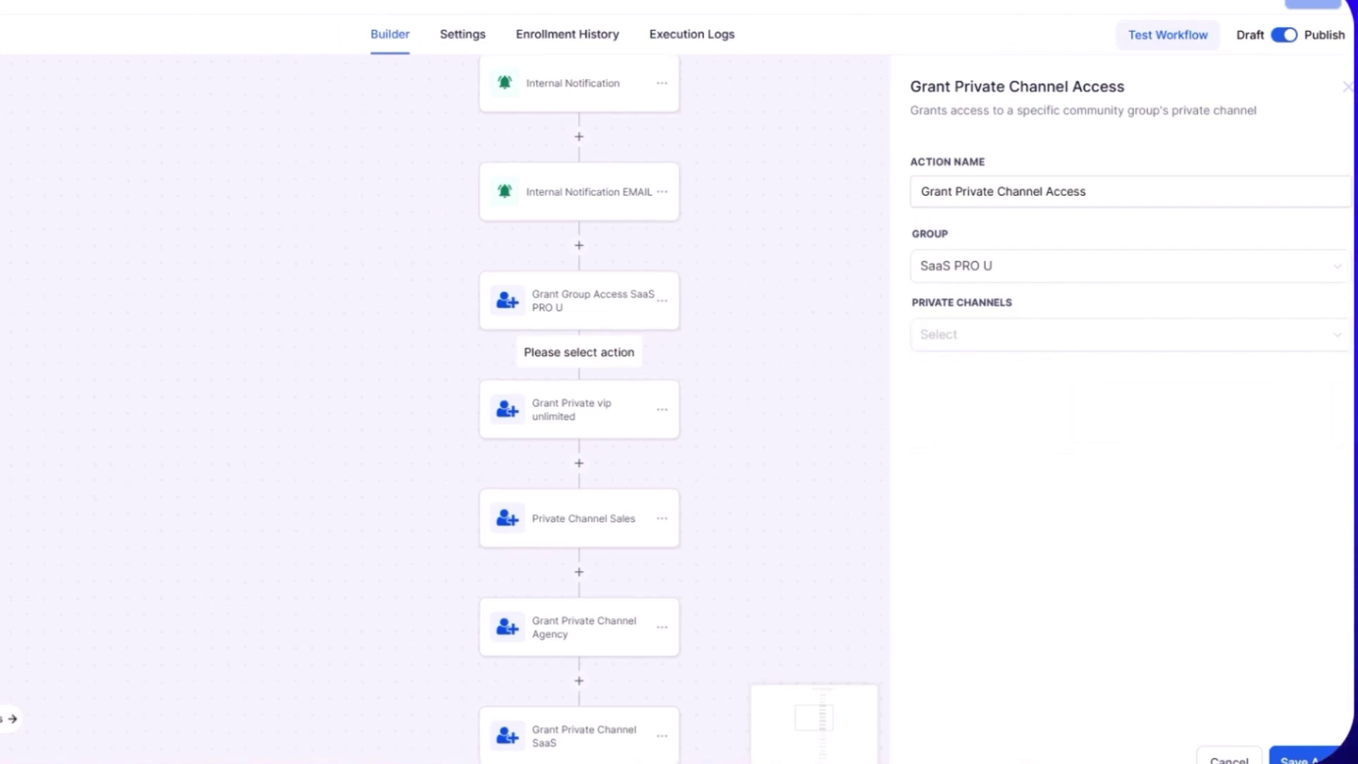
pyautogui.click(1250, 759)
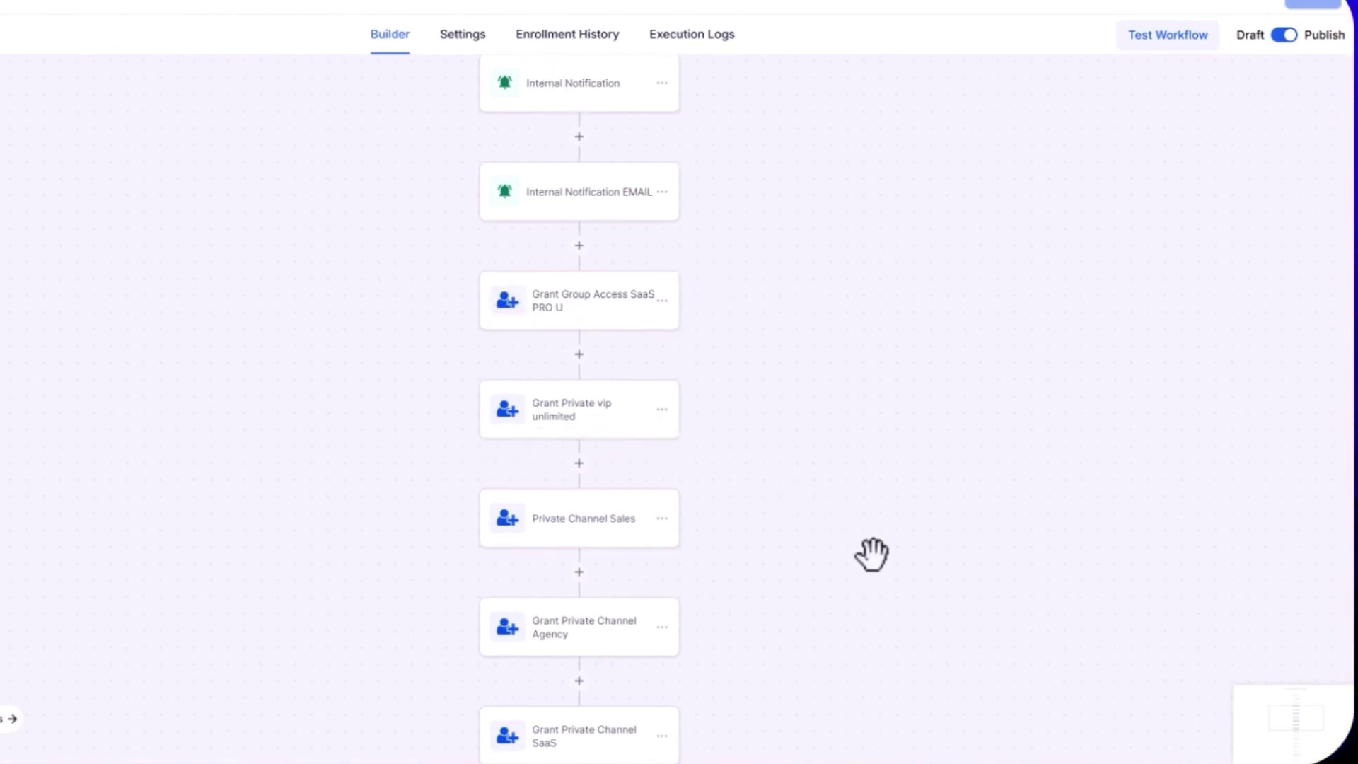
# Examine the remaining workflow actions, from the private channel grants through the course offer grants to the waits and welcome emails.
pyautogui.scroll(-1, 612, 478)
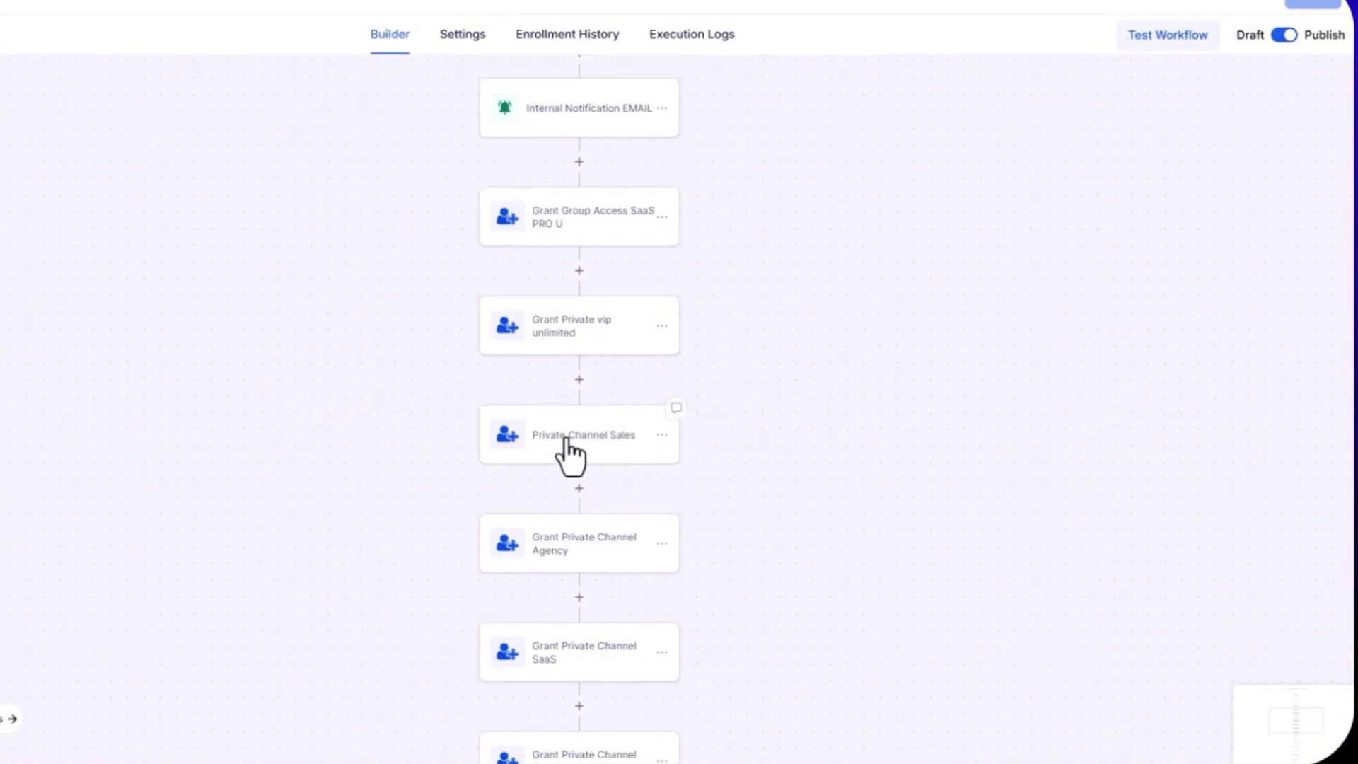
pyautogui.scroll(-5, 560, 479)
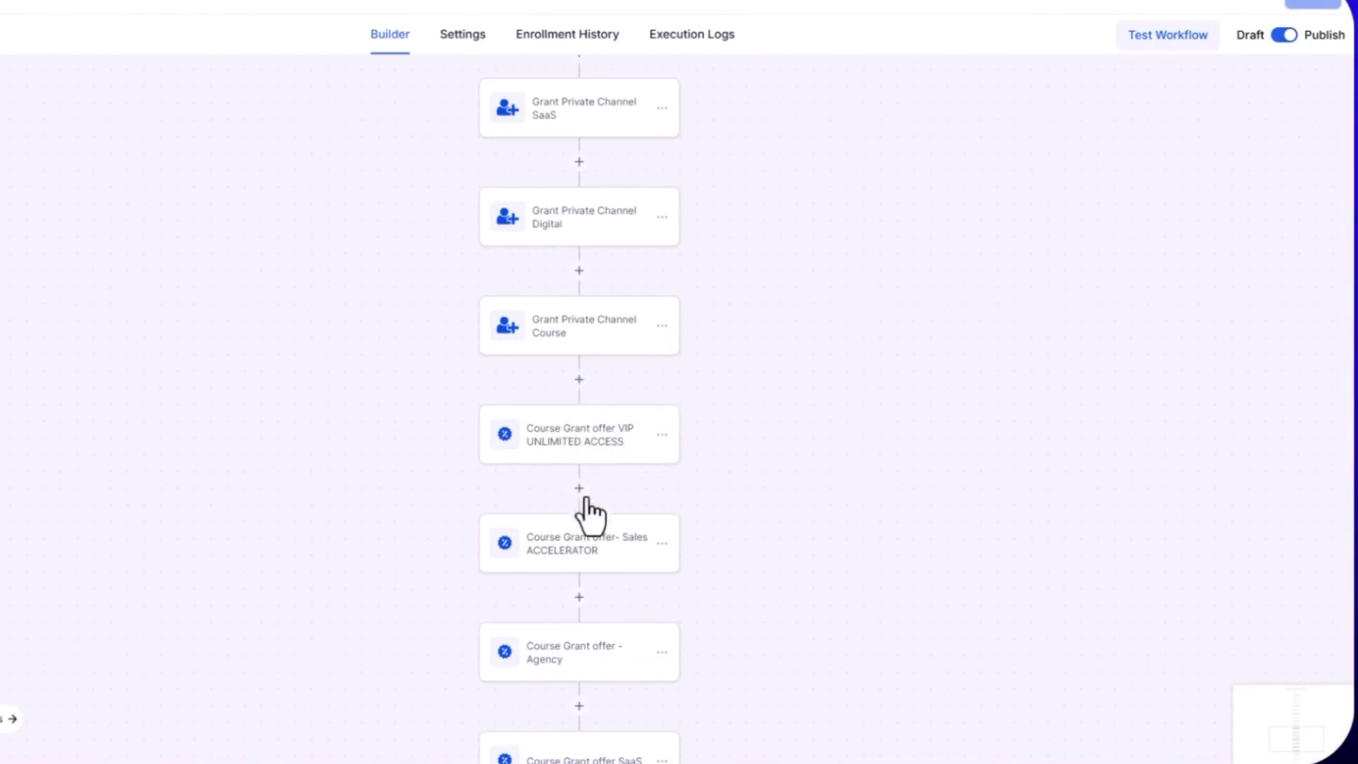
pyautogui.scroll(-2, 606, 607)
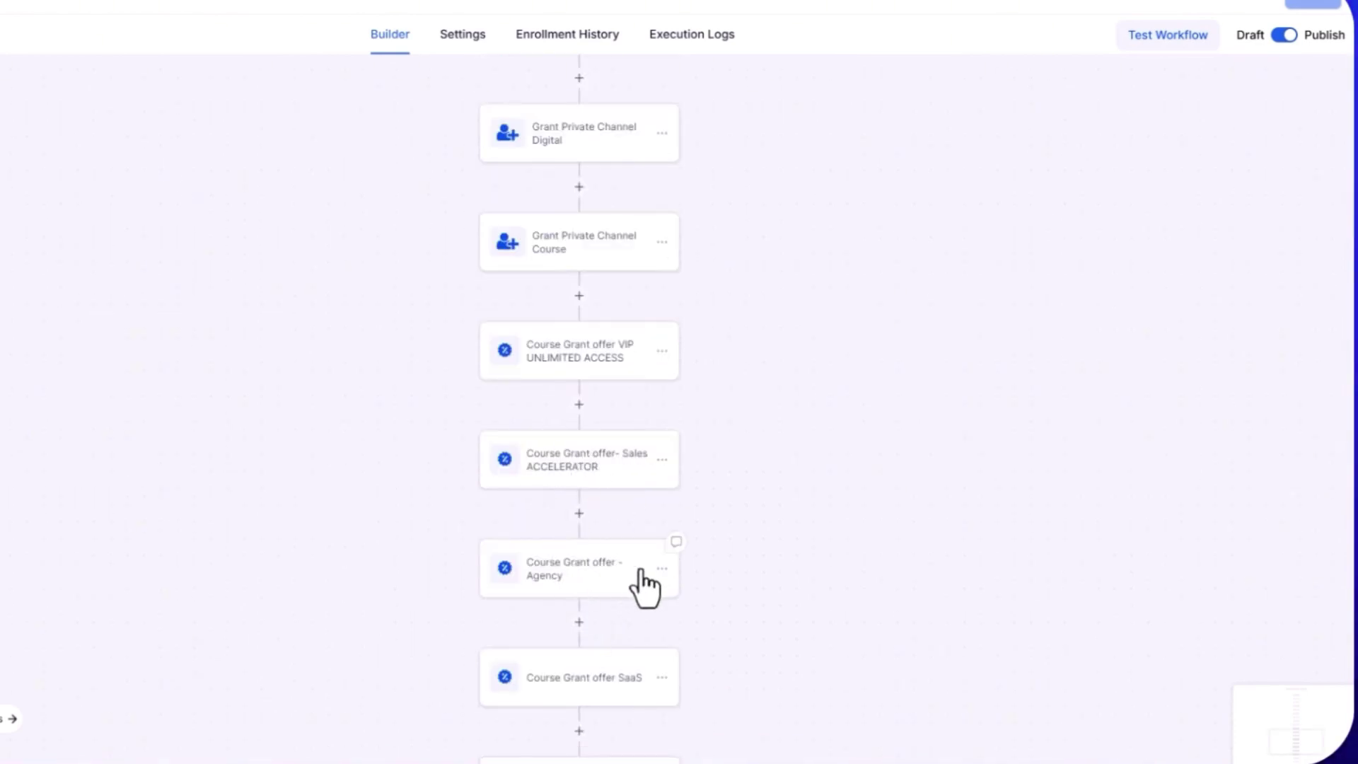
pyautogui.scroll(-5, 643, 585)
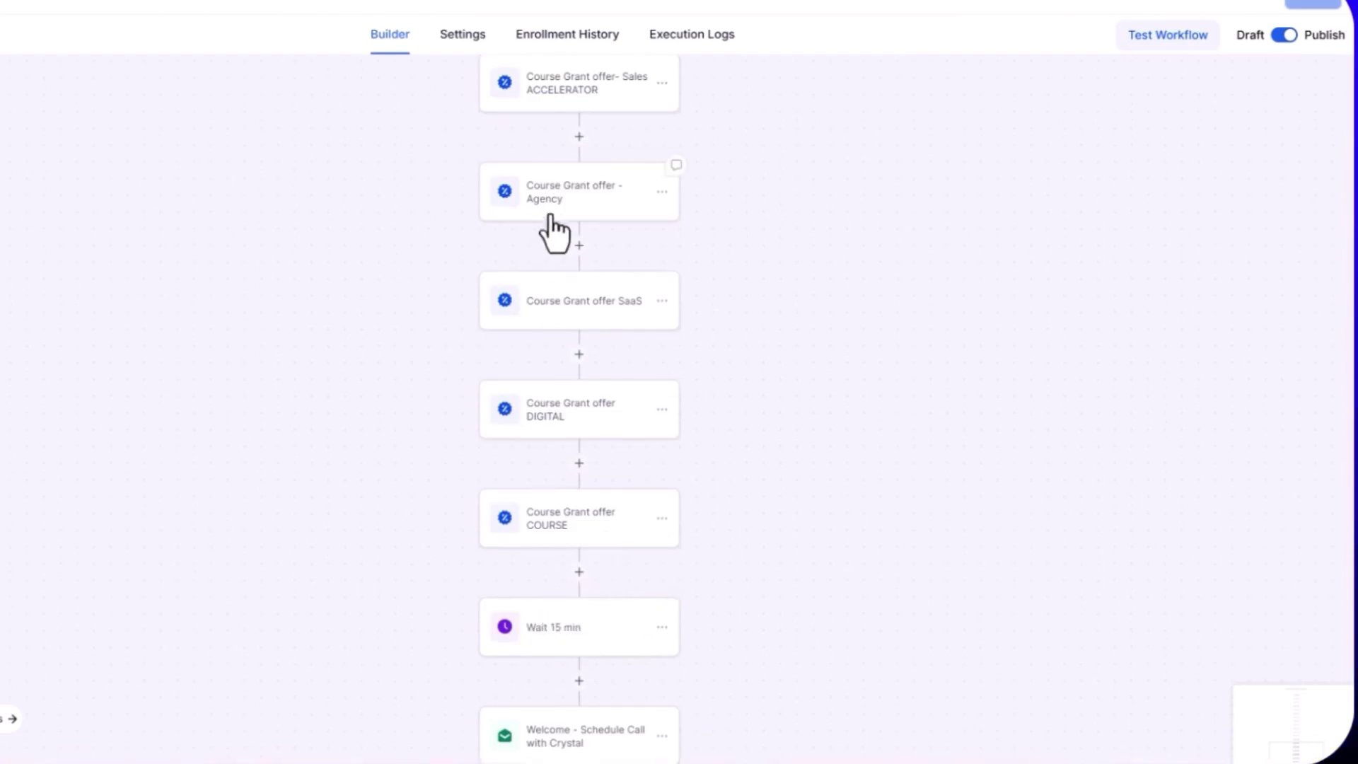
pyautogui.scroll(1, 730, 432)
pyautogui.scroll(1, 730, 433)
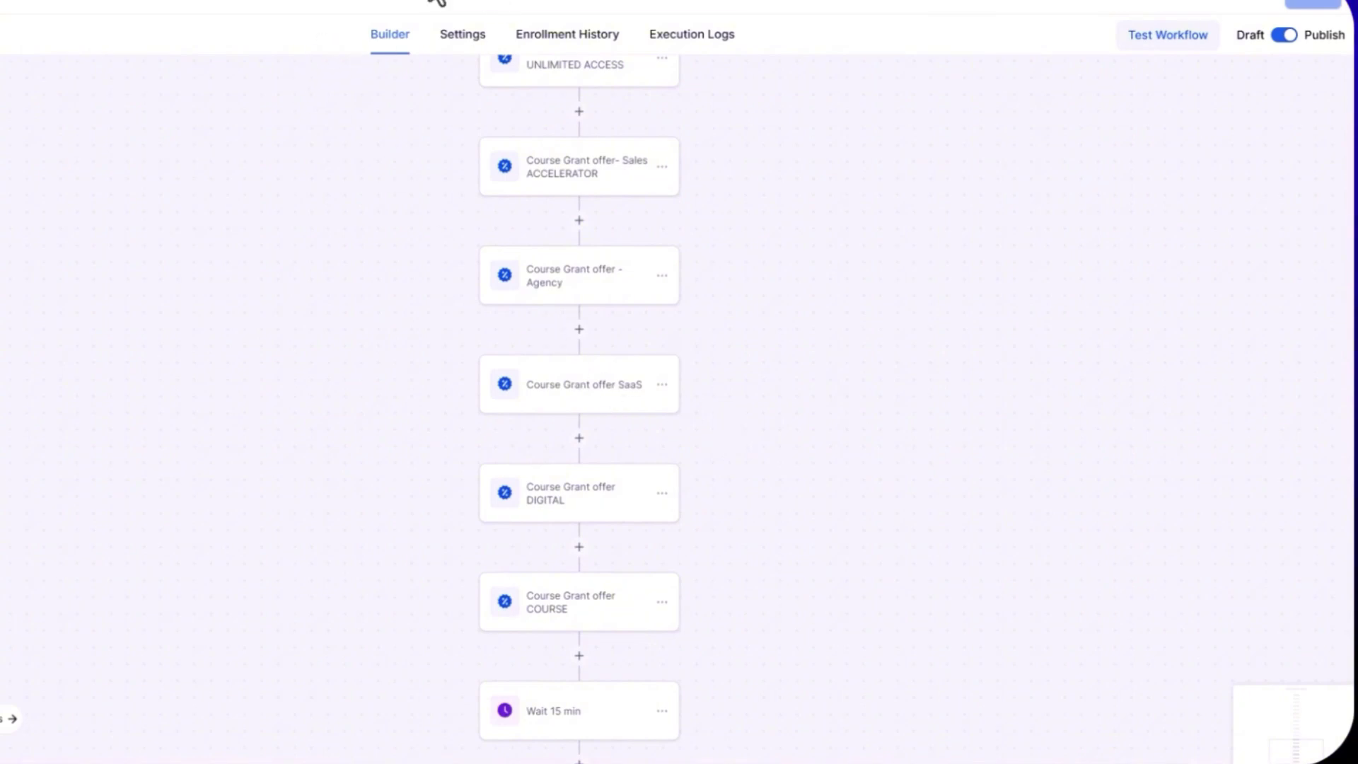
pyautogui.scroll(-4, 609, 470)
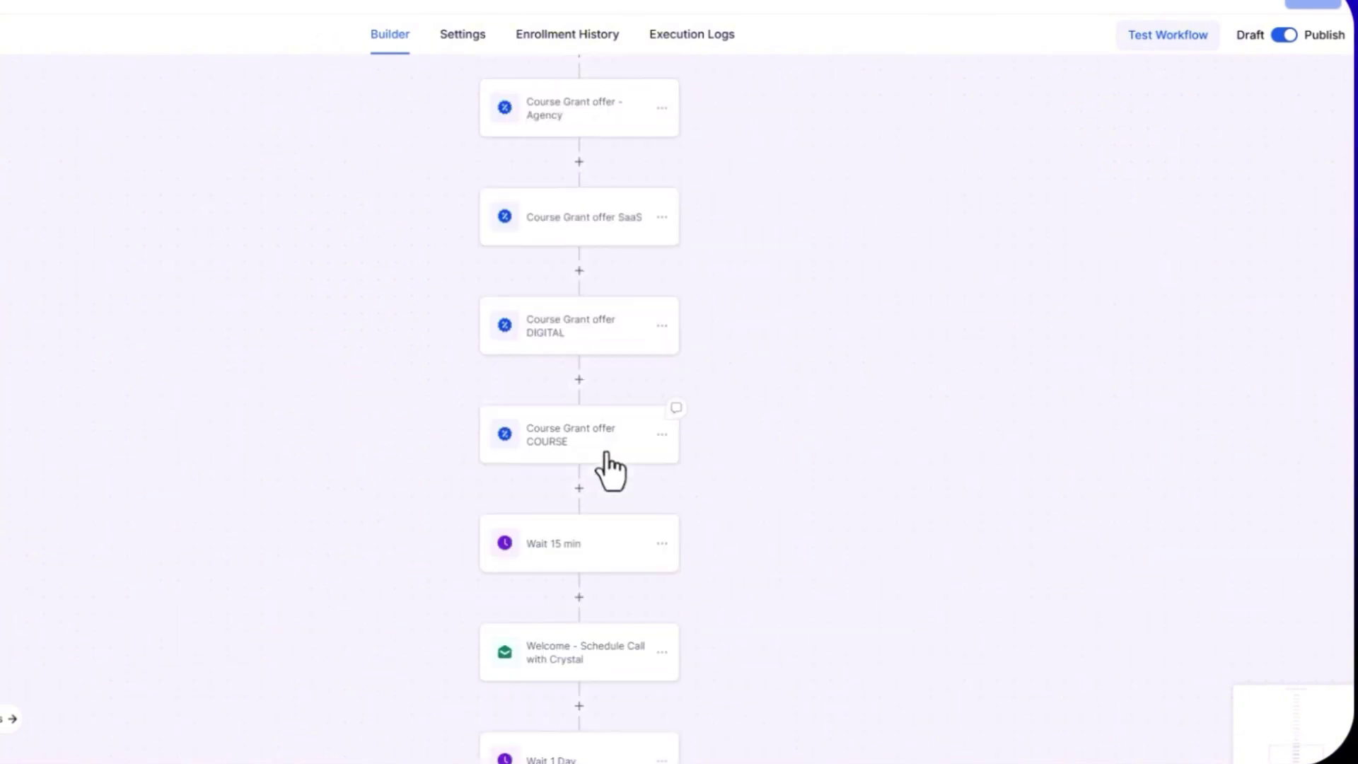
pyautogui.scroll(-4, 629, 697)
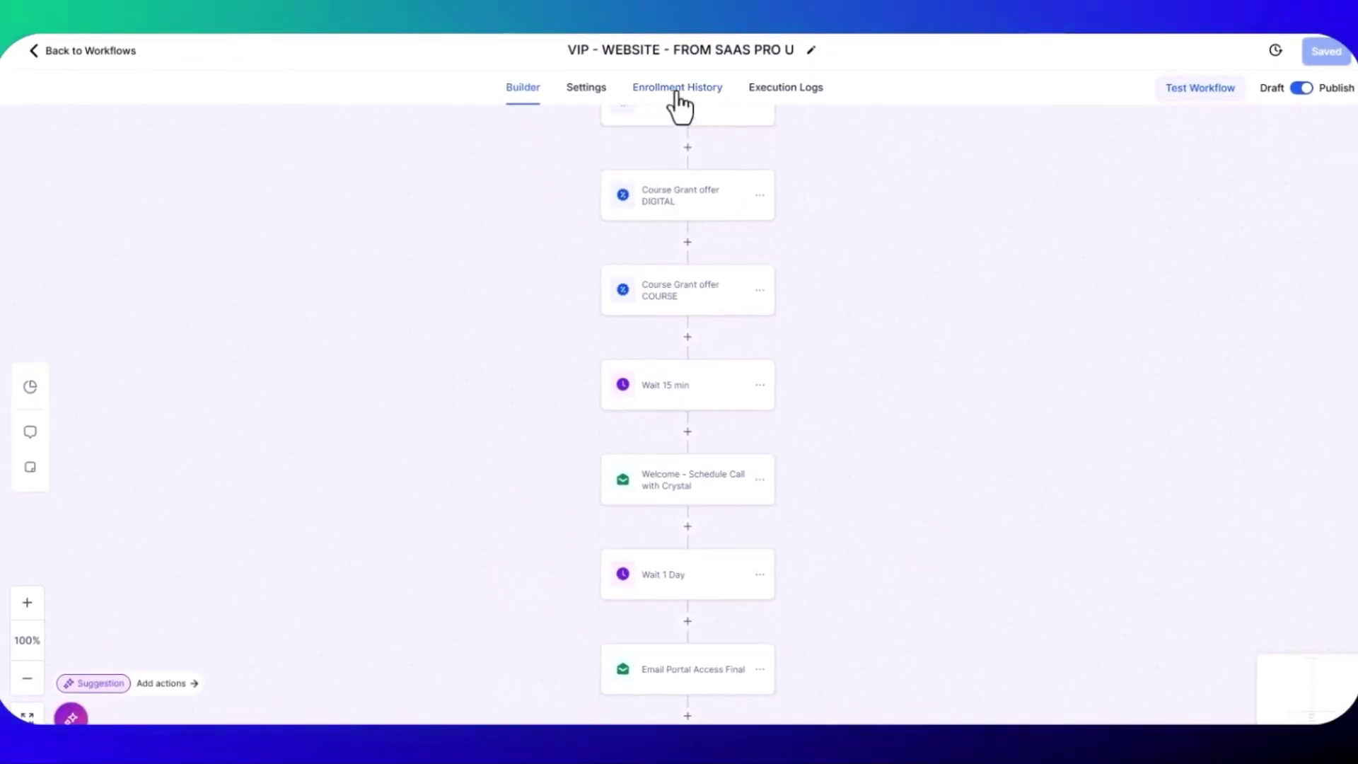
pyautogui.scroll(10, 937, 481)
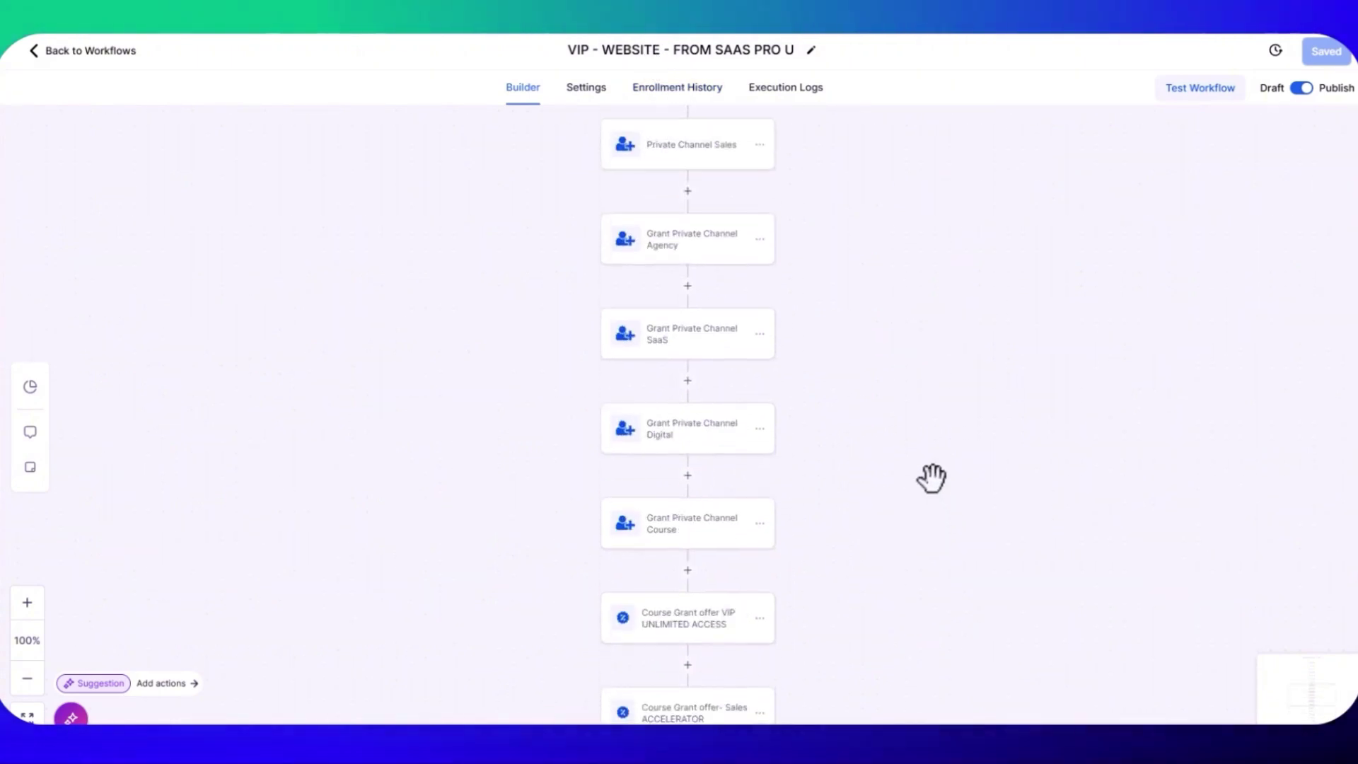
pyautogui.scroll(-5, 932, 478)
pyautogui.scroll(6, 932, 478)
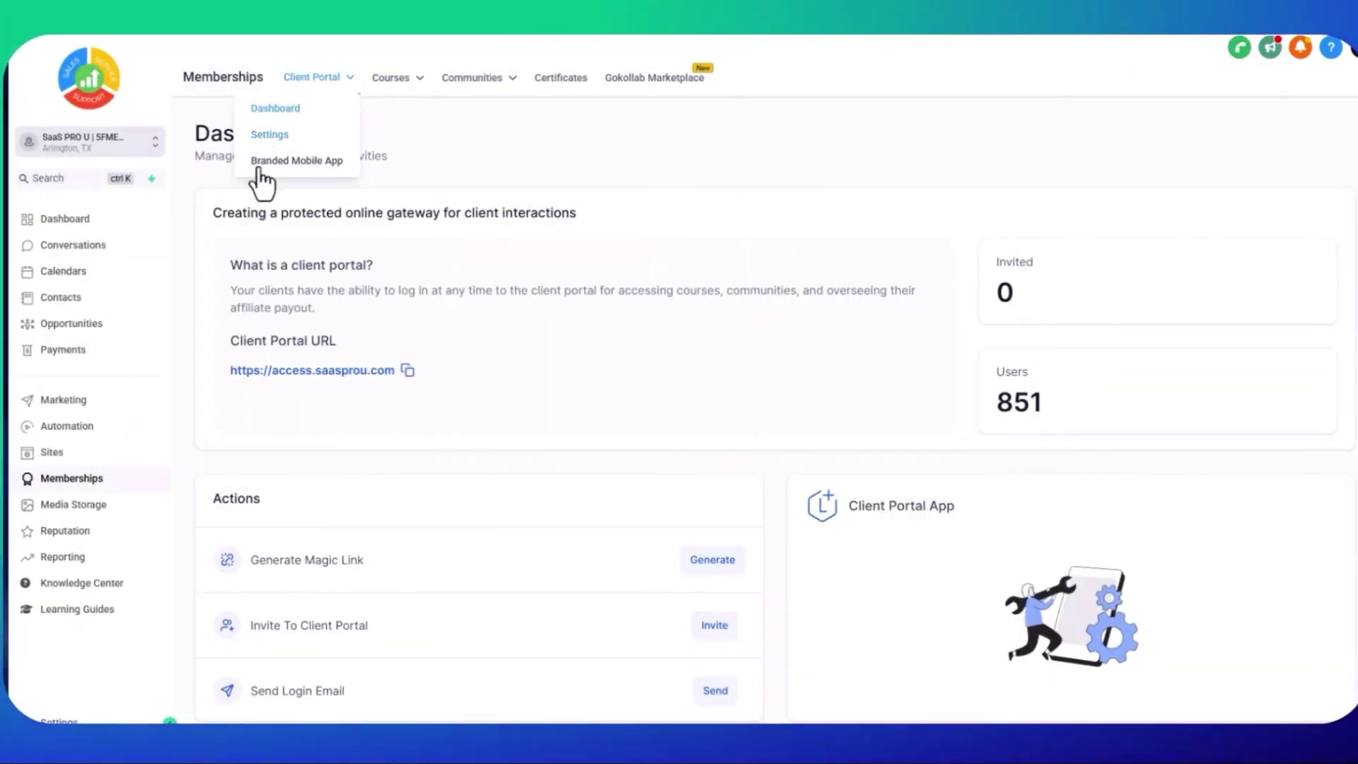
# Open the client portal's email settings, check the templates available for the "Joined the group" email, and close the customisation without changes.
pyautogui.click(270, 134)
pyautogui.click(909, 308)
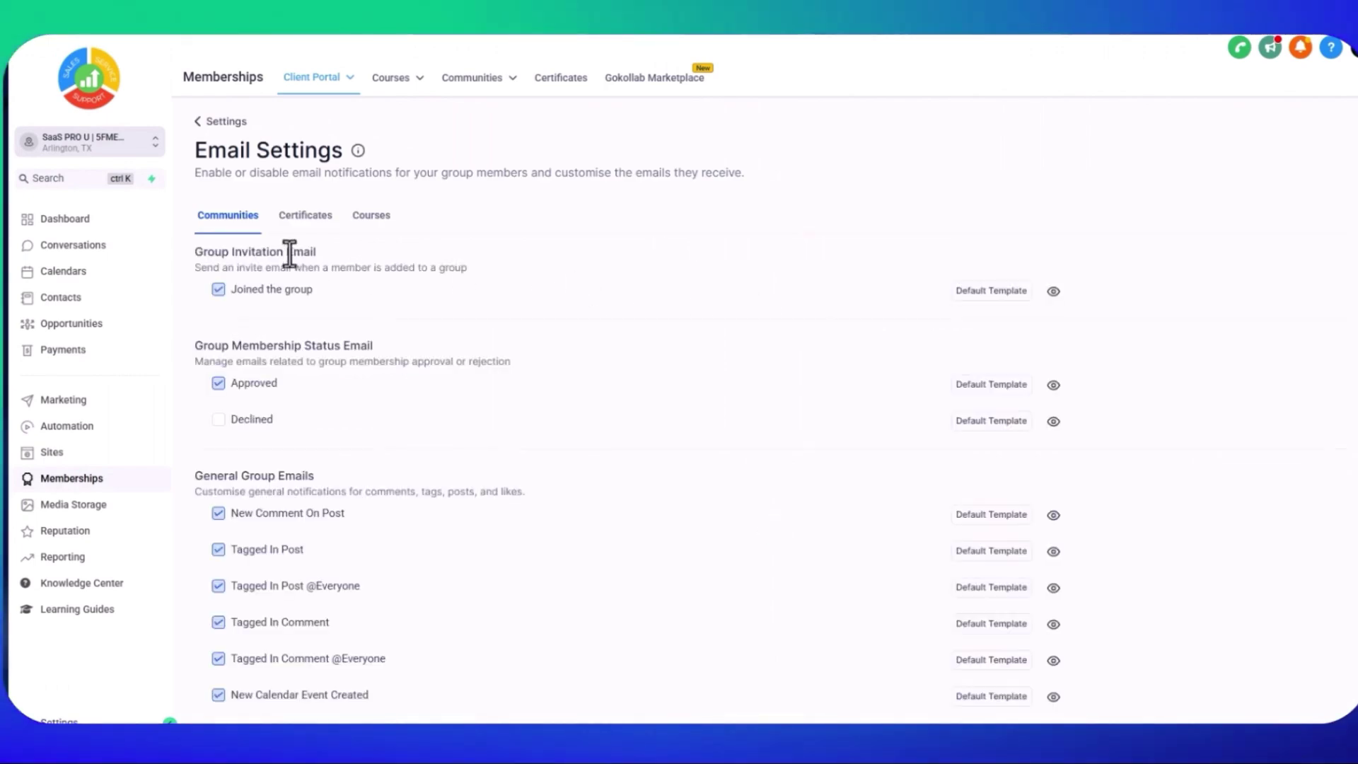
pyautogui.click(993, 296)
pyautogui.click(604, 322)
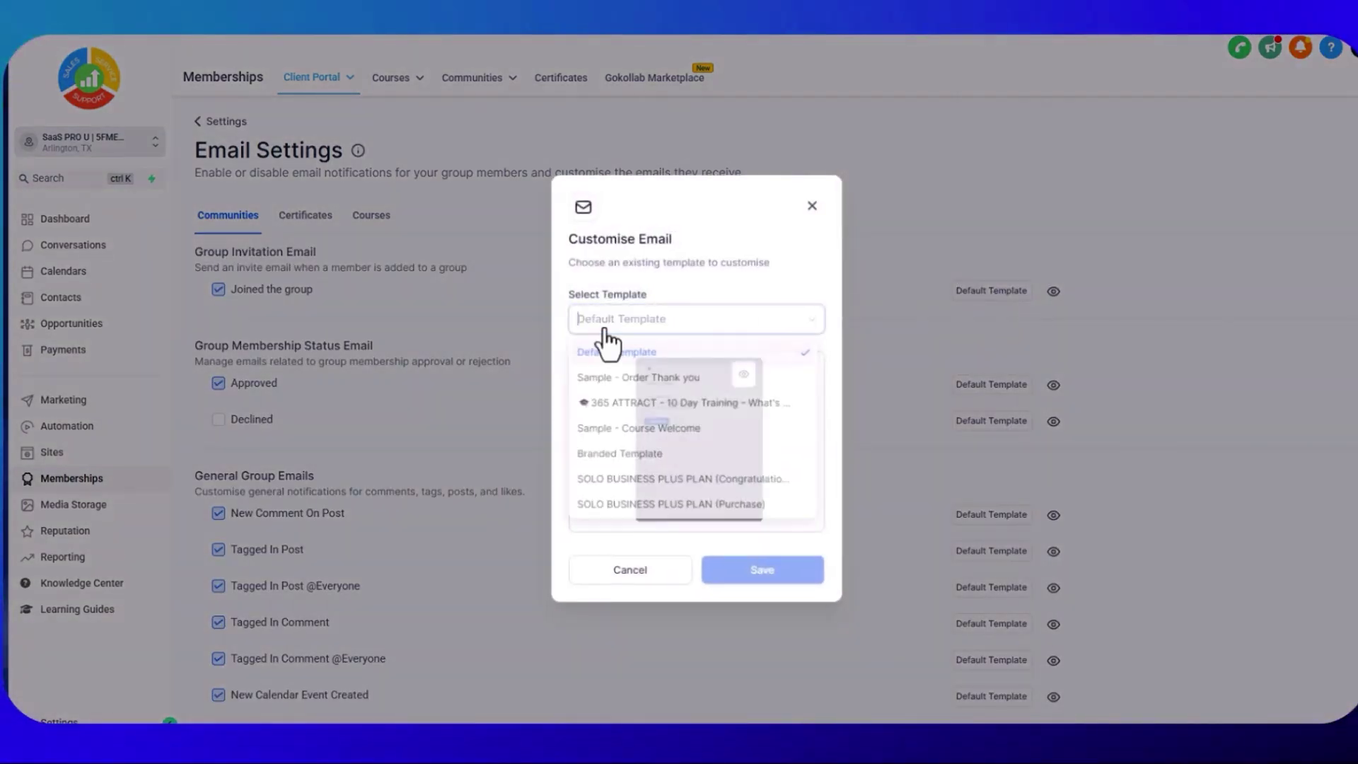
pyautogui.click(722, 277)
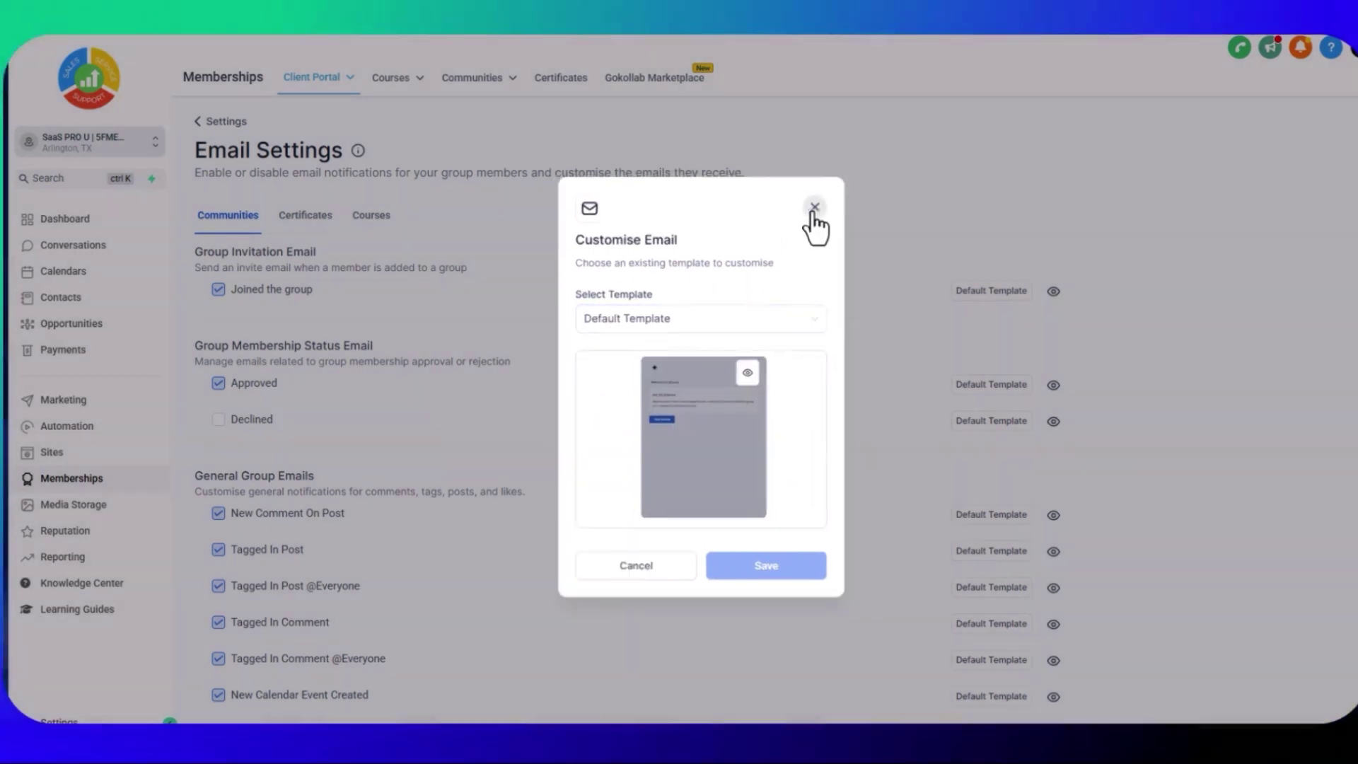
pyautogui.click(814, 207)
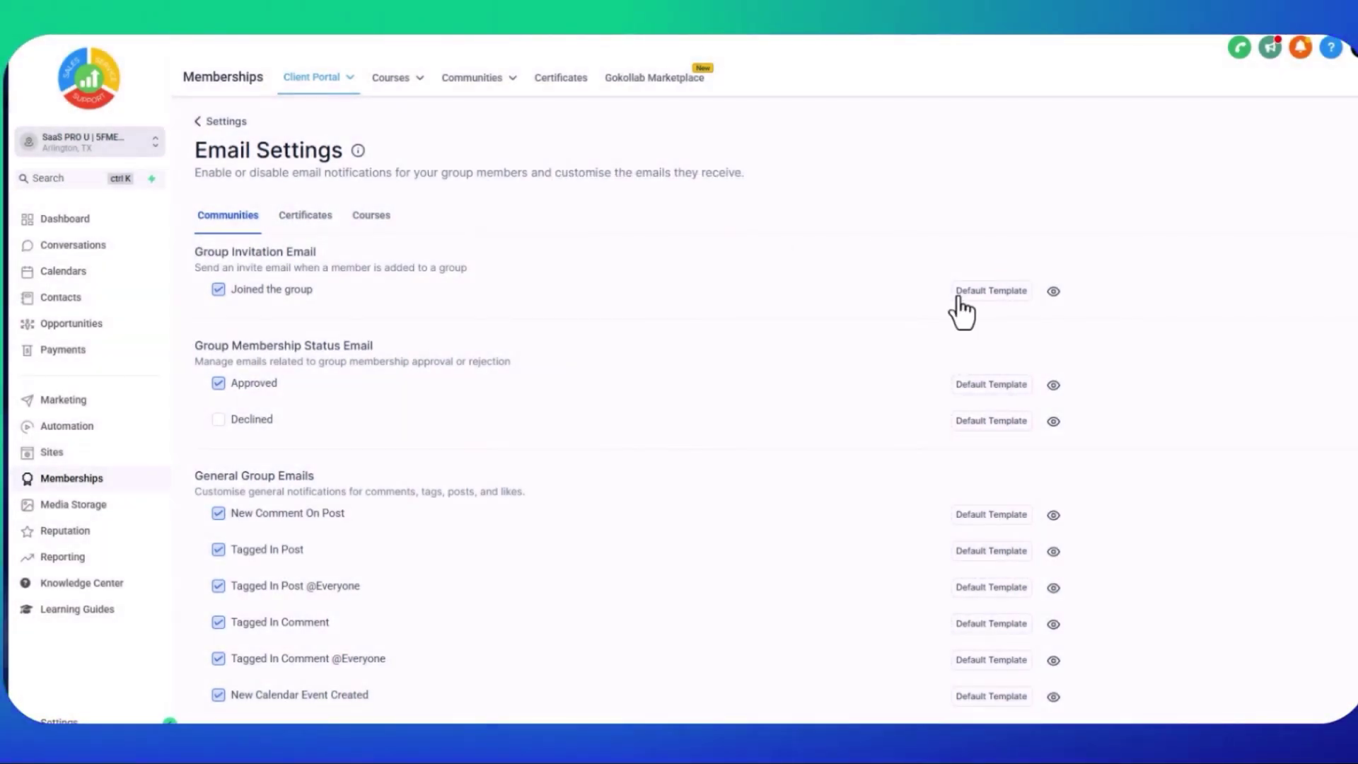
# Examine the Communities email notifications and preview the "Joined the group" invitation email.
pyautogui.scroll(-4, 733, 524)
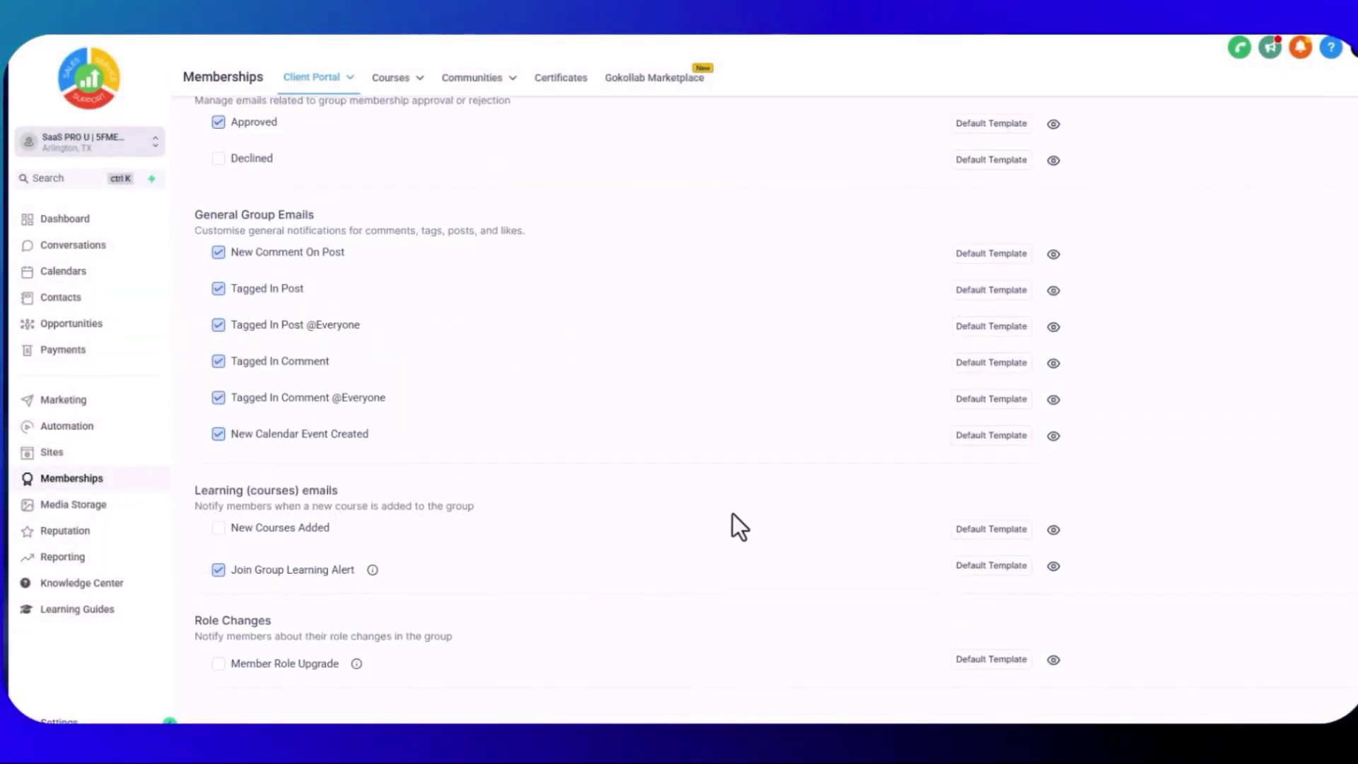
pyautogui.scroll(4, 731, 524)
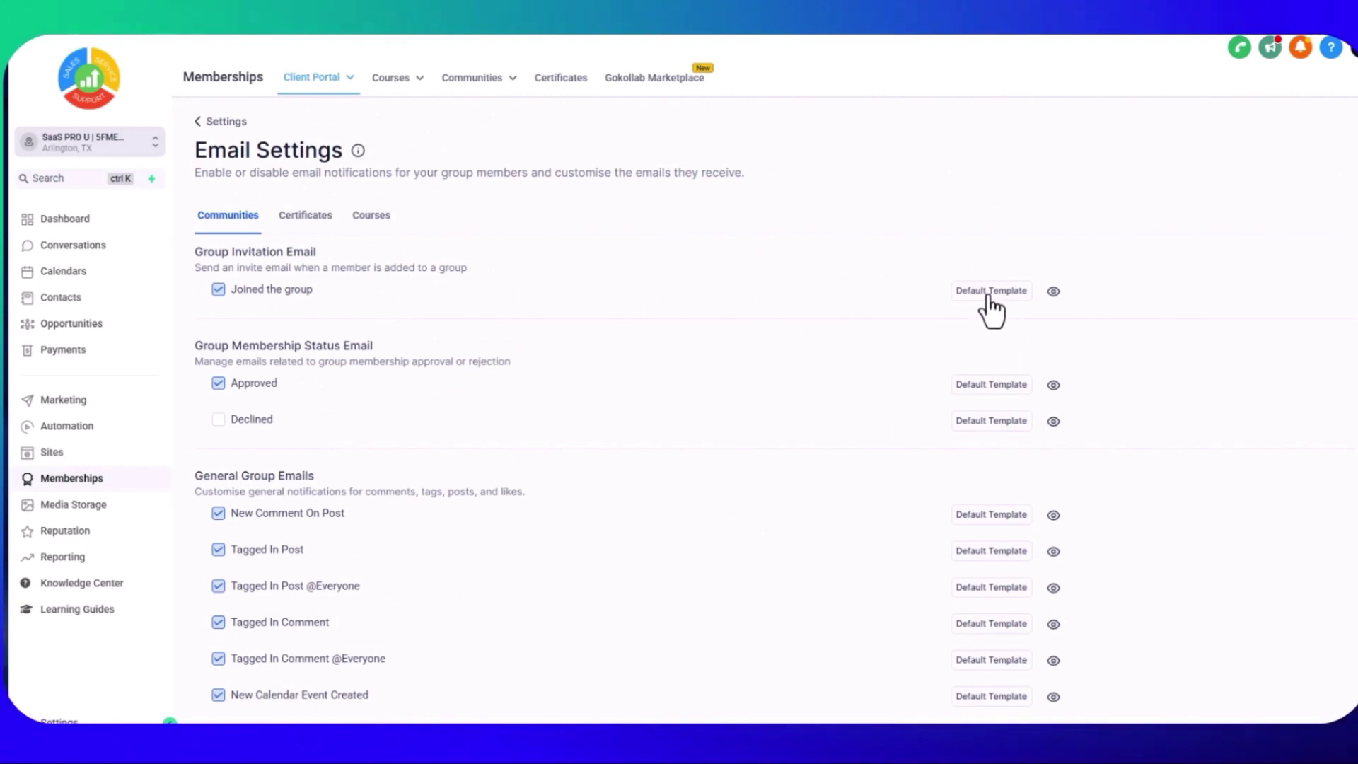
pyautogui.moveTo(320, 291); pyautogui.dragTo(310, 294)
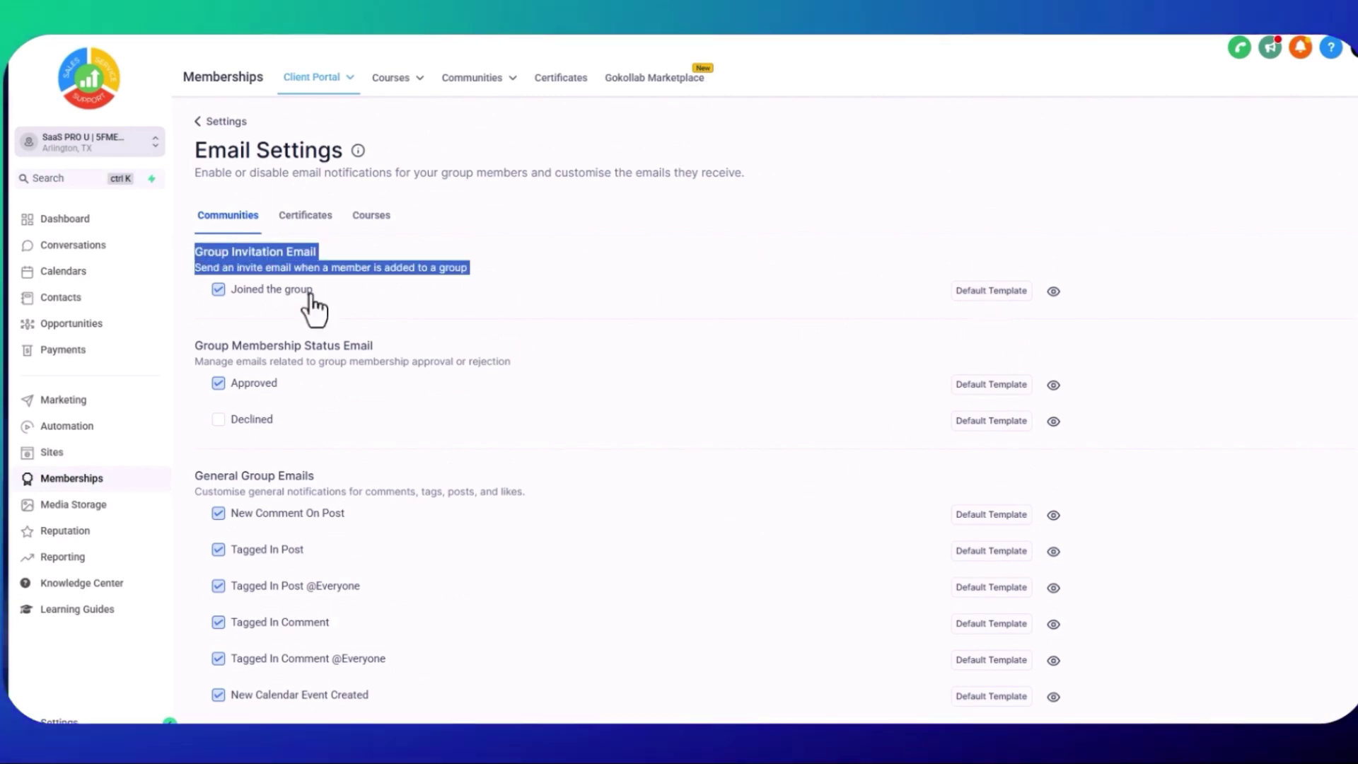
pyautogui.scroll(-2, 447, 351)
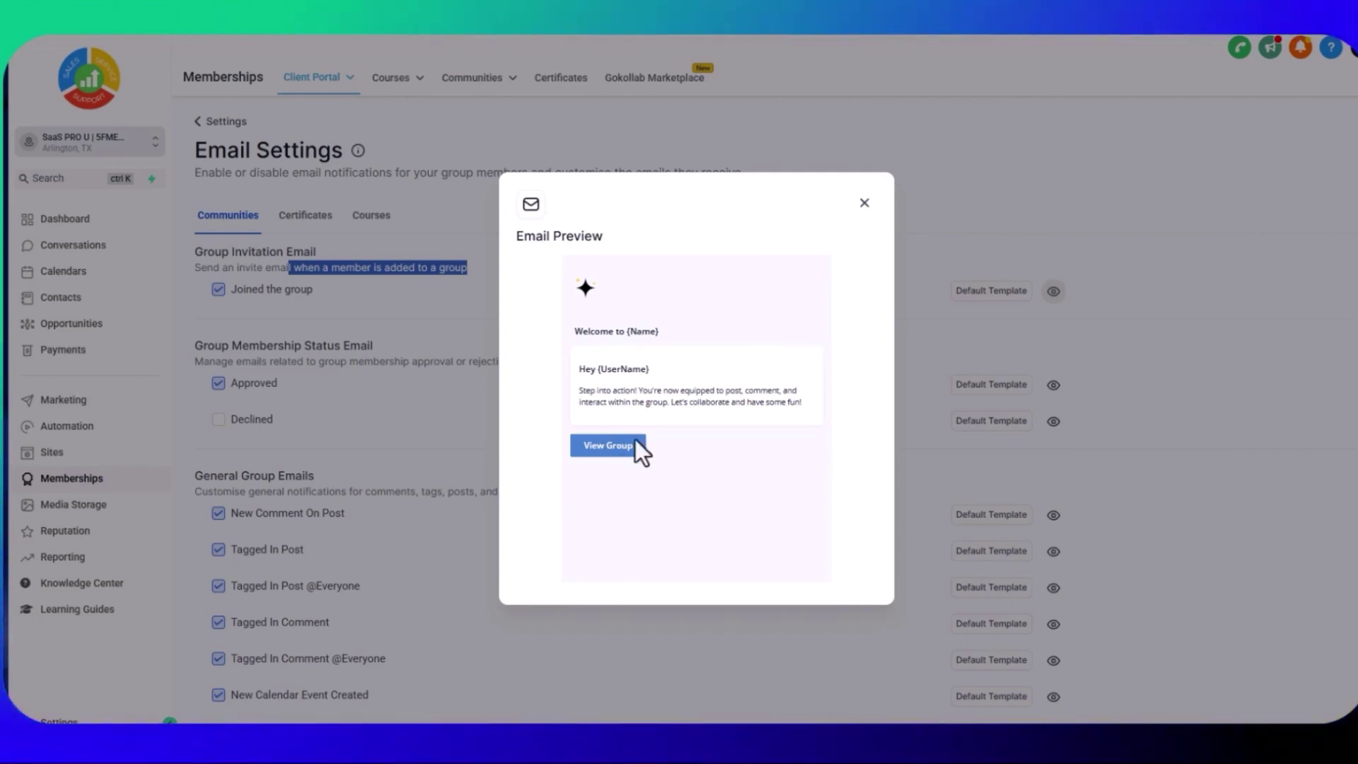
pyautogui.click(864, 203)
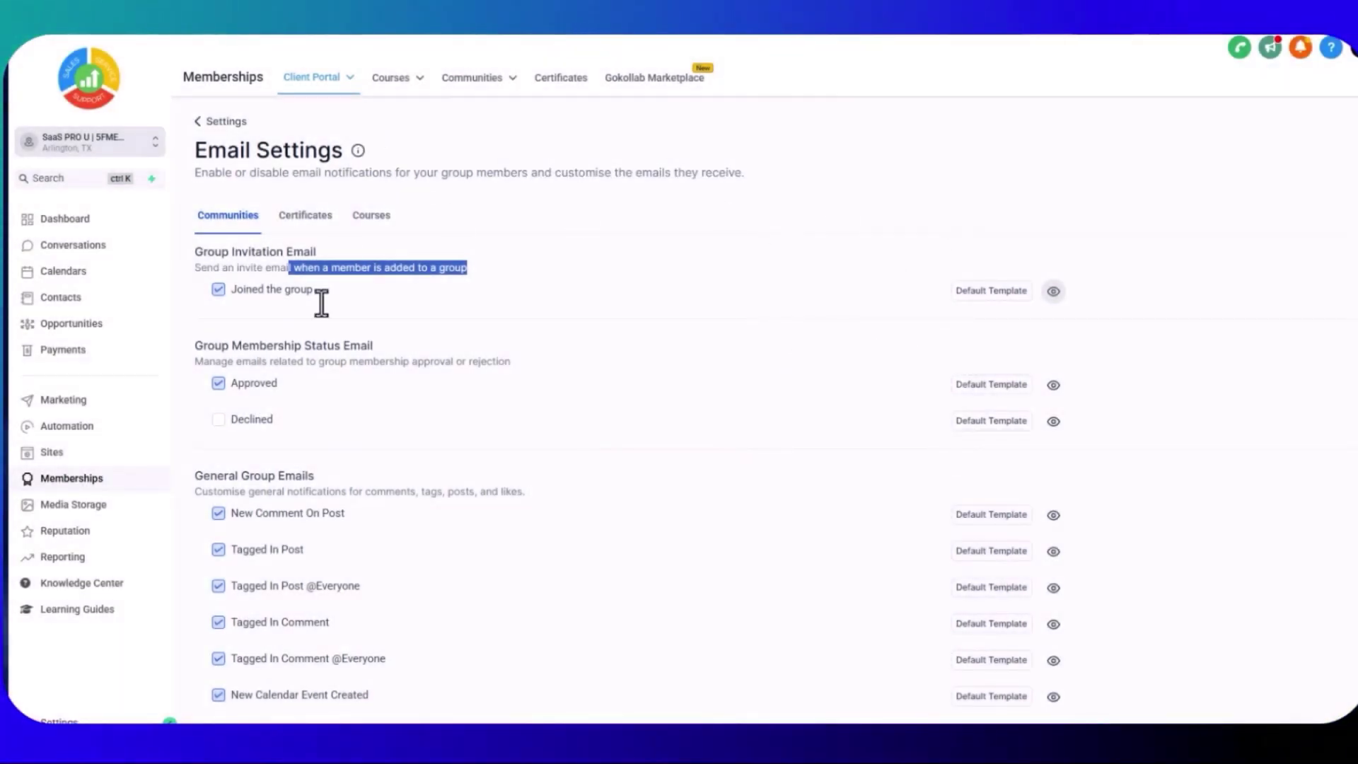
# View the preview and template customisation for the "New Courses Added" email without changing them.
pyautogui.scroll(-4, 785, 544)
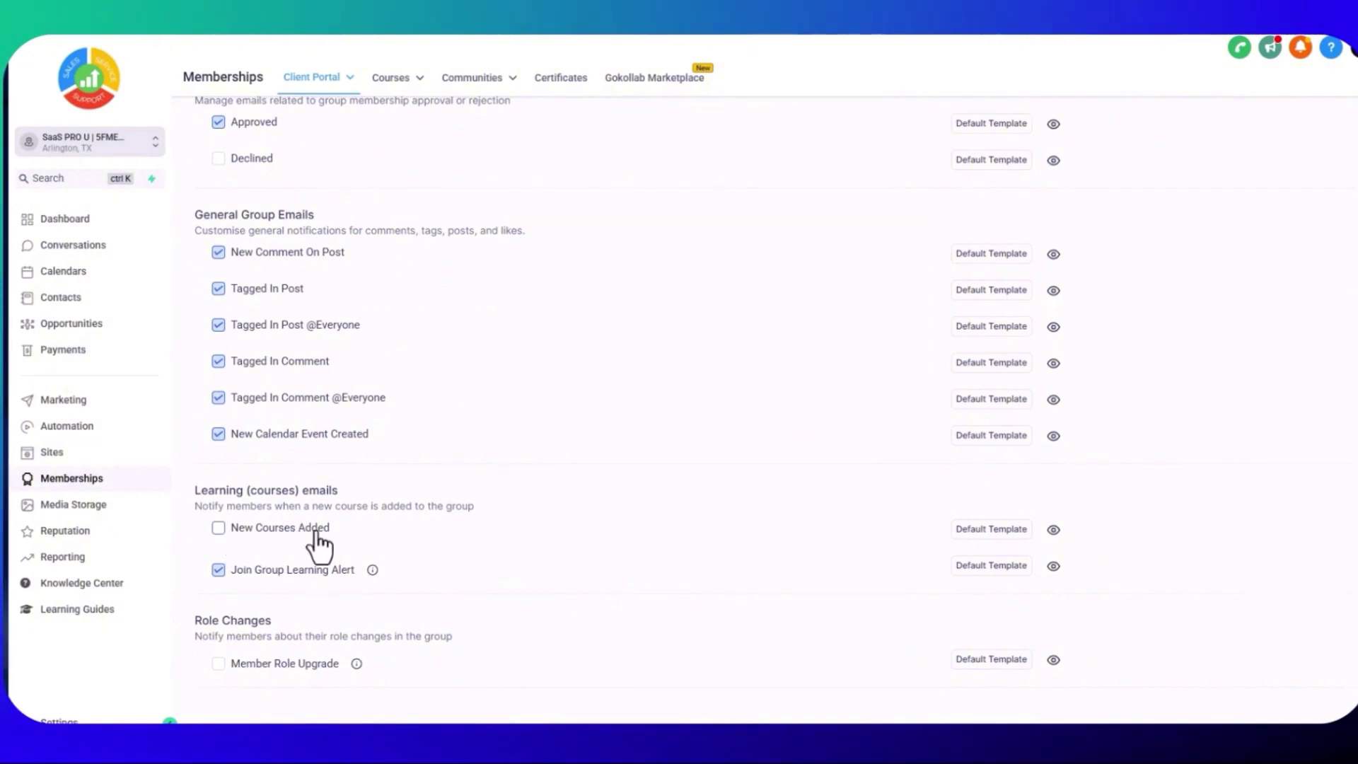
pyautogui.click(1047, 530)
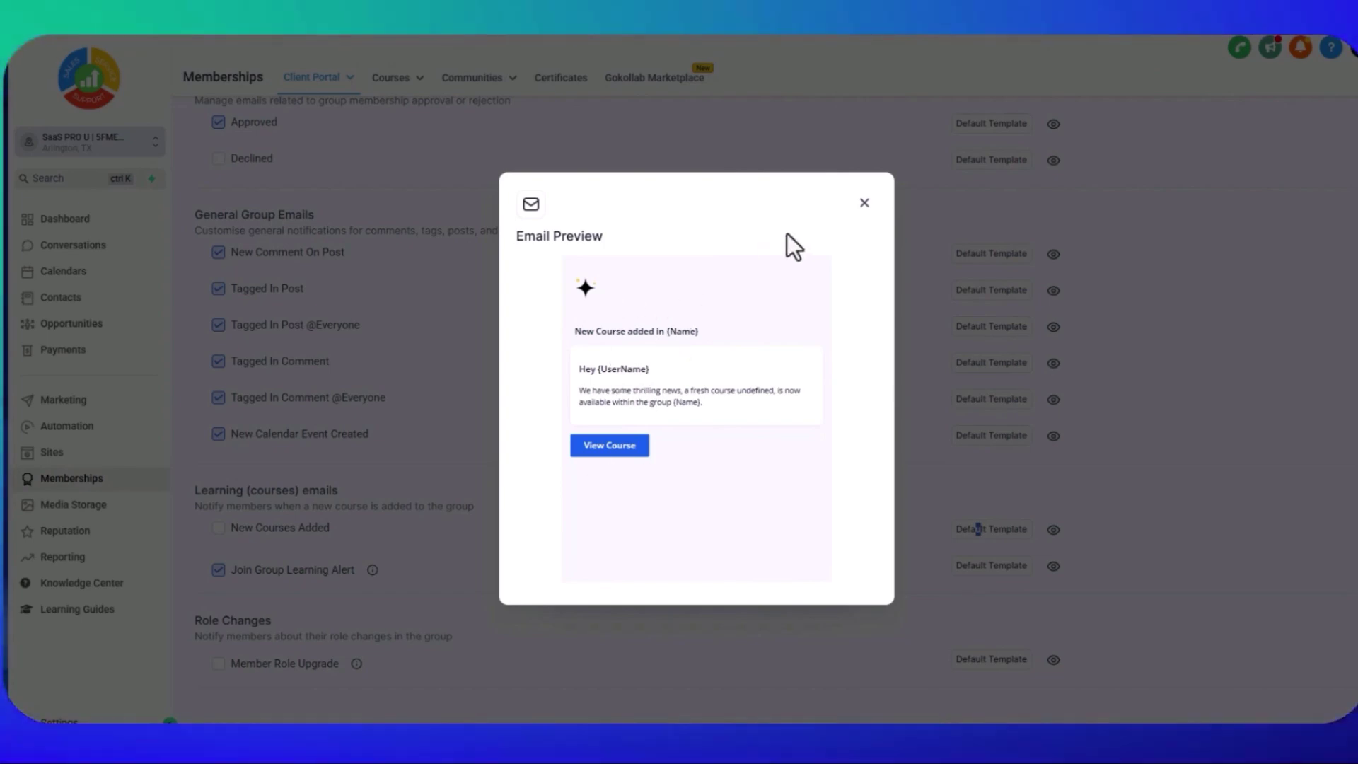
pyautogui.click(863, 205)
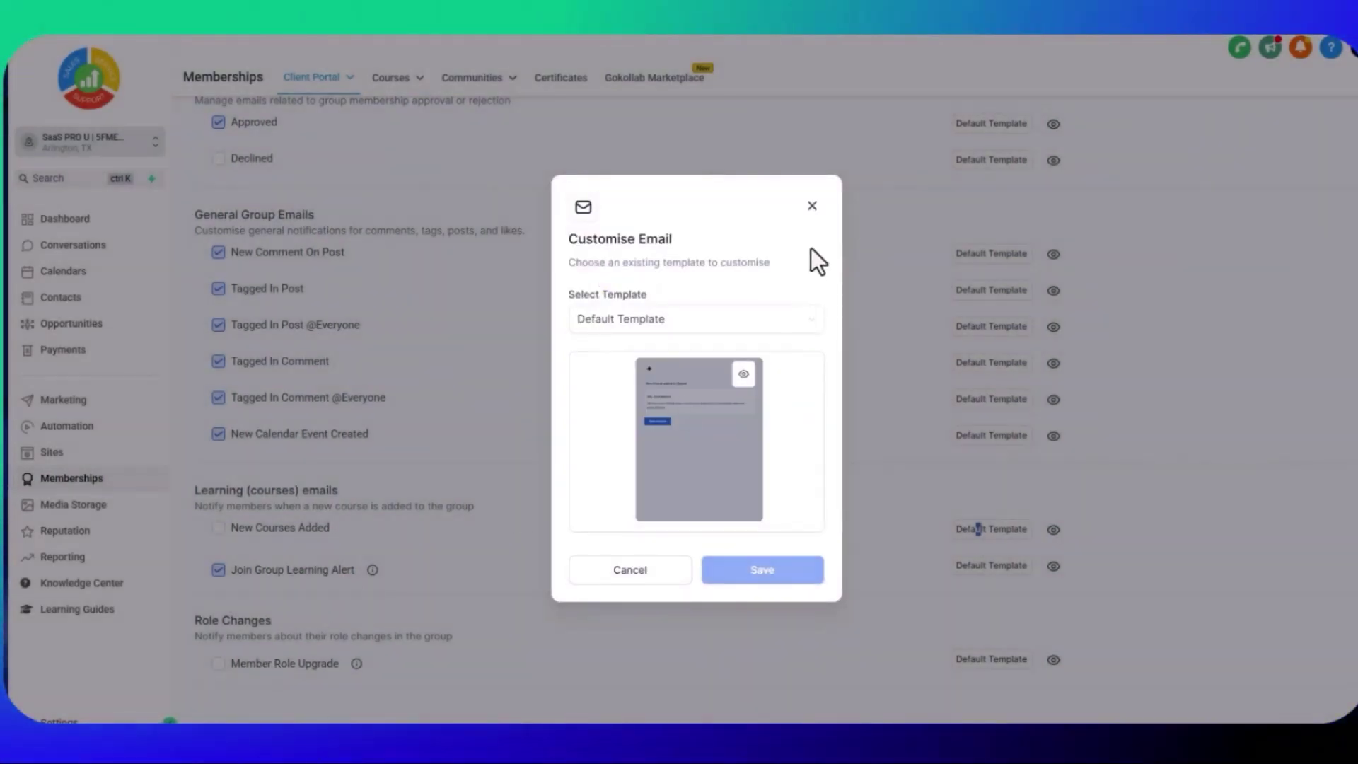
pyautogui.click(812, 206)
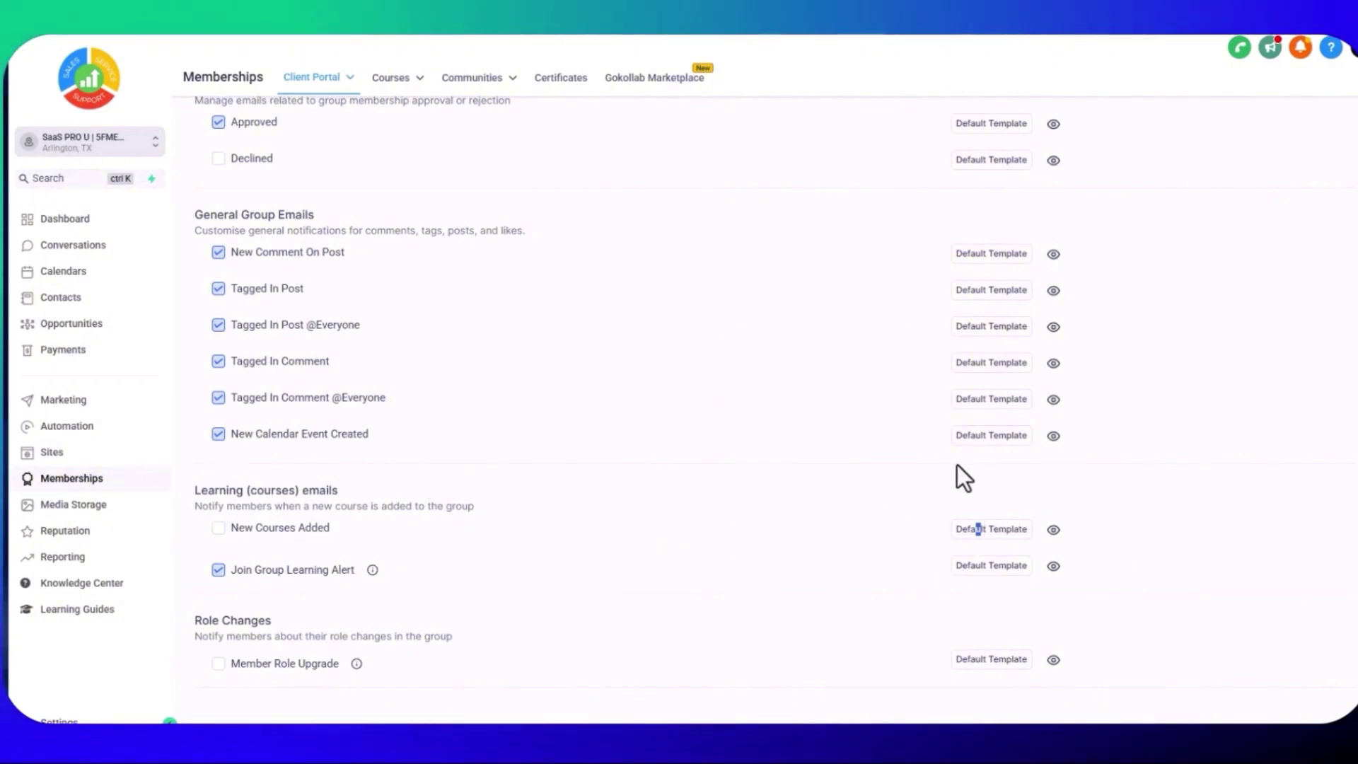
# Review the group invitation, membership status and general email options, and return to the client portal settings.
pyautogui.scroll(4, 919, 509)
pyautogui.scroll(-1, 658, 459)
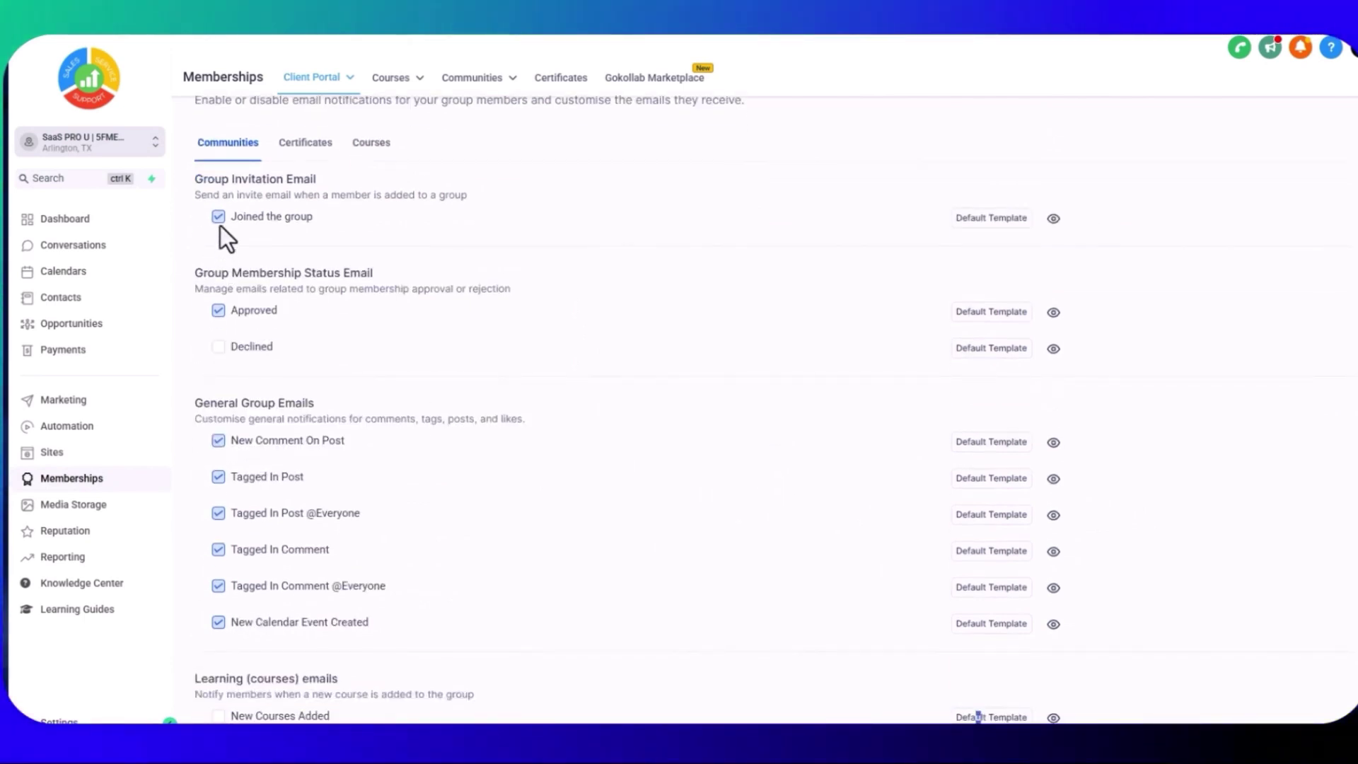
pyautogui.scroll(1, 919, 269)
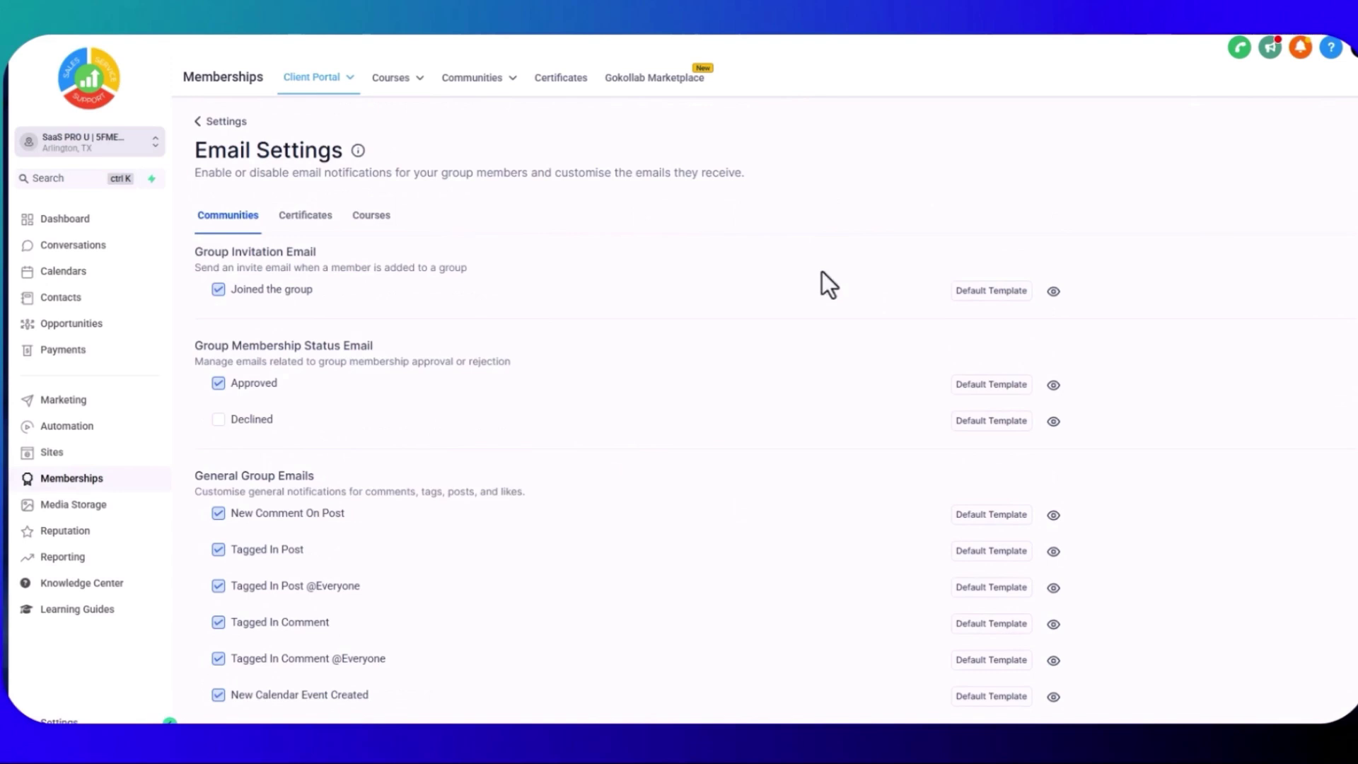
pyautogui.moveTo(315, 78)
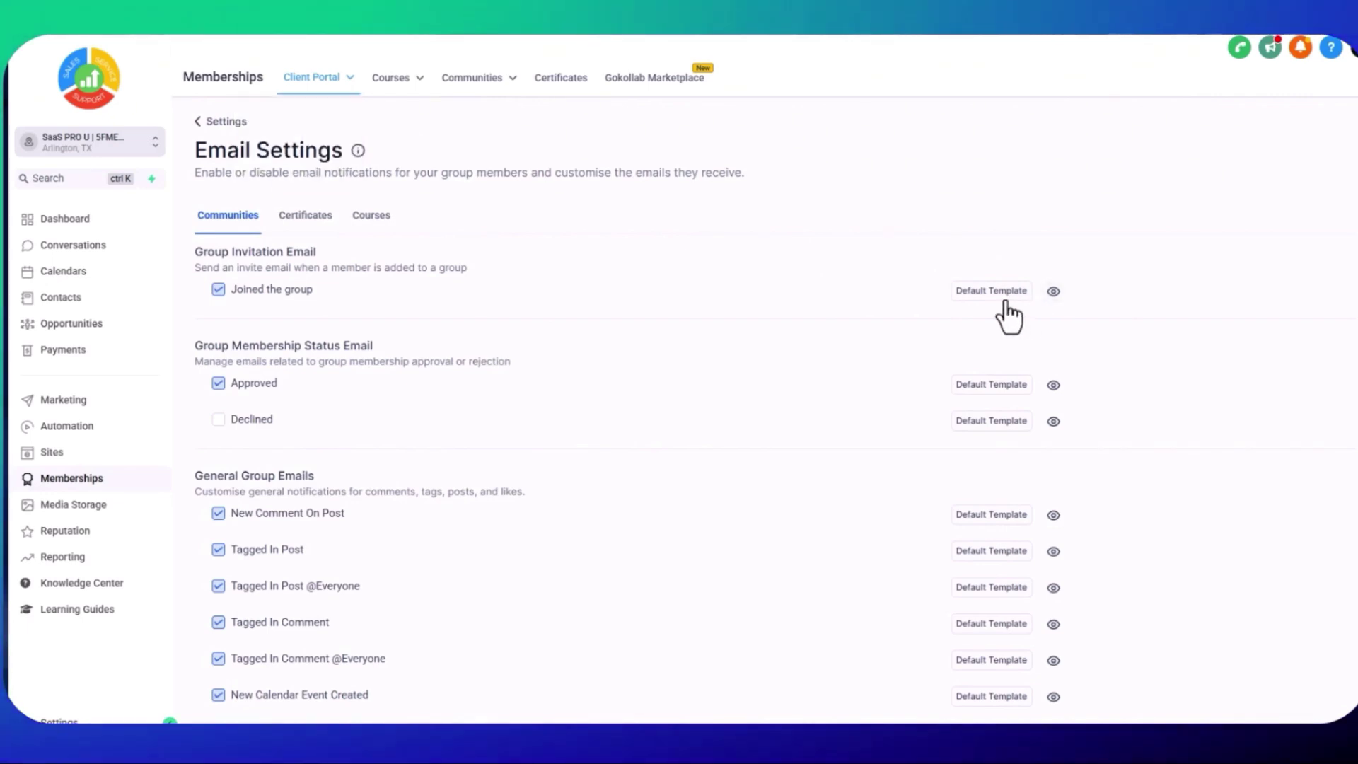
pyautogui.click(213, 123)
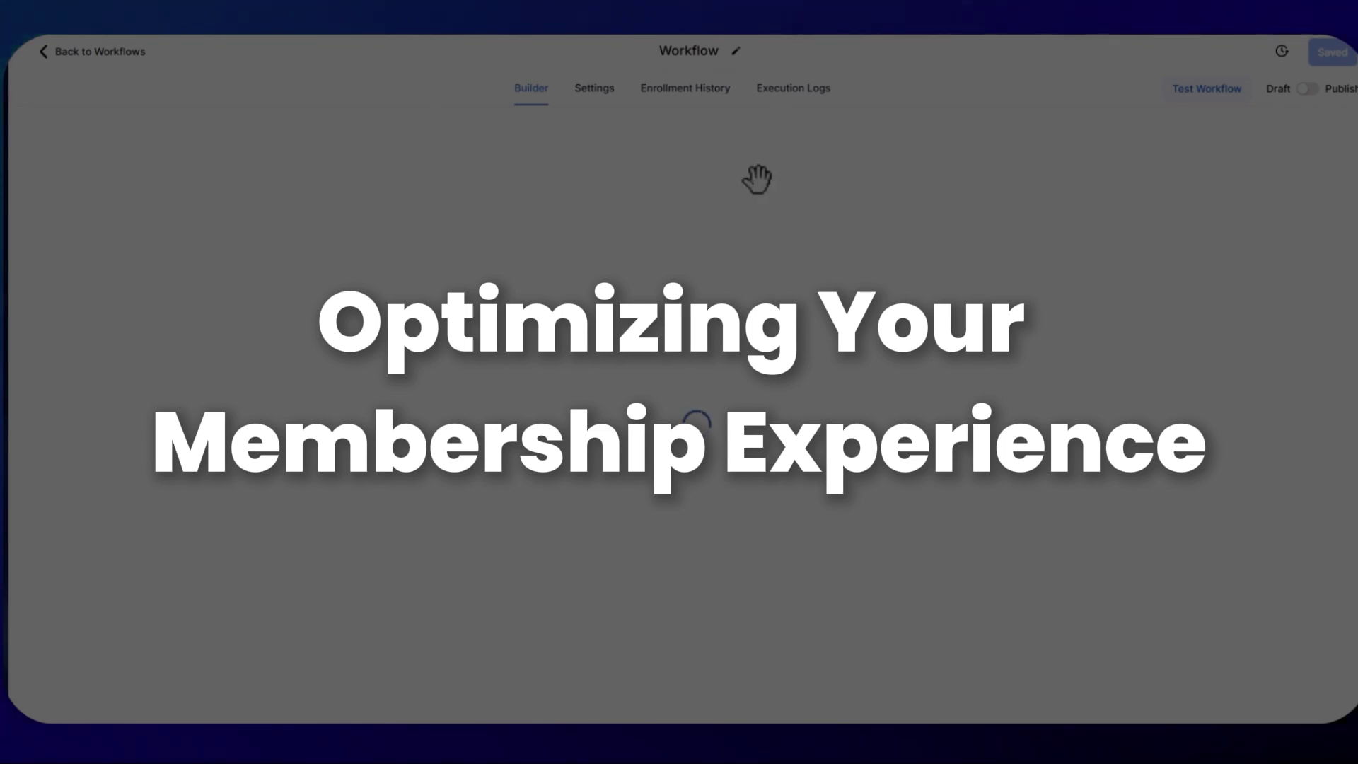
# Review the "PAYMENT - AI AGENCY MASTERCOURSE" workflow and read the email template used by its "WELCOME - NEW STUDENT" action.
pyautogui.scroll(-5, 715, 549)
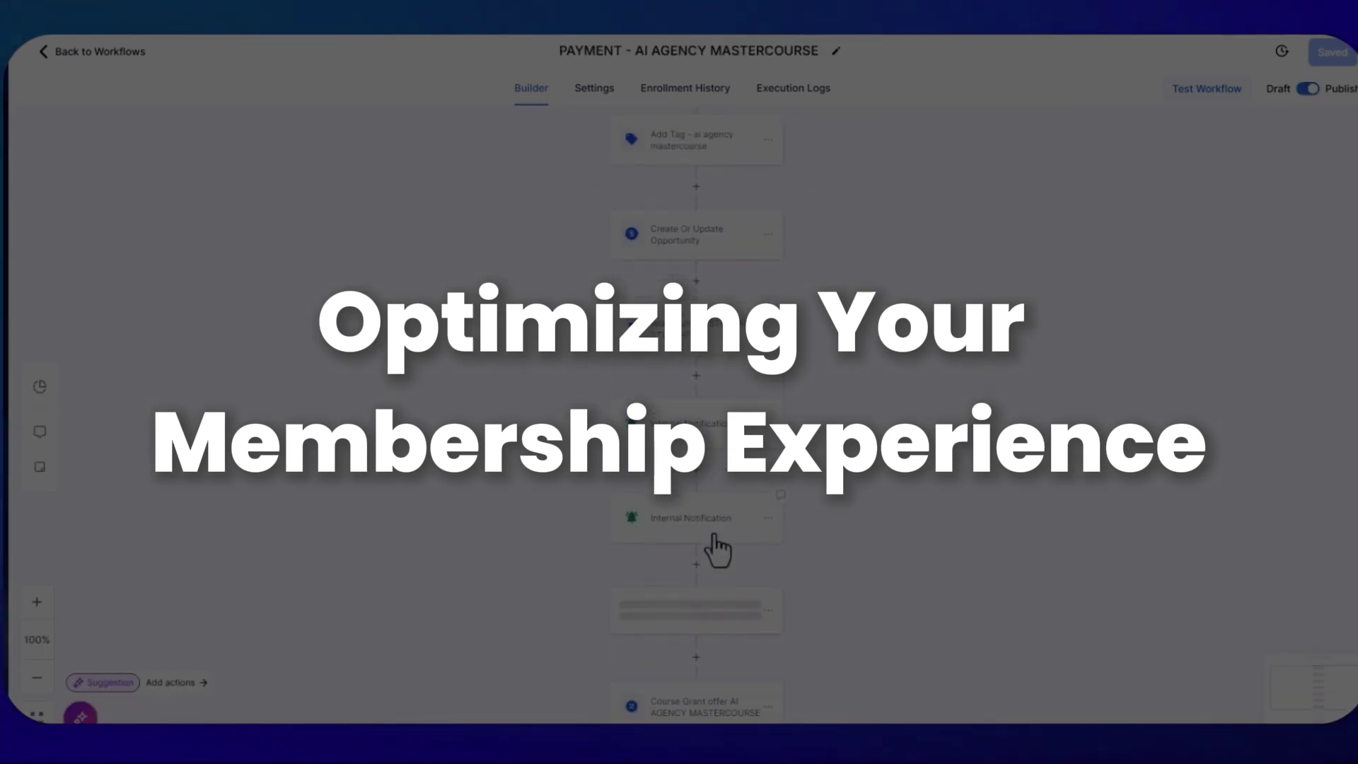
pyautogui.scroll(-3, 736, 453)
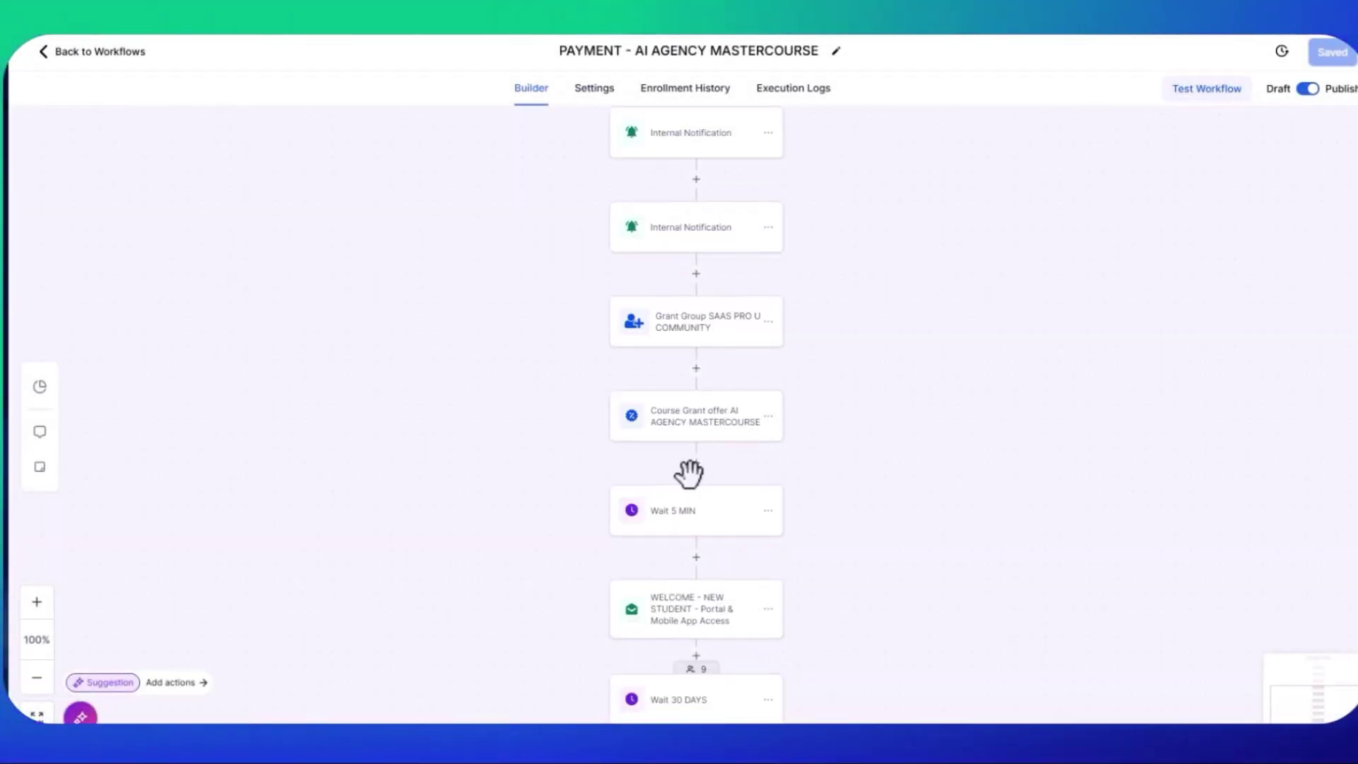
pyautogui.scroll(-3, 688, 472)
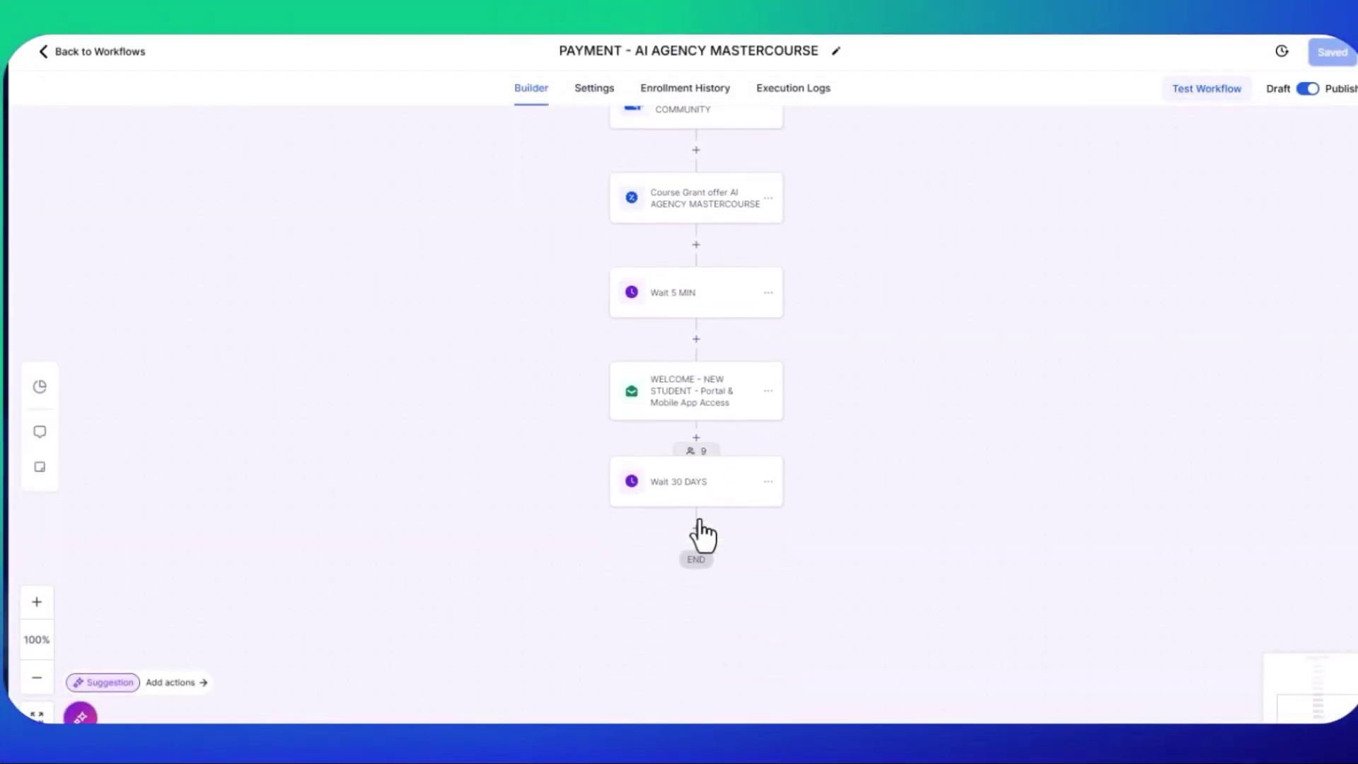
pyautogui.click(675, 405)
pyautogui.scroll(-3, 1124, 499)
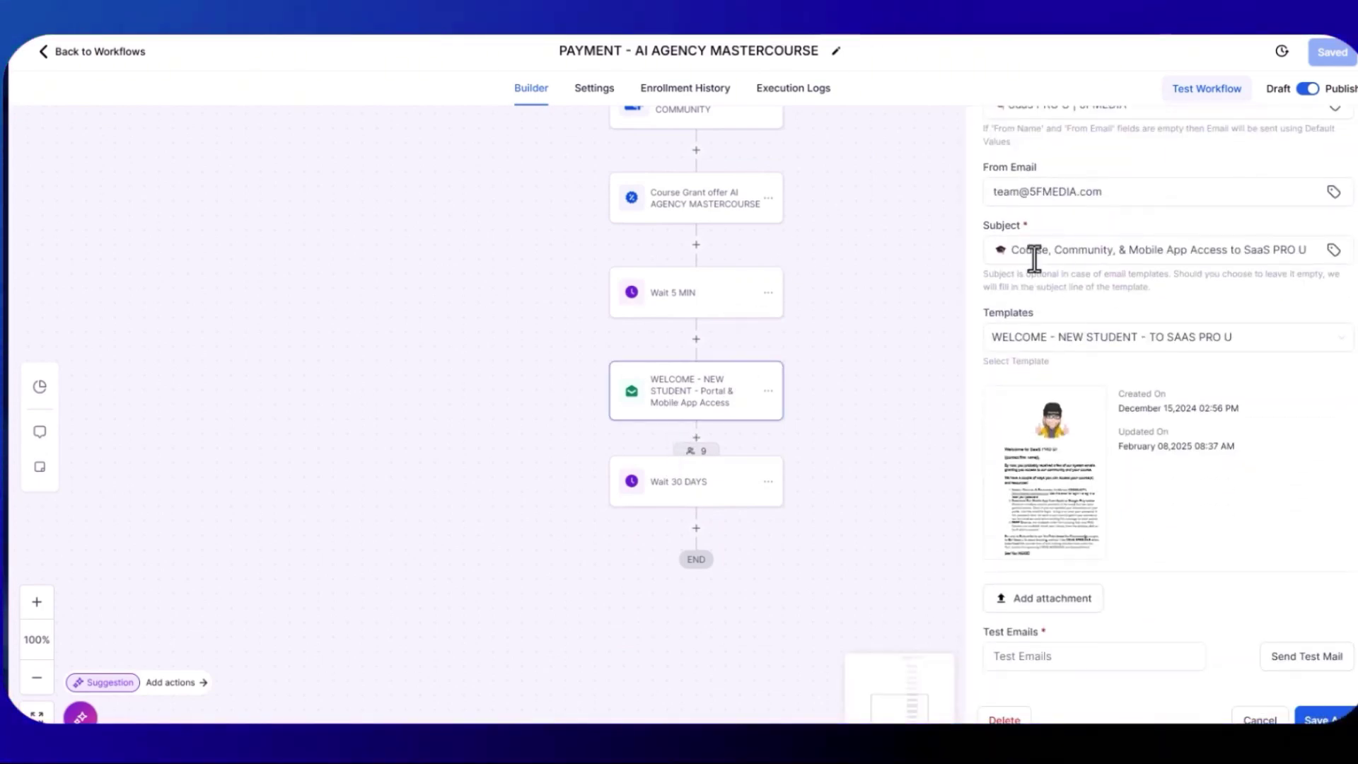
pyautogui.click(1061, 486)
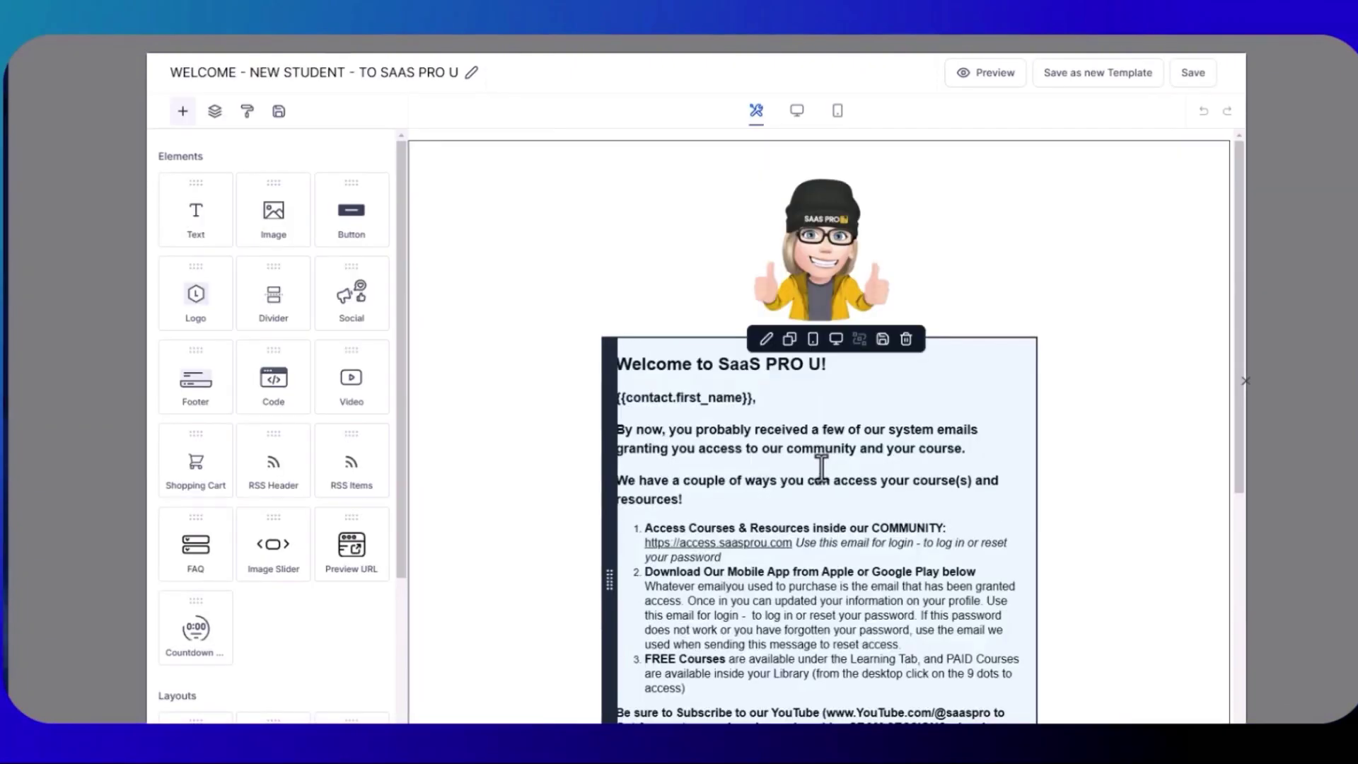
pyautogui.scroll(-4, 806, 474)
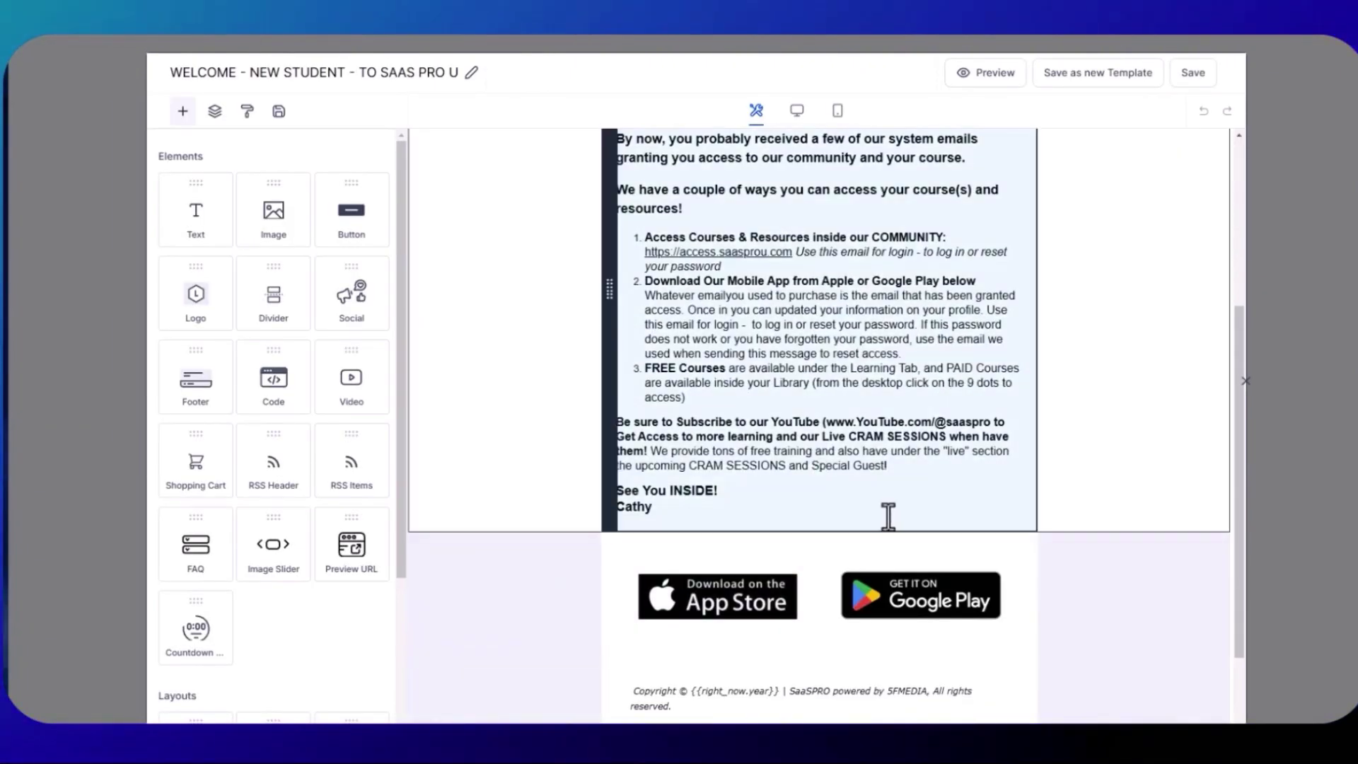
# Add blank lines below the welcome email's sign-off and insert the Client Portal "Login Url(Magic Link)" custom value there.
pyautogui.click(771, 518)
pyautogui.press('Return')
pyautogui.press('Return')
pyautogui.press('Return')
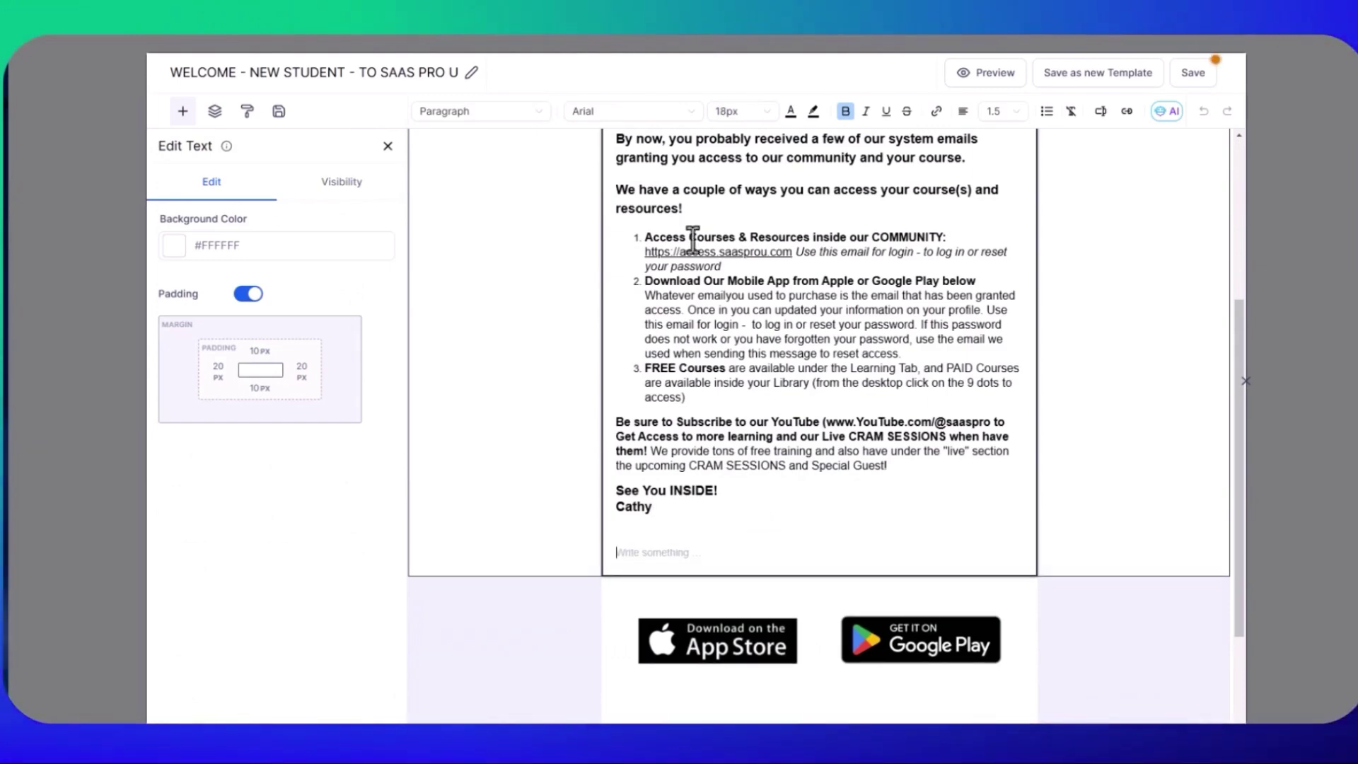
pyautogui.click(1102, 113)
pyautogui.scroll(-3, 1091, 333)
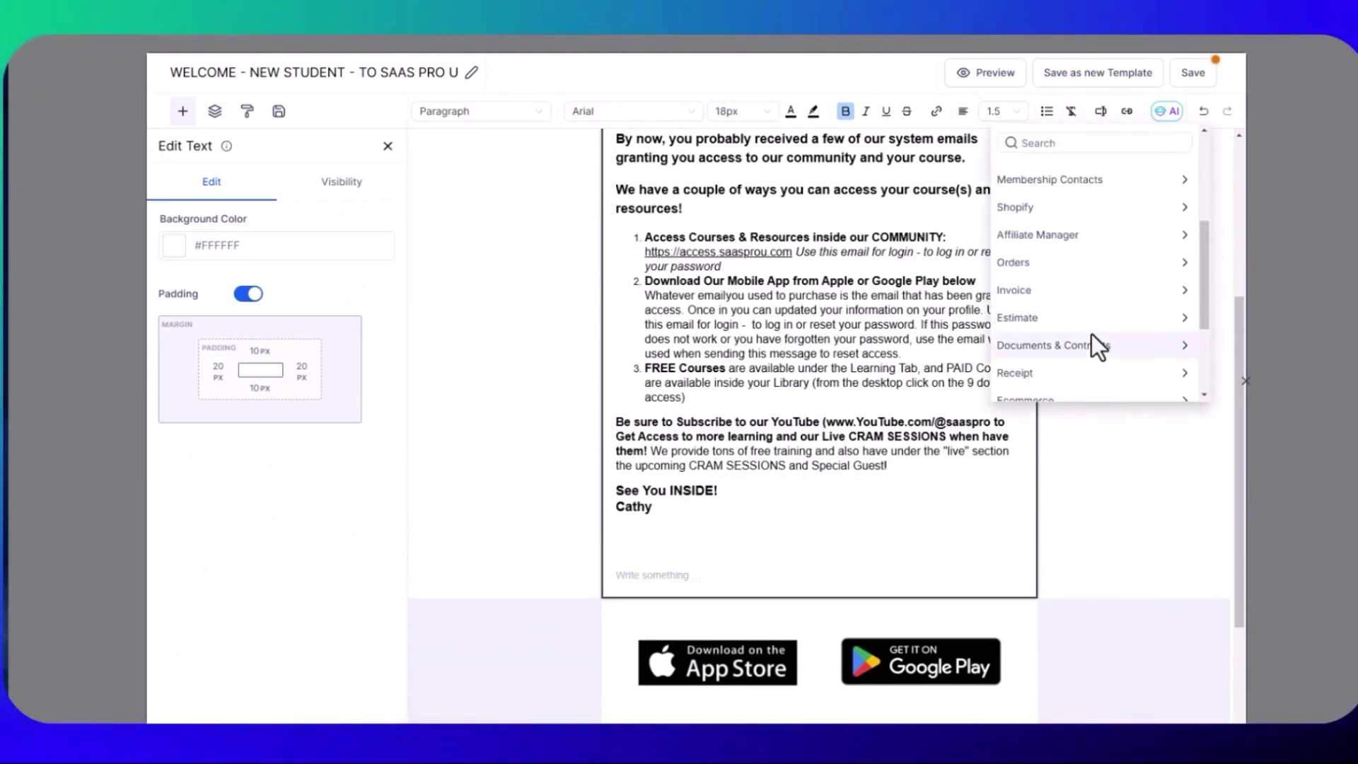
pyautogui.scroll(-5, 1062, 331)
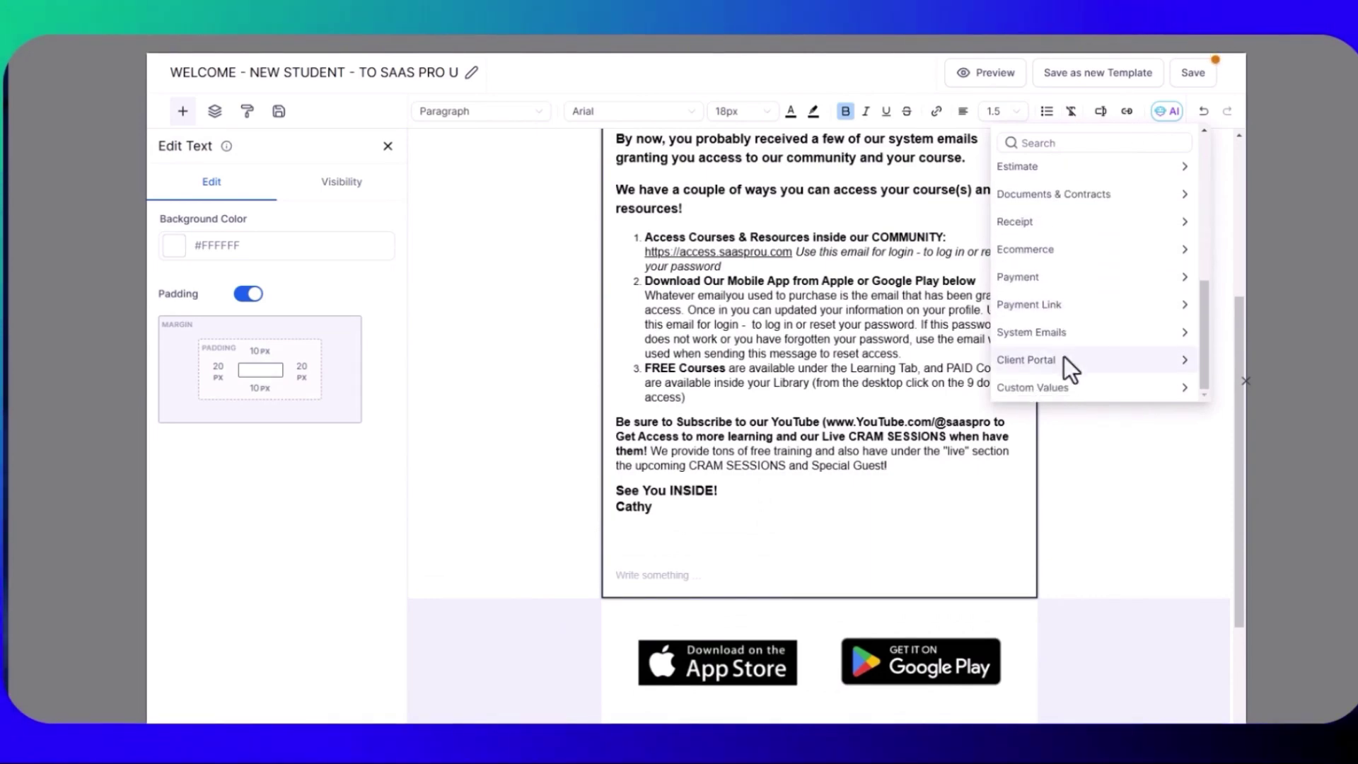
pyautogui.click(1173, 360)
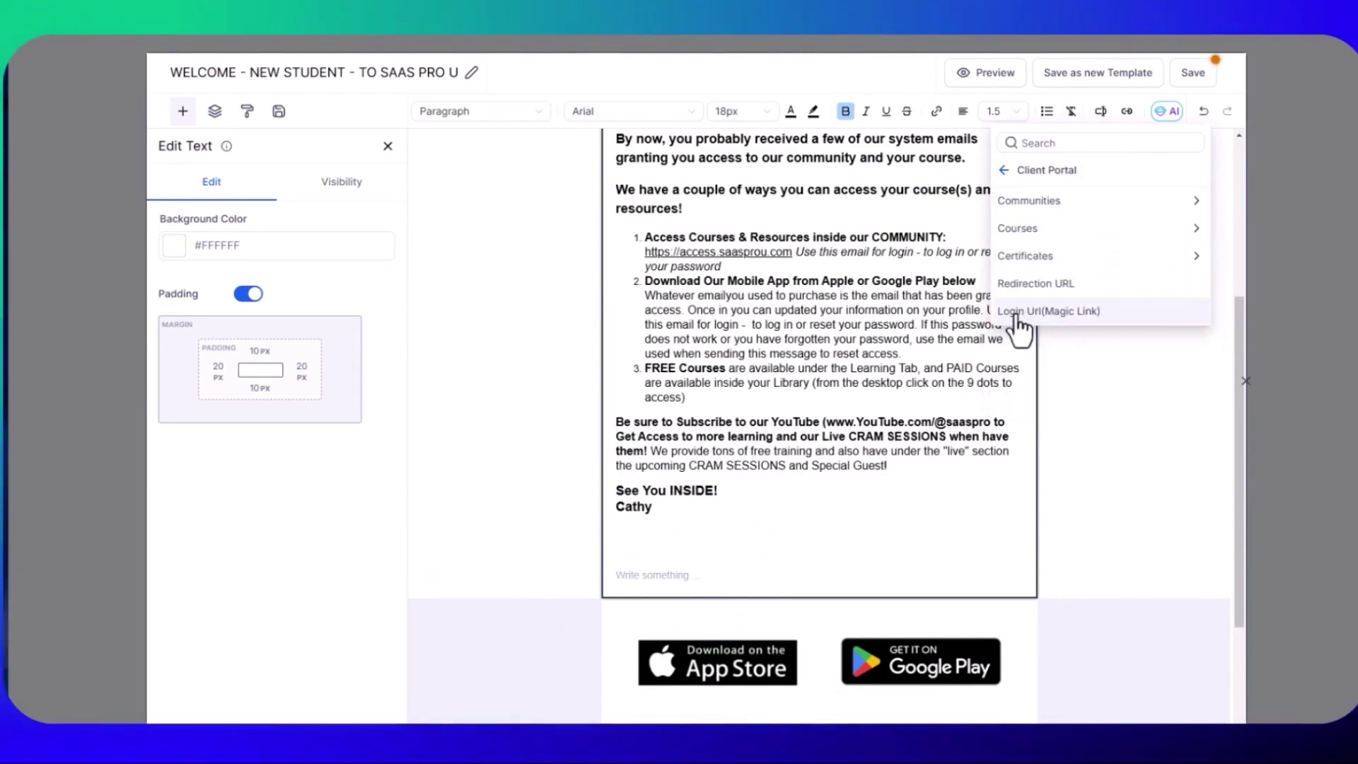
pyautogui.click(1058, 312)
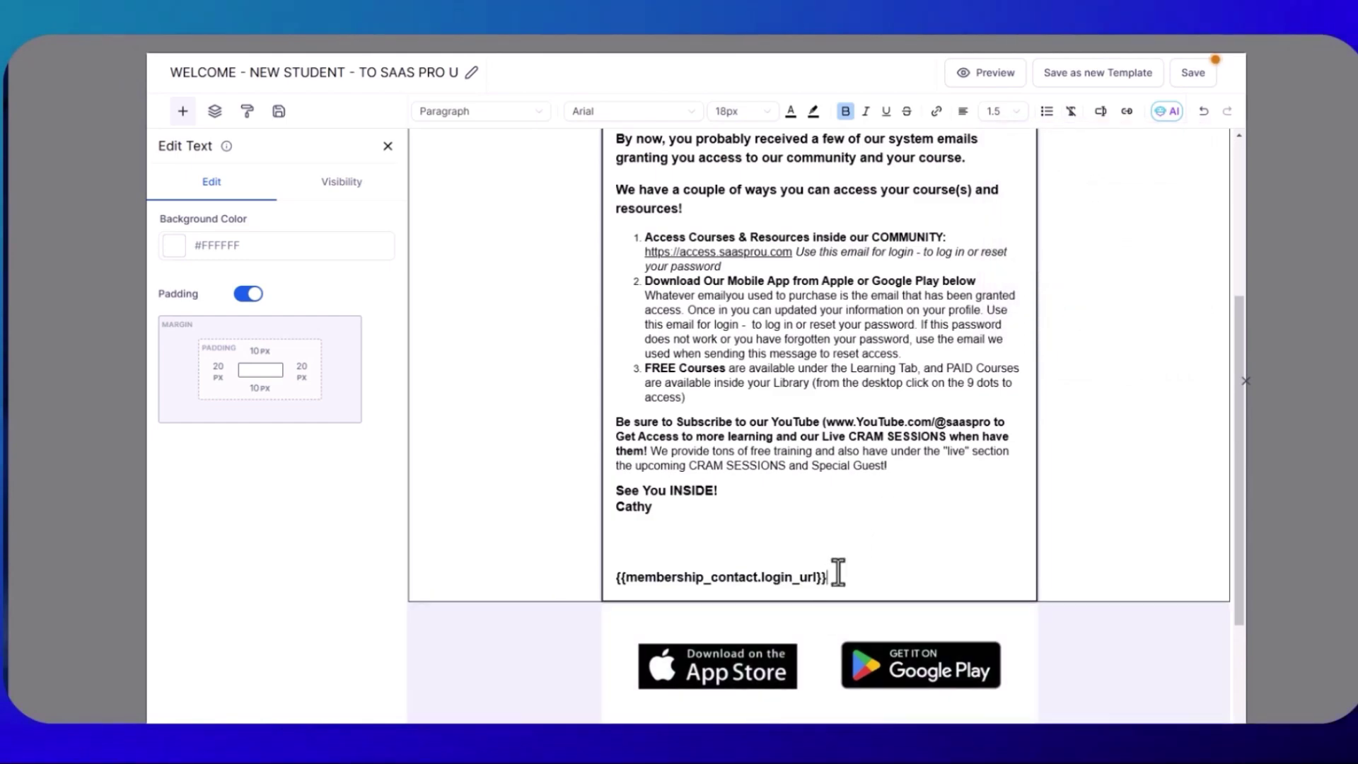
# Delete the {{membership_contact.login_url}} value from the end of the welcome email.
pyautogui.moveTo(838, 572); pyautogui.dragTo(615, 580)
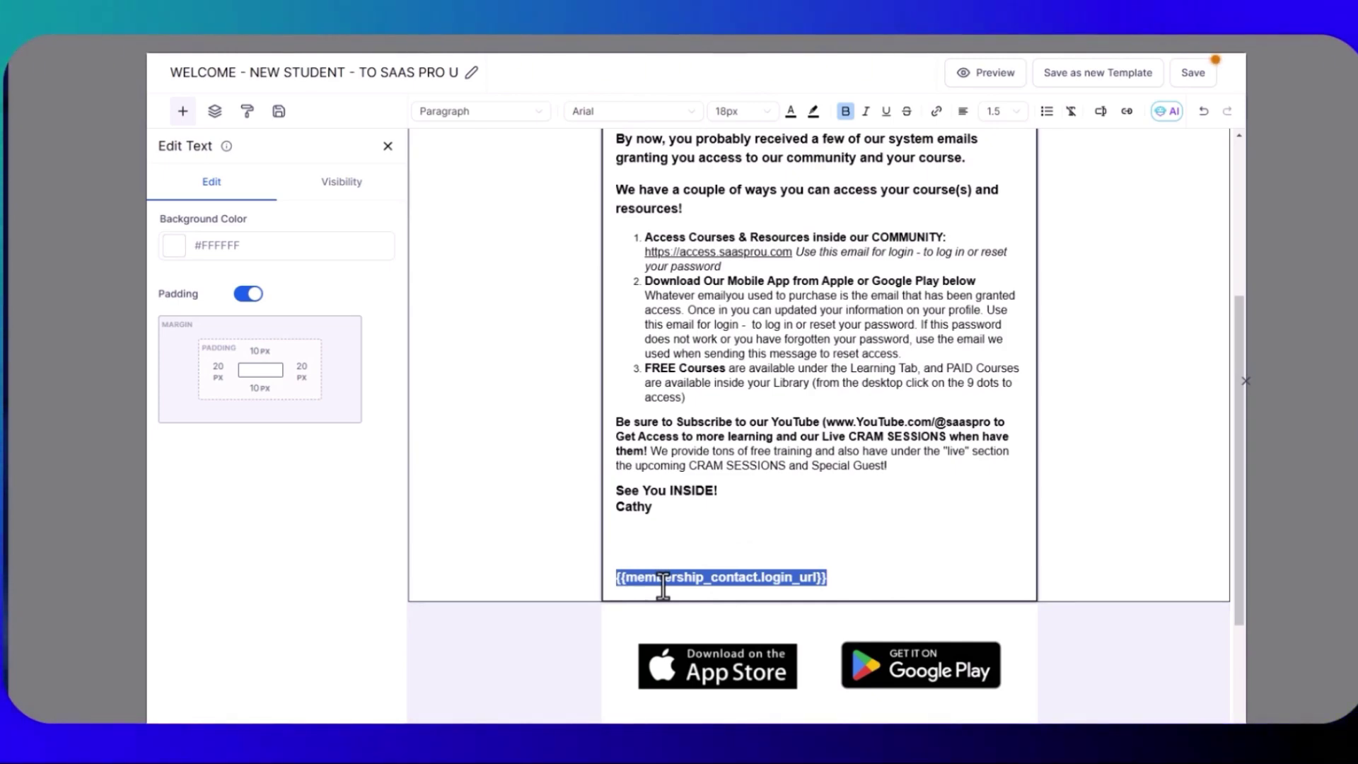
pyautogui.scroll(-1, 814, 531)
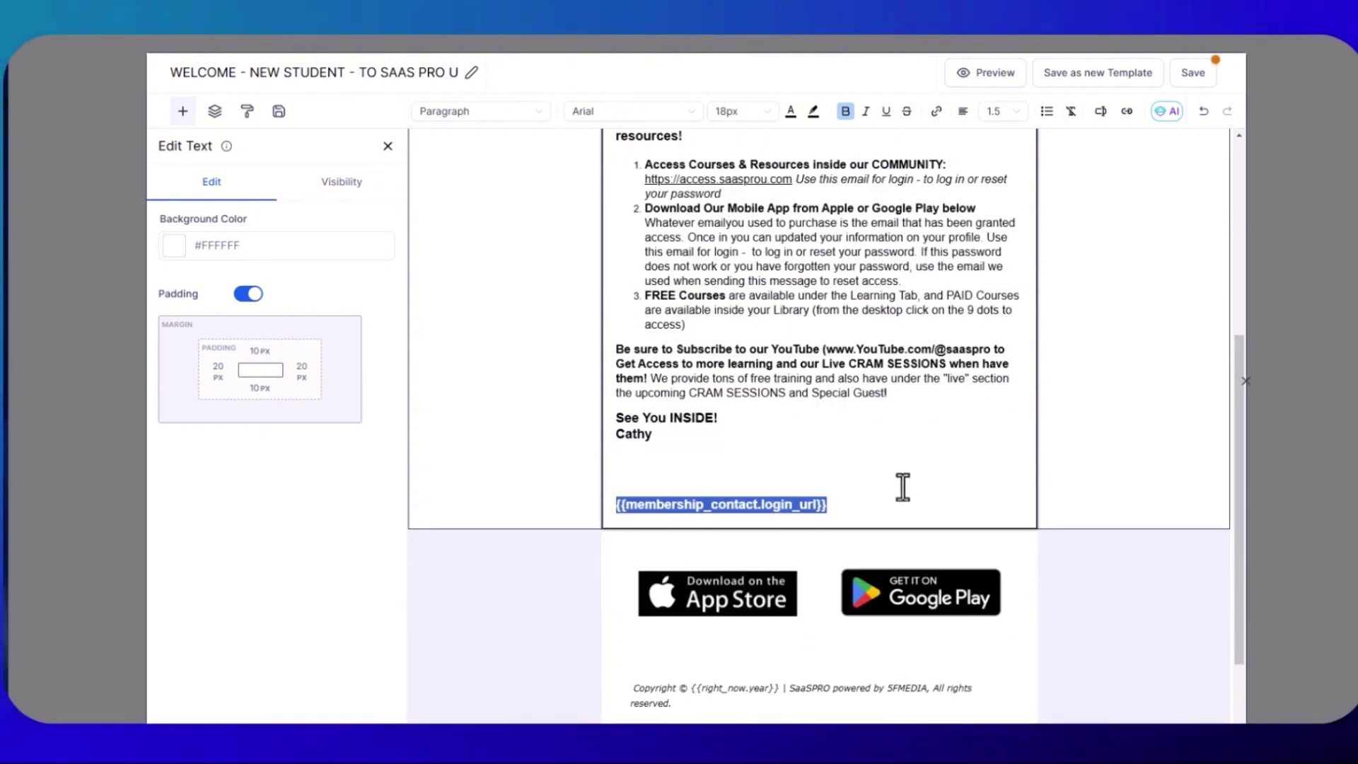
pyautogui.click(773, 504)
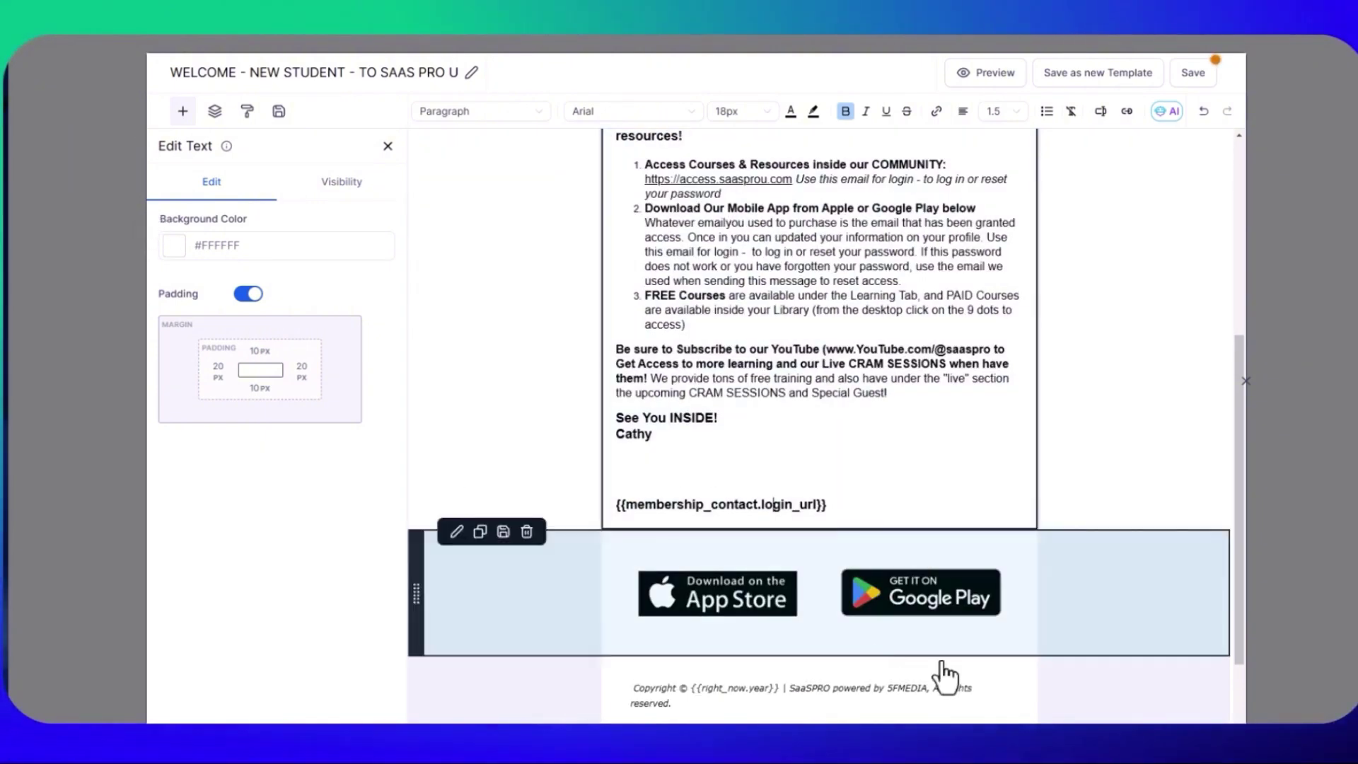
pyautogui.moveTo(833, 504); pyautogui.dragTo(606, 539)
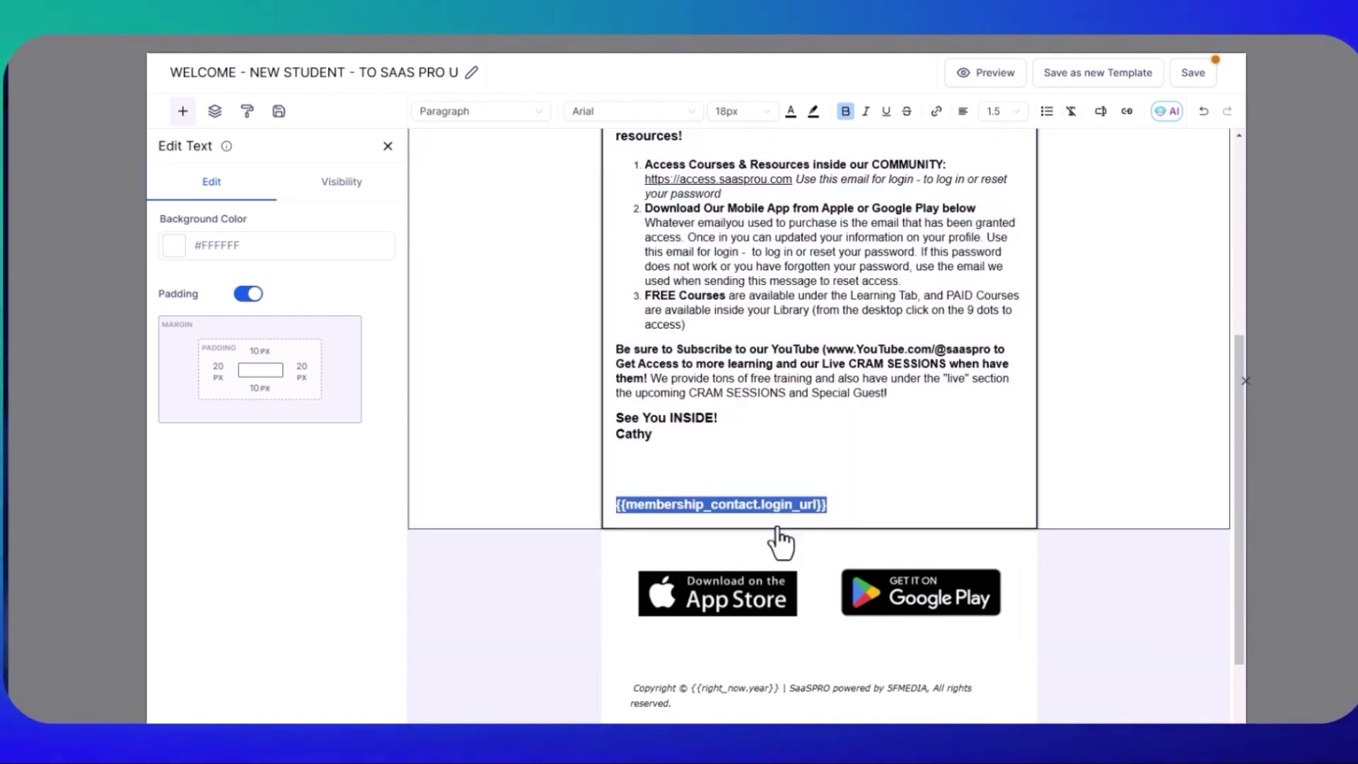
pyautogui.press('BackSpace')
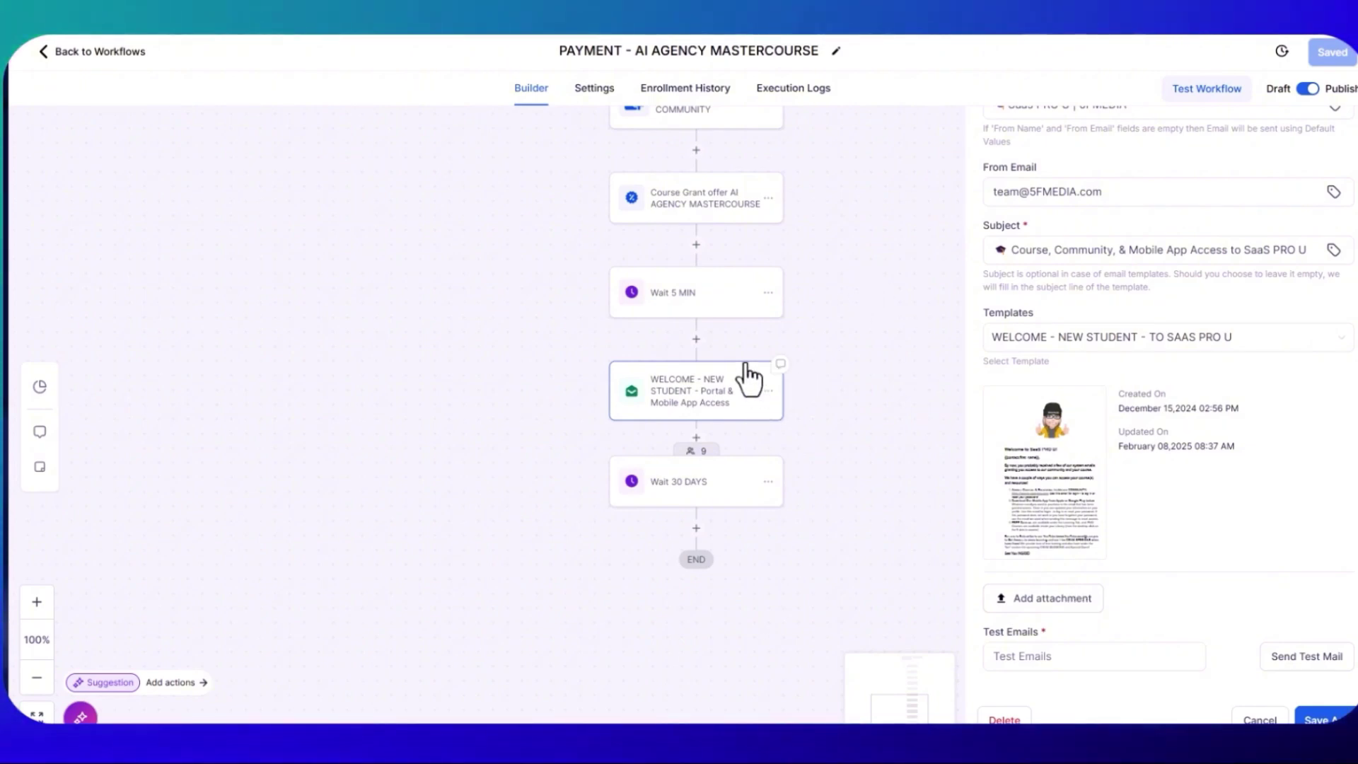
# Switch to the SaaS PRO U community and close its Group Settings without changing the subscriptions.
pyautogui.scroll(1, 746, 379)
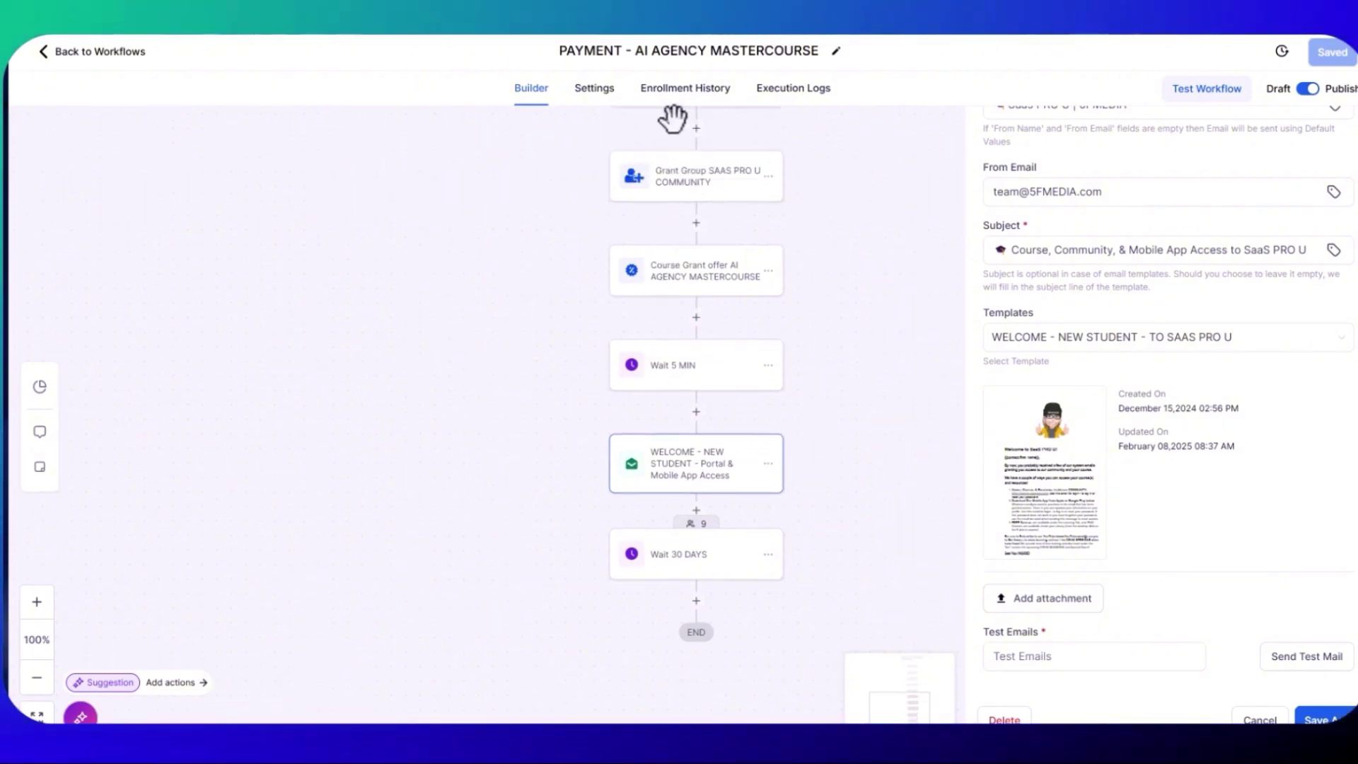
pyautogui.scroll(-2, 914, 657)
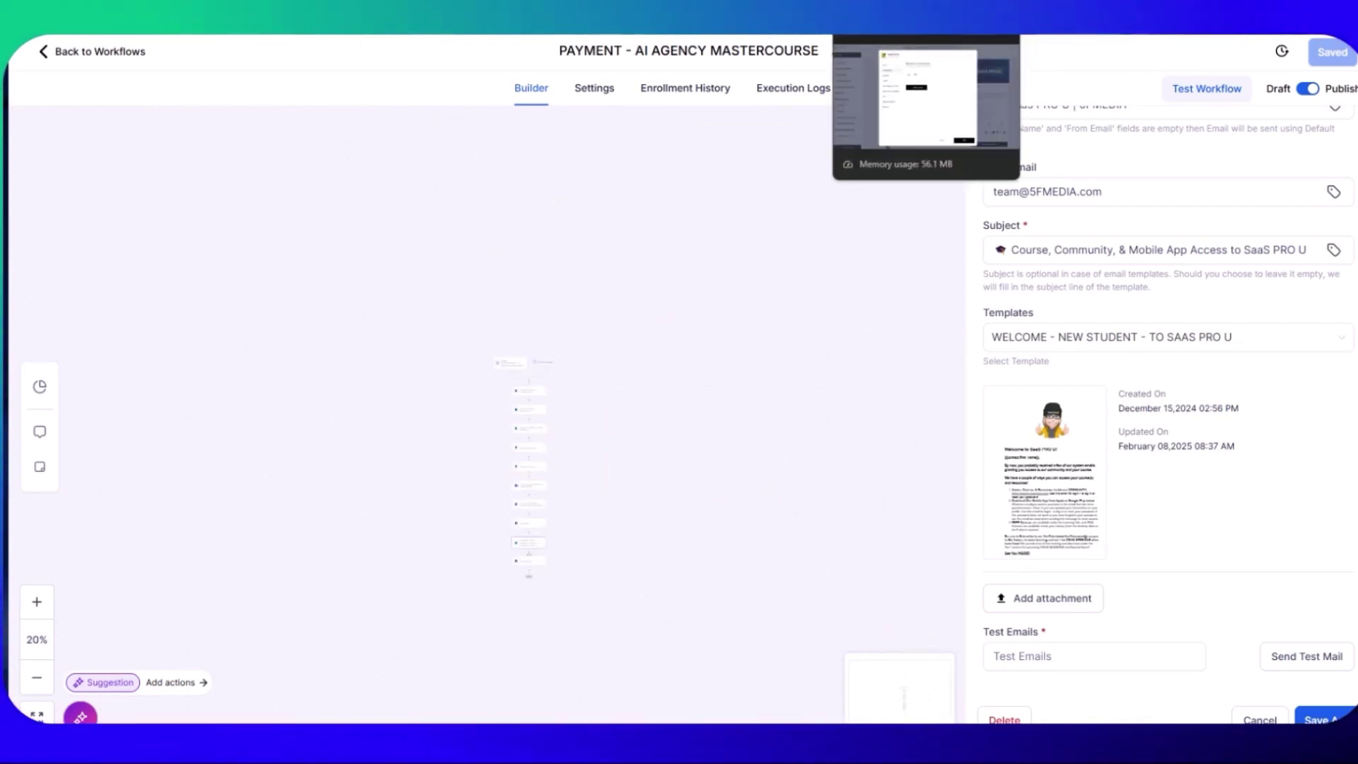
pyautogui.click(887, 6)
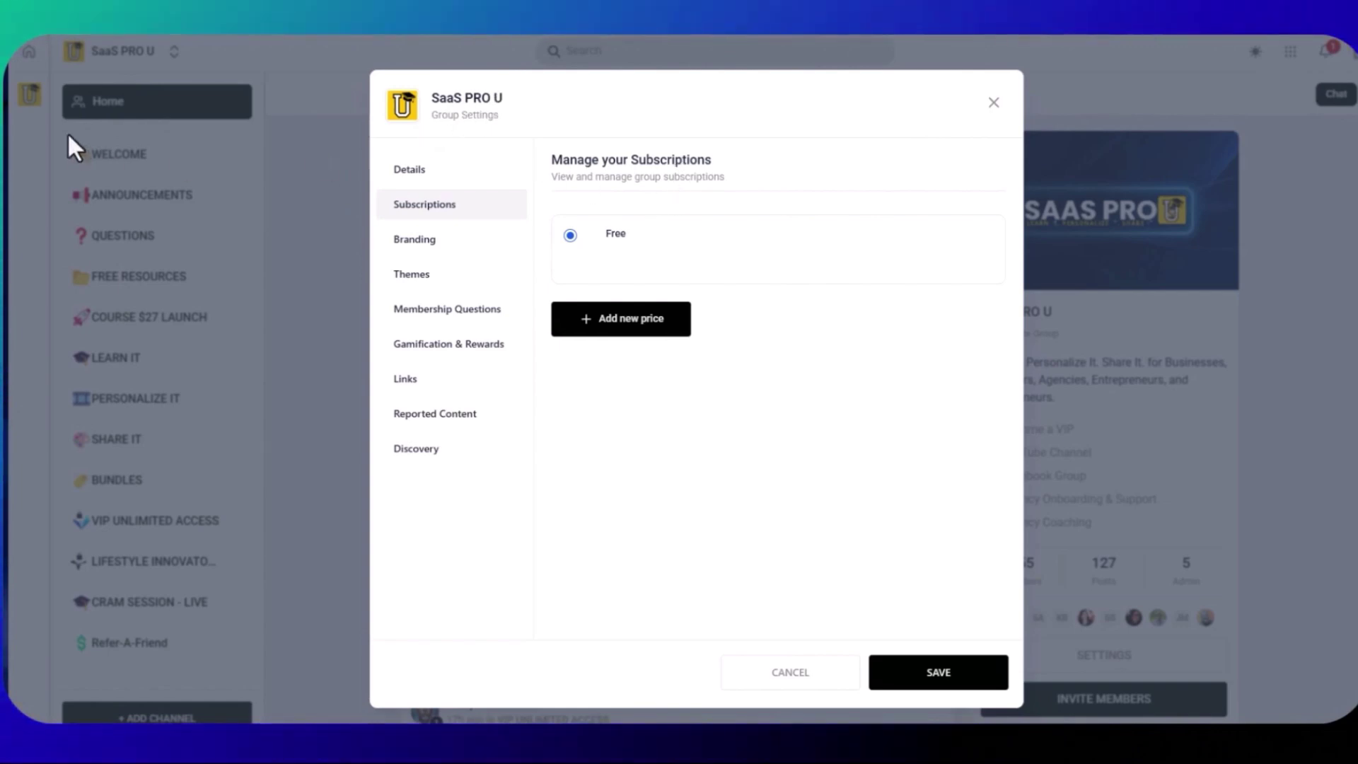
pyautogui.click(994, 103)
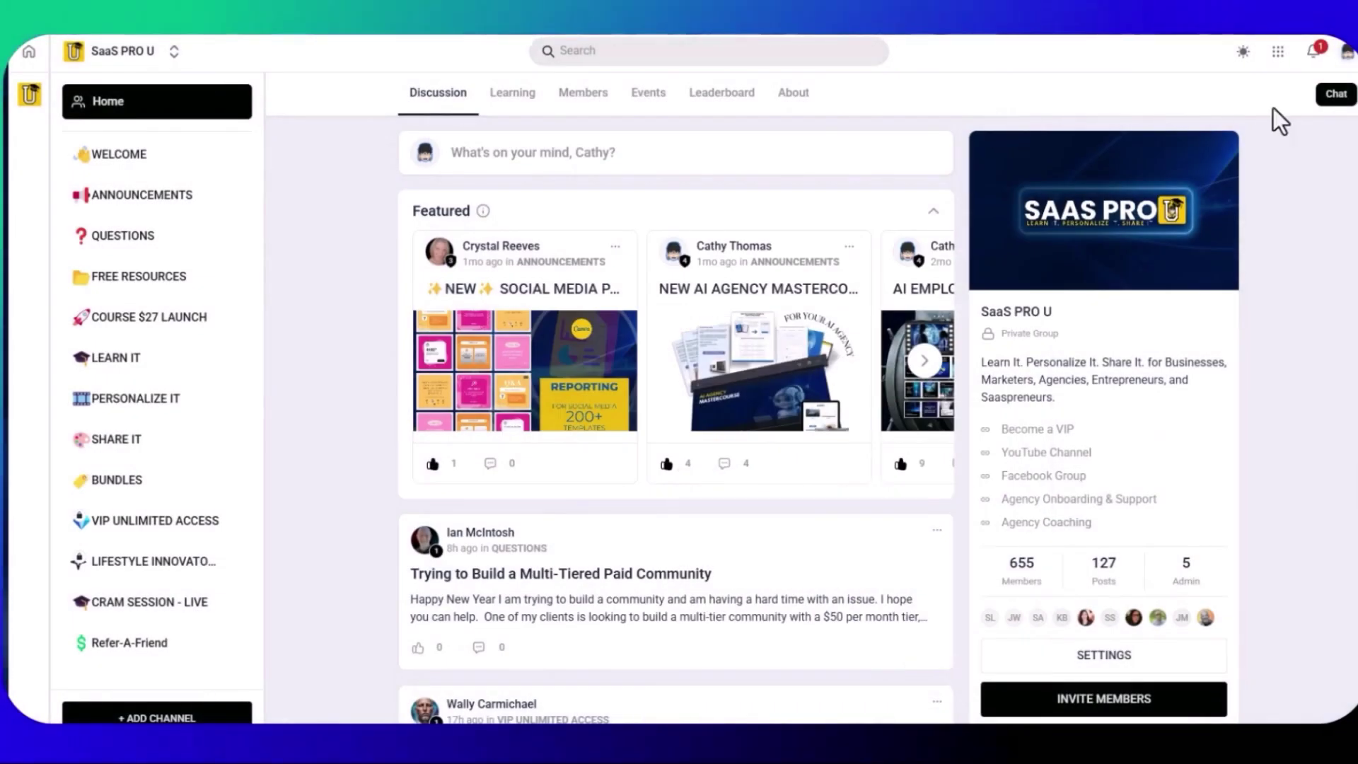